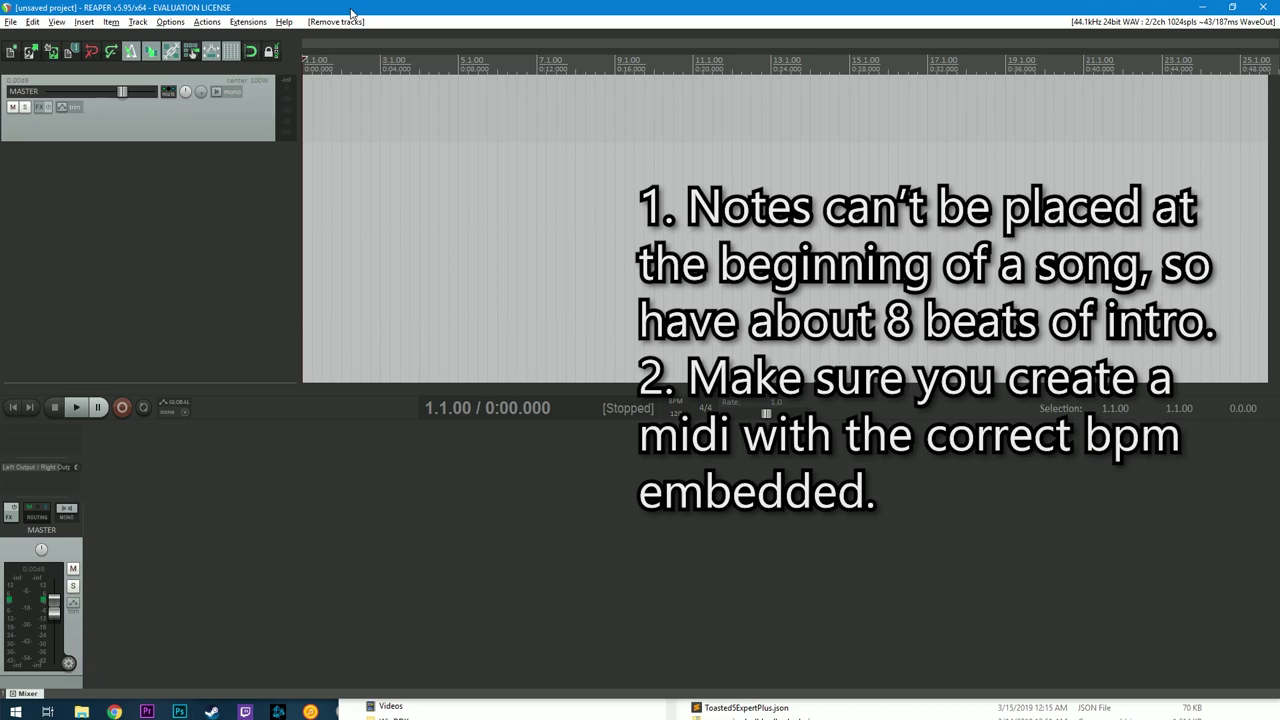
Step: Drag Undertale - Megalovania.mp3 from Downloads into the REAPER project as a new track
left_click(249, 120)
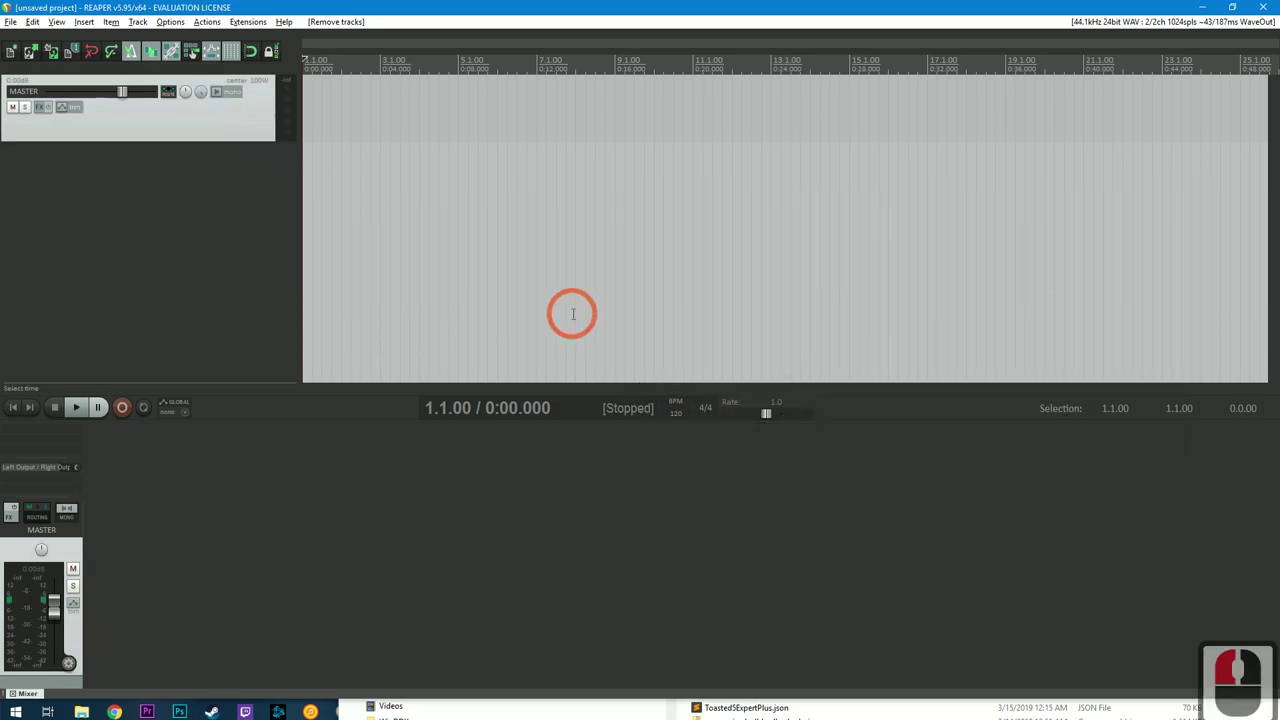
key("alt+Tab")
left_click(608, 334)
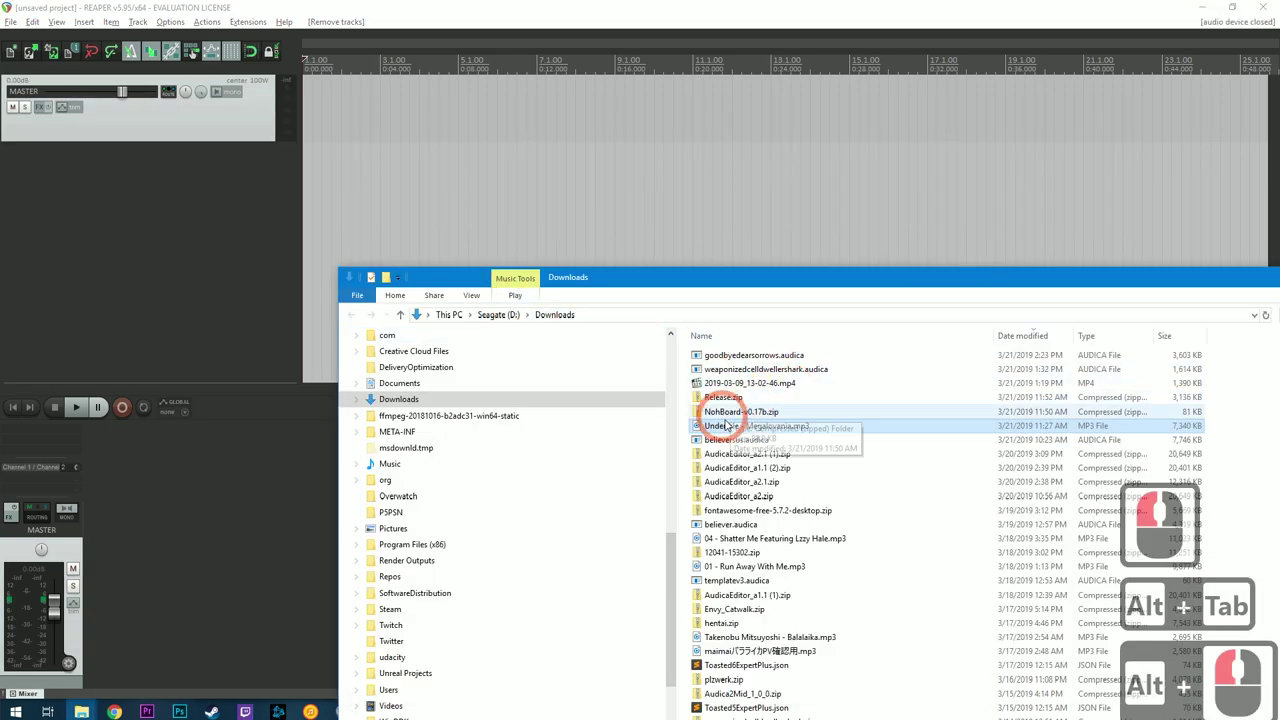
left_click(724, 426)
left_click_drag(724, 426, 255, 165)
left_click(377, 174)
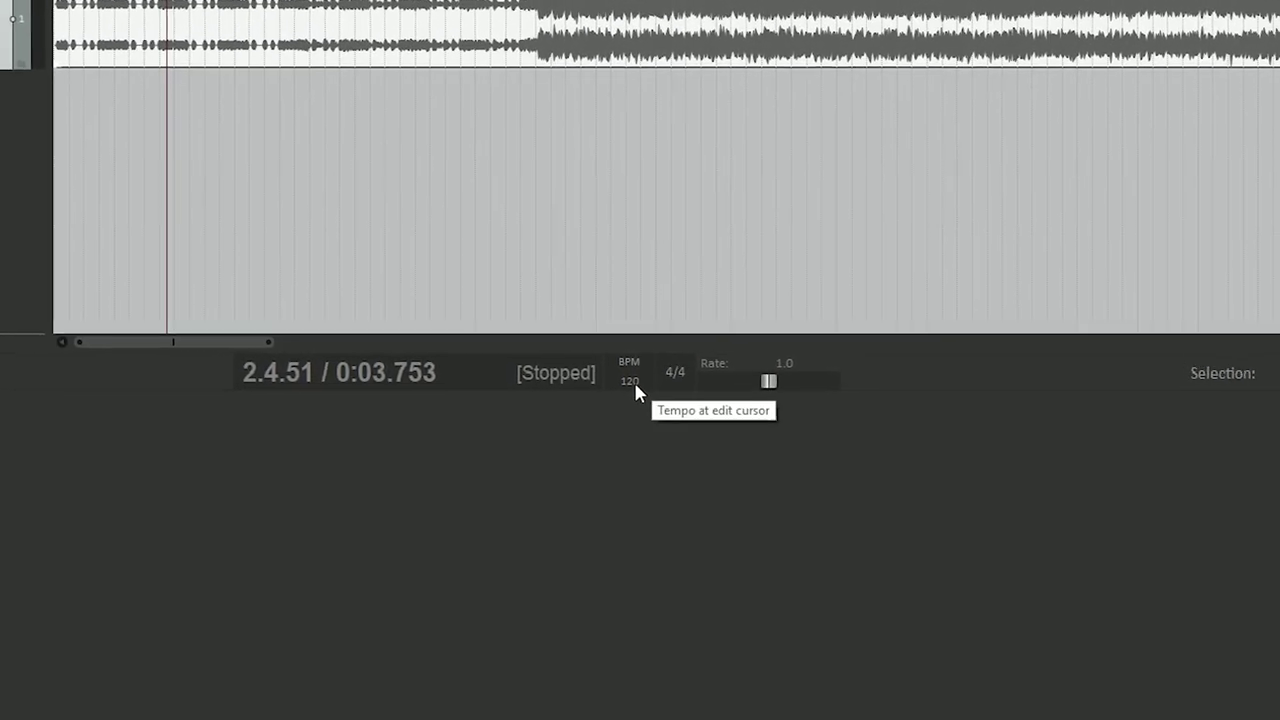
Step: Locate the song's first sound by moving the play position through the lead-in
left_click(671, 406)
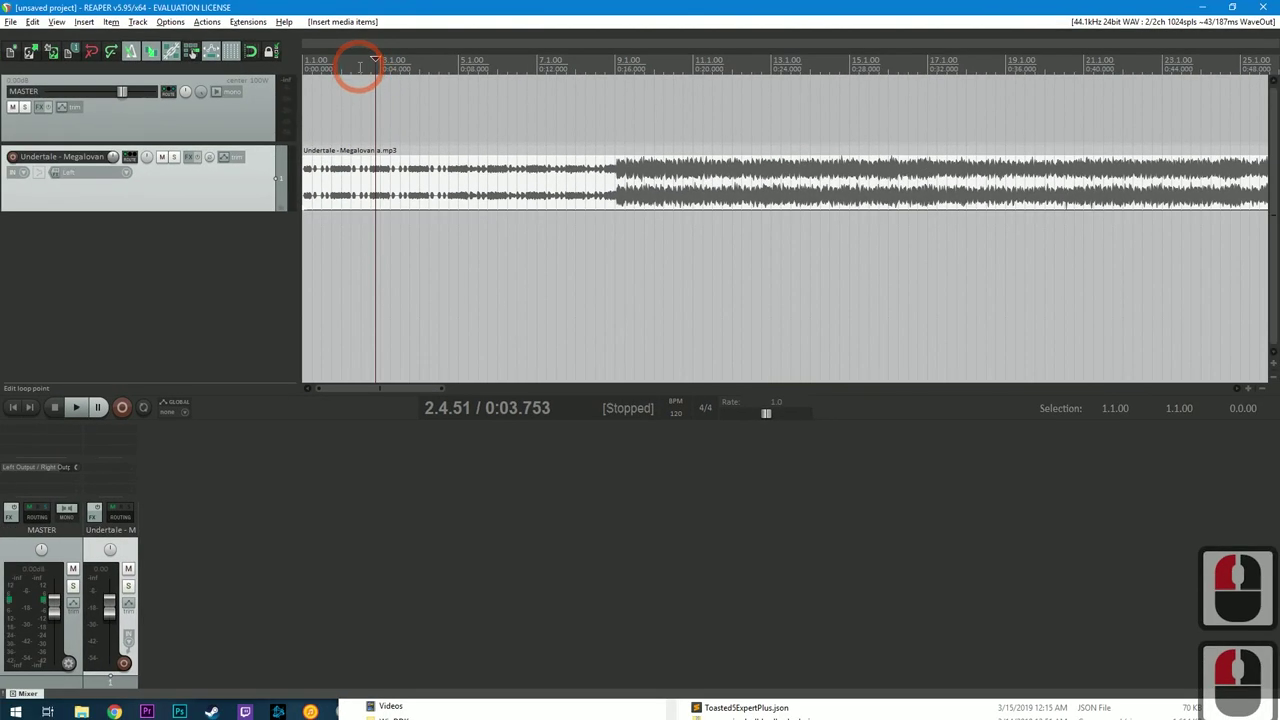
double_click(357, 63)
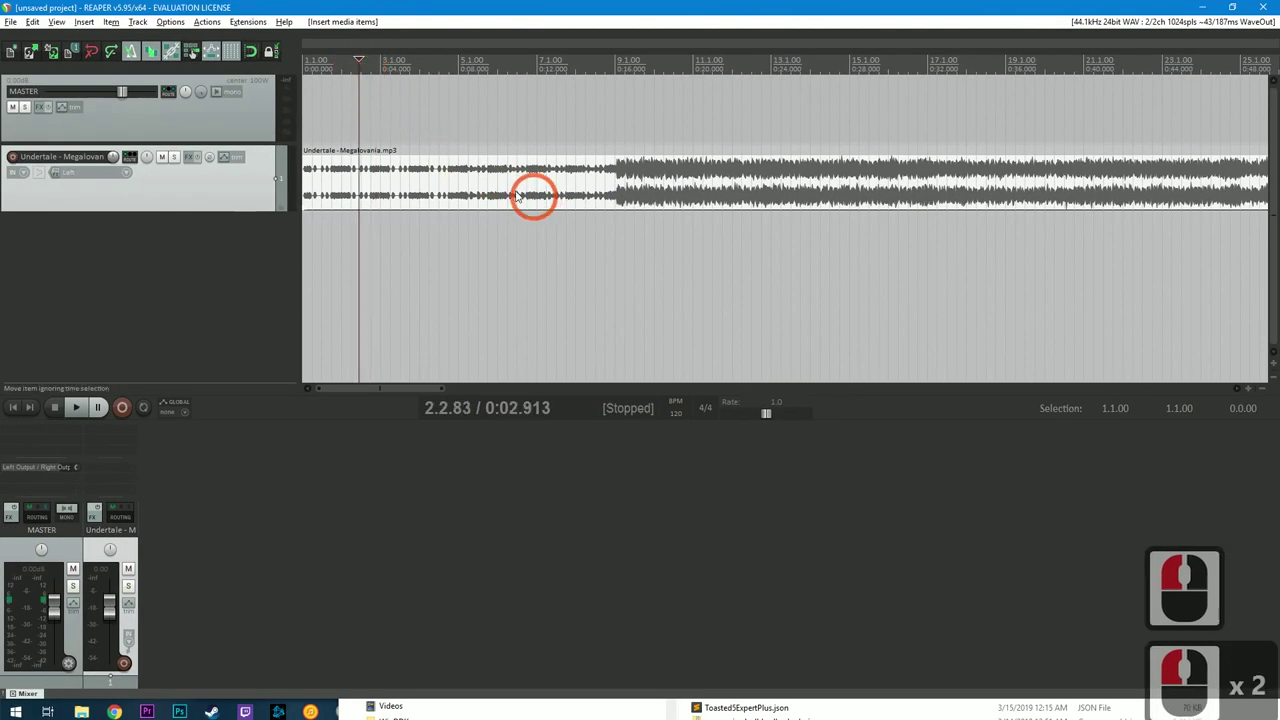
scroll(417, 187, "up", 3)
scroll(417, 187, "up", 1)
left_click(427, 53)
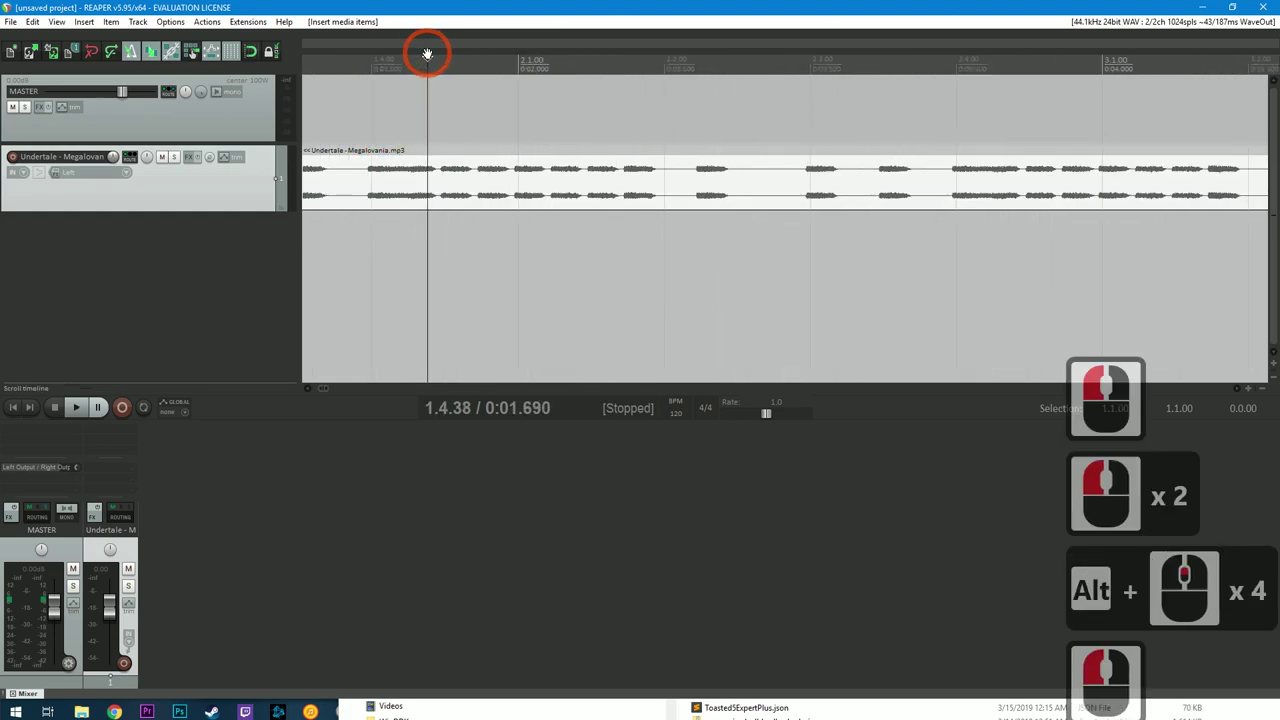
key("Home")
left_click(334, 180)
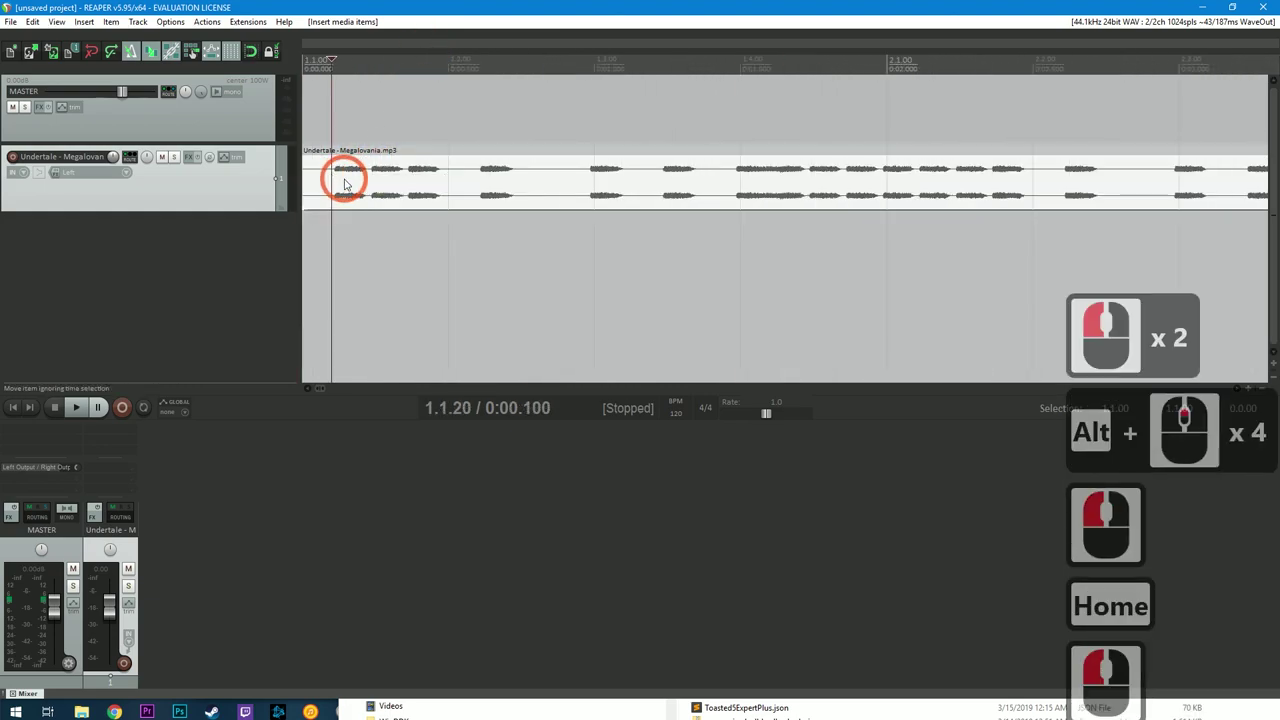
left_click(340, 186)
scroll(560, 192, "up", 3, "alt")
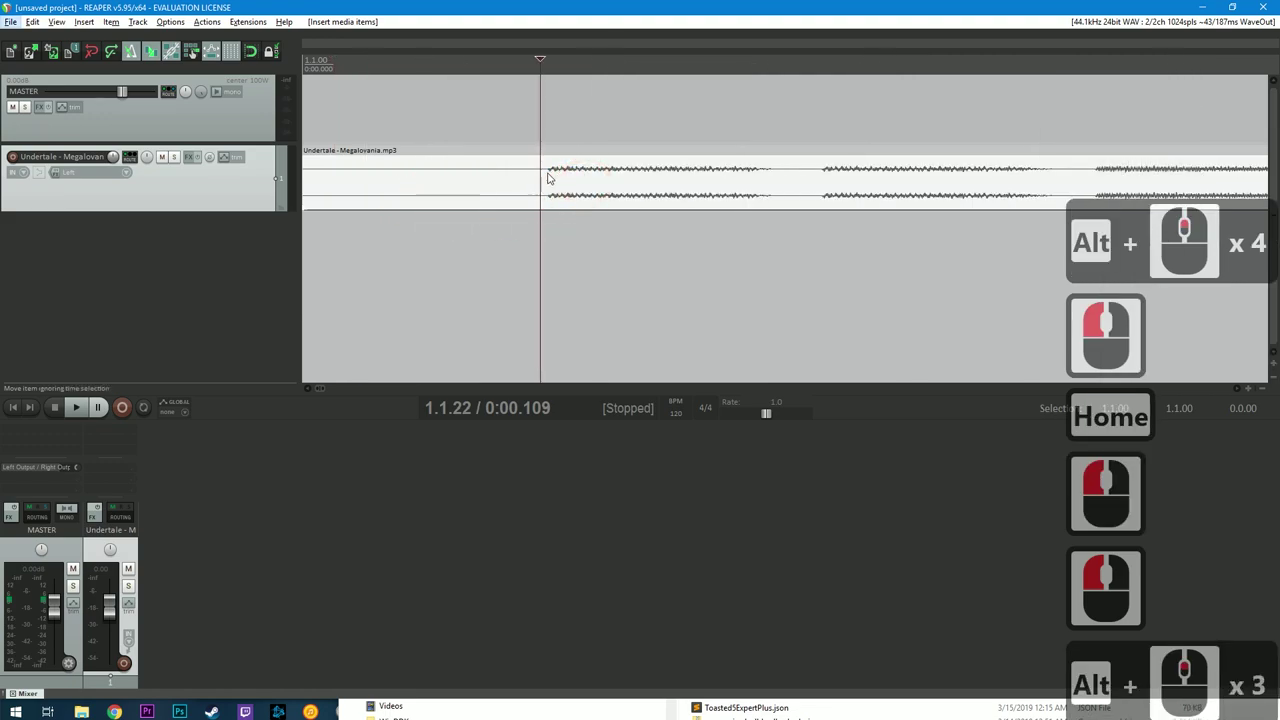
Step: Split just before the first sound, delete the lead-in, and move the audio to 1.1.00
left_click(517, 188)
key("s")
left_click(480, 186)
key("Delete")
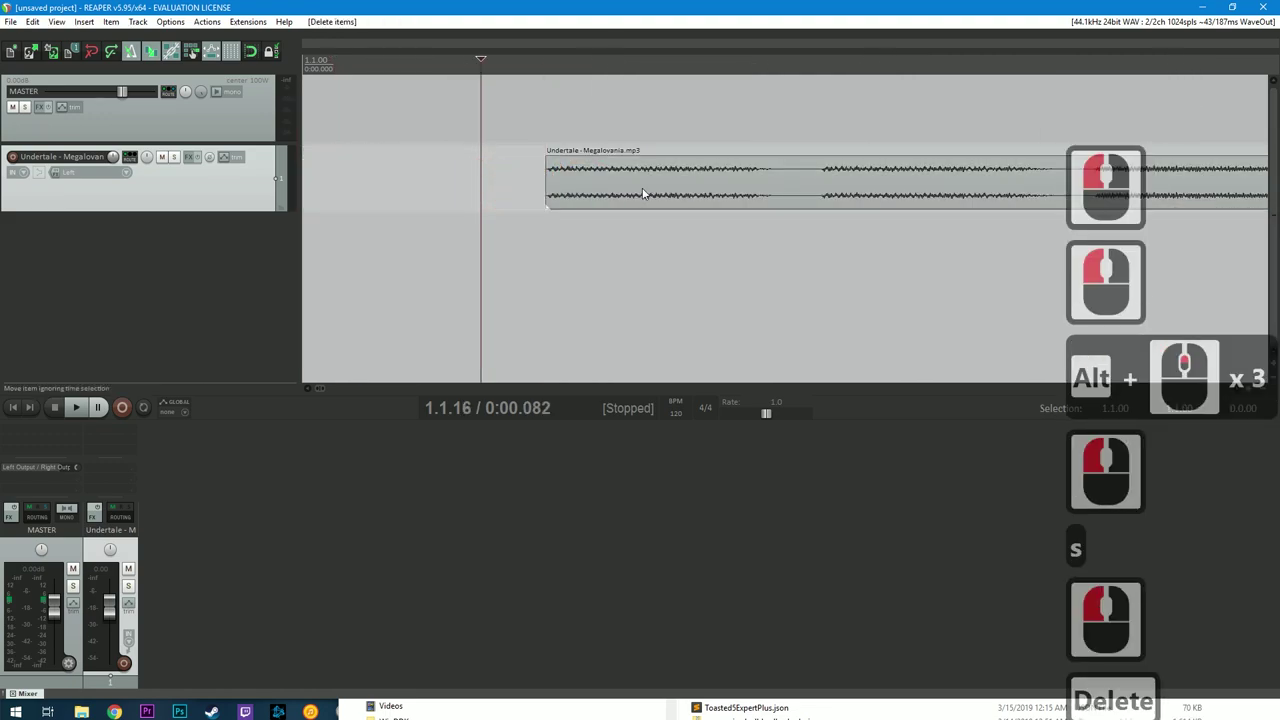
left_click_drag(640, 190, 370, 182)
scroll(600, 190, "down", 6, "alt")
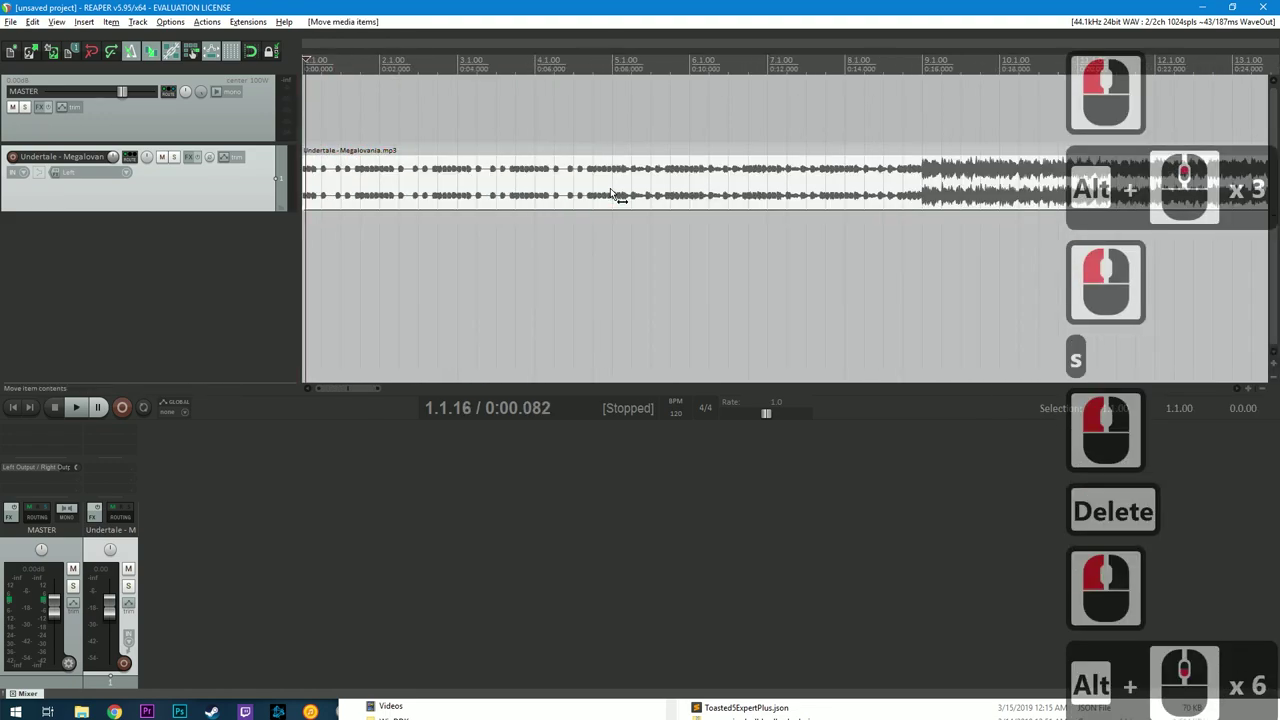
scroll(612, 193, "up", 3)
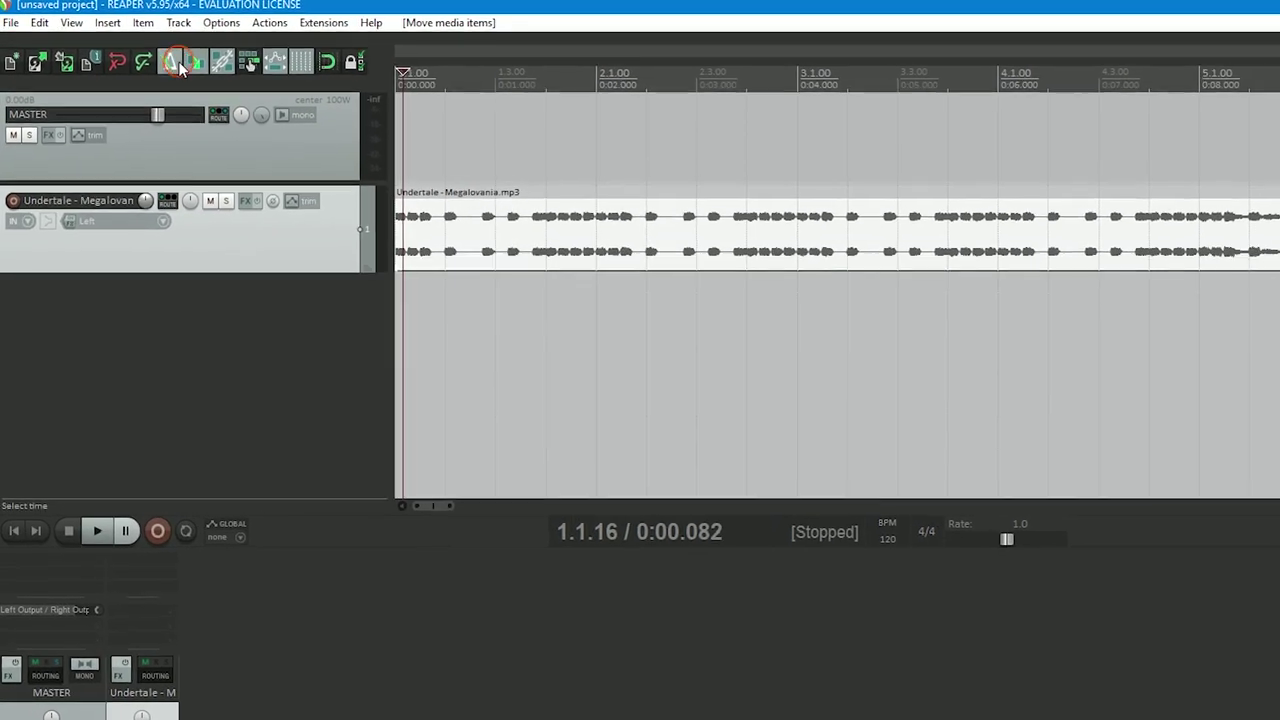
Step: Play the song's opening from near the start, then pause
left_click(606, 90)
scroll(743, 191, "down", 5)
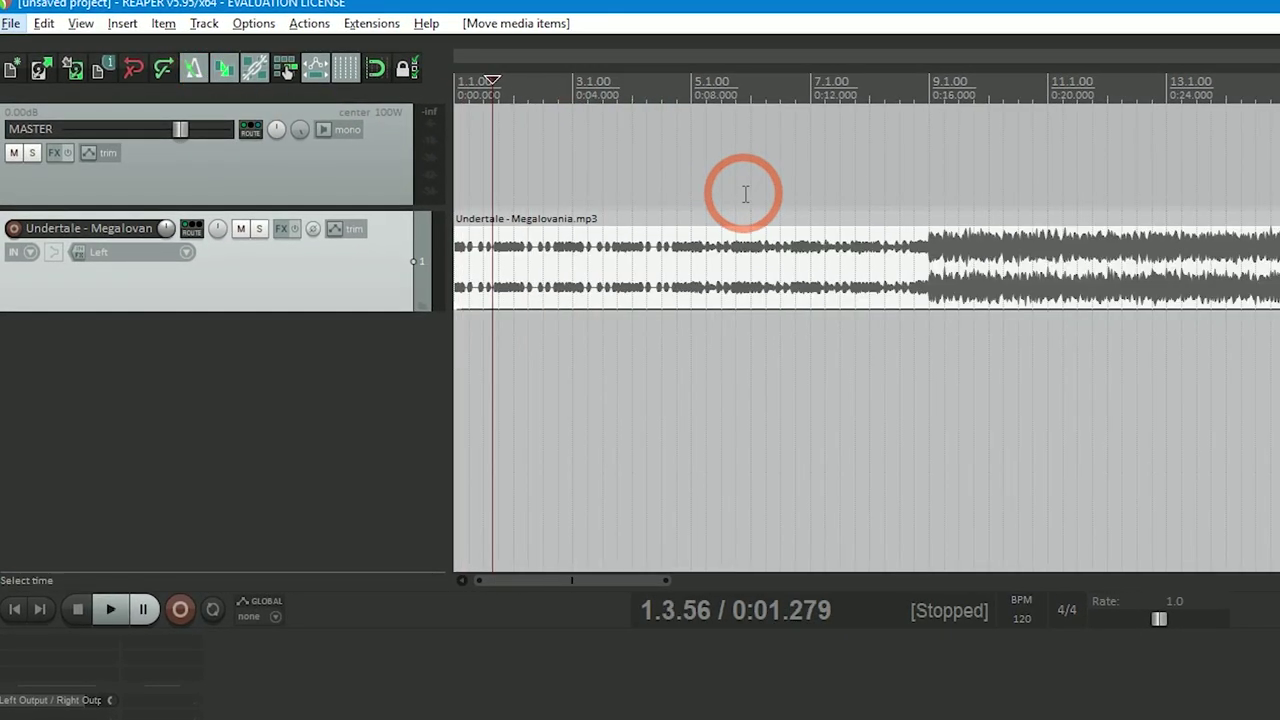
key("alt+space")
key("Escape")
key("space")
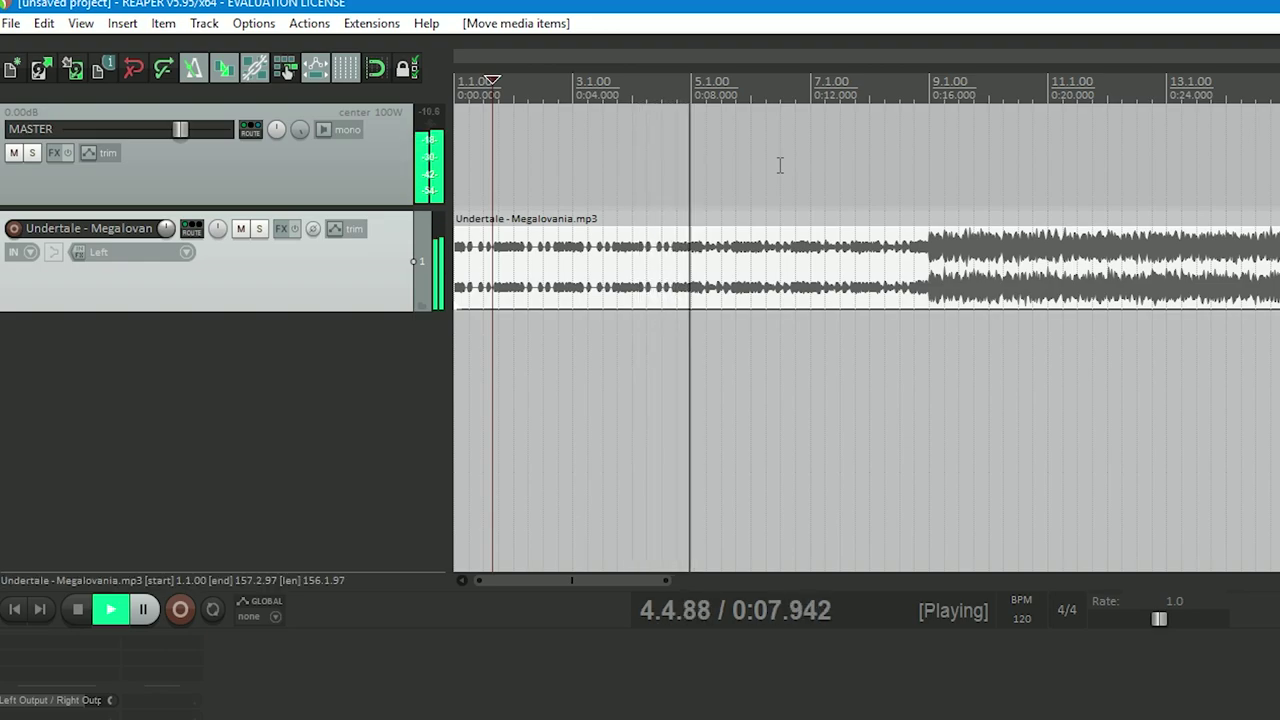
key("ctrl+space")
Step: Move the play position to the end of bar 4, around 4.4.59
left_click(691, 86)
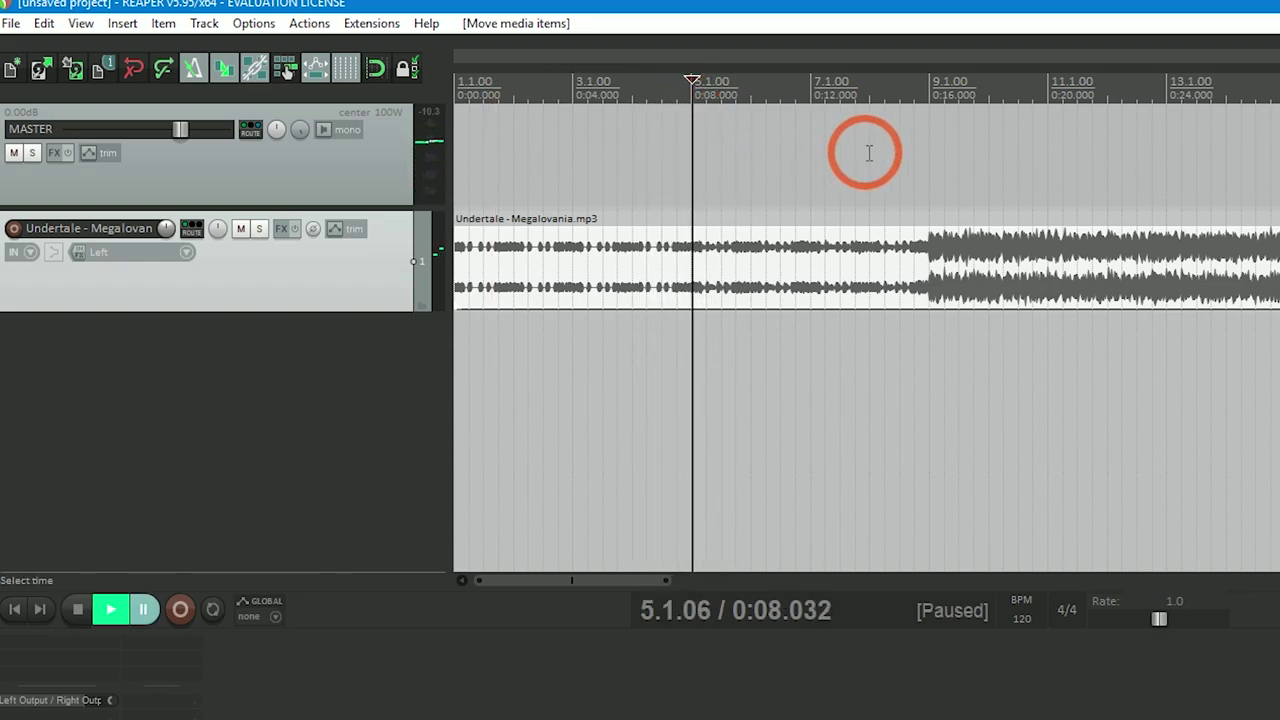
left_click(634, 88)
left_click(682, 80)
left_click(530, 220)
left_click(545, 89)
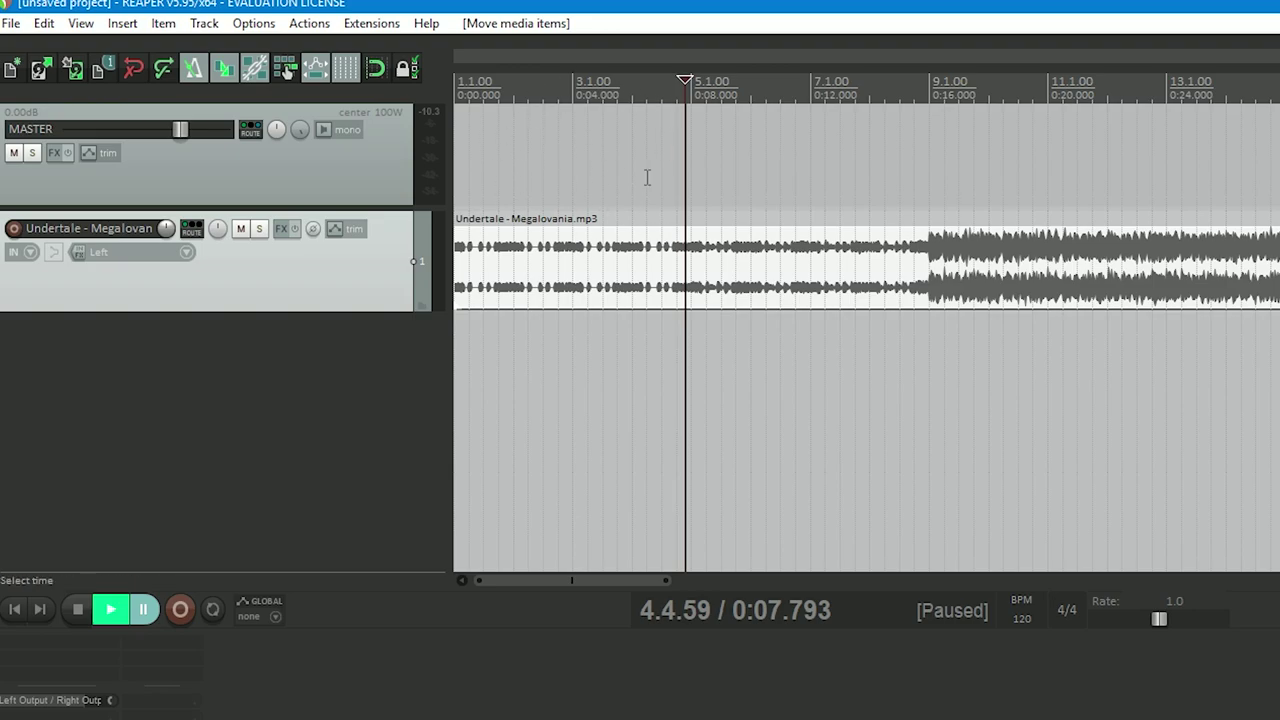
Step: Refine the play position to 5.1.01 (0:08.064) and select the Megalovania audio item
left_click(687, 87)
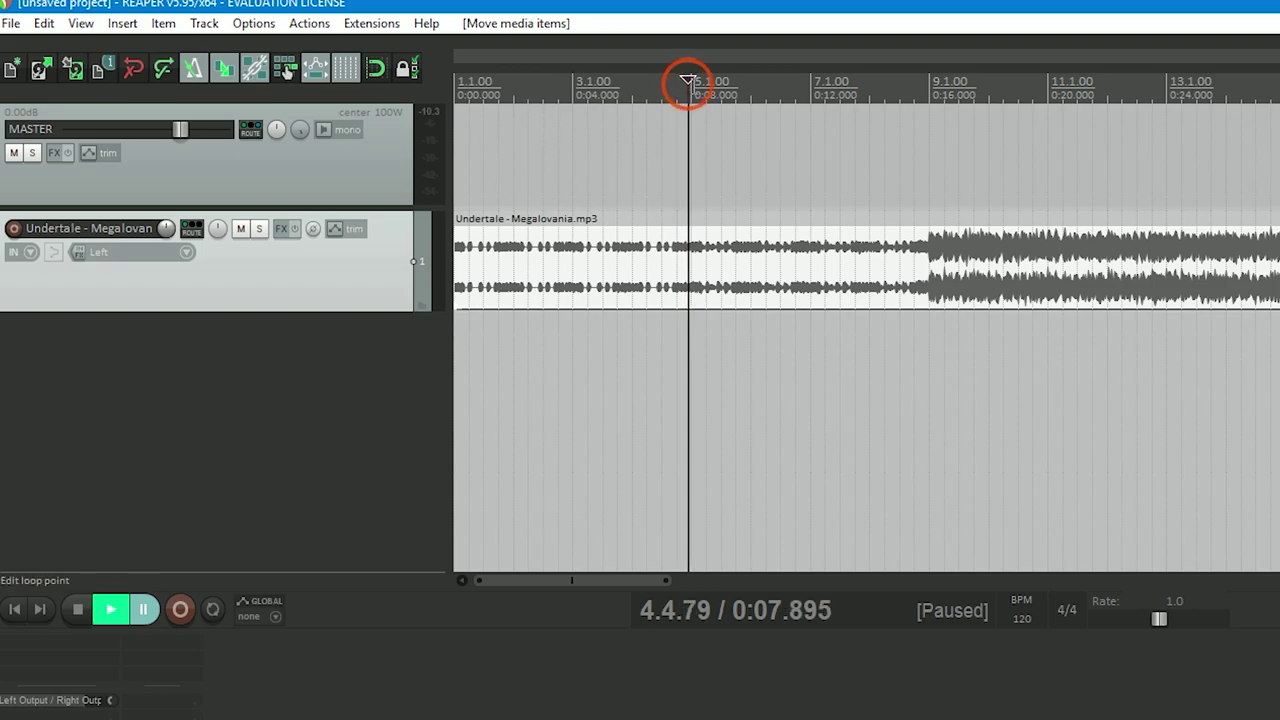
left_click(712, 112)
scroll(891, 206, "up", 3)
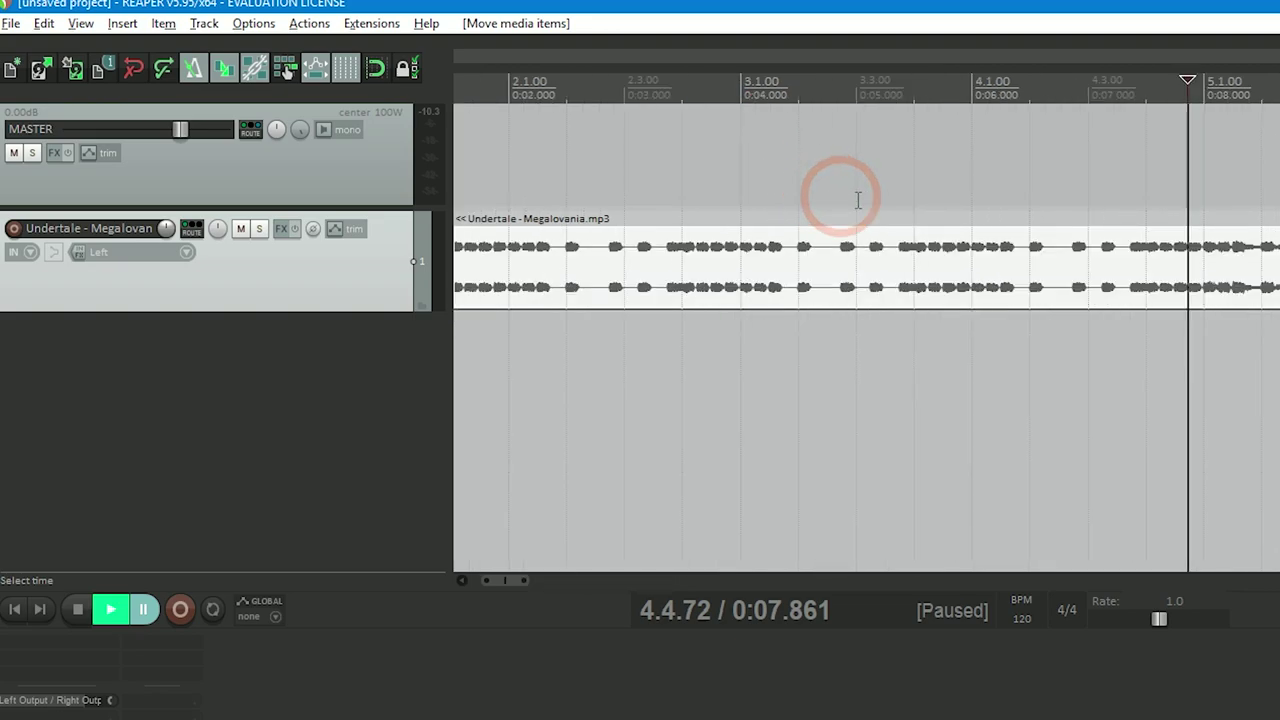
left_click(1214, 88)
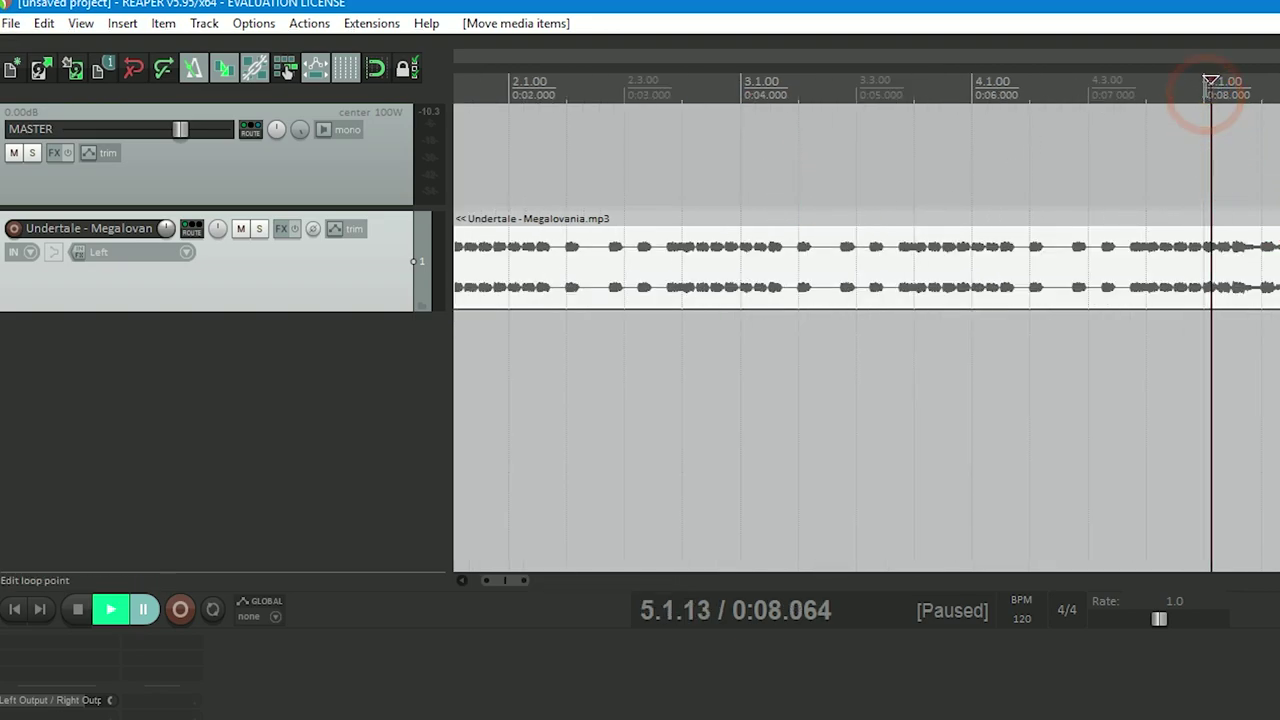
left_click(1203, 90)
scroll(1194, 257, "down", 3)
scroll(526, 278, "down", 3)
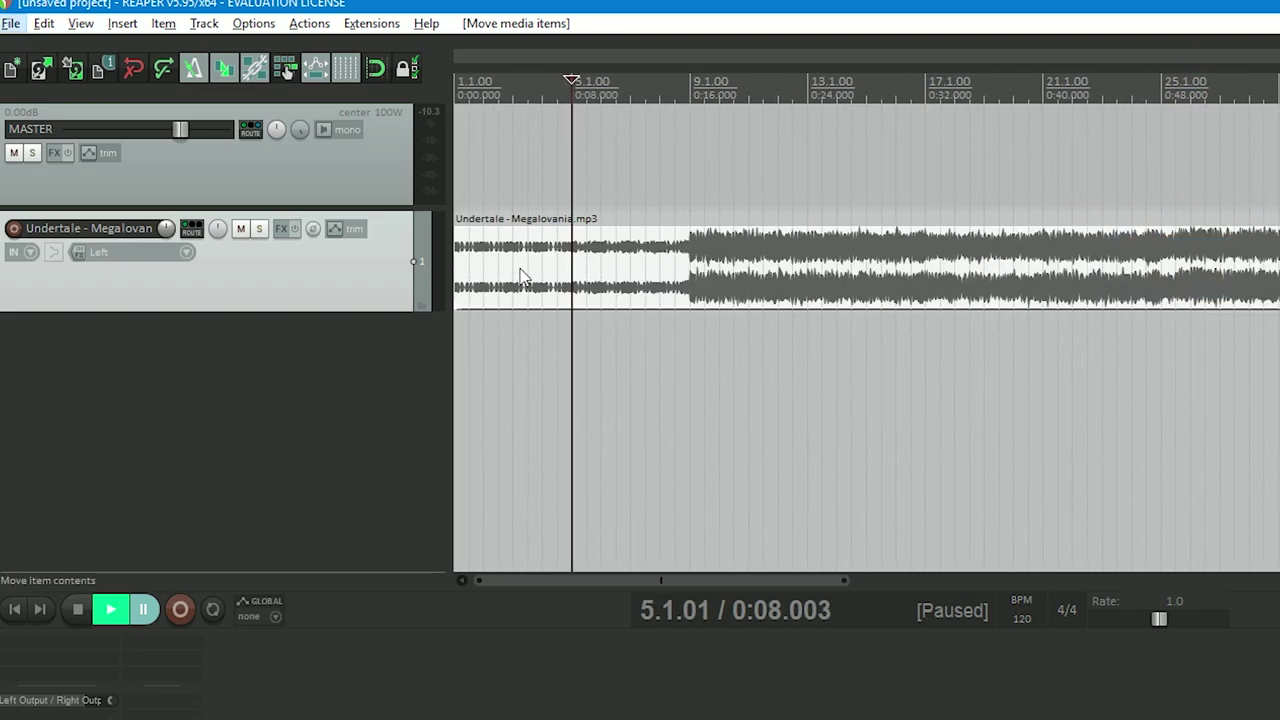
left_click(630, 366)
left_click(455, 322)
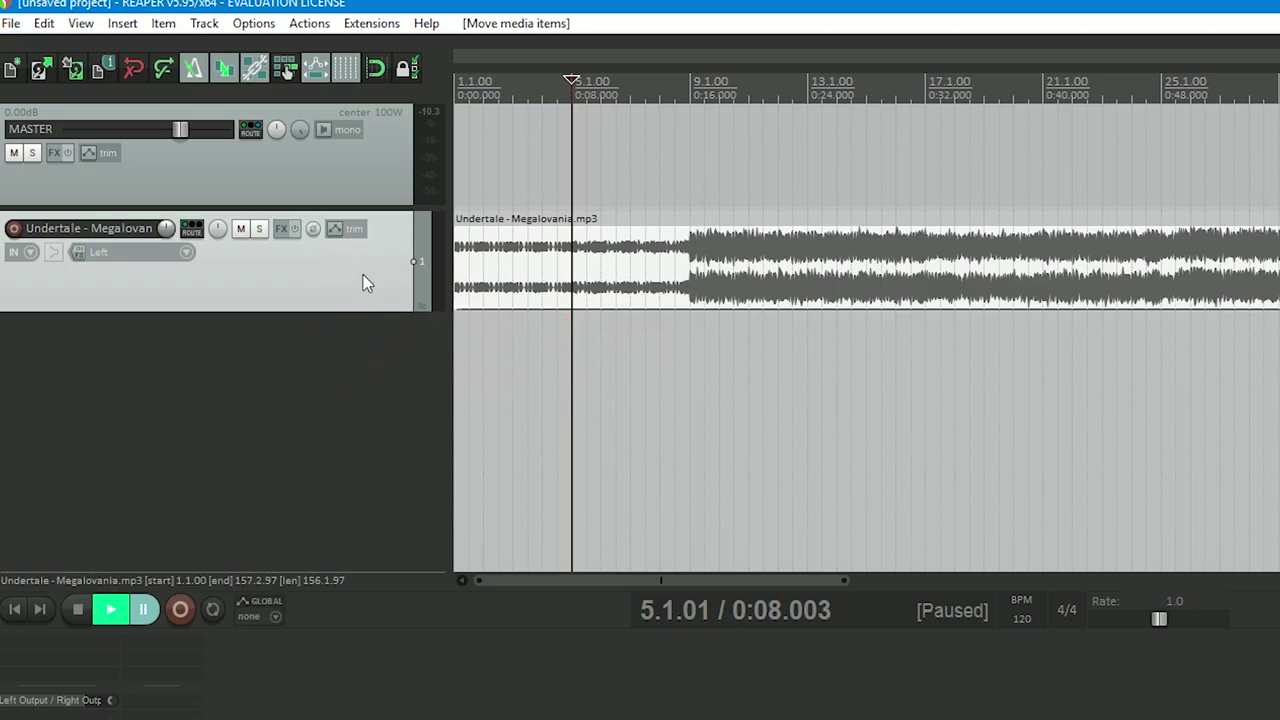
Step: Render the project as OGG Vorbis to megalovania.ogg in D:\Audica Work Bench
left_click(20, 30)
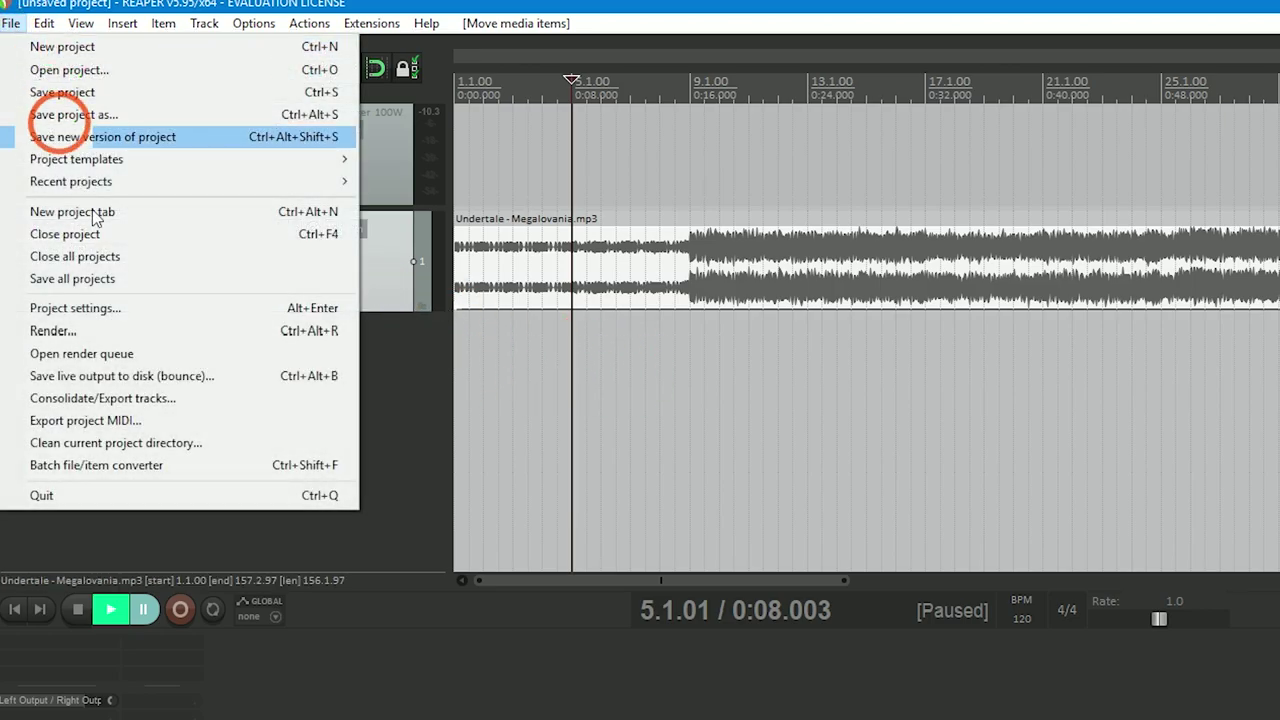
left_click(126, 333)
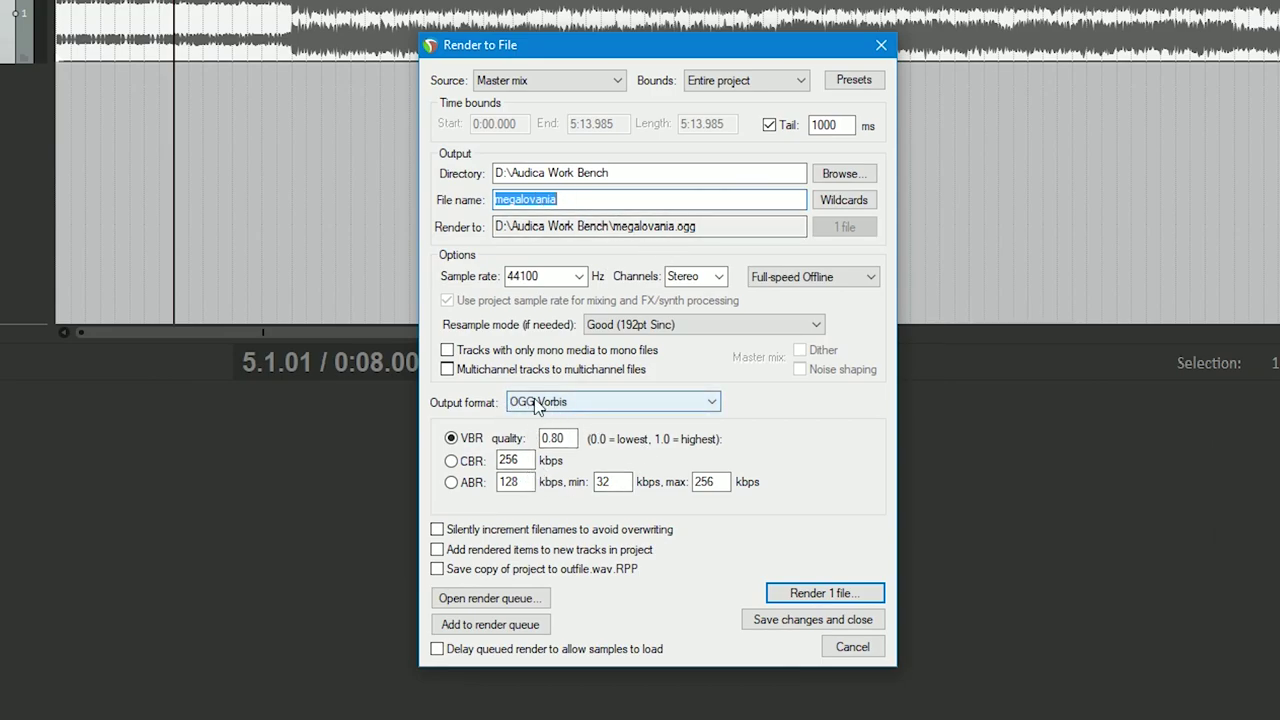
left_click(615, 178)
left_click(617, 197)
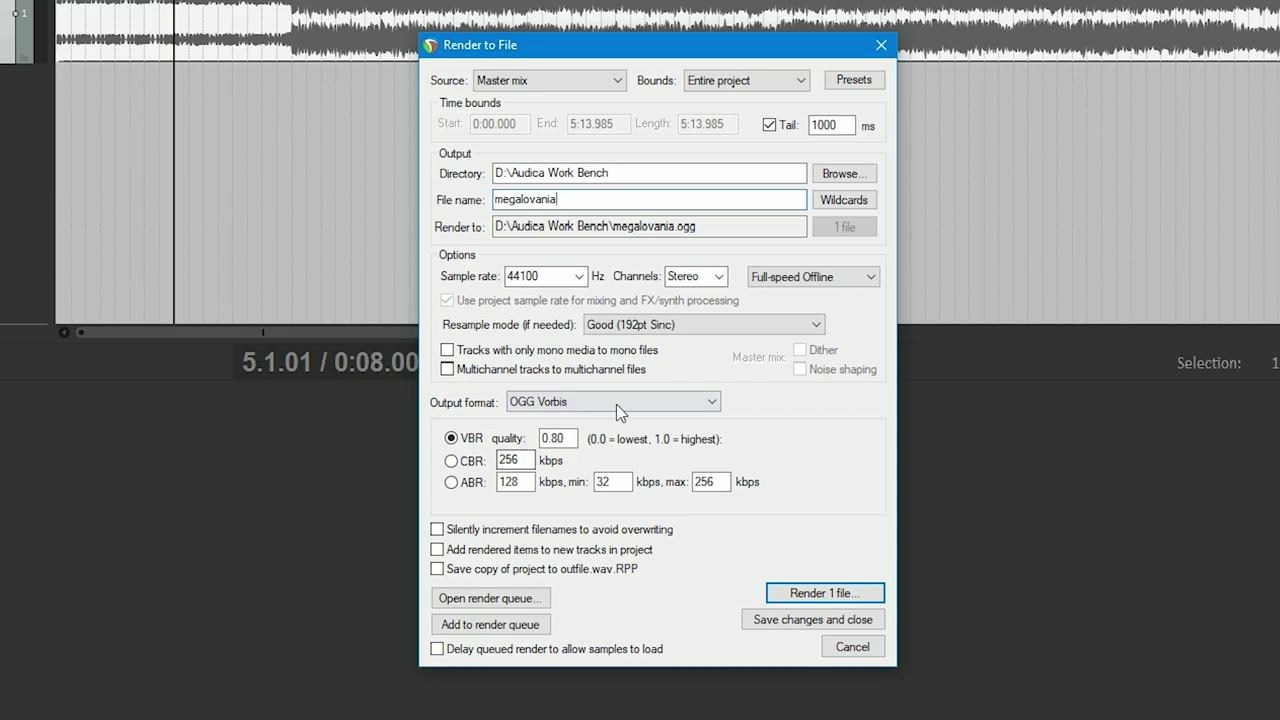
left_click(812, 594)
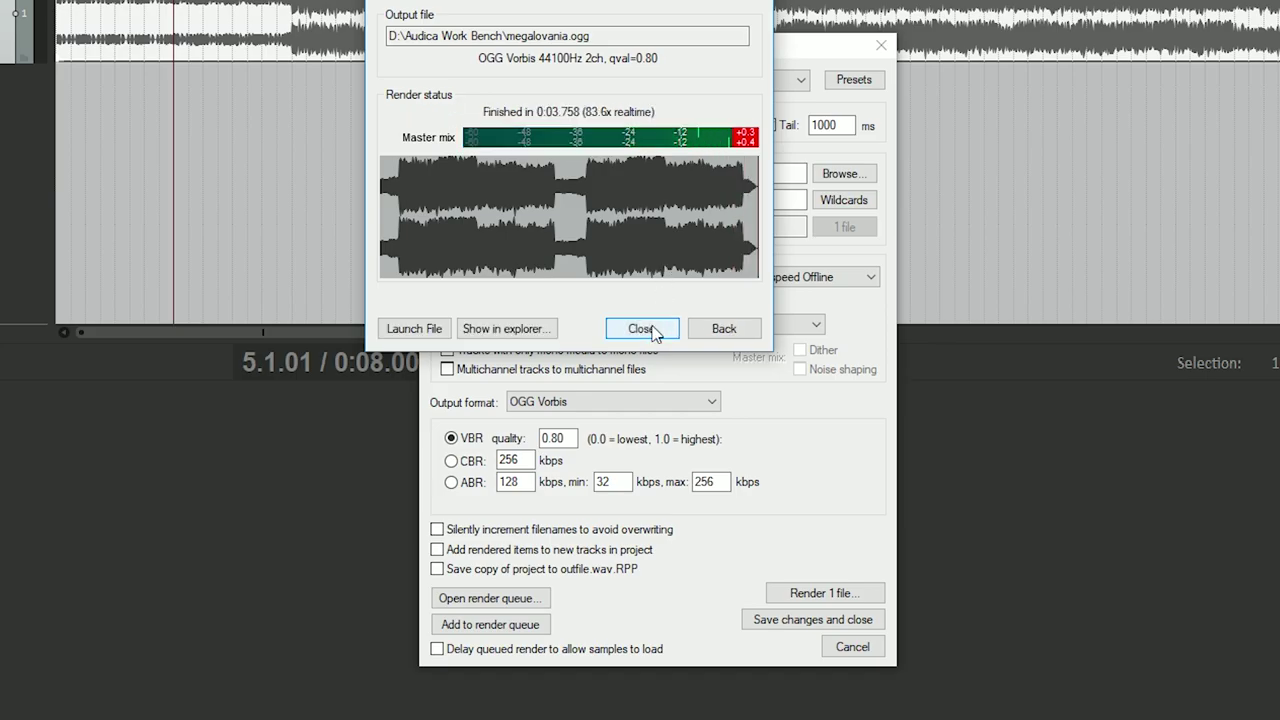
left_click(645, 328)
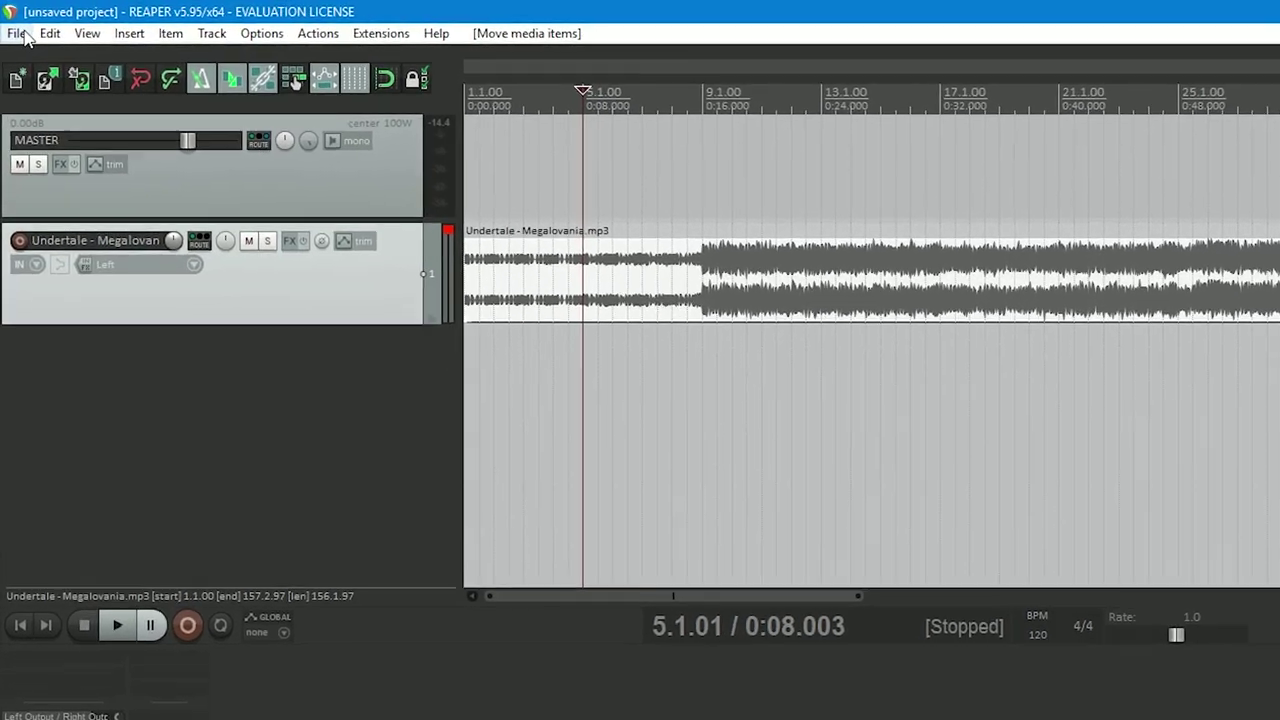
Step: Add a new empty second track below the Megalovania track and select it
left_click(10, 21)
left_click(185, 268)
left_click(186, 36)
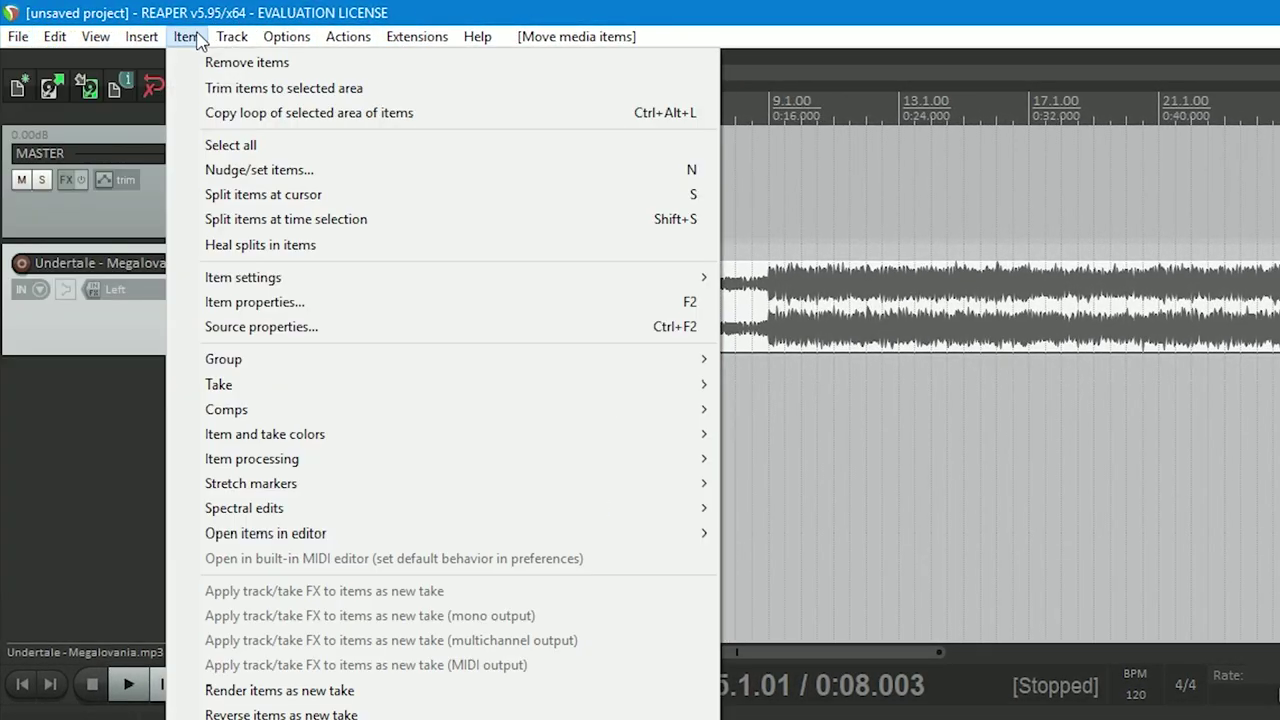
left_click(282, 61)
left_click(366, 433)
left_click(652, 197)
left_click(598, 100)
left_click(685, 168)
key("Home")
Step: Insert a new empty one-bar MIDI item on Track 2 at 1.1.00
left_click(163, 291)
left_click(18, 38)
left_click(143, 38)
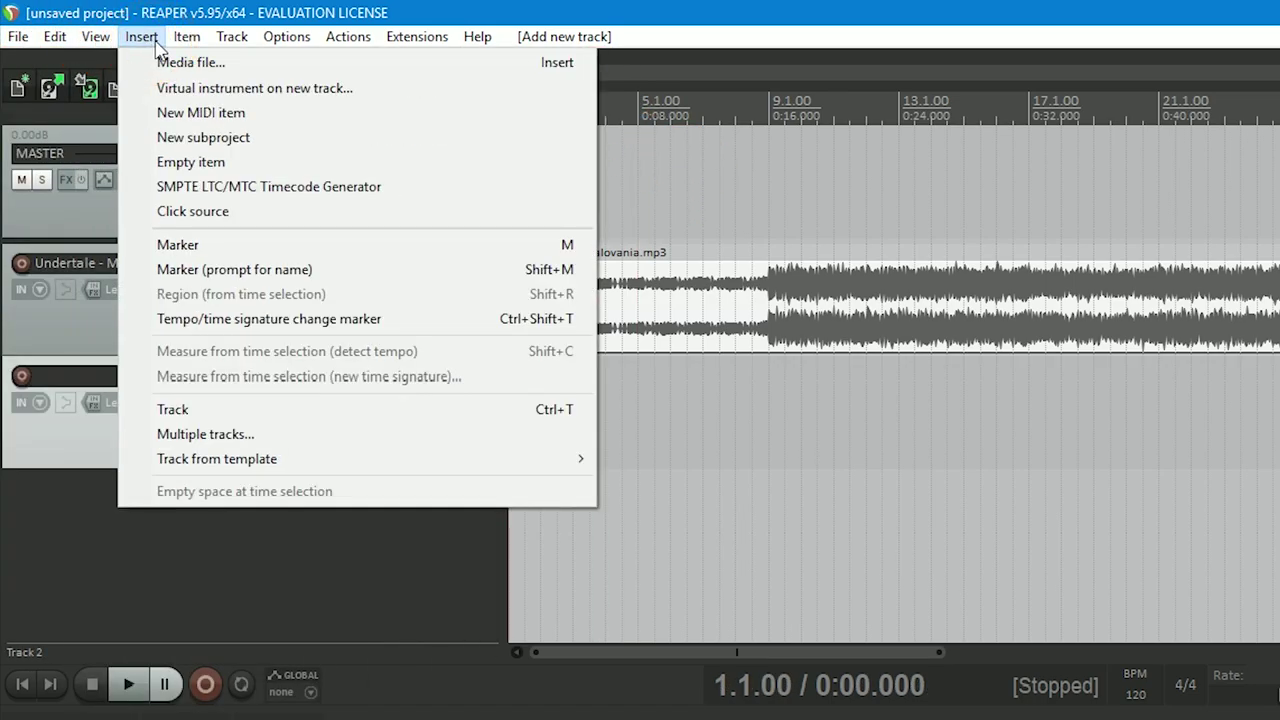
left_click(200, 112)
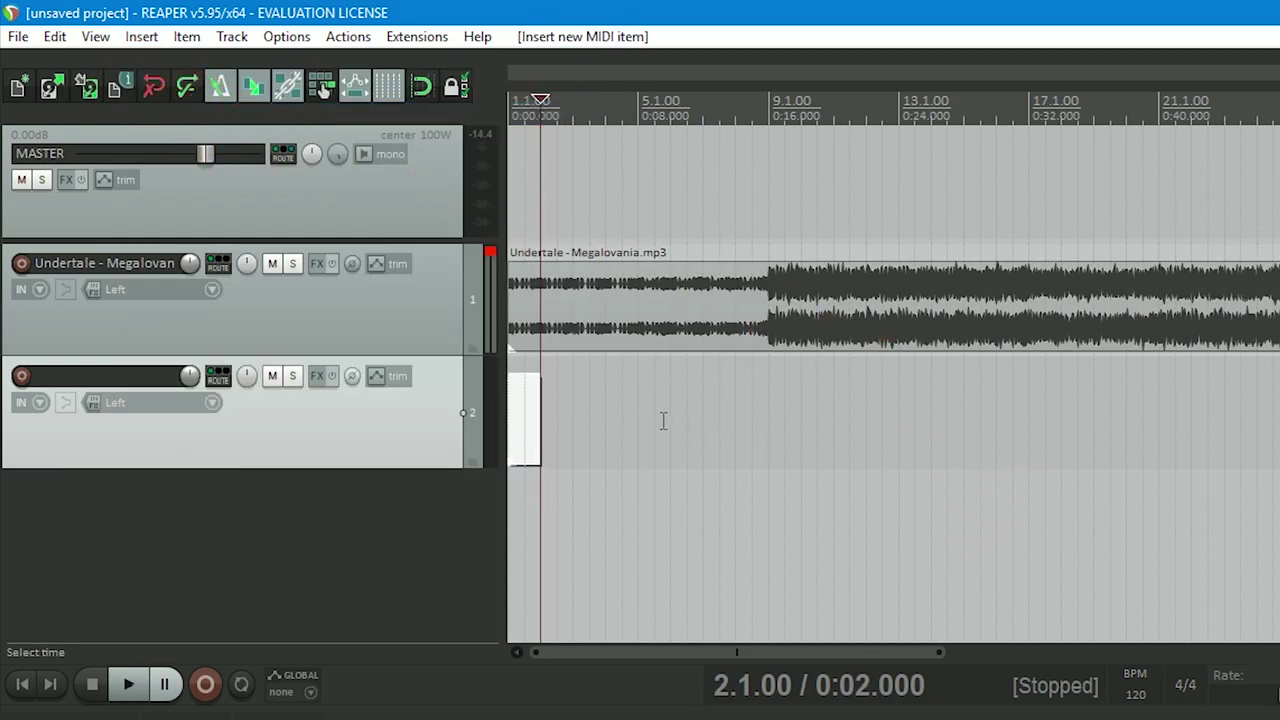
left_click(634, 394)
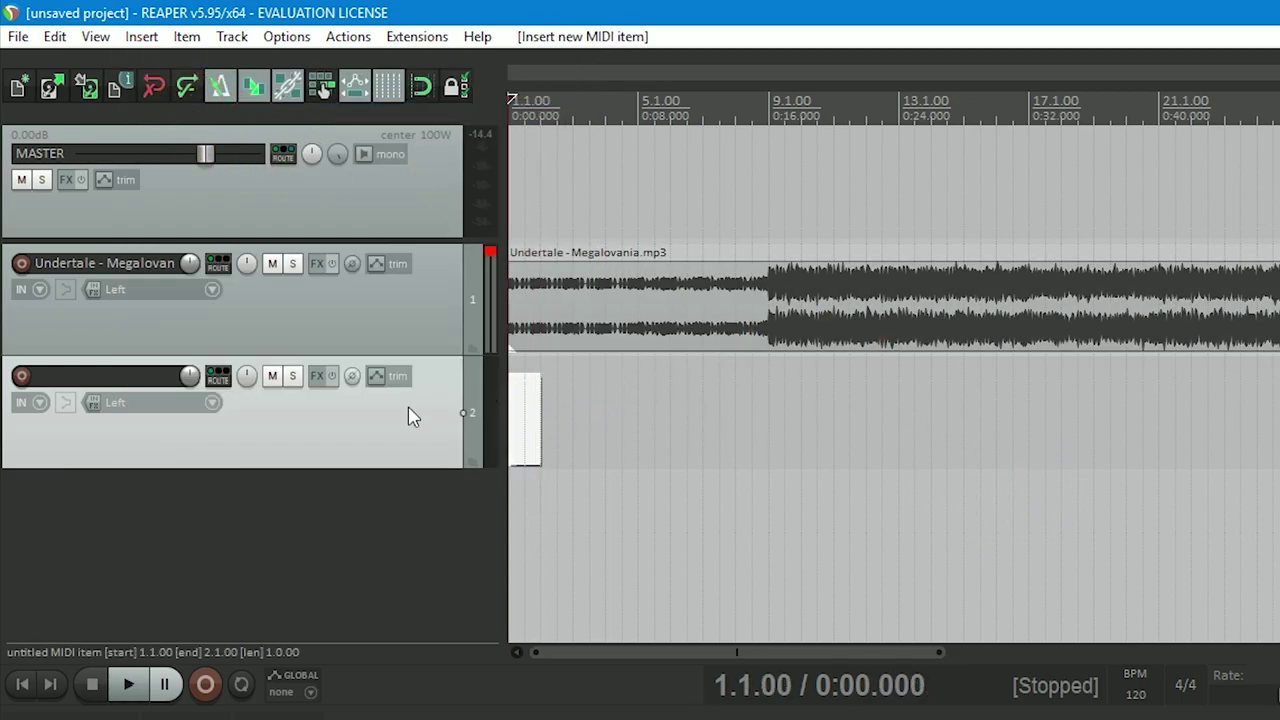
left_click(491, 423)
left_click(543, 386)
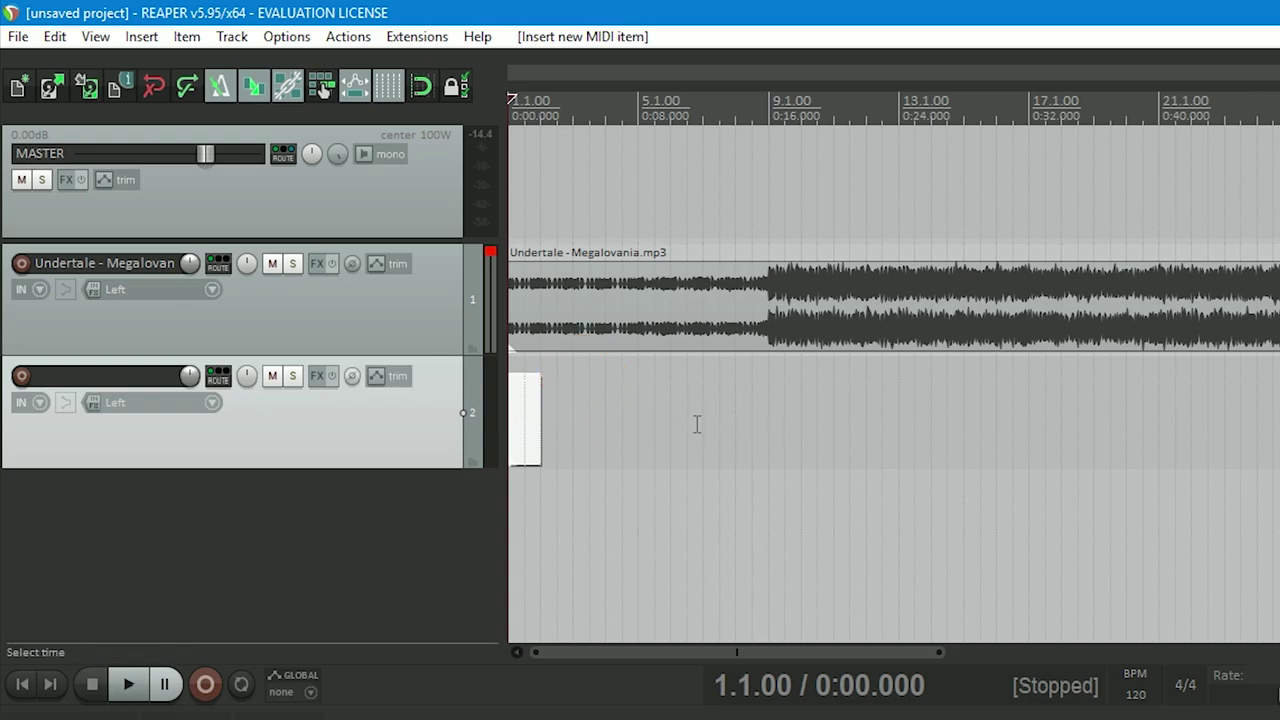
left_click(423, 434)
left_click(567, 385)
left_click(590, 158)
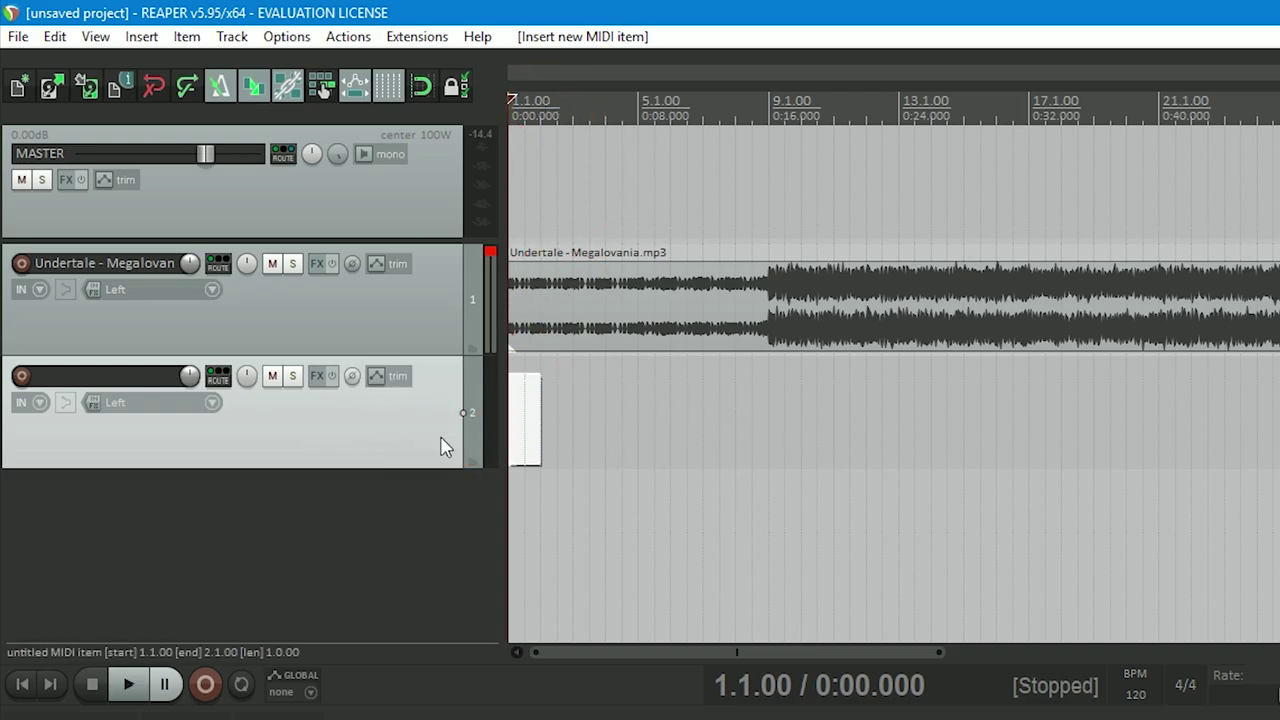
Step: Export the project MIDI once with the default file name and settings
left_click(18, 36)
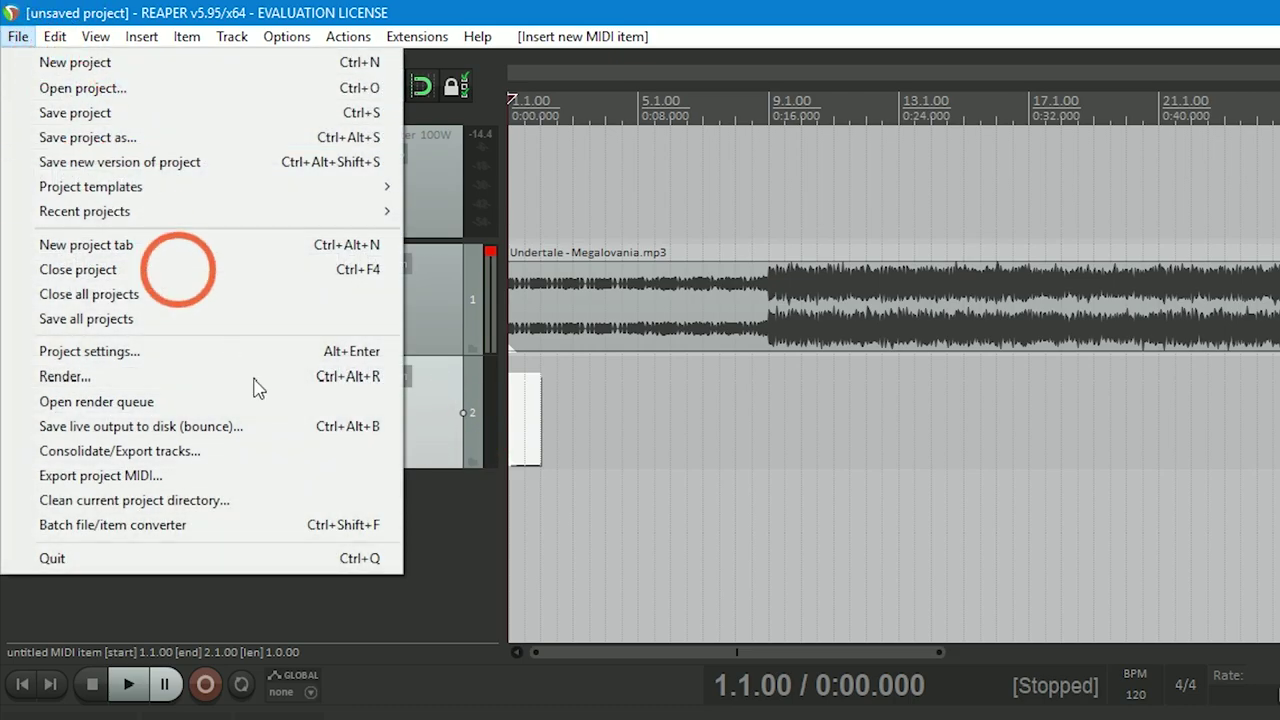
left_click(100, 475)
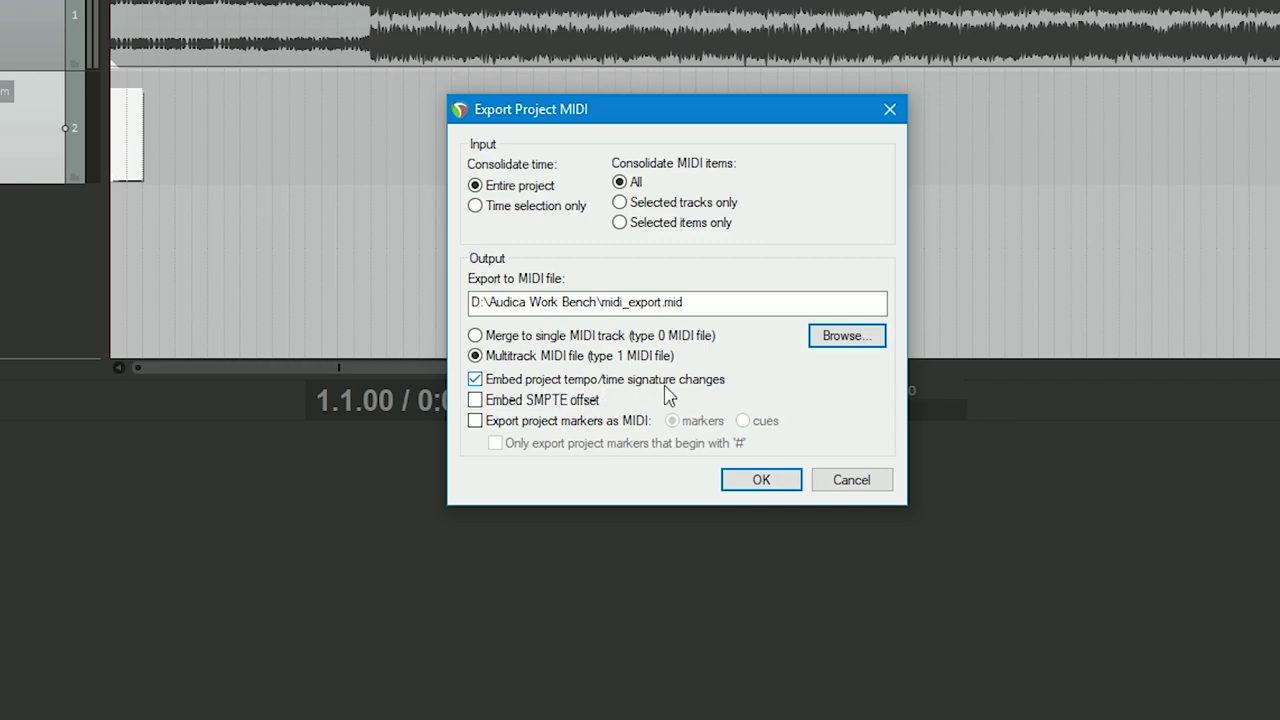
mouse_move(675, 110)
left_mouse_down()
mouse_move(178, 128)
mouse_move(597, 144)
left_mouse_up()
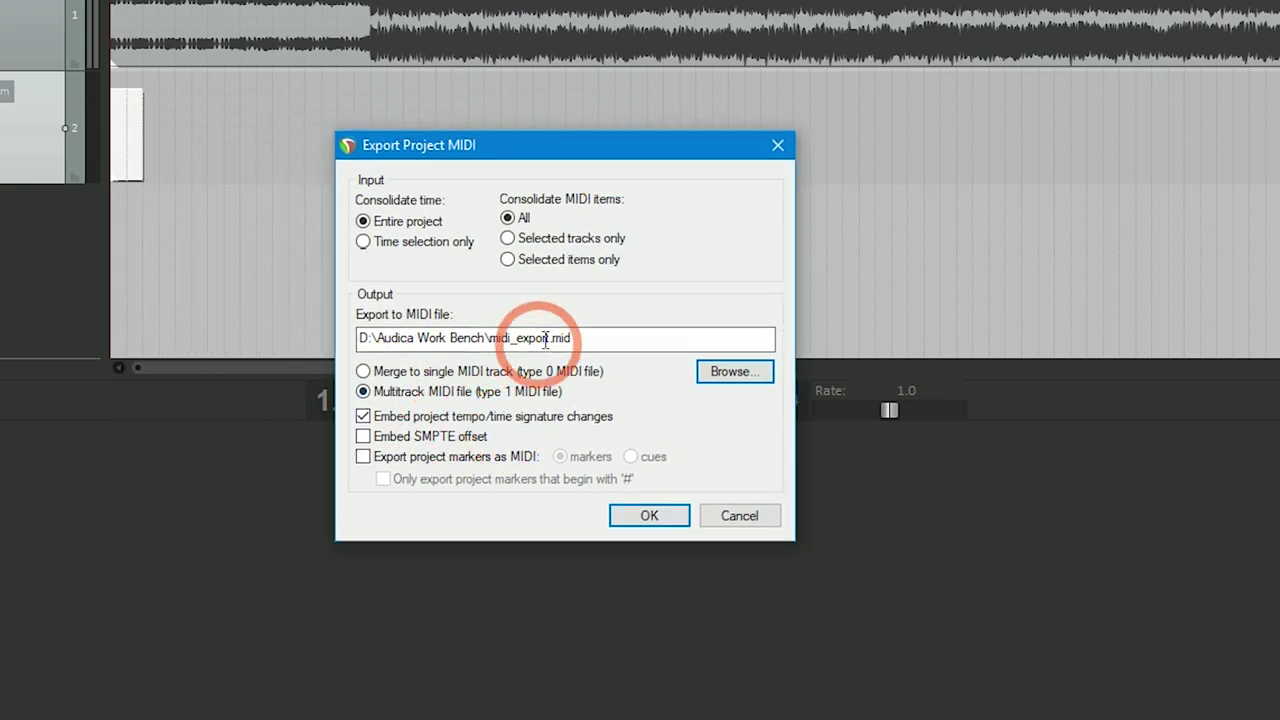
left_click(663, 517)
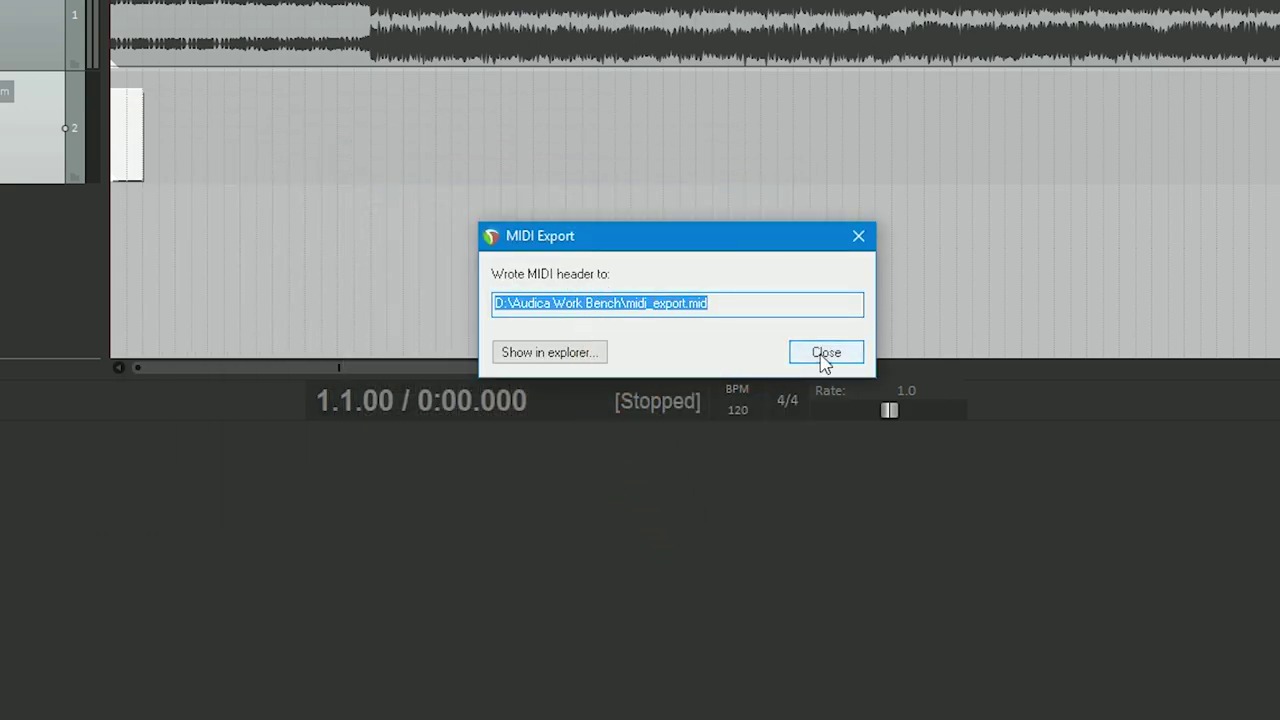
left_click(733, 318)
key("Right")
key("Right")
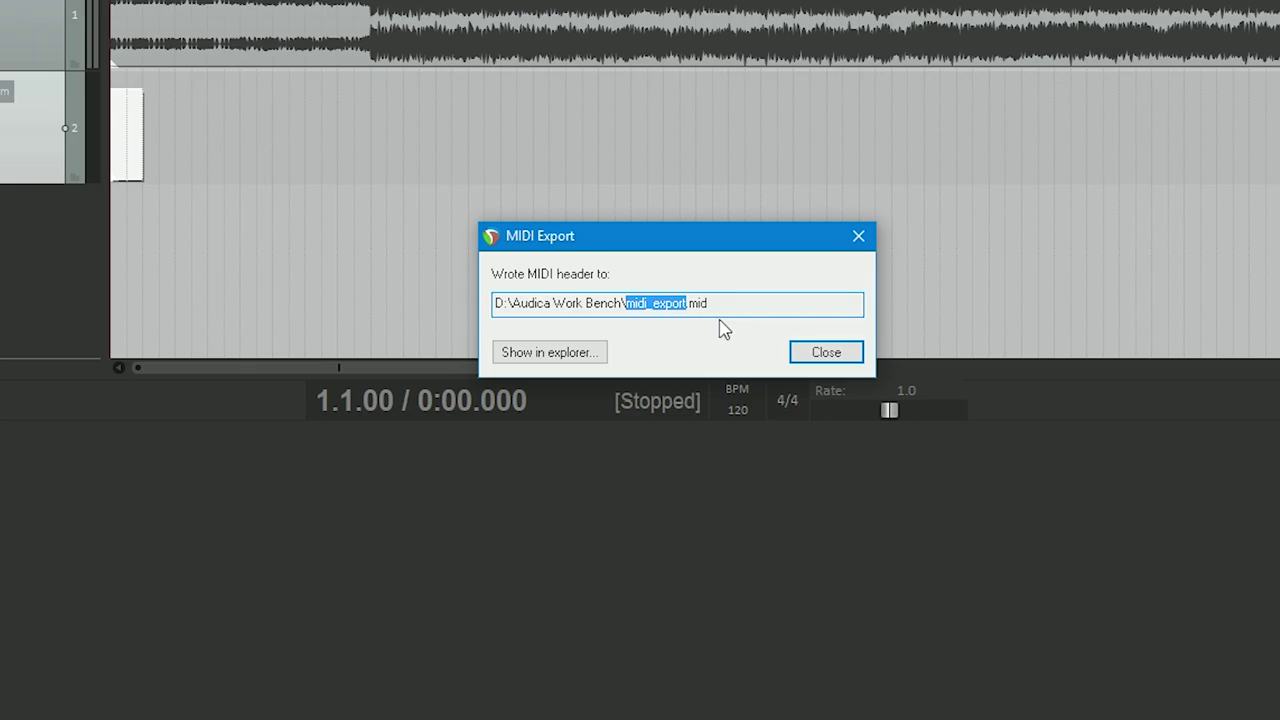
left_click(826, 352)
Step: Re-export the project MIDI with the file name changed to megalovania.mid
left_click(89, 234)
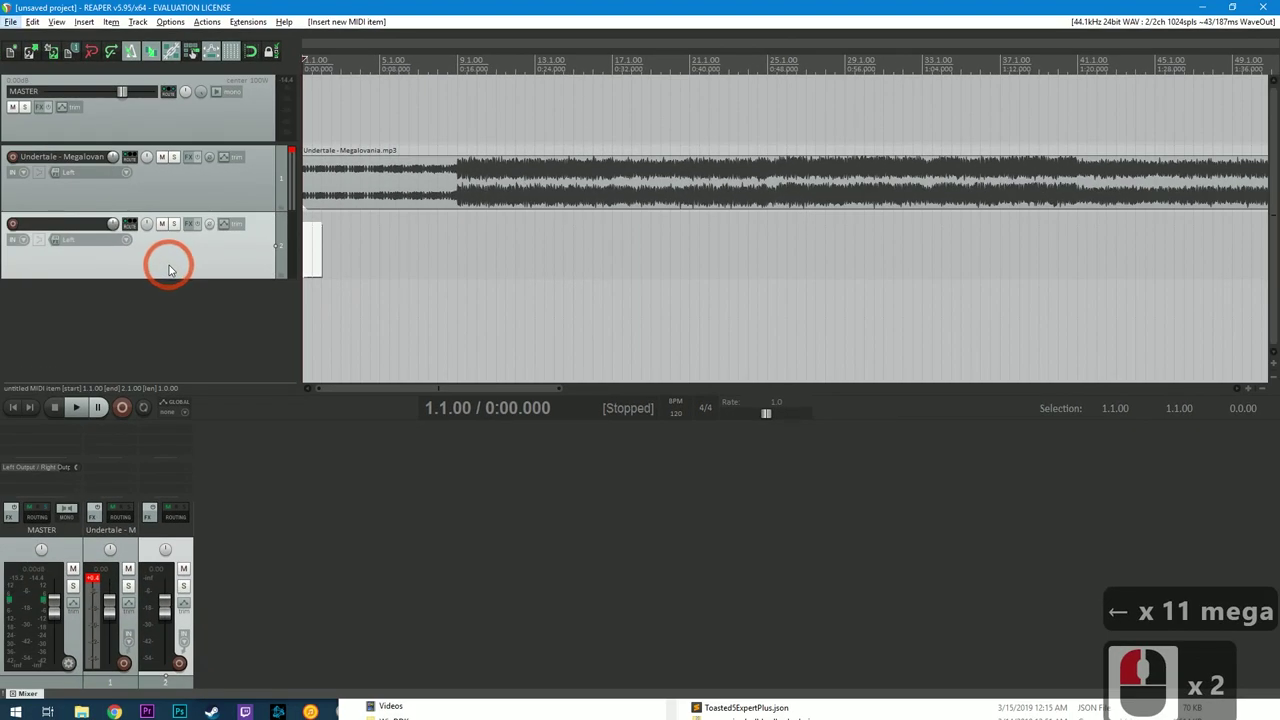
key("alt+f")
left_click(168, 270)
left_click(610, 349)
left_click(600, 349)
key("ctrl+shift+Right")
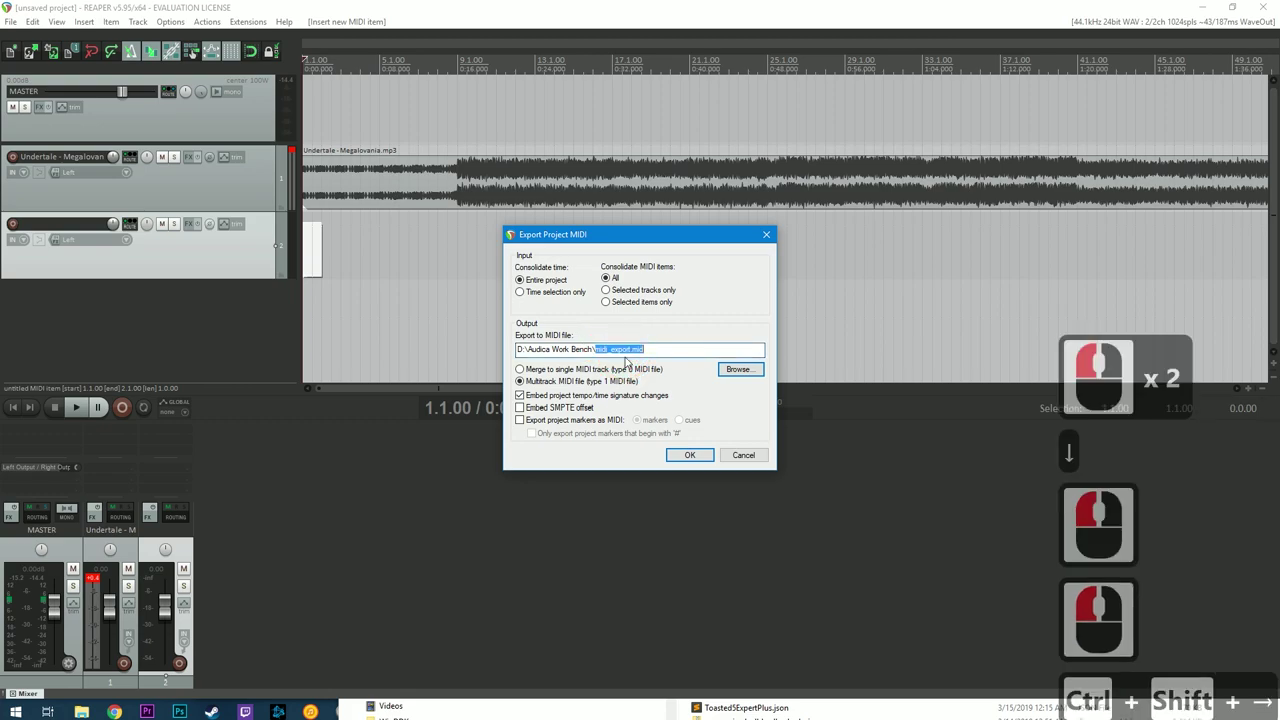
key("shift+Left")
key("shift+Left")
key("shift+Left")
key("shift+Left")
type("megal")
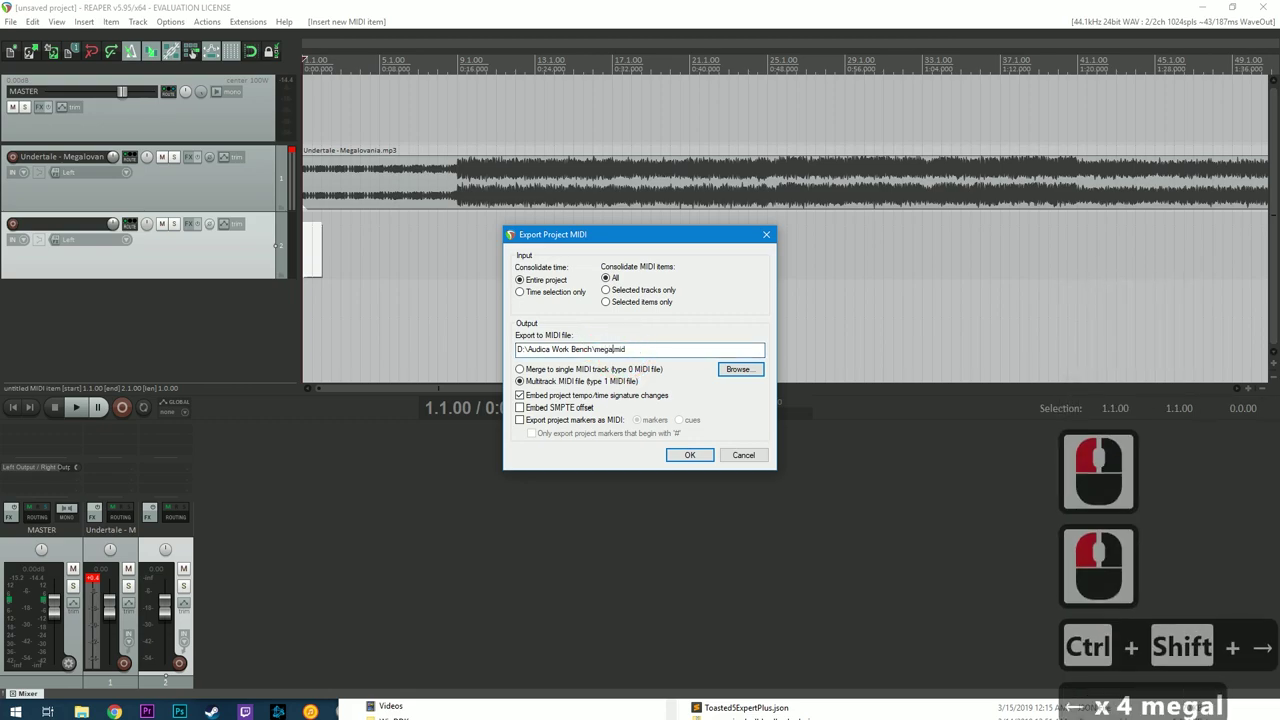
type("ovania")
key("Return")
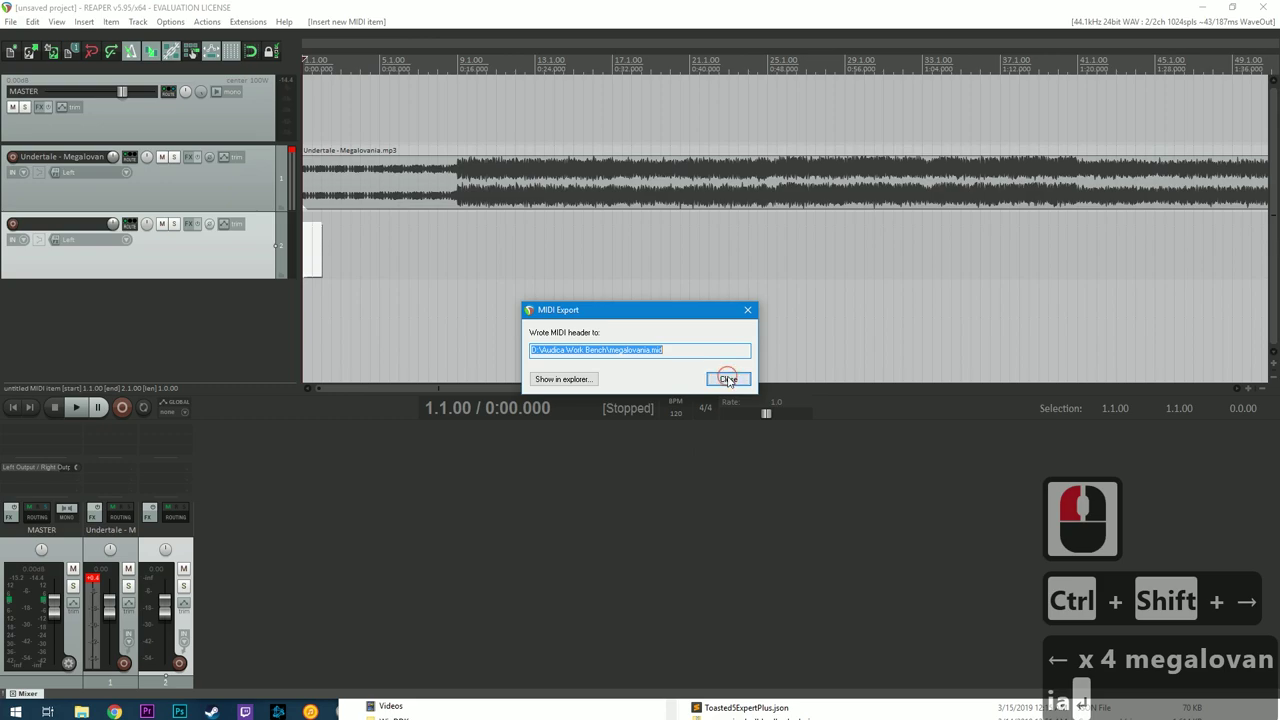
left_click(728, 379)
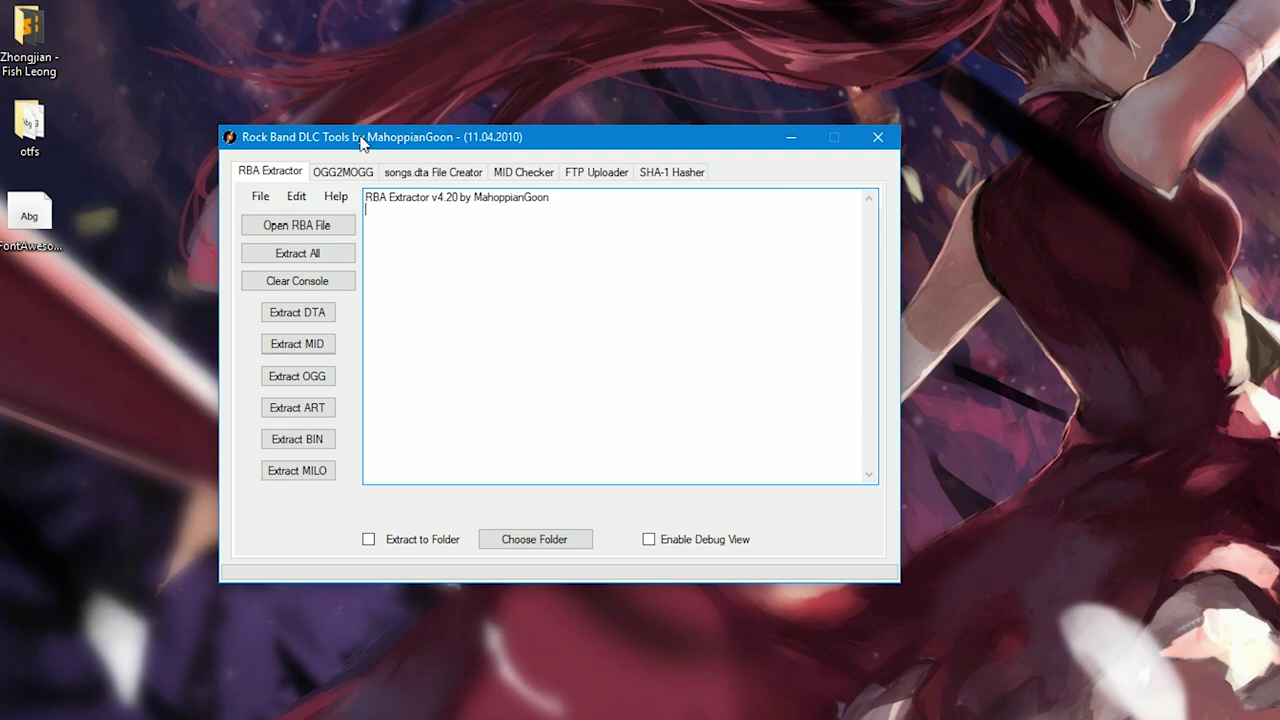
Step: Load megalovania.ogg in the OGG2MOGG converter and save it as a MOGG file
left_click_drag(373, 147, 512, 189)
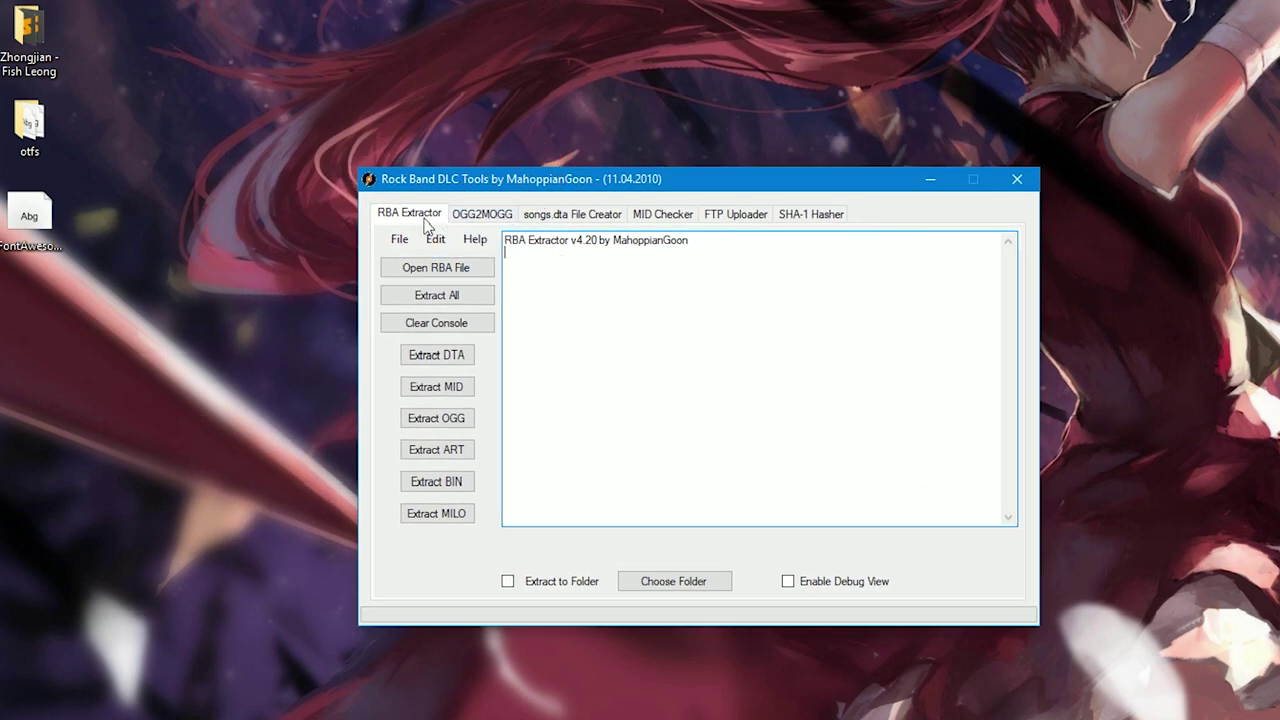
left_click(486, 216)
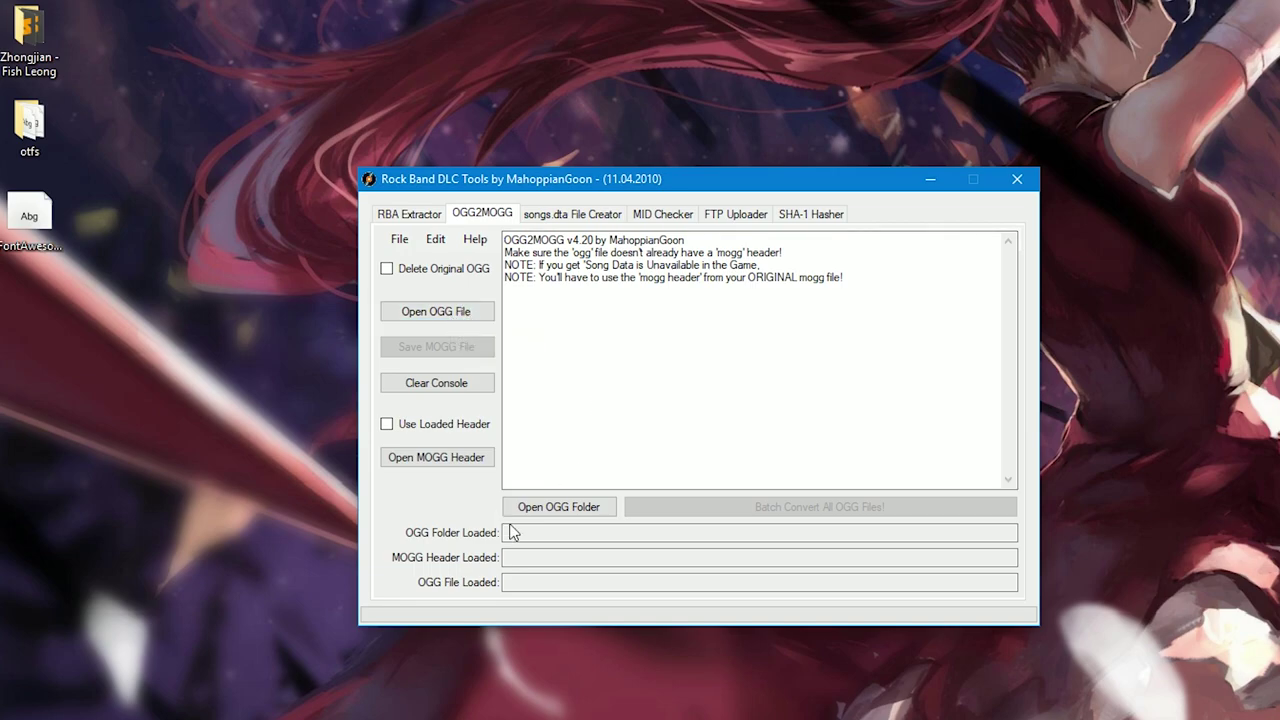
left_click(461, 312)
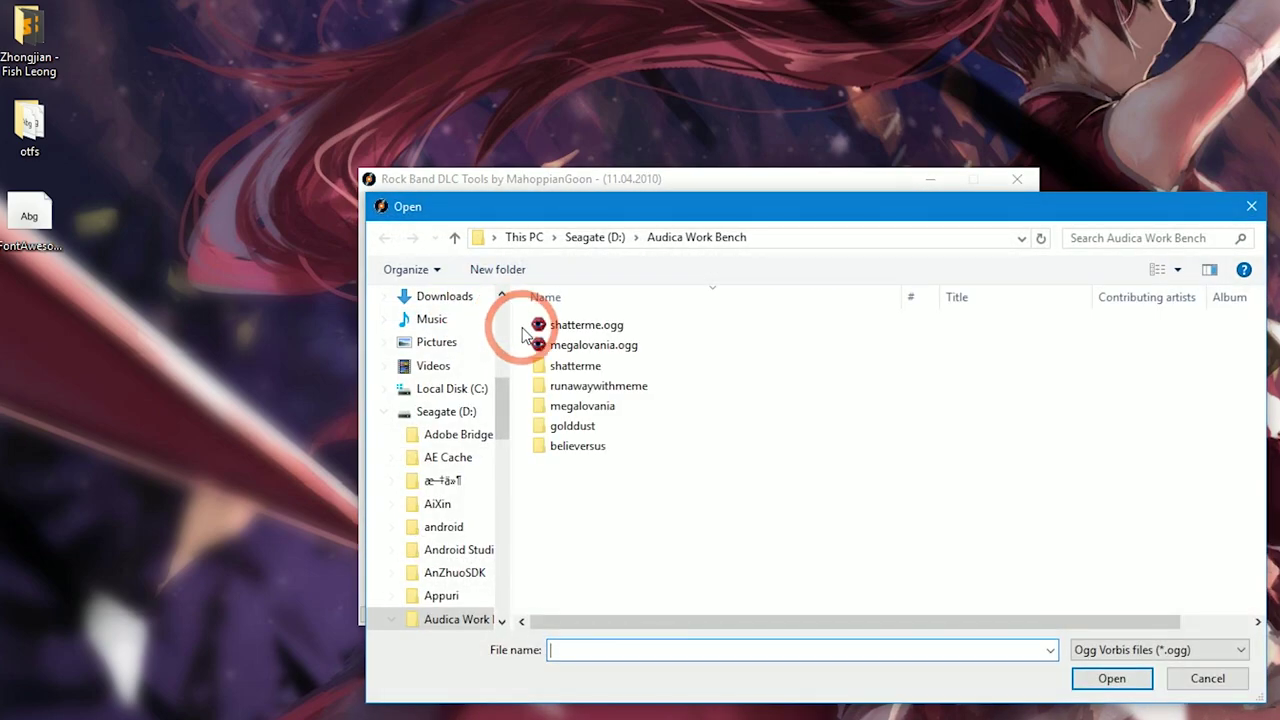
left_click(600, 345)
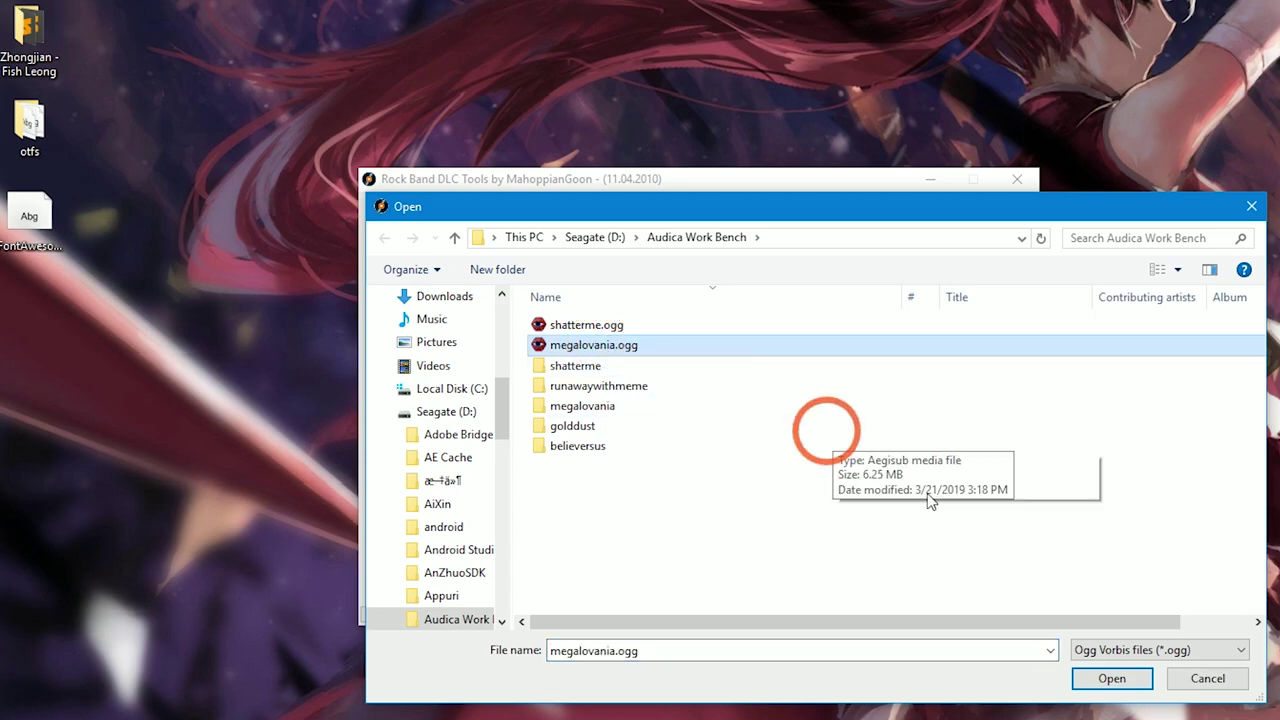
left_click(1100, 678)
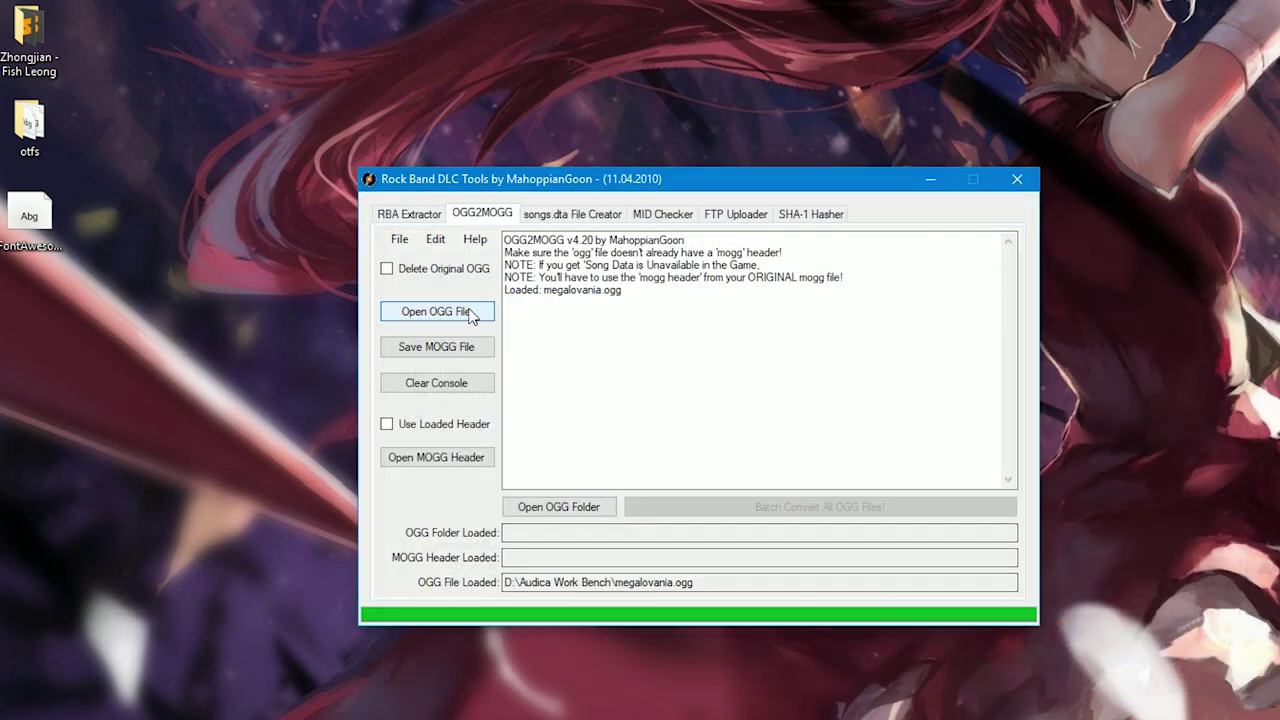
left_click(440, 350)
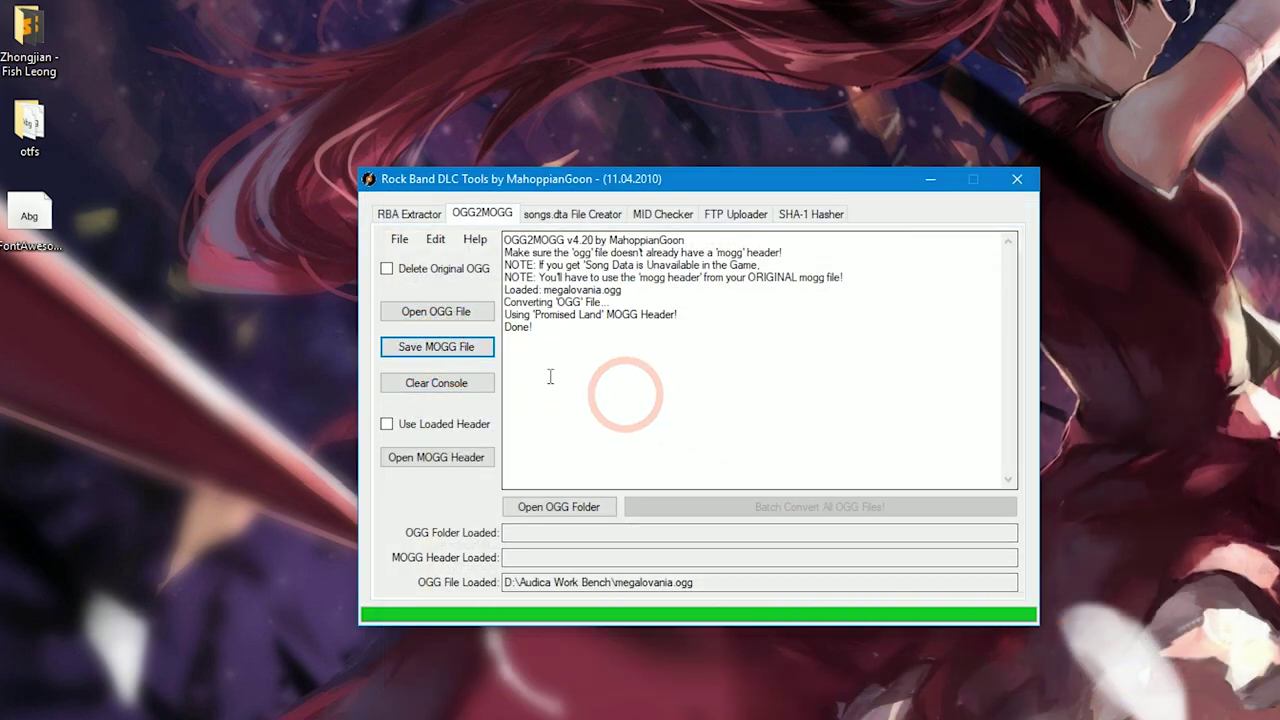
Step: Drag megalovania.ogg from Audica Work Bench into the AudicaEditor folder window
key("ctrl+alt+Tab")
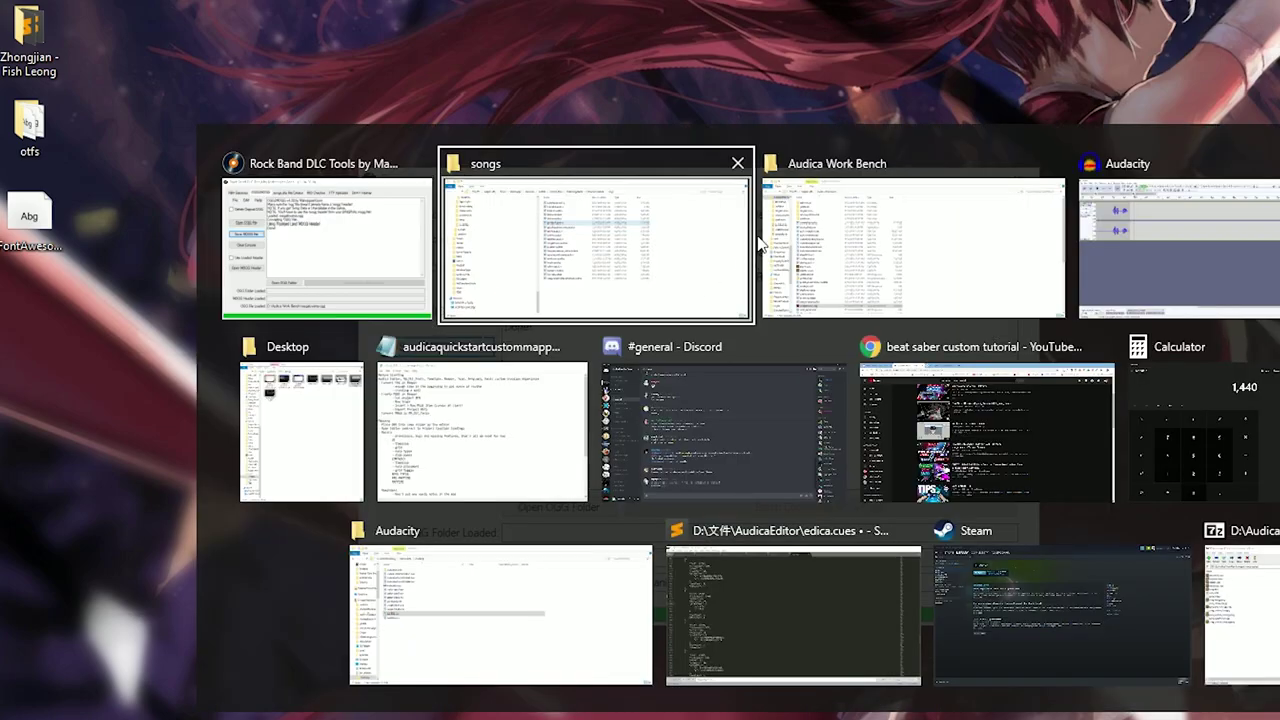
left_click(903, 266)
scroll(490, 560, "down", 3)
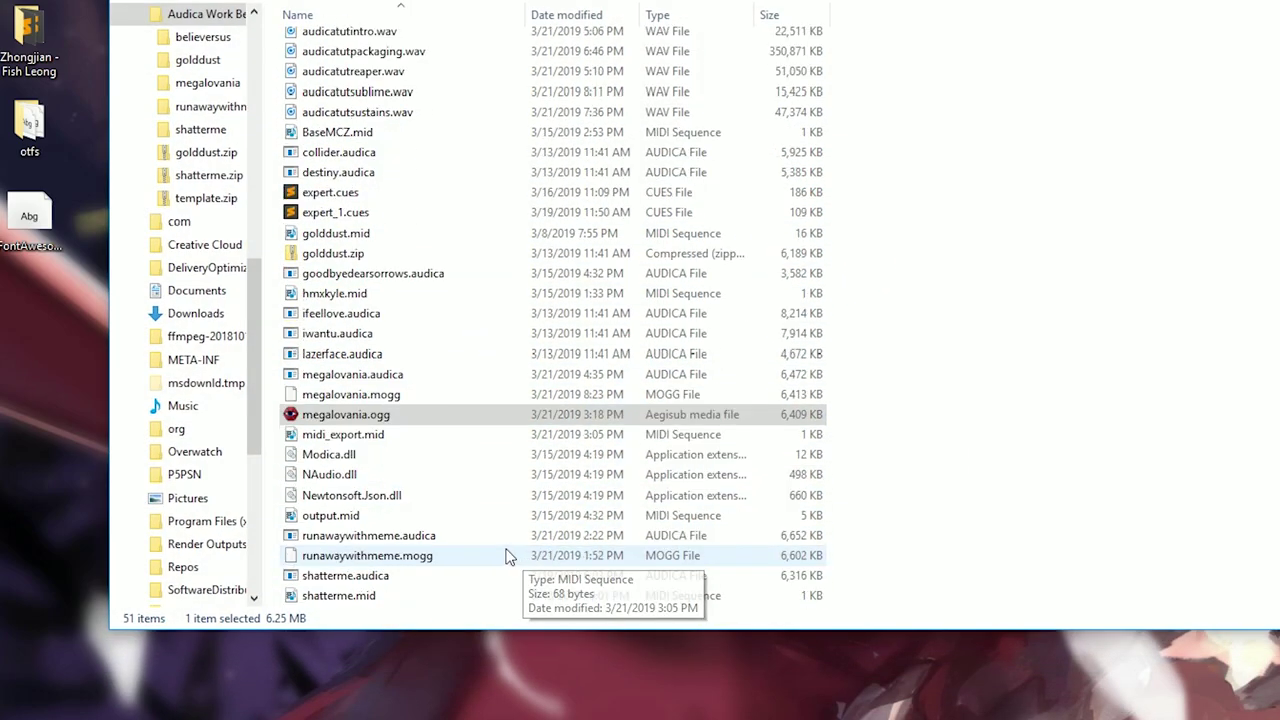
left_click(397, 398)
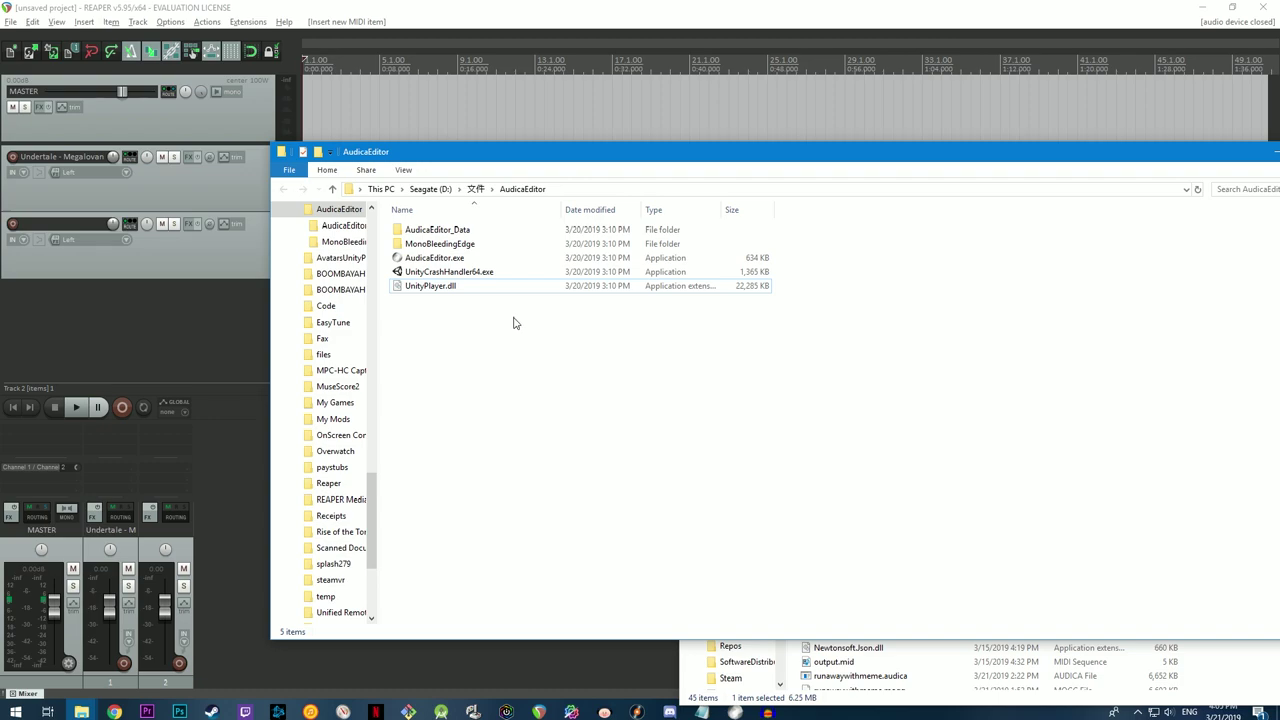
key("alt+Tab")
left_click(775, 458, "alt")
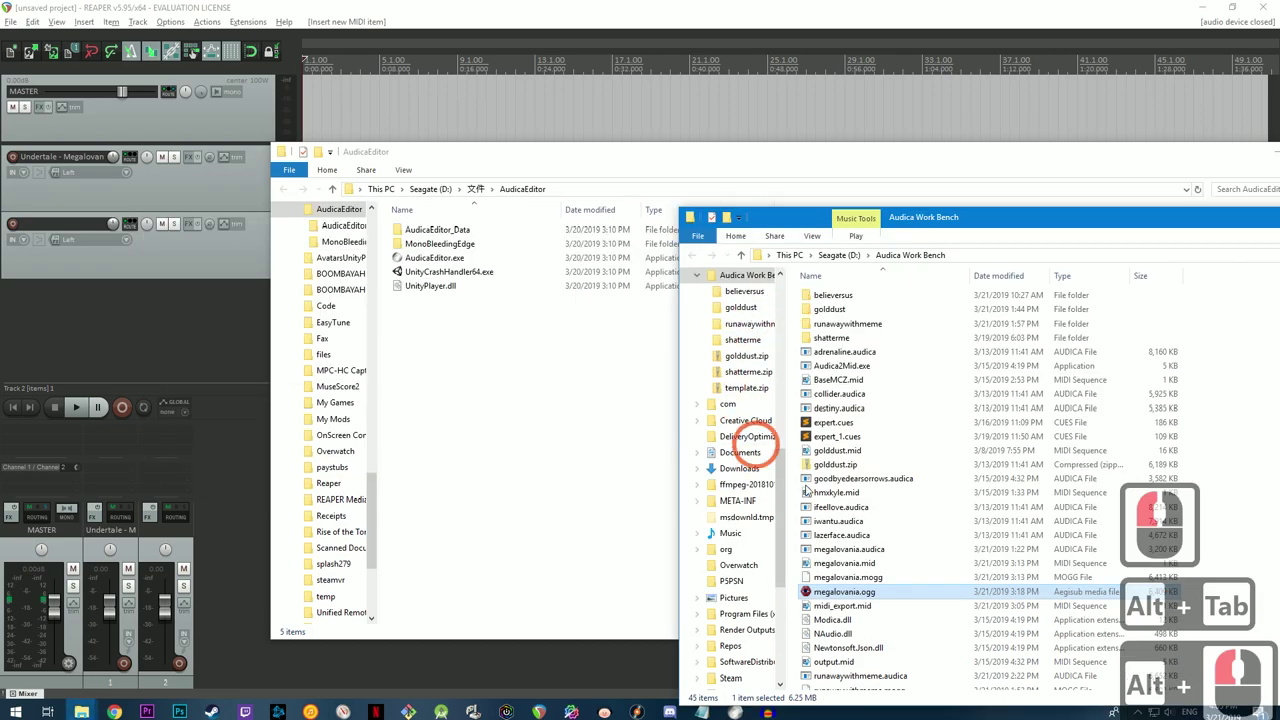
left_click_drag(832, 592, 481, 375)
double_click(400, 338)
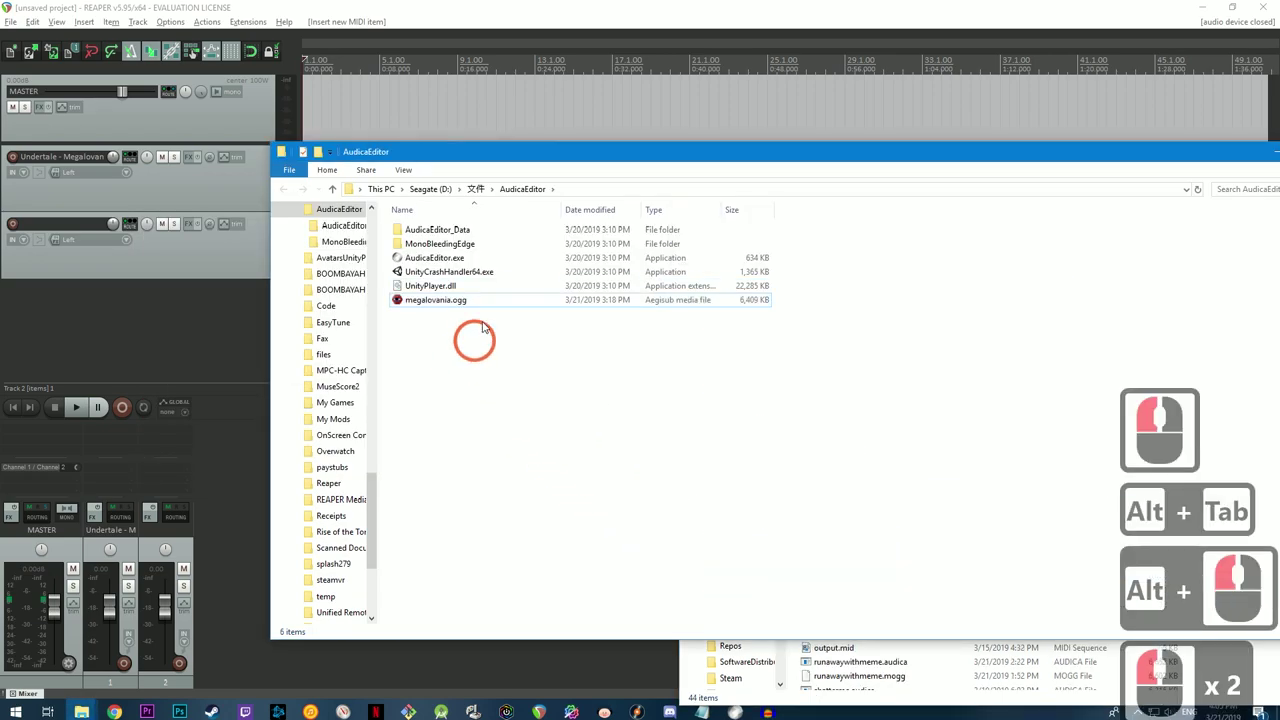
Step: Launch AudicaEditor.exe and click Play! in the Configuration dialog to load the editor
left_click(434, 259)
double_click(434, 258)
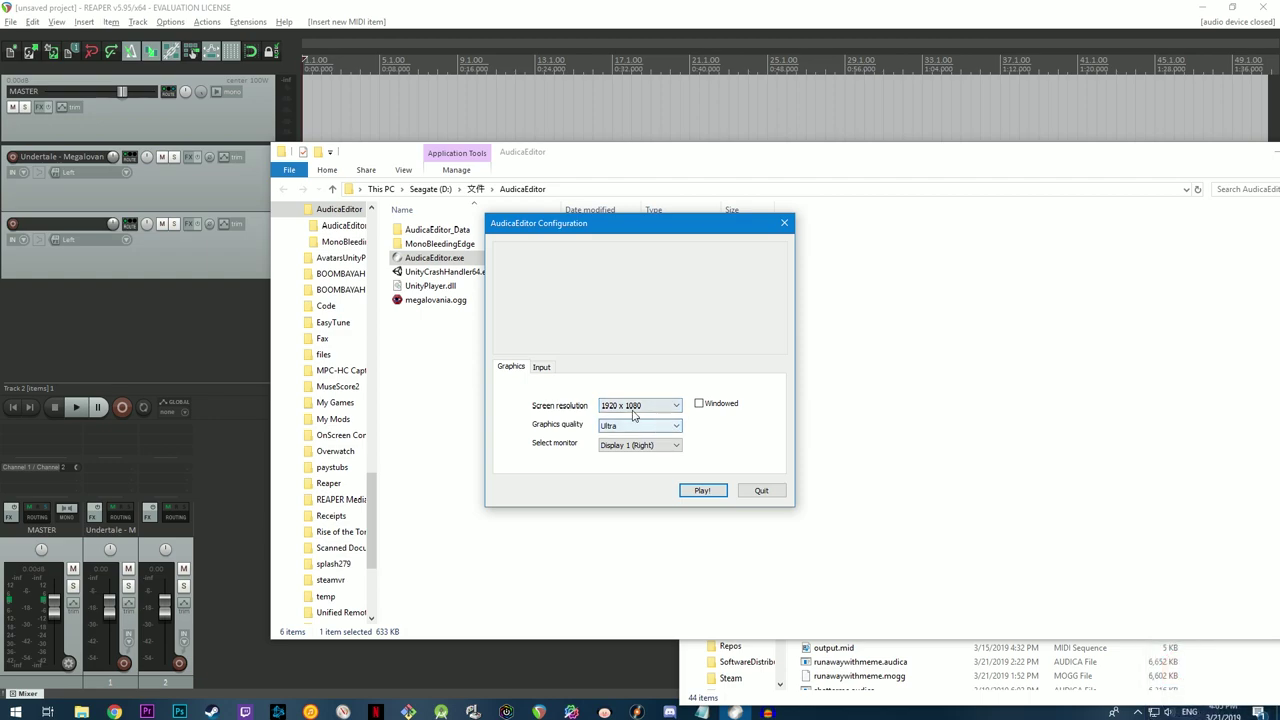
left_click(701, 491)
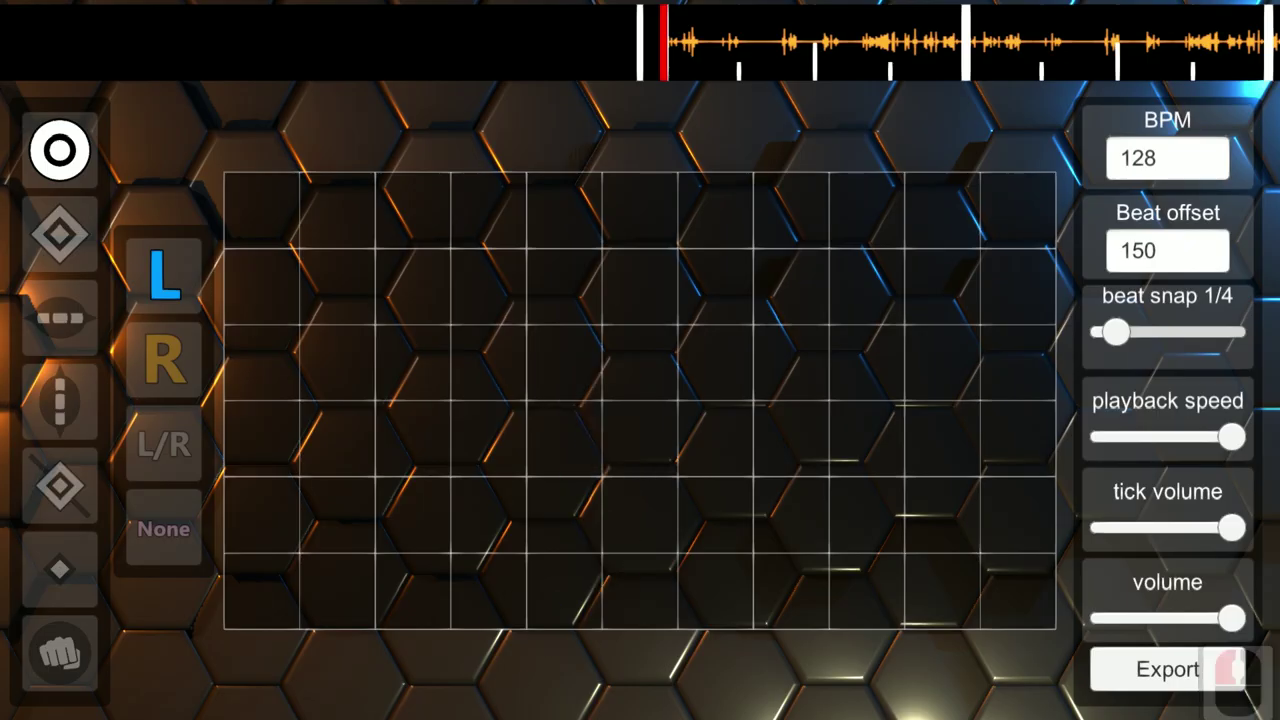
left_click(573, 668)
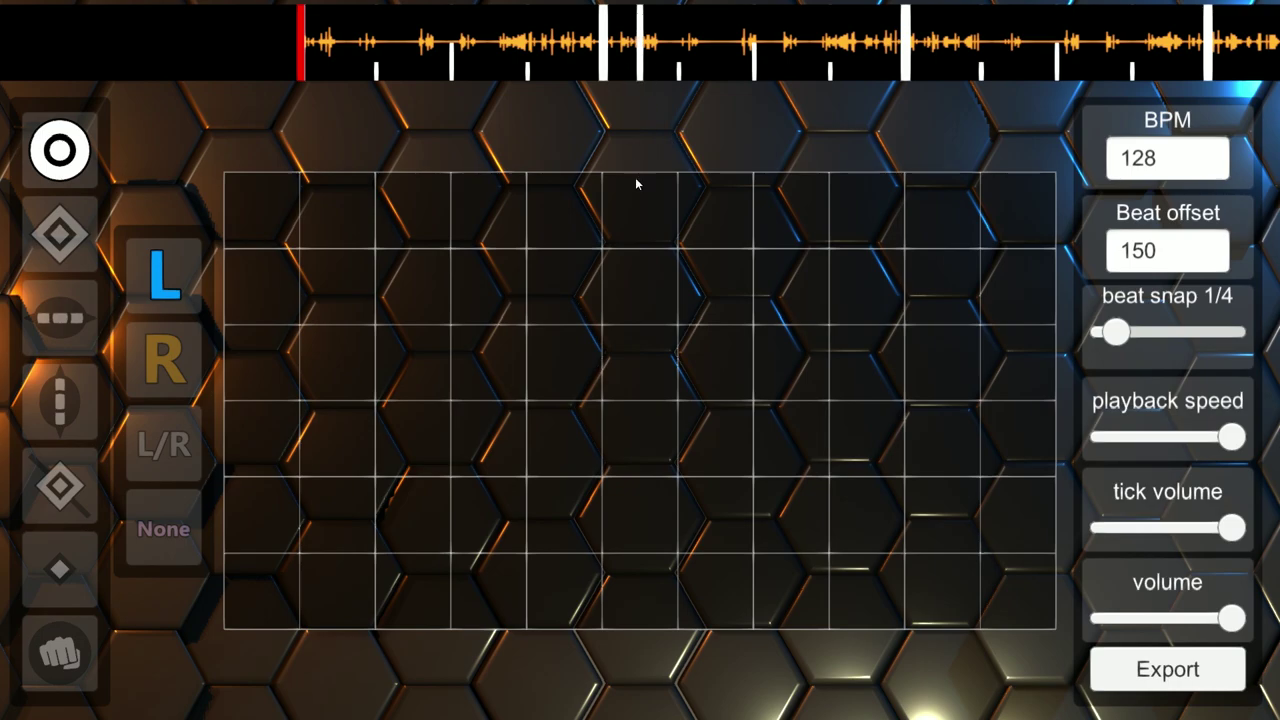
Step: Scroll the waveform timeline and drag the beat snap slider until it reads 1/4
scroll(645, 146, "up", 4)
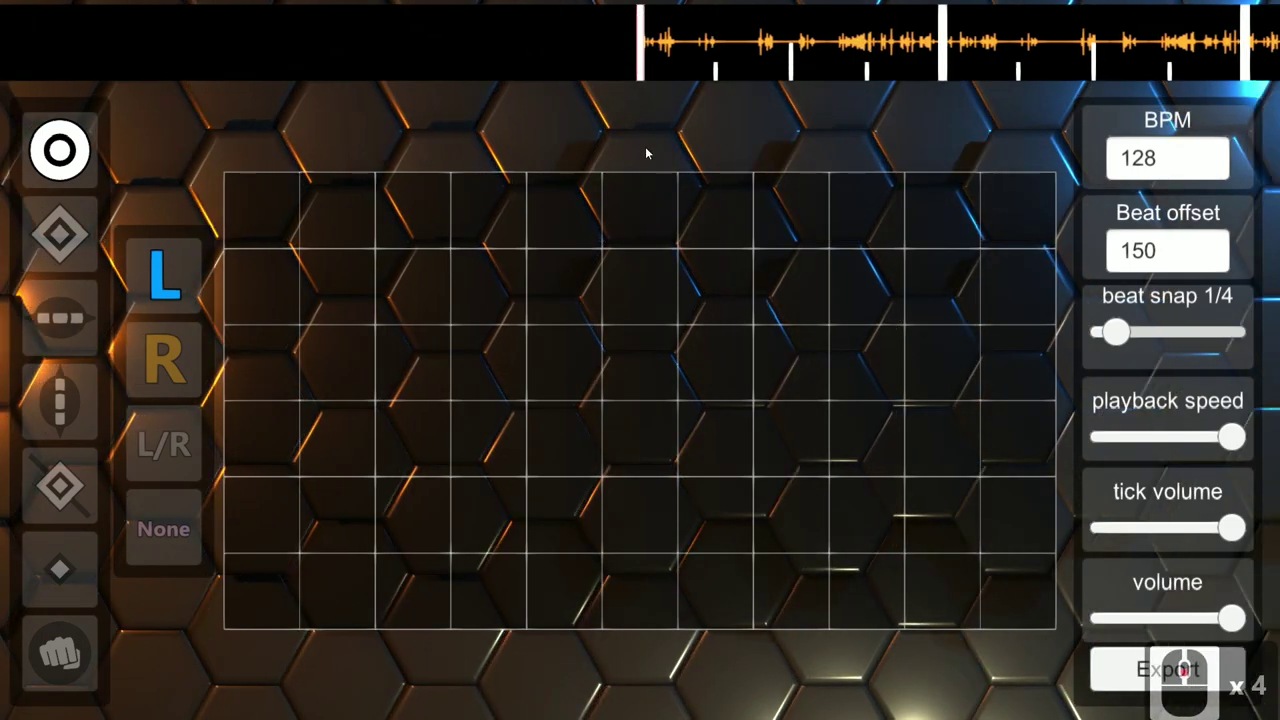
scroll(645, 146, "down", 6)
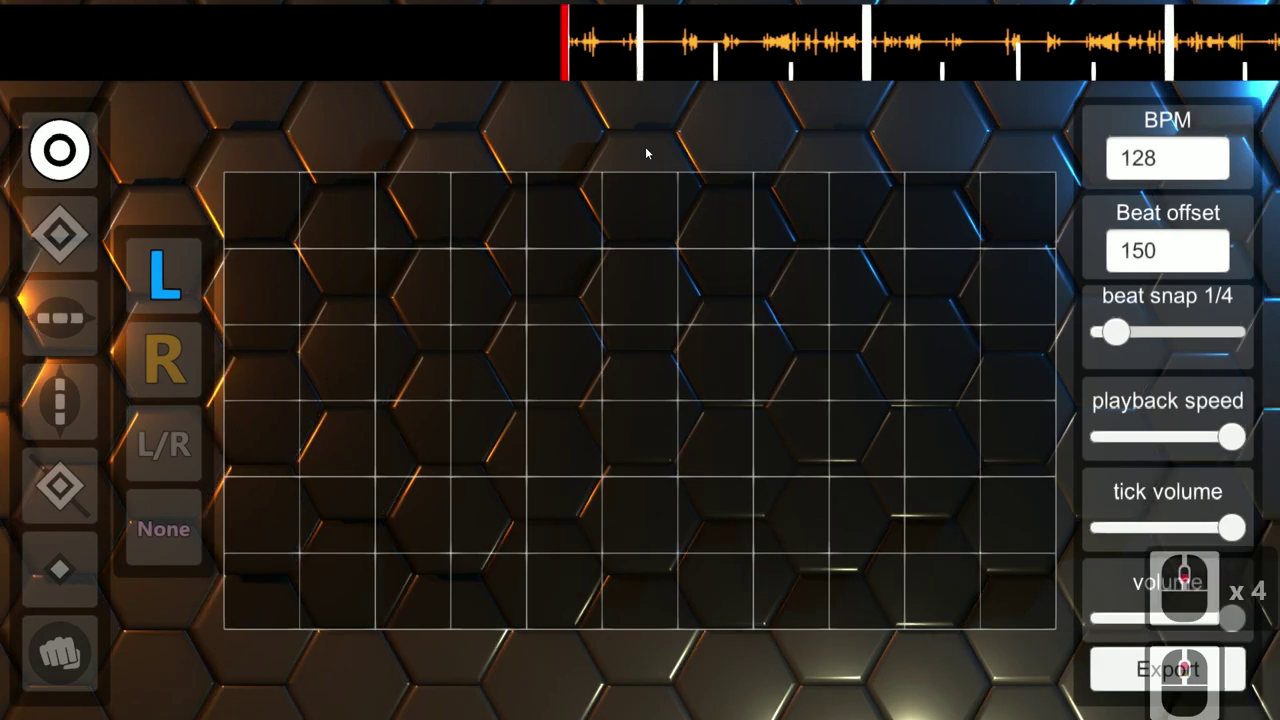
scroll(645, 146, "up", 5)
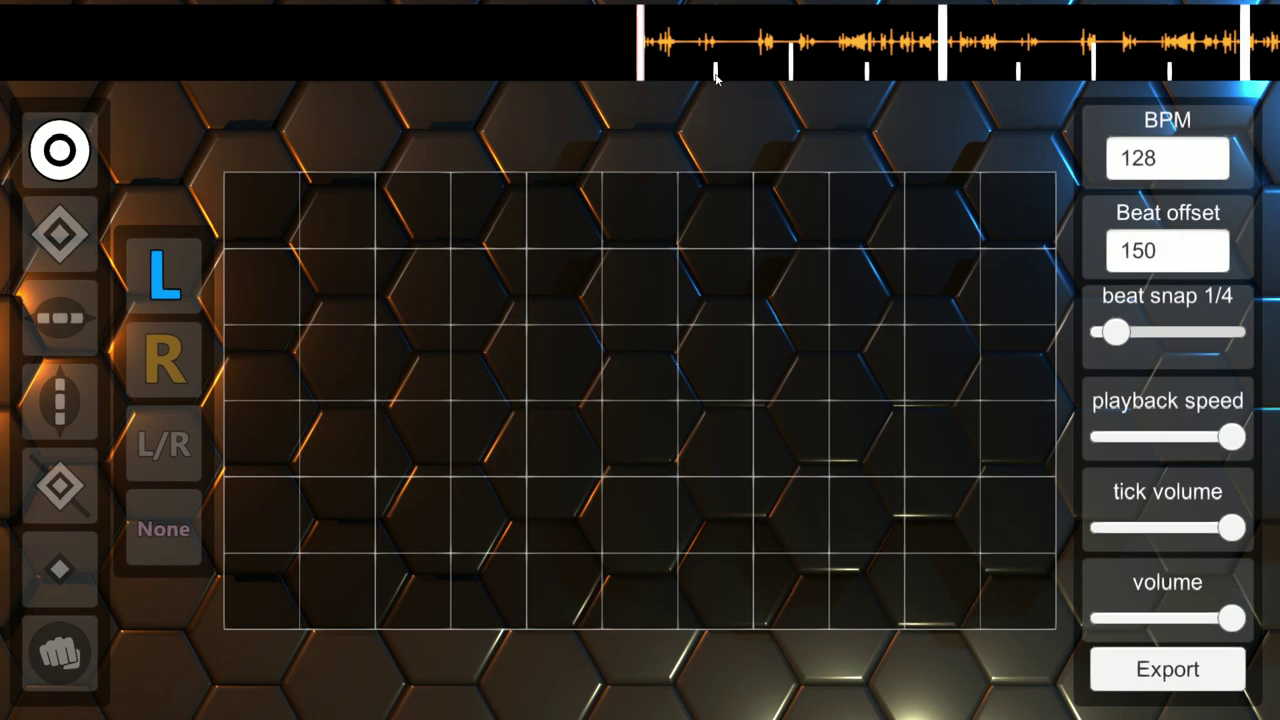
scroll(688, 115, "down", 2)
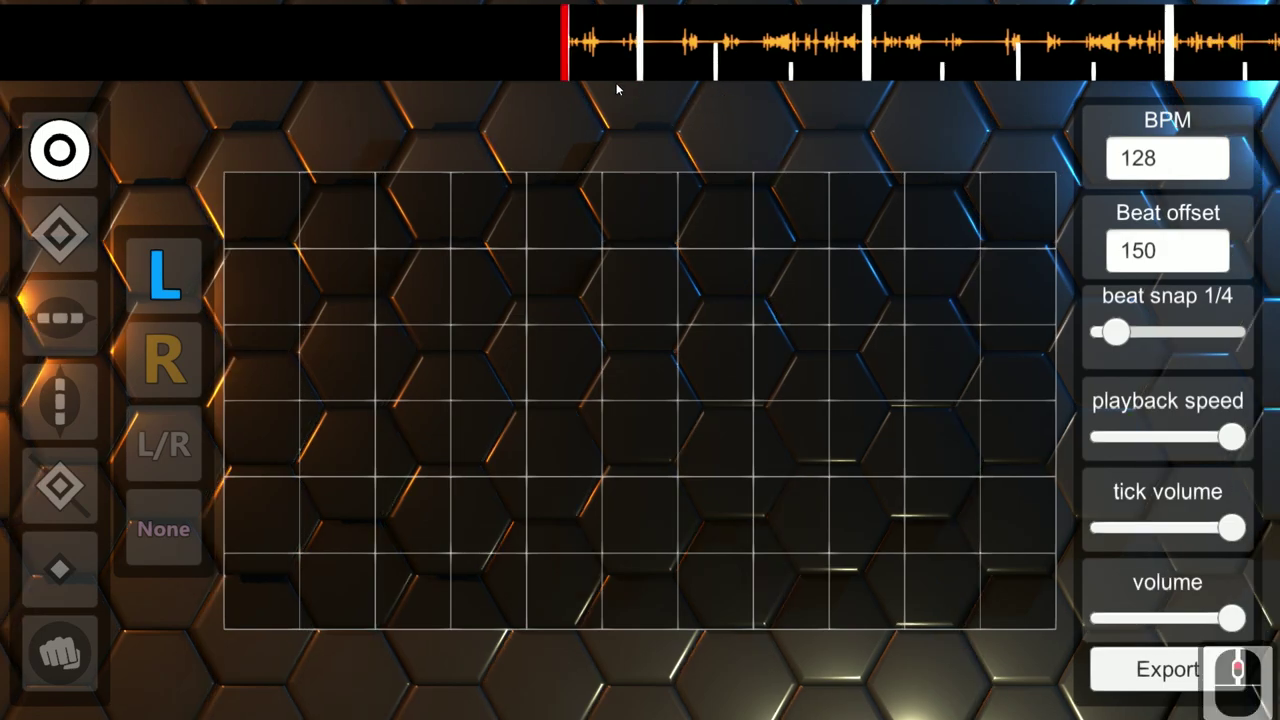
scroll(613, 85, "down", 1)
scroll(746, 119, "up", 2)
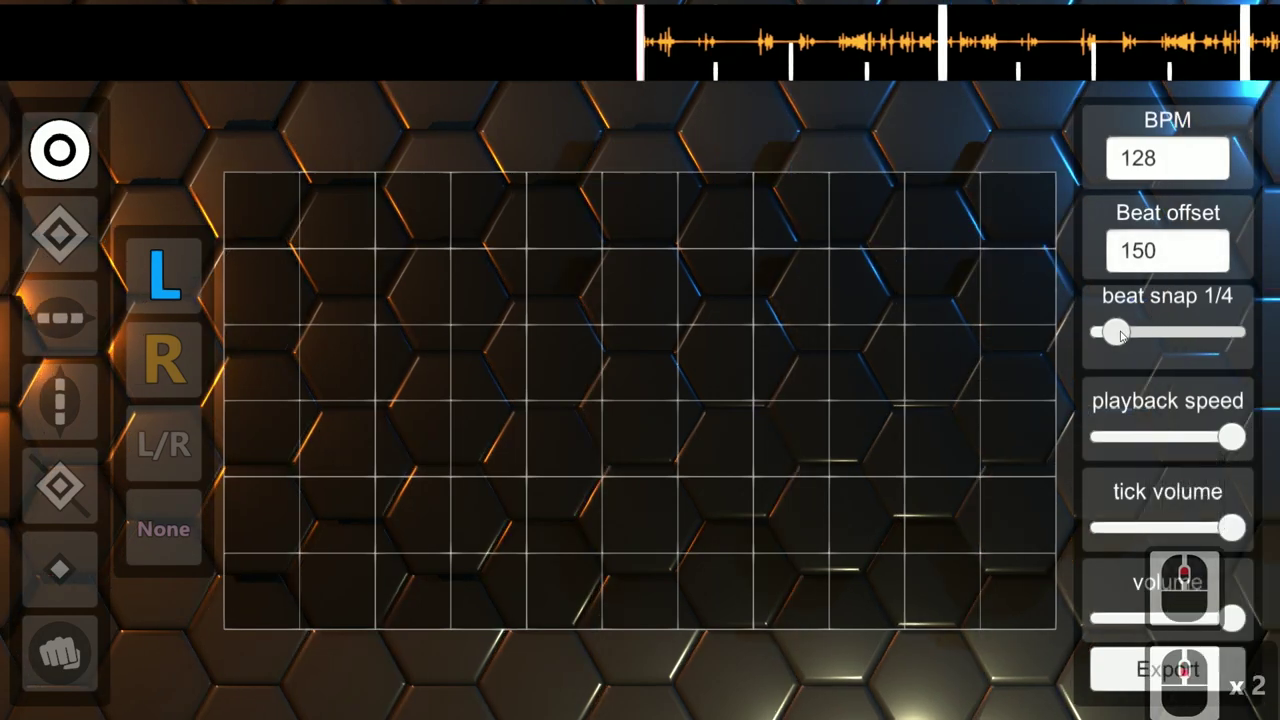
left_click_drag(1121, 336, 1137, 338)
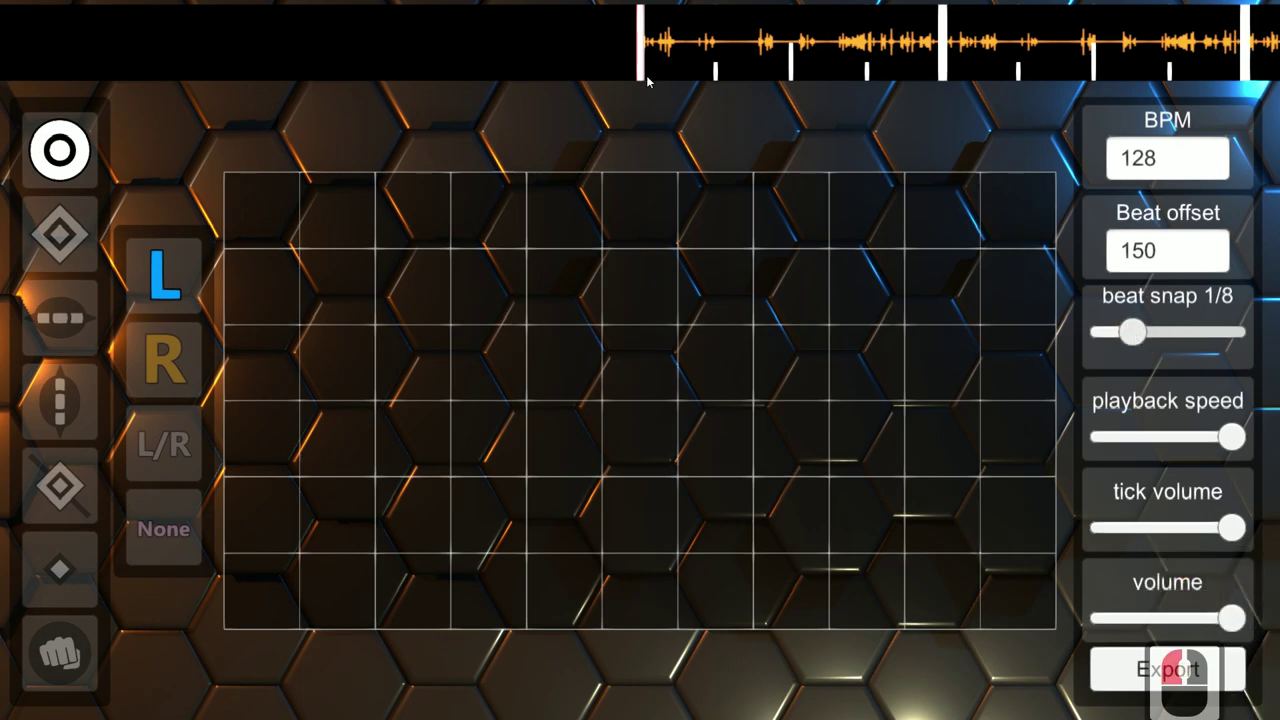
scroll(645, 80, "down", 1)
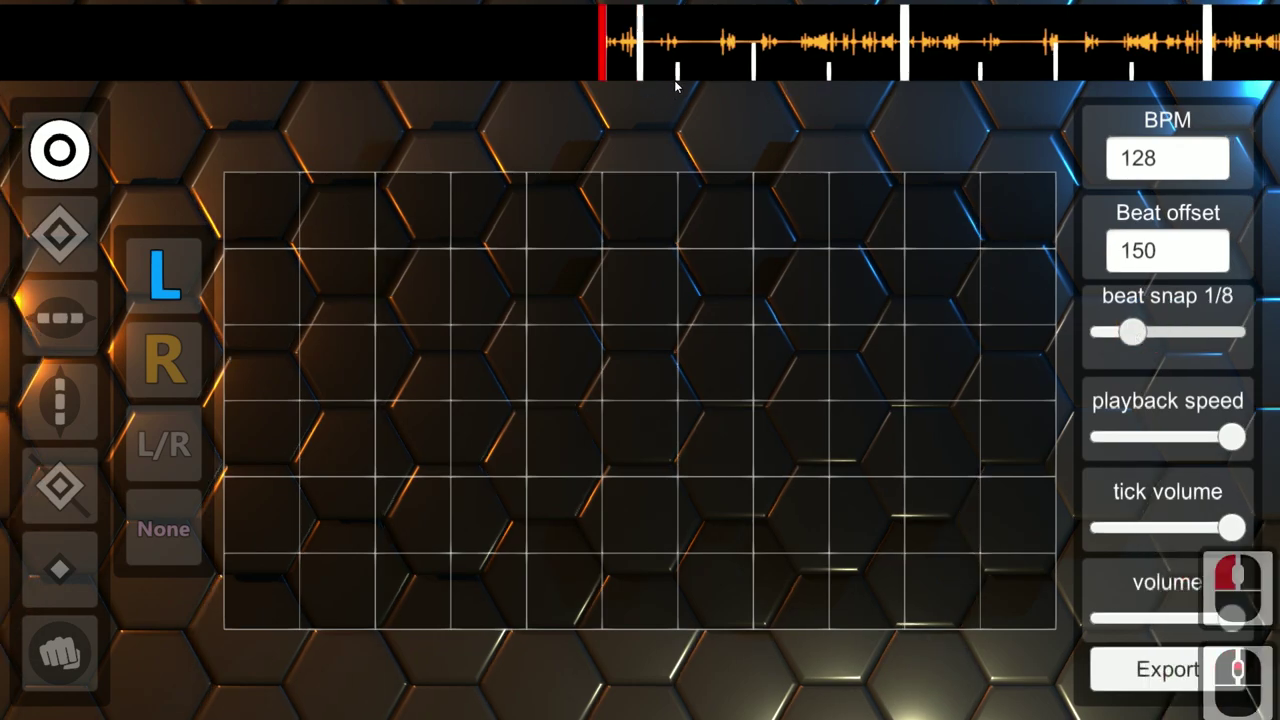
scroll(676, 86, "down", 1)
left_click_drag(1136, 340, 1166, 340)
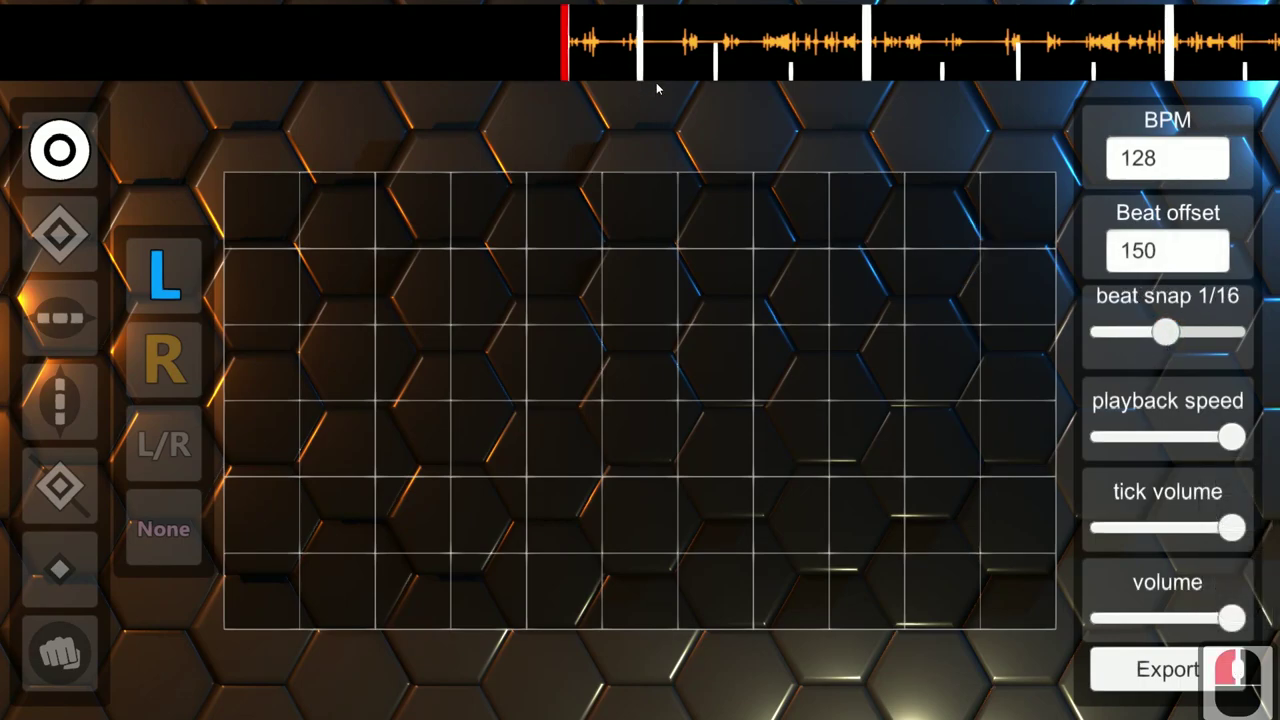
scroll(656, 82, "down", 1)
scroll(653, 81, "down", 2)
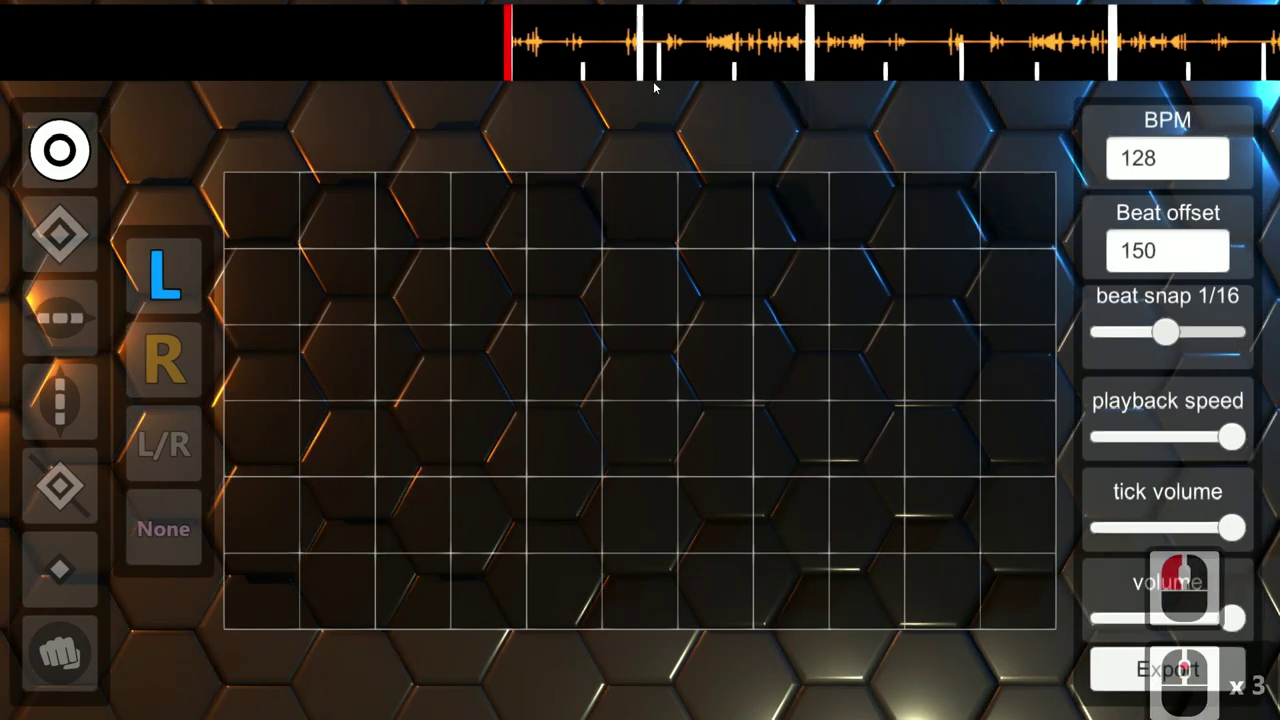
scroll(653, 81, "up", 1)
left_click_drag(1230, 342, 1114, 338)
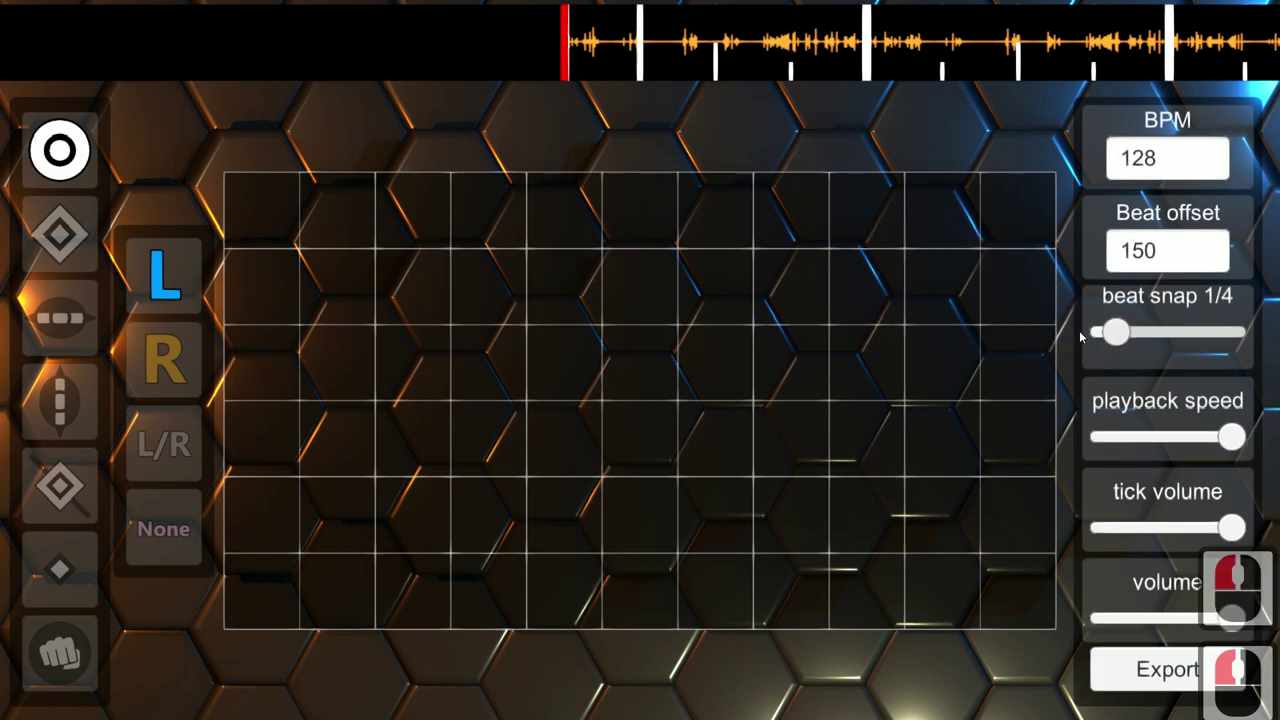
Step: Place several left-hand circle test targets and drag them to new spots on the grid
left_click(709, 378)
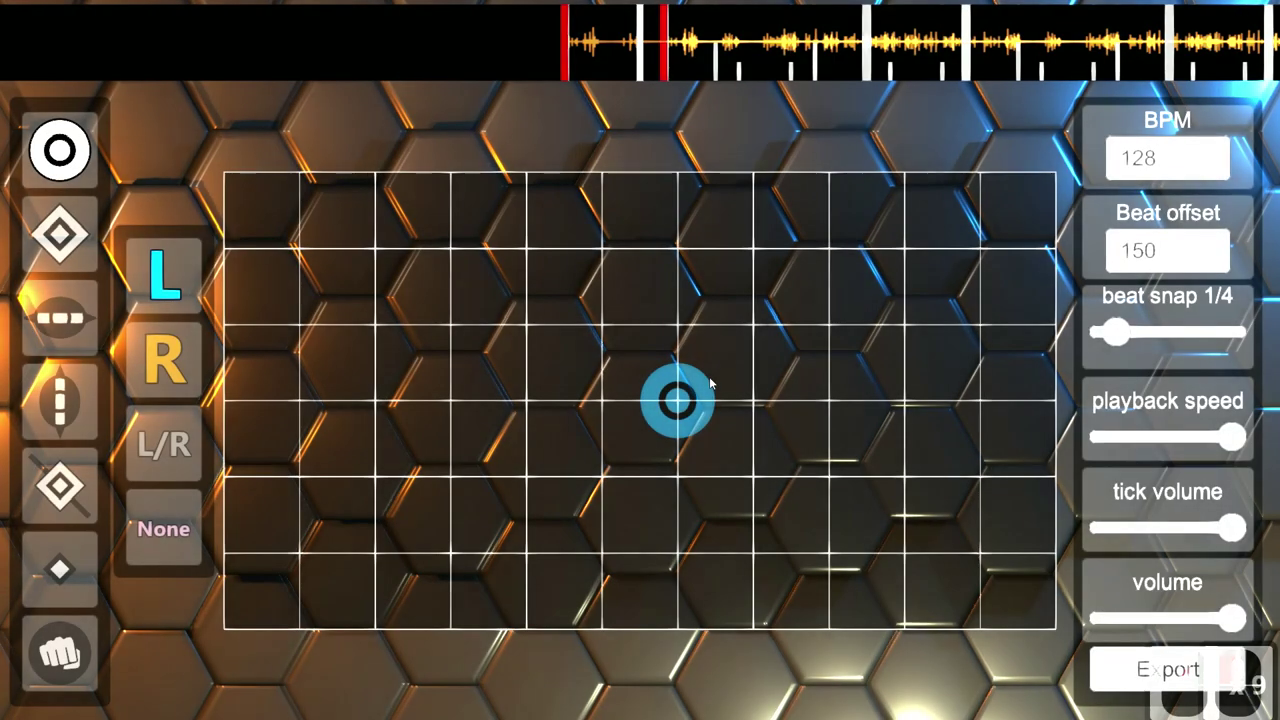
left_click_drag(709, 376, 440, 333)
left_click_drag(780, 495, 427, 325)
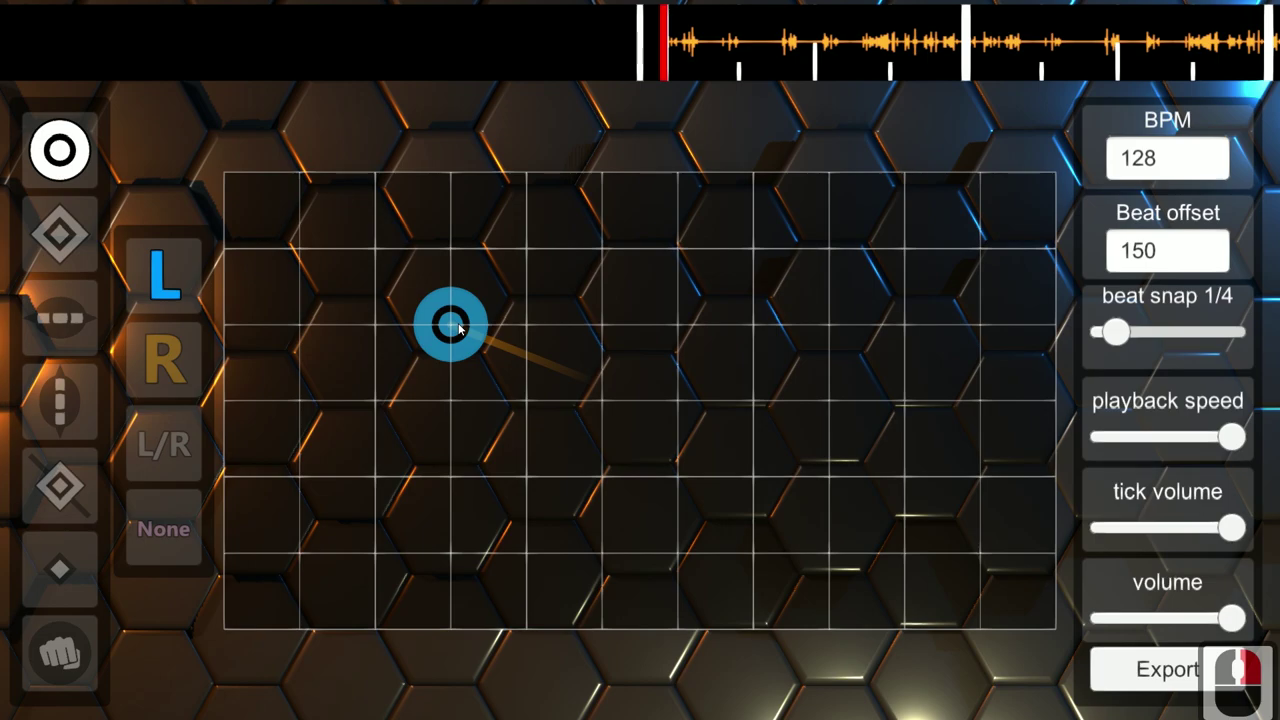
left_click(797, 389)
left_click_drag(797, 389, 674, 322)
left_click(752, 343)
left_click_drag(775, 352, 528, 324)
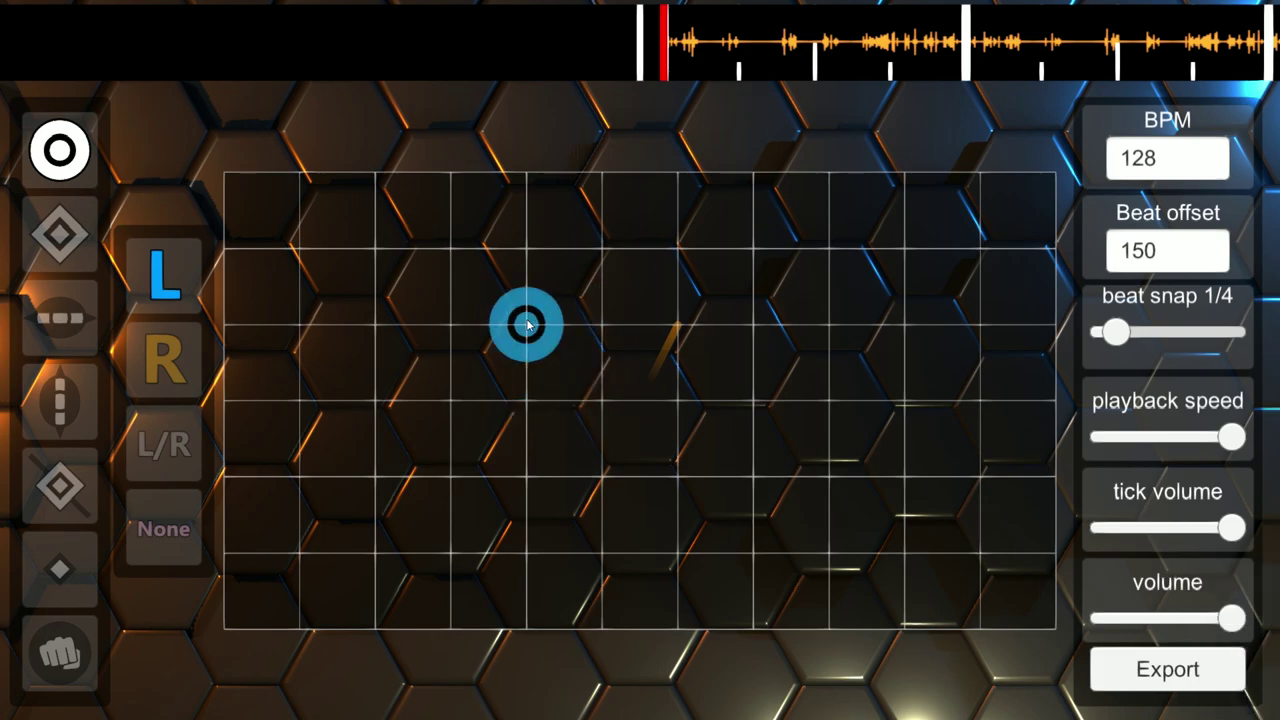
left_click_drag(527, 323, 589, 384)
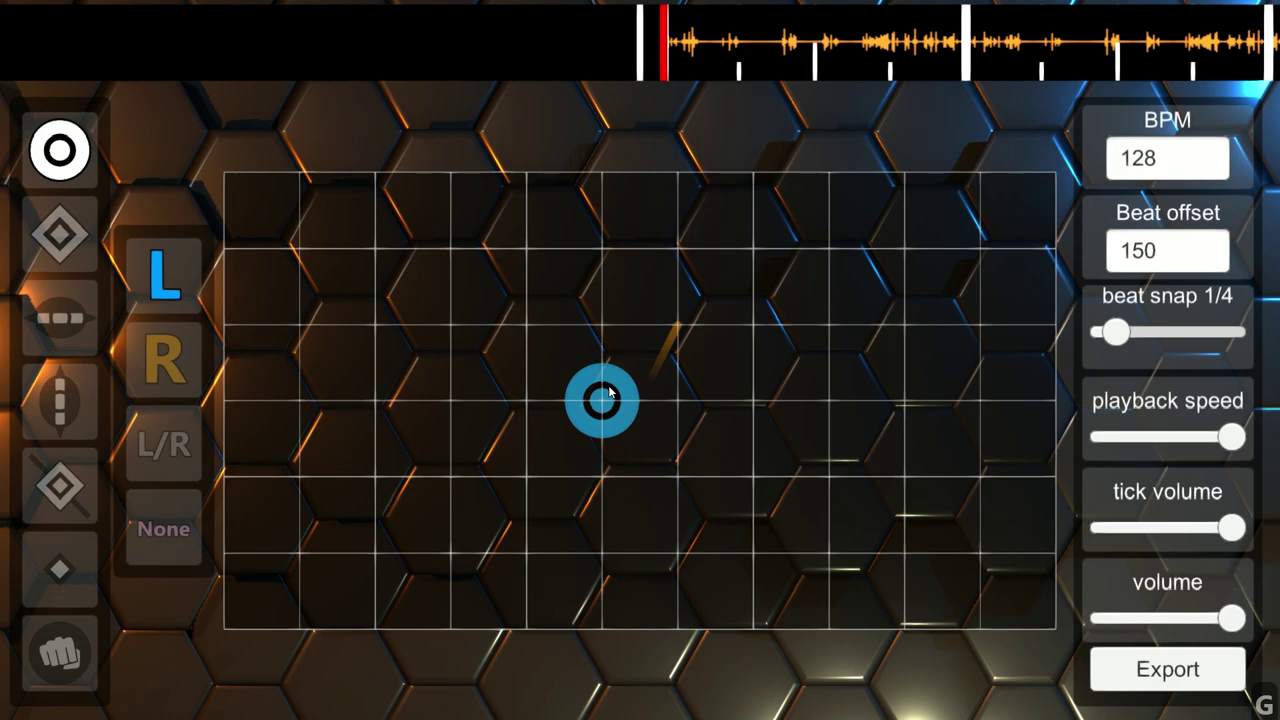
left_click_drag(609, 391, 428, 327)
Step: Build a chain of left-hand targets across the top and bottom of the grid
left_click(523, 277)
left_click(645, 280)
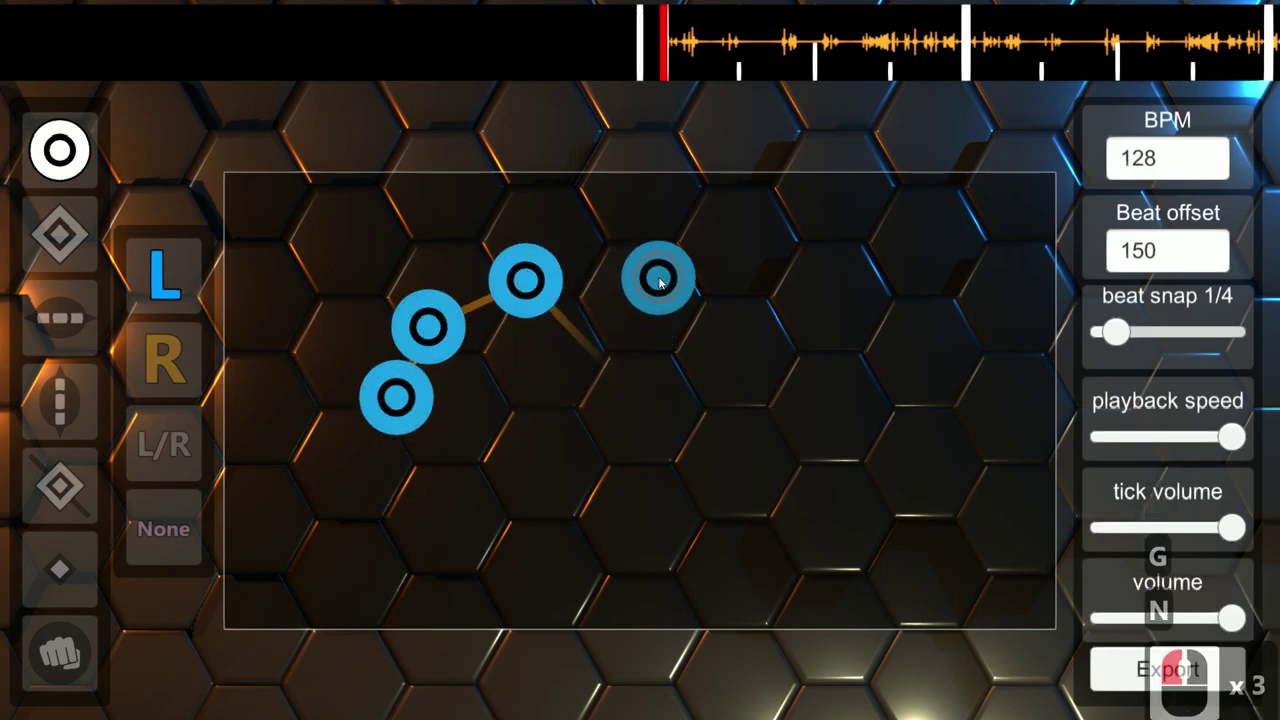
left_click_drag(778, 325, 766, 420)
mouse_move(600, 488)
left_mouse_down()
mouse_move(543, 508)
mouse_move(440, 449)
left_mouse_up()
left_click(519, 488)
left_click_drag(548, 486, 623, 480)
left_click(678, 480)
left_click(731, 451)
left_click(786, 434)
Step: Delete the chained test targets until a single left-hand circle target remains
right_click(786, 434)
right_click(766, 420)
right_click(731, 451)
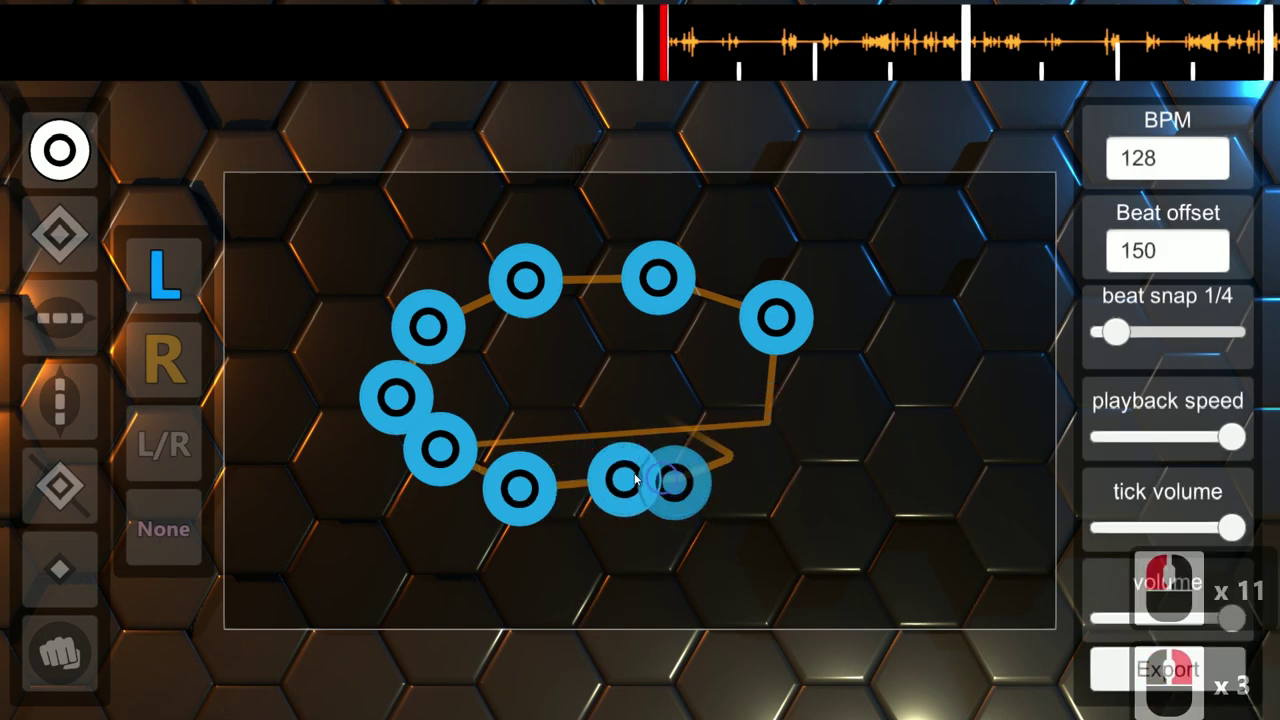
right_click(678, 480)
right_click(623, 480)
right_click(509, 492)
right_click(440, 449)
right_click(396, 397)
right_click(428, 327)
right_click(525, 280)
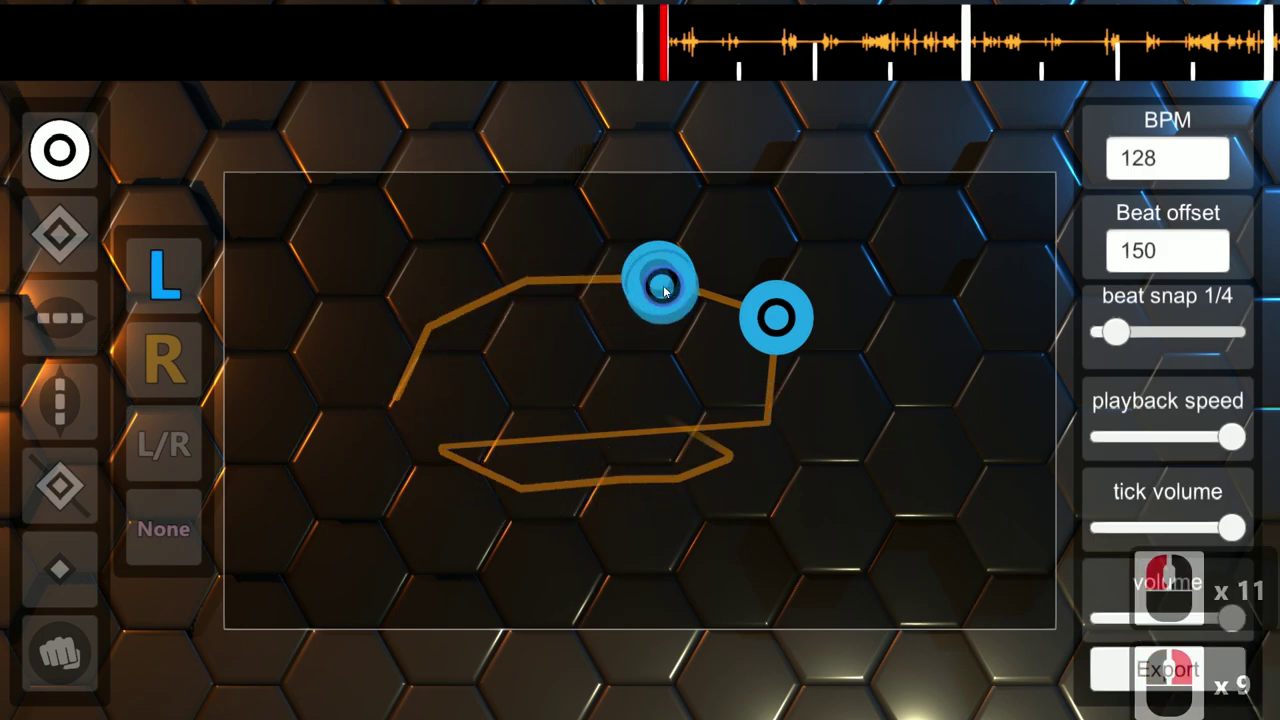
right_click(657, 277)
right_click(797, 330)
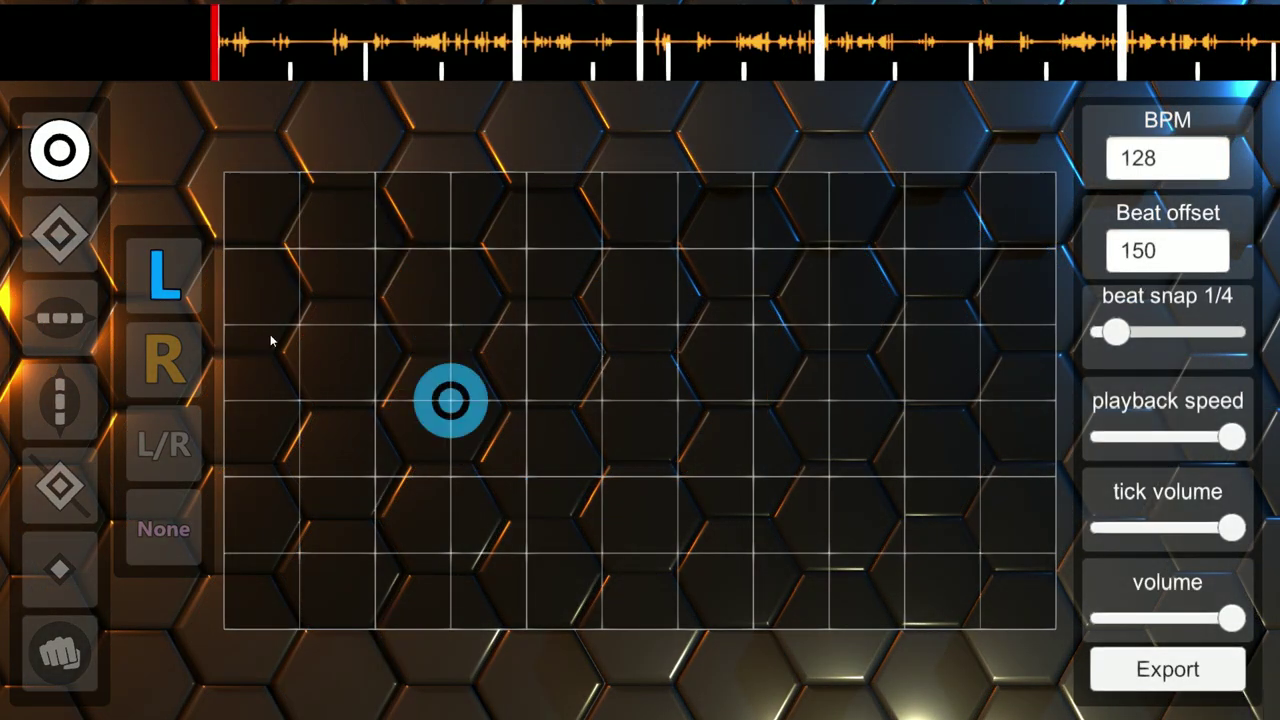
Step: Place and delete a left-hand, then right-hand, then either-hand circle target at the same spot
left_click(523, 323)
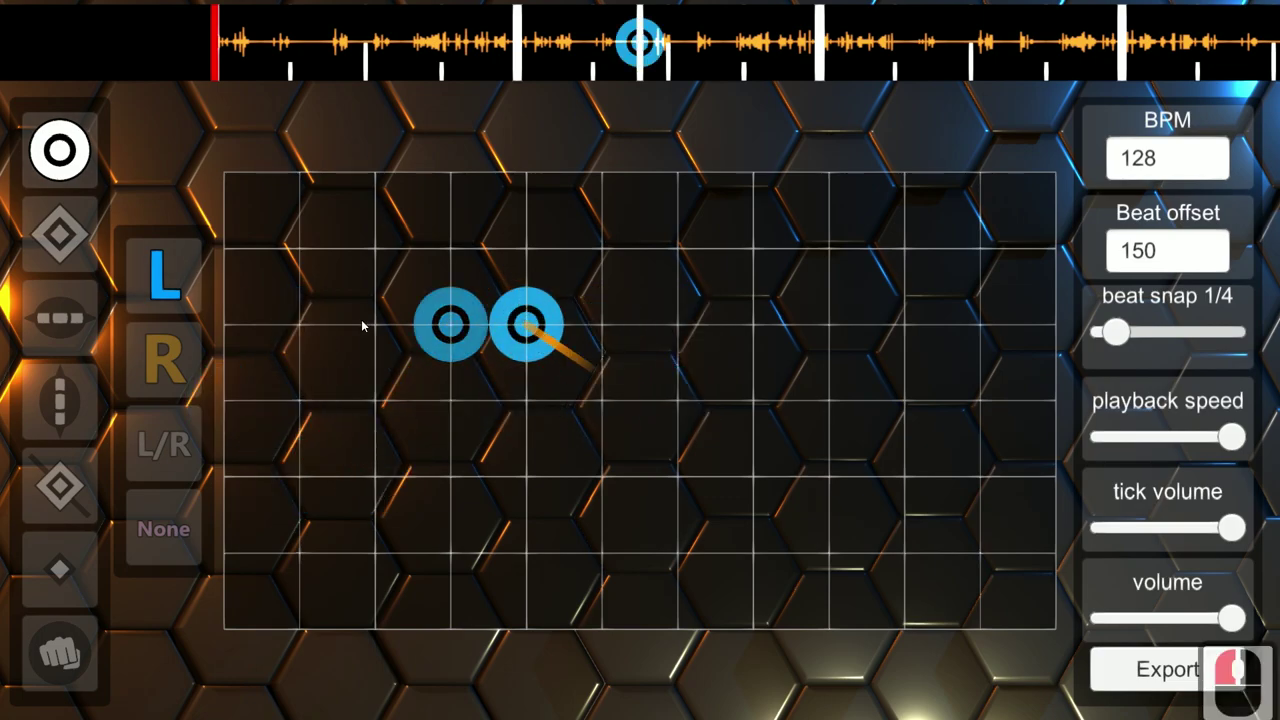
right_click(558, 325)
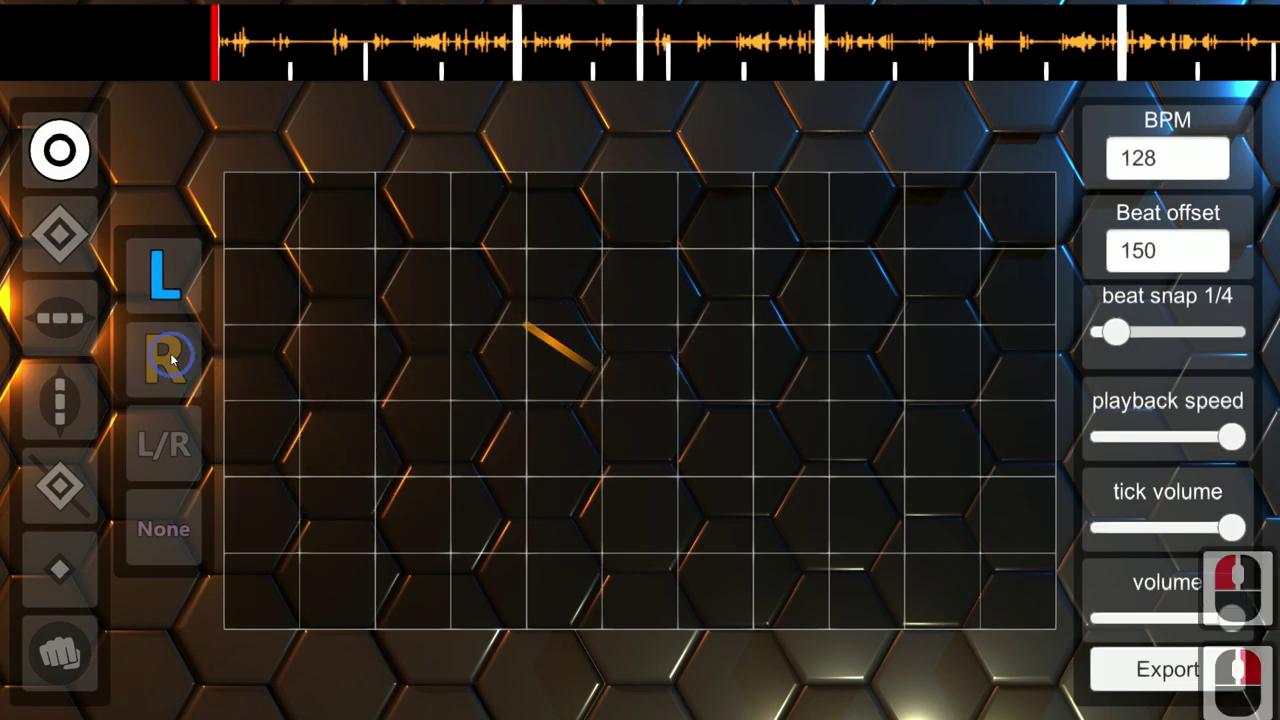
left_click(532, 326)
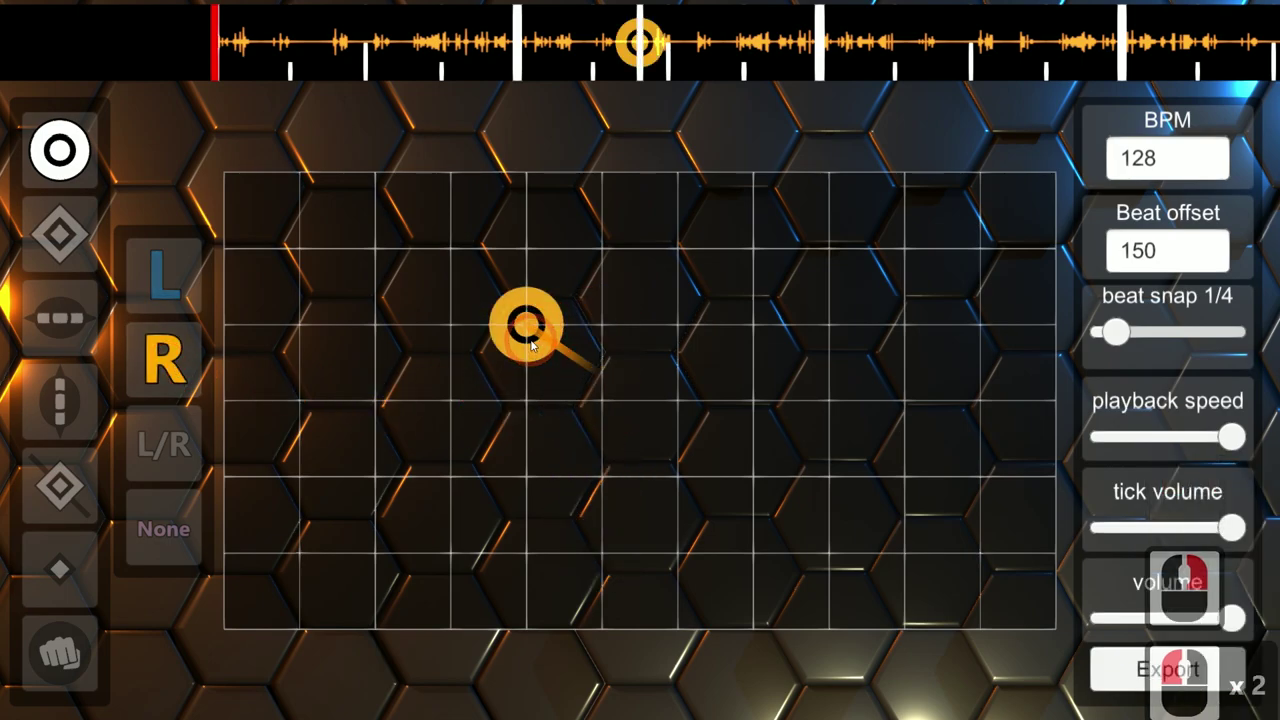
right_click(535, 330)
left_click(160, 430)
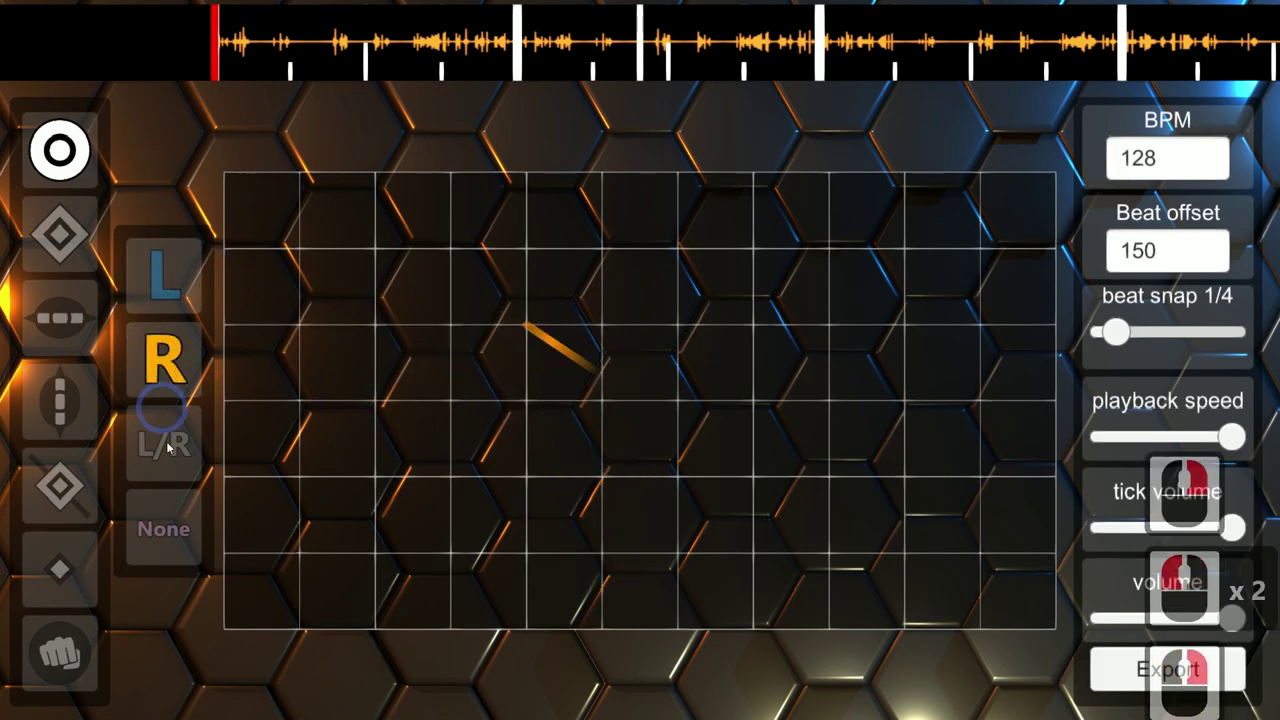
left_click(527, 325)
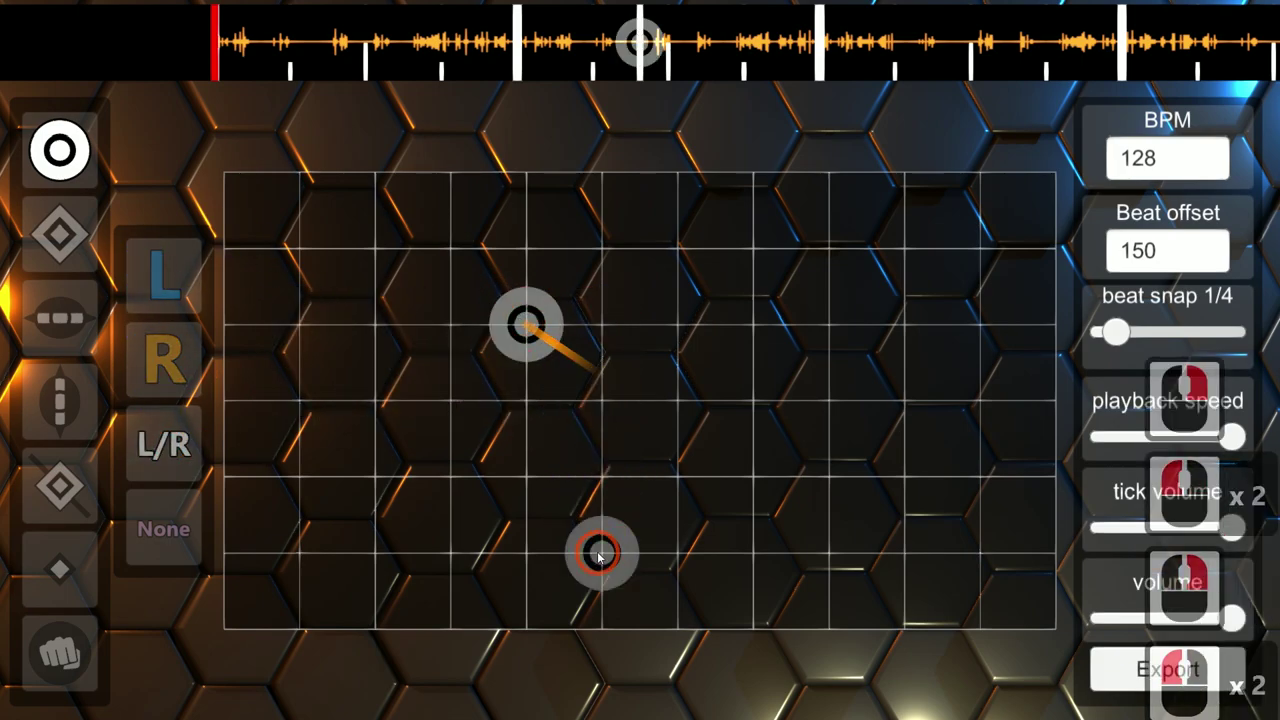
right_click(523, 323)
Step: Place a left-hand diamond target on the grid
left_click(59, 234)
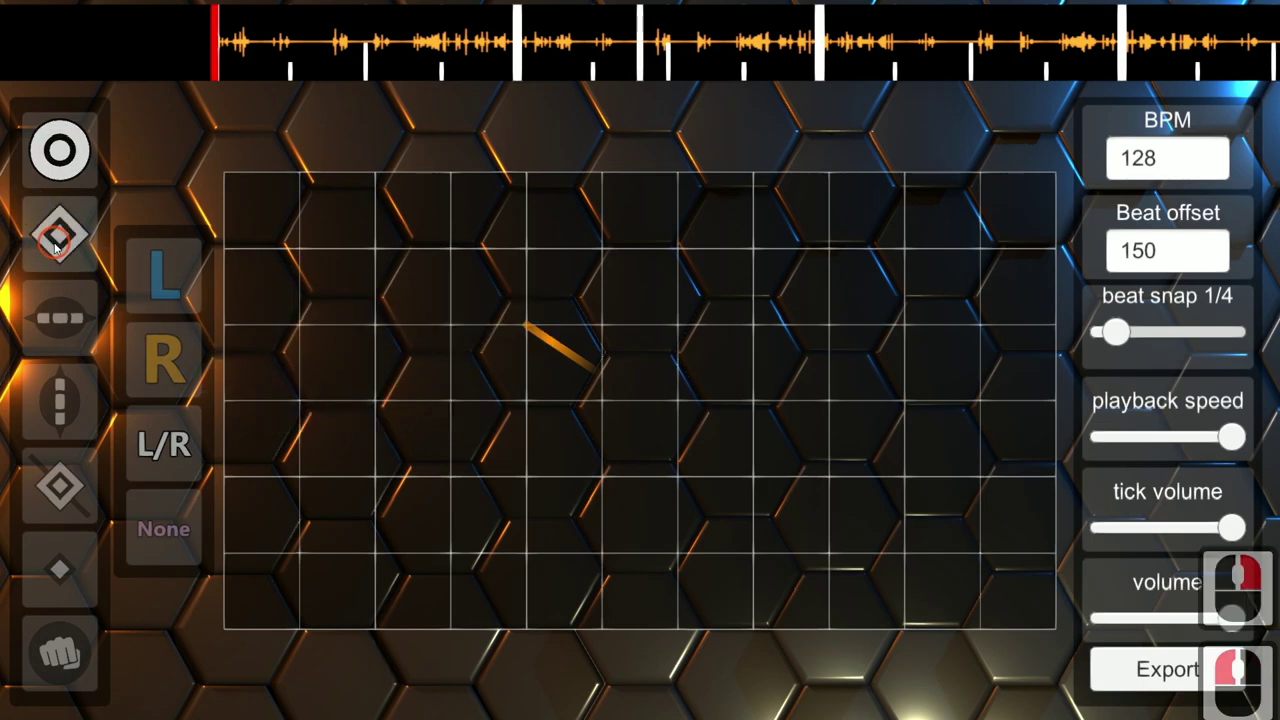
left_click(164, 272)
left_click(463, 340)
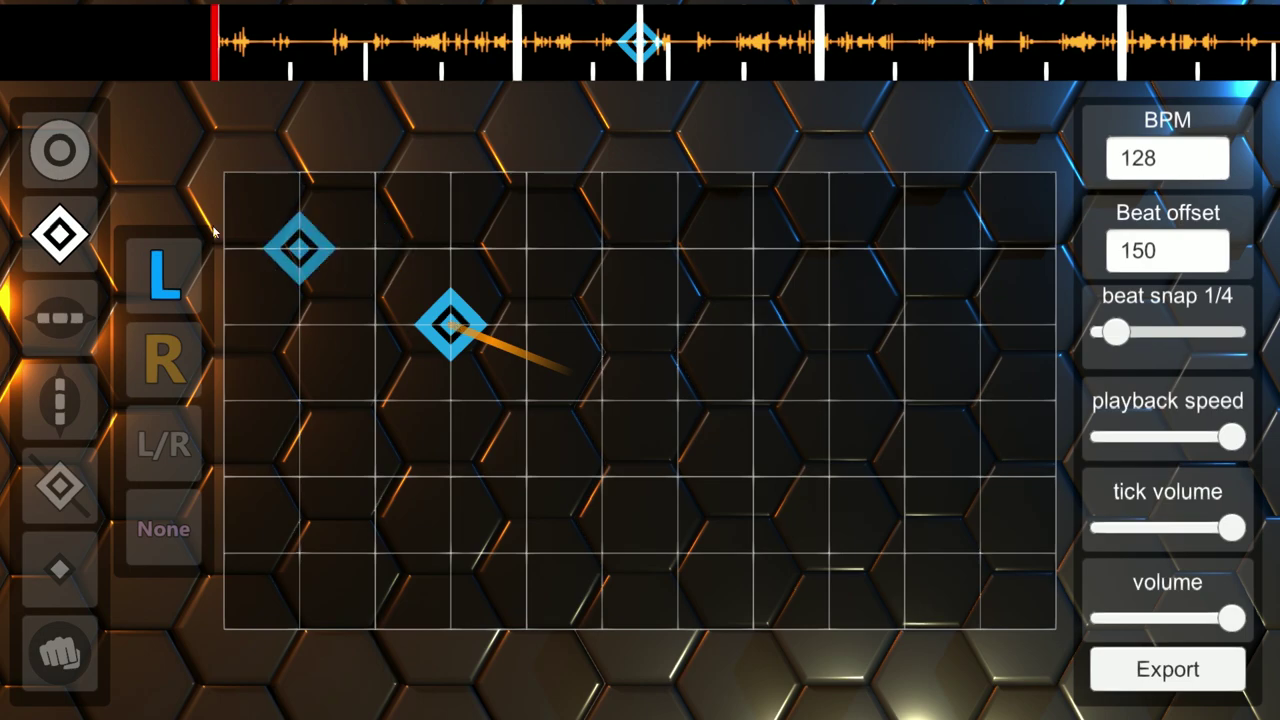
Step: Try horizontal and vertical targets, then select the slashed-diamond chain-start type
left_click(60, 318)
left_click(450, 325)
left_click(594, 251)
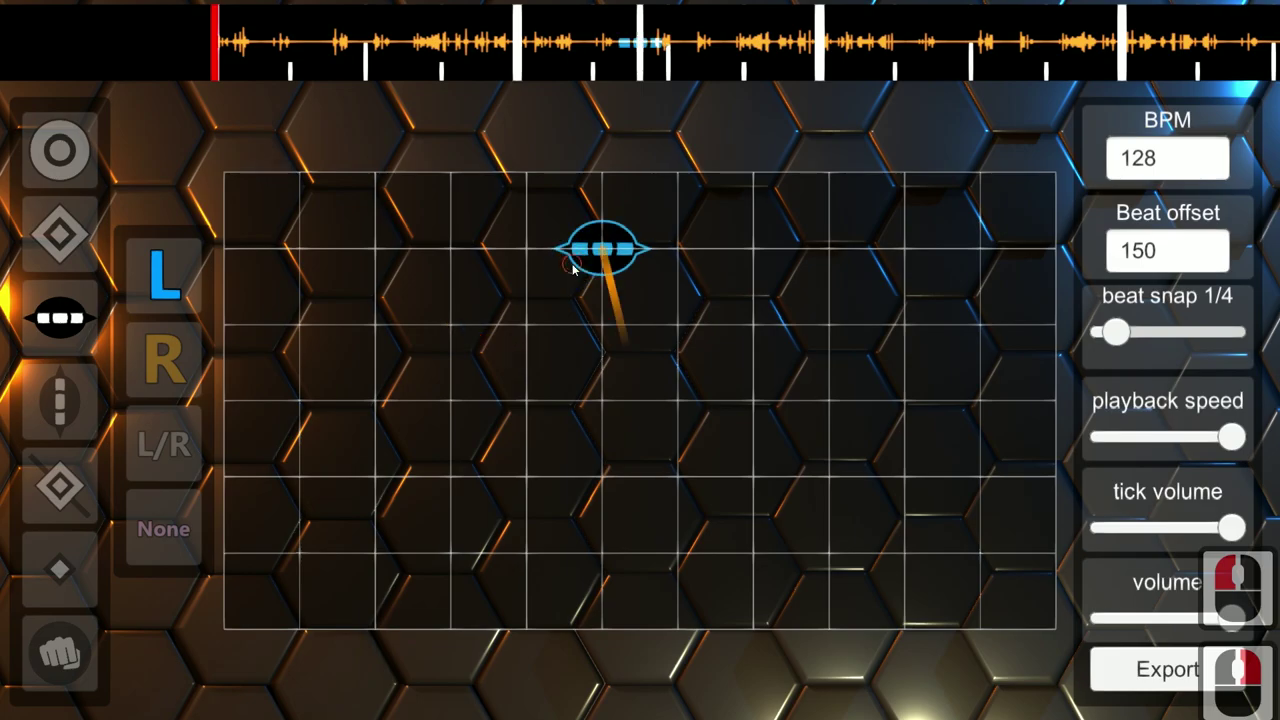
right_click(297, 417)
left_click(100, 408)
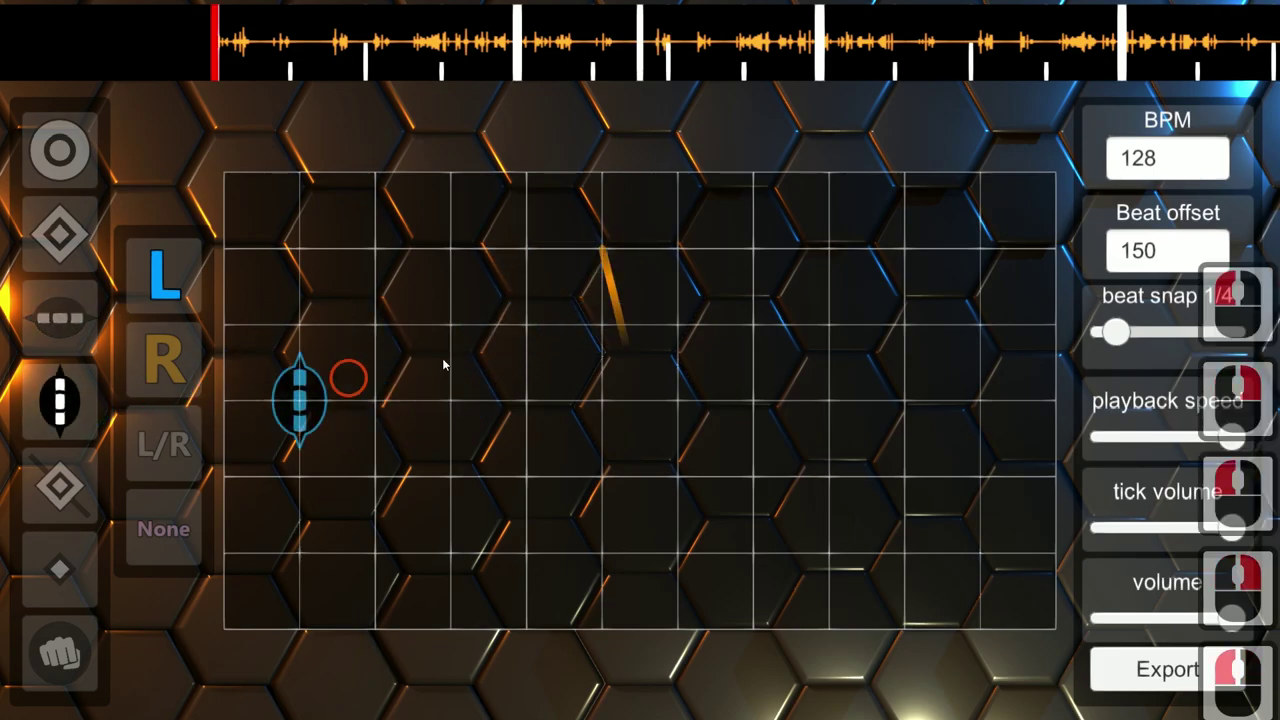
left_click(525, 320)
left_click(62, 480)
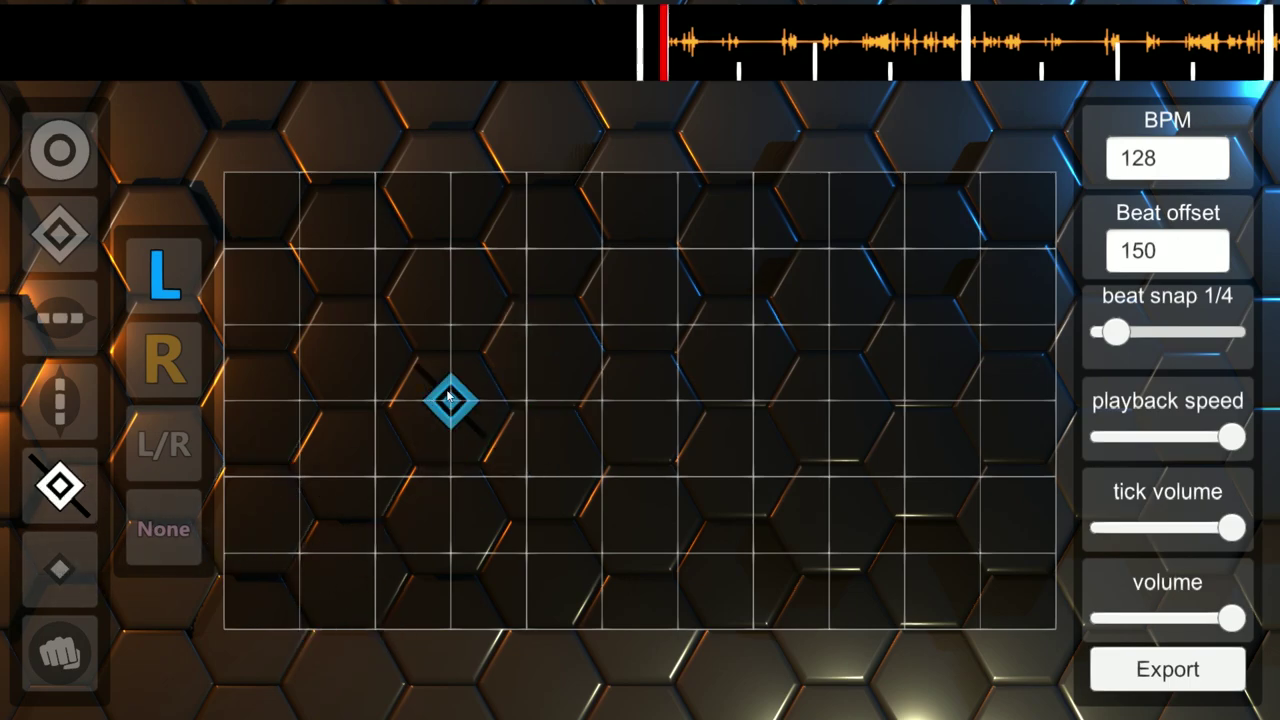
Step: Extend the target into a linked pair, set beat snap to 1/16 and remove the stray diamond
left_click_drag(462, 405, 553, 400)
scroll(571, 457, "down", 1)
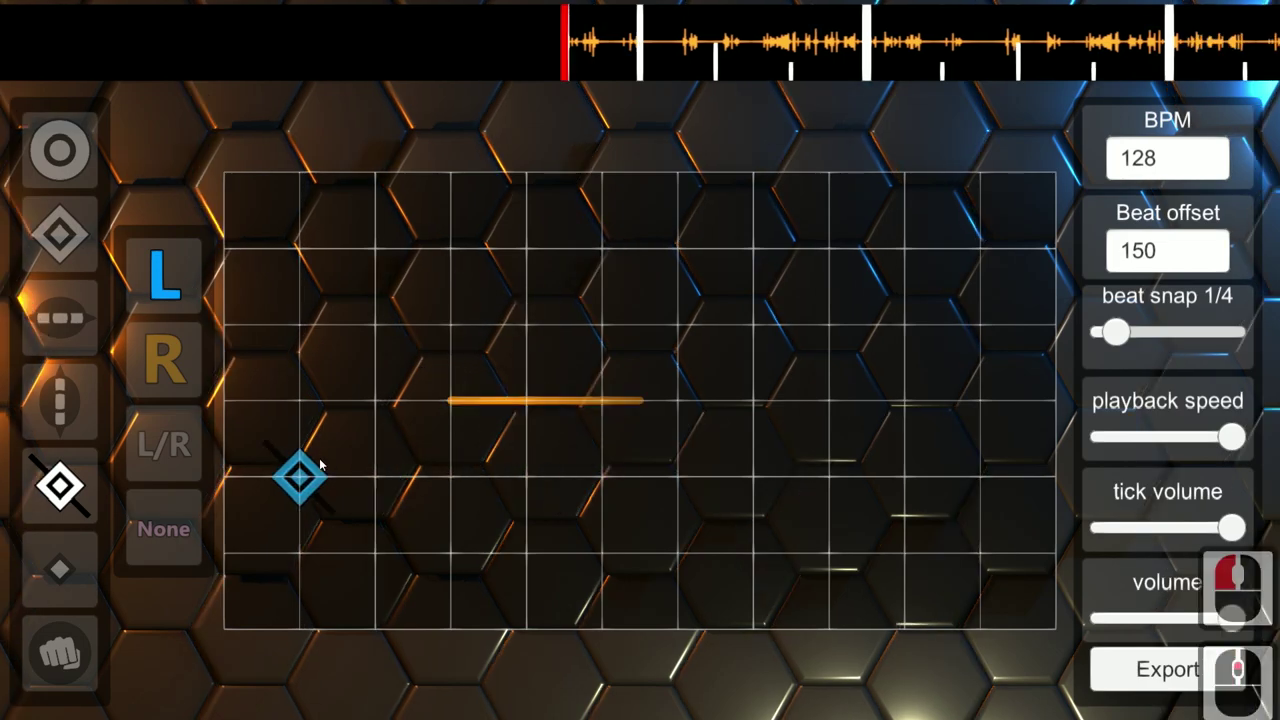
scroll(440, 445, "up", 1)
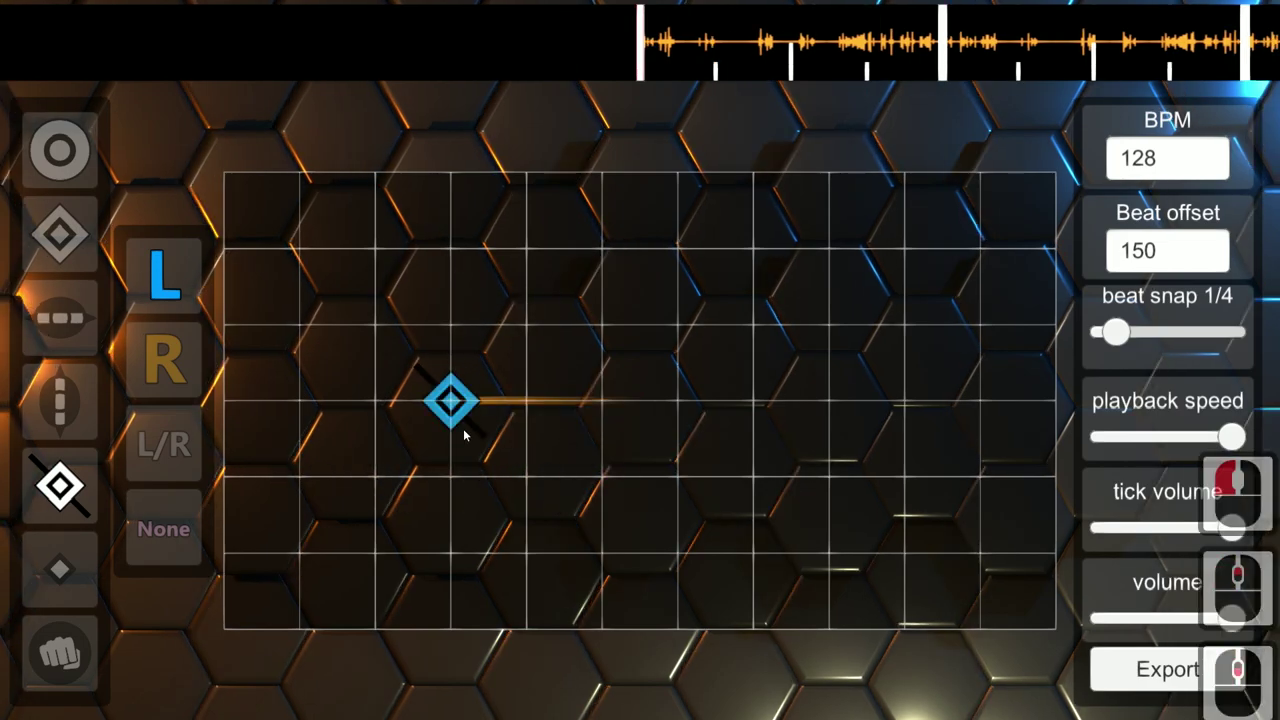
left_click(1116, 334)
left_click_drag(1108, 336, 1167, 337)
left_click(527, 472)
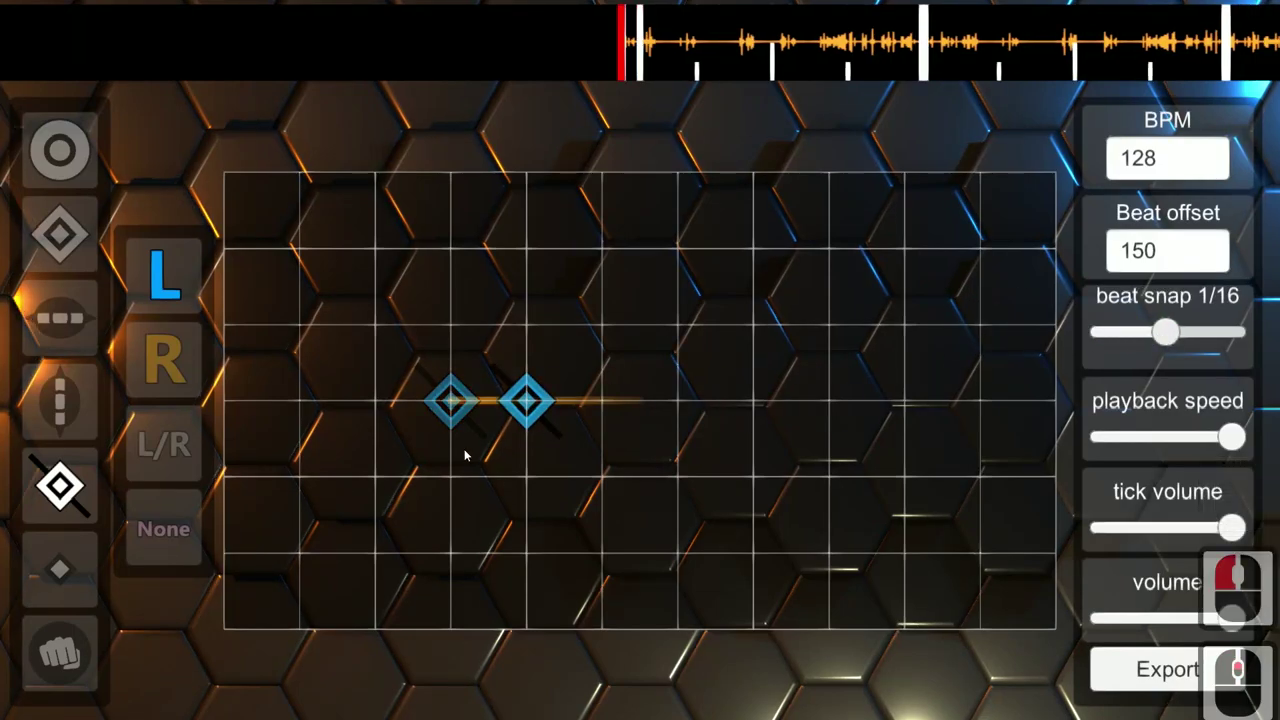
left_click(108, 535)
Step: Add a zigzag of linked left-hand chain targets across the grid toward the lower right
left_click(528, 330)
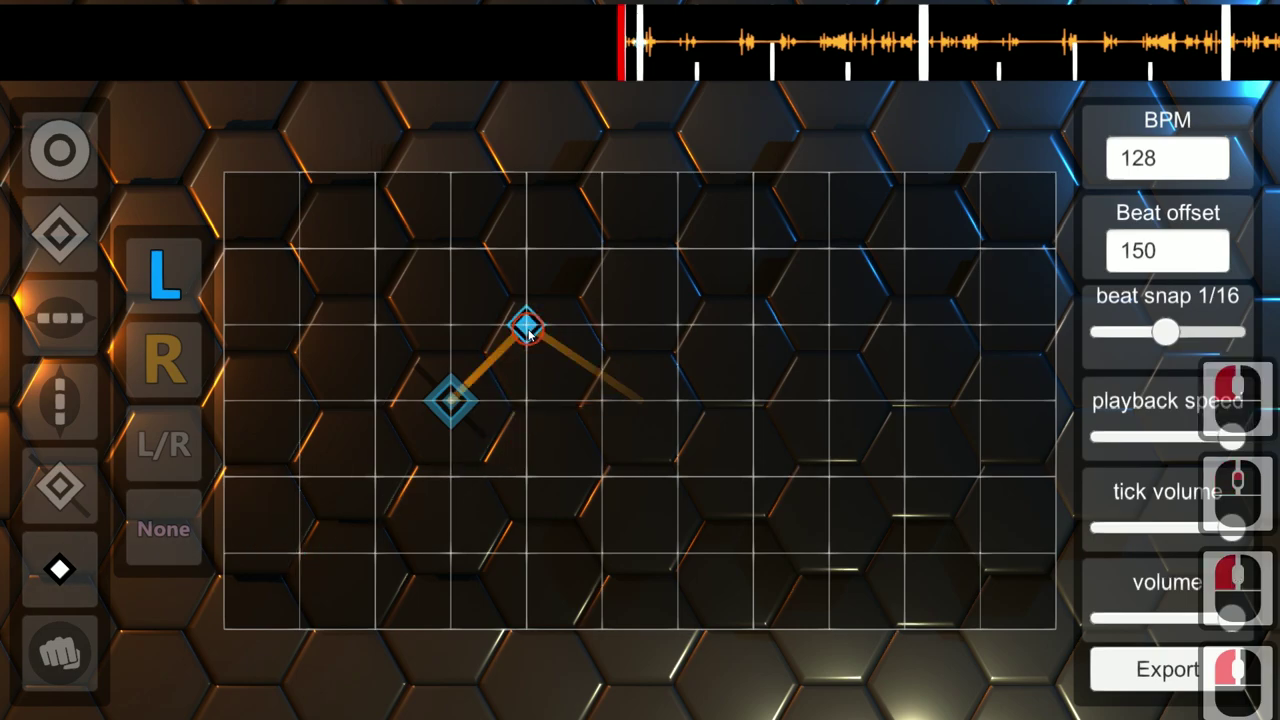
left_click(603, 326)
left_click(674, 333)
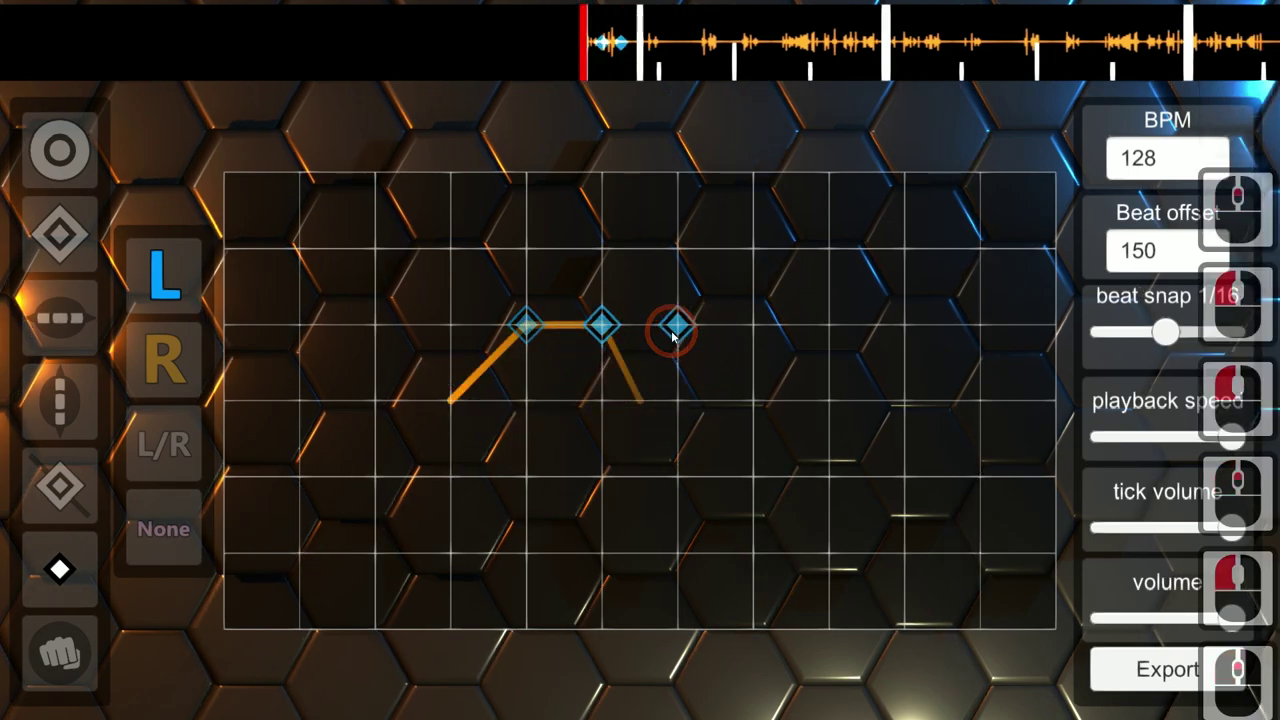
left_click(749, 358)
left_click(833, 399)
left_click_drag(892, 420, 837, 466)
scroll(837, 486, "up", 10)
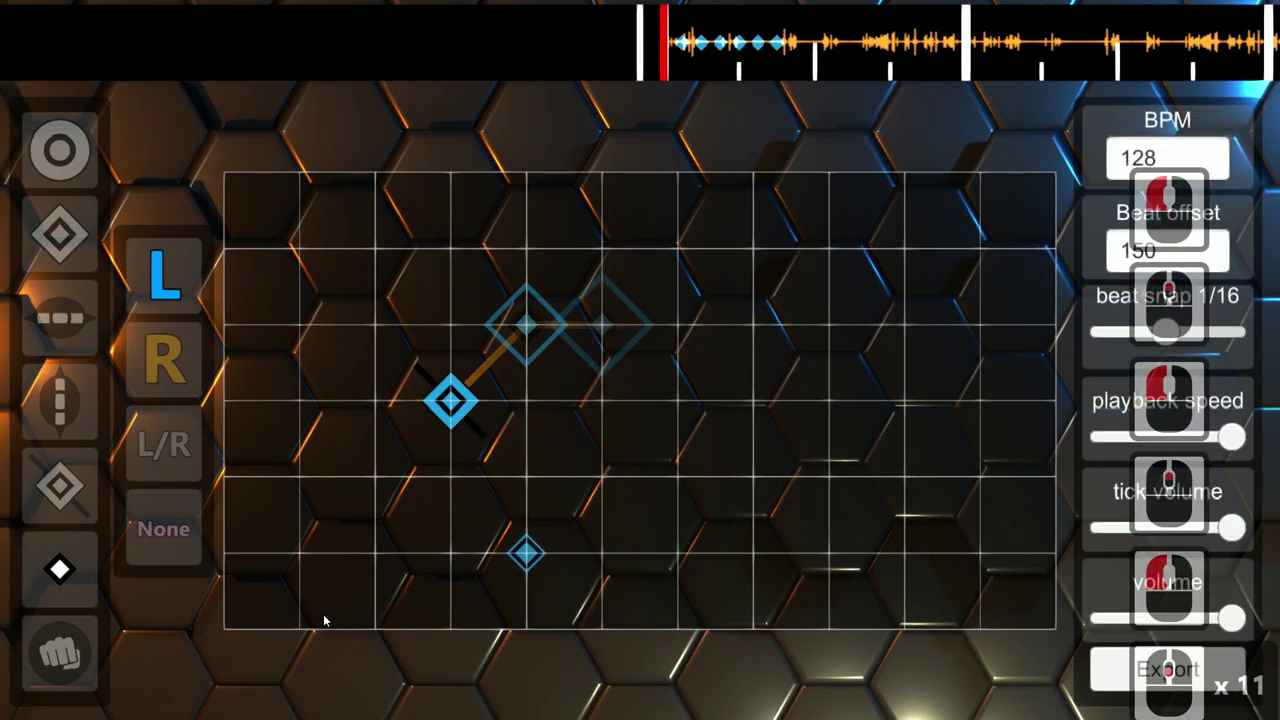
scroll(117, 697, "down", 10)
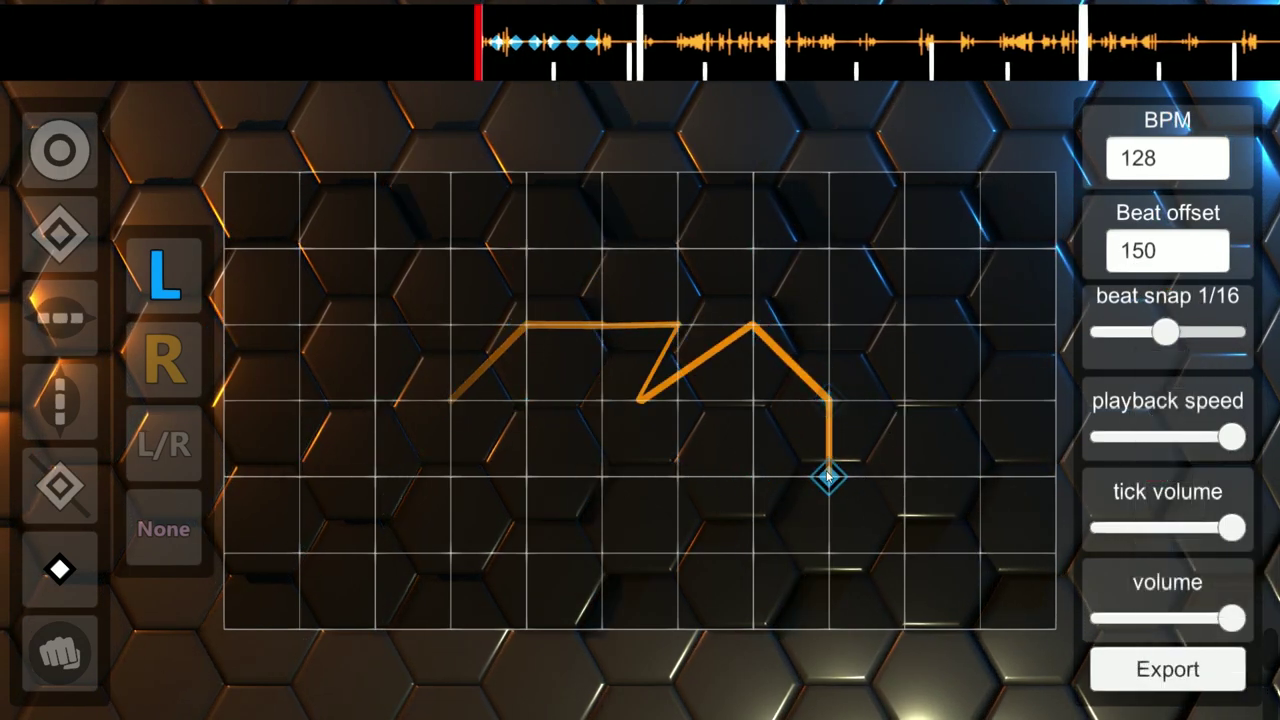
Step: Add two more linked targets in the upper row and select targets on the timeline
left_click(829, 404)
left_click(777, 371)
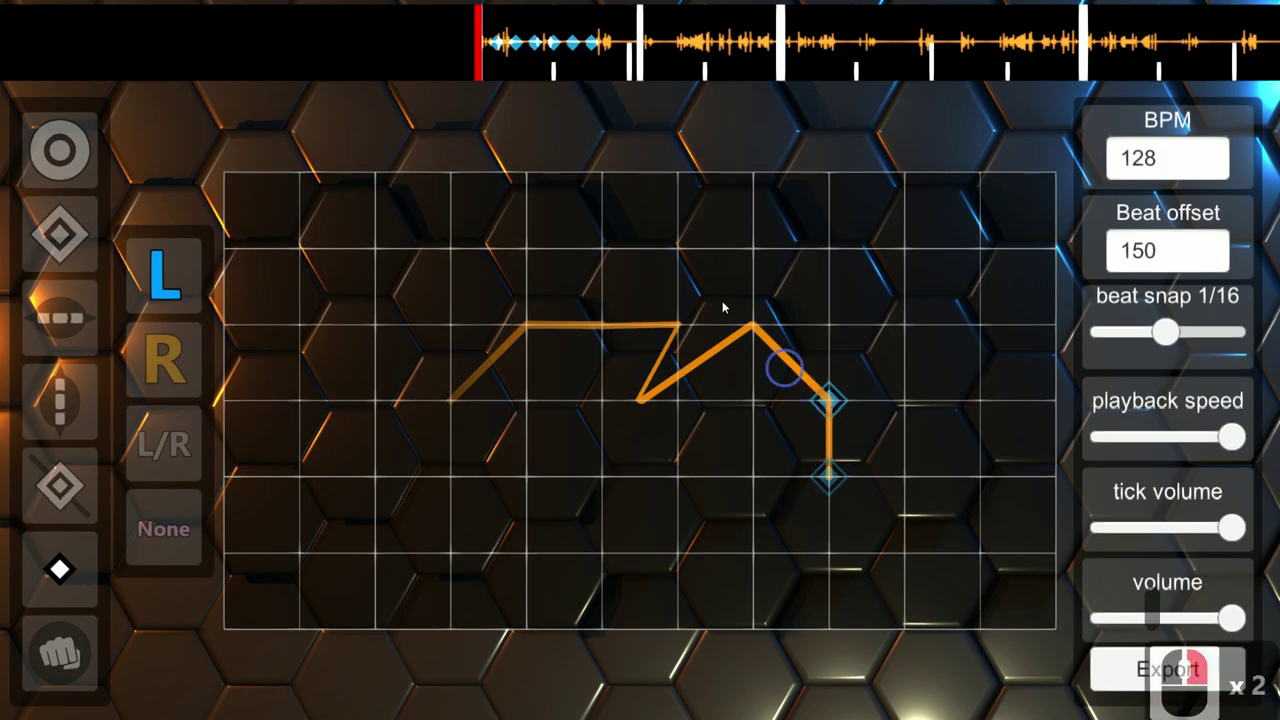
left_click(593, 45)
left_click(556, 44)
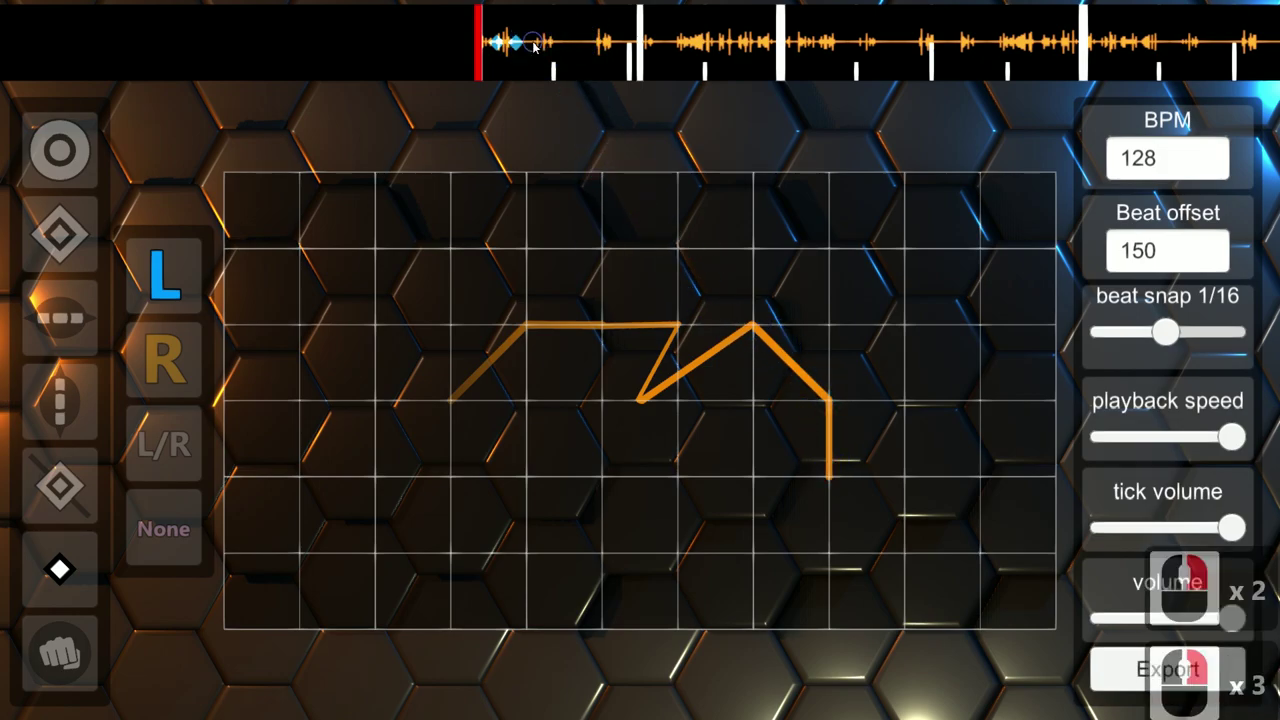
scroll(520, 45, "up", 13)
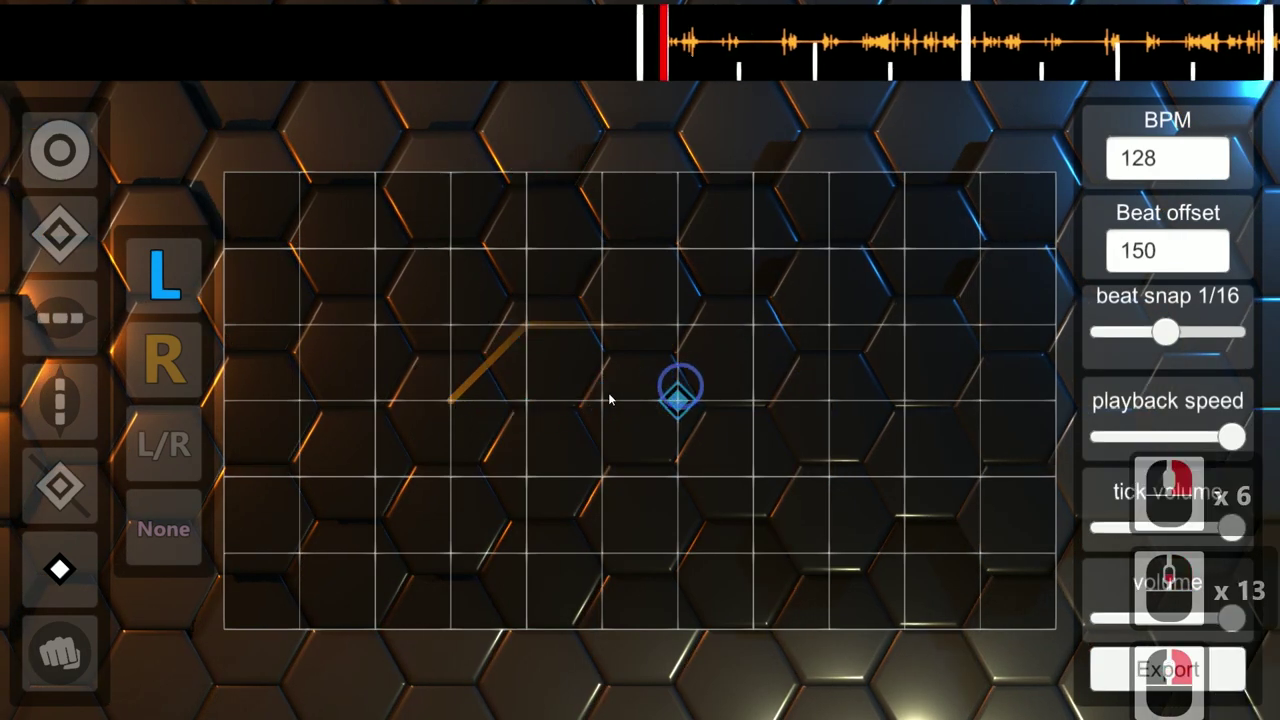
Step: Place melee fist notes at the top-left spot with the fist tool, including an either-hand one
left_click(60, 652)
left_click(508, 316)
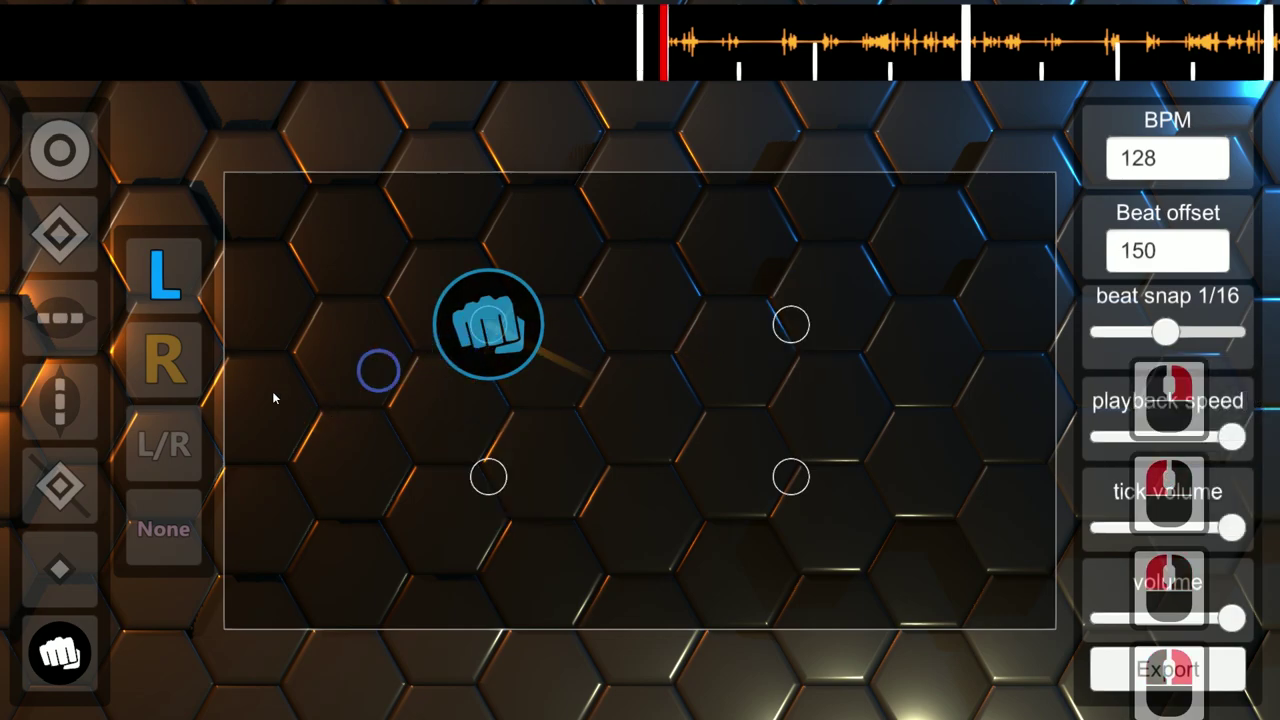
left_click(164, 444)
left_click(500, 308)
right_click(508, 336)
left_click(505, 334)
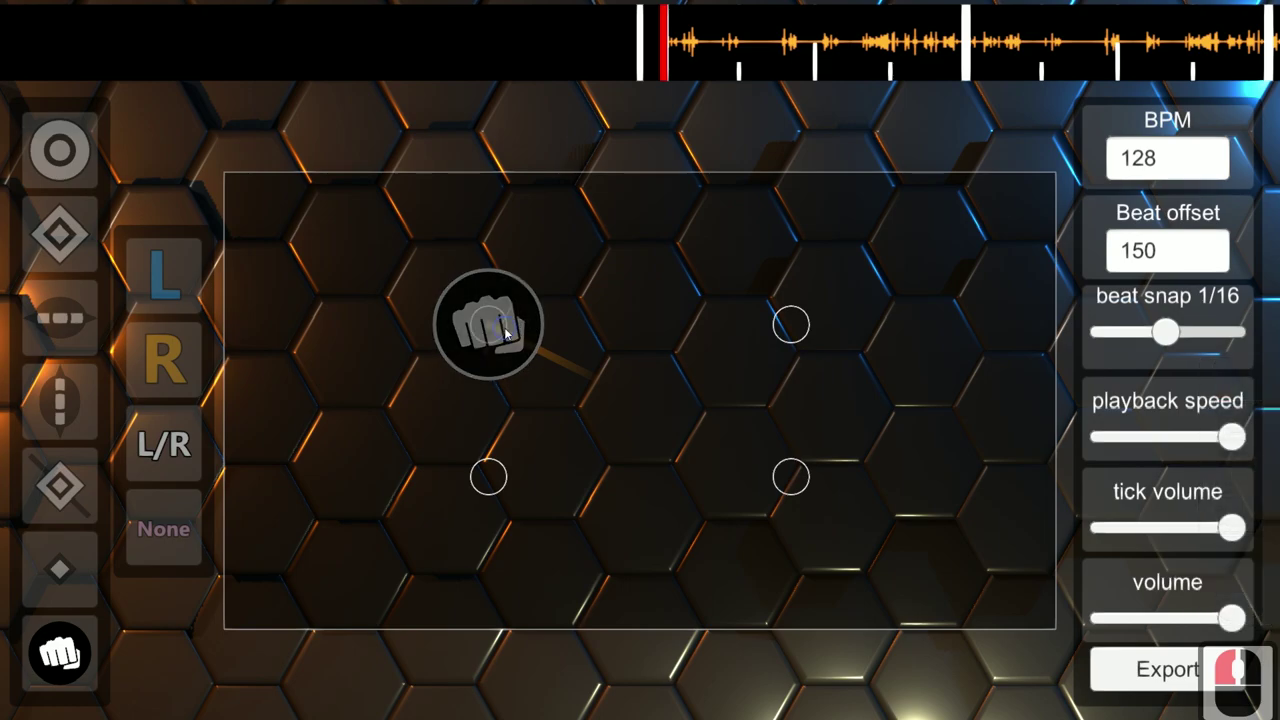
Step: Place and remove left-hand, right-hand and either-hand fist notes at the top-left spot
left_click(155, 263)
left_click(494, 330)
left_click(494, 330)
left_click(164, 362)
left_click(489, 326)
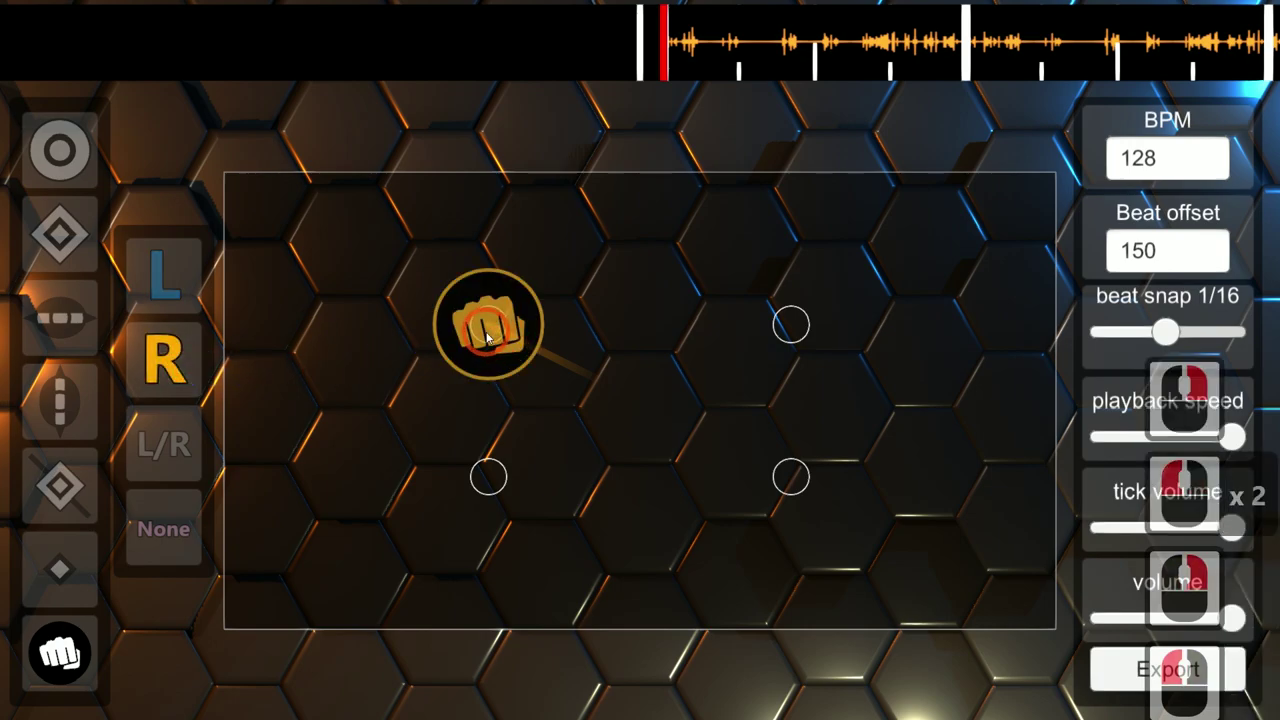
left_click(164, 270)
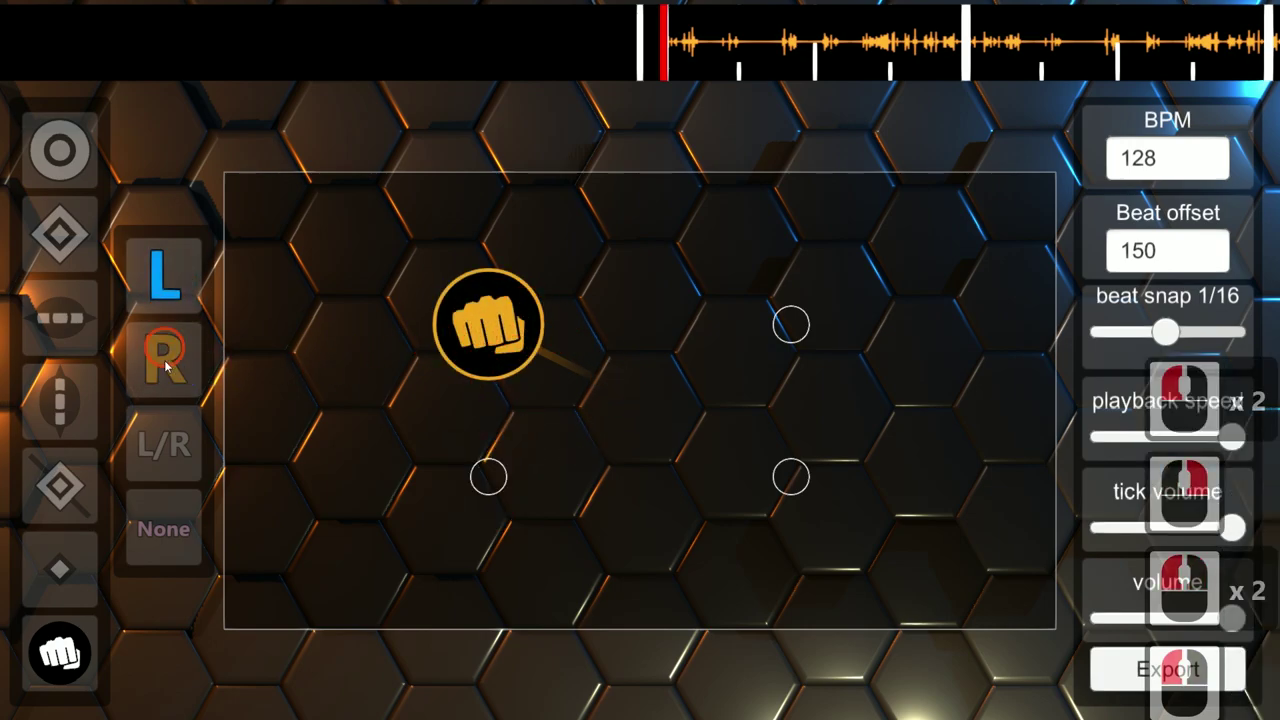
left_click(489, 326)
left_click(489, 326)
left_click(164, 445)
left_click(489, 326)
left_click(489, 330)
Step: Place, move and remove fist notes on the bottom-left and right-side spots, then return to standard targets
left_click(488, 476)
left_click(198, 445)
right_click(500, 483)
left_click(500, 483)
left_click(557, 449)
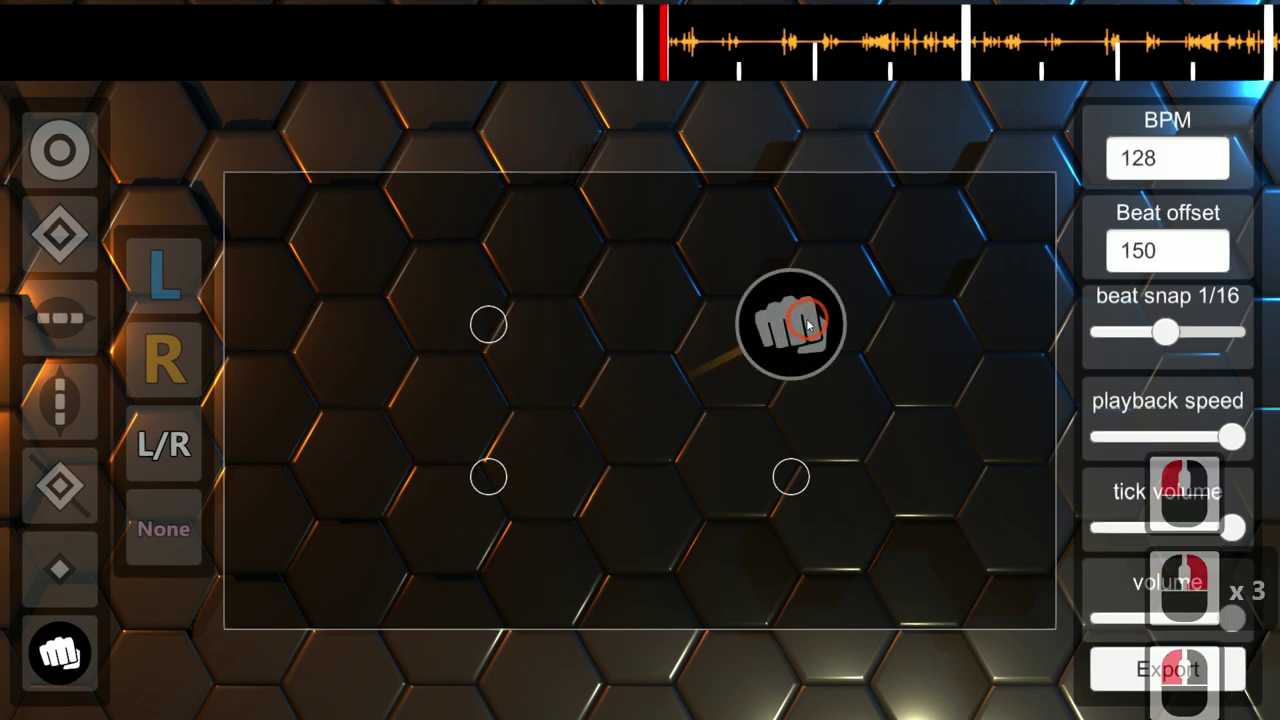
left_click(790, 478)
right_click(750, 302)
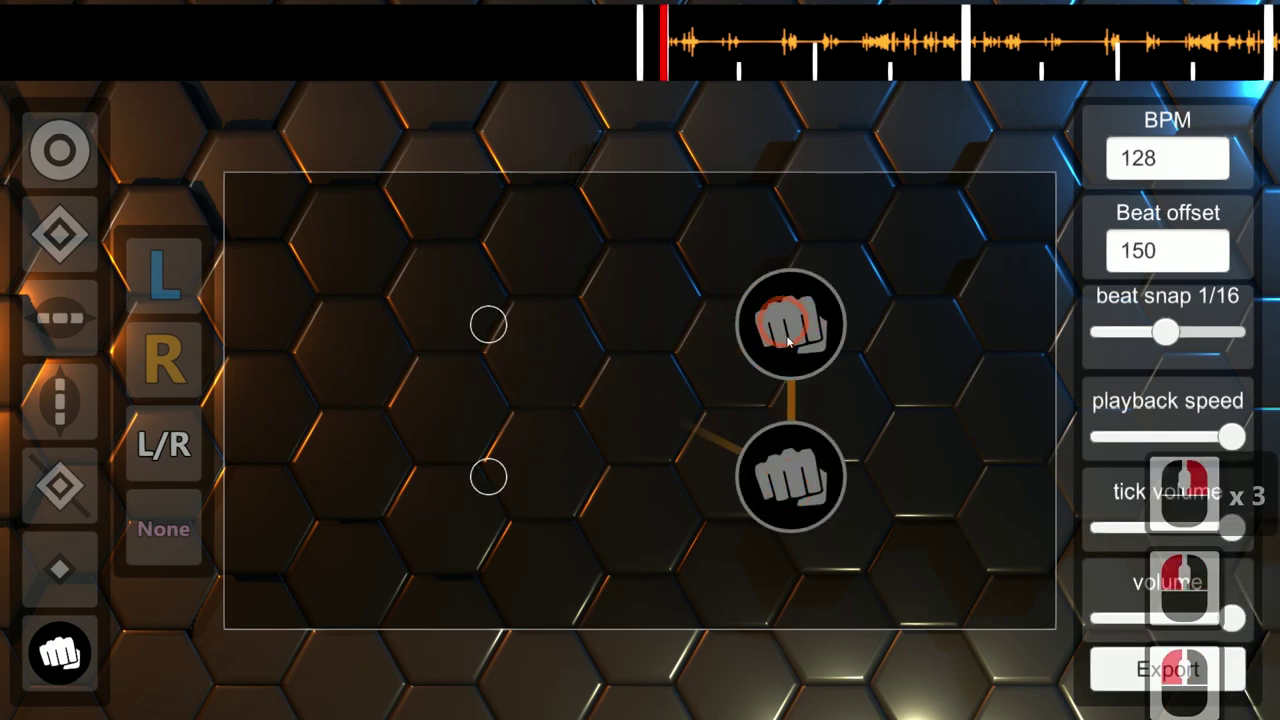
left_click_drag(808, 484, 796, 355)
left_click(790, 477)
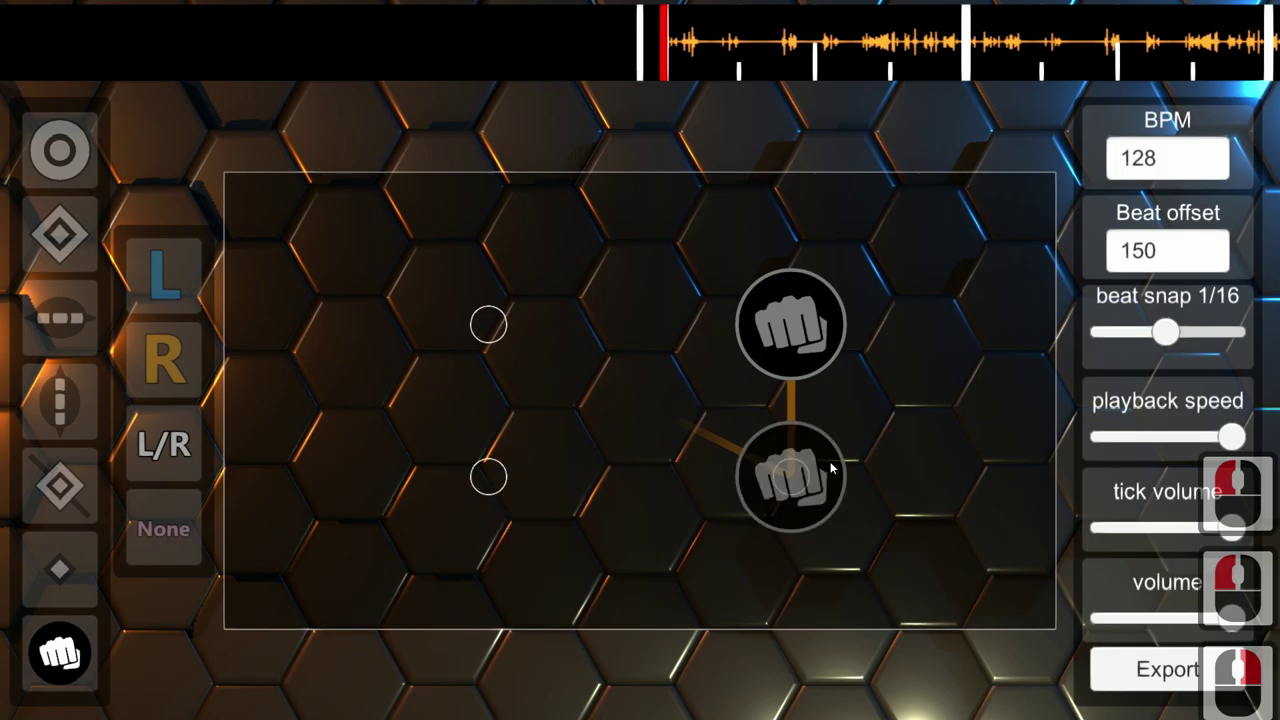
left_click_drag(790, 477, 786, 325)
left_click(780, 470)
left_click_drag(737, 434, 786, 325)
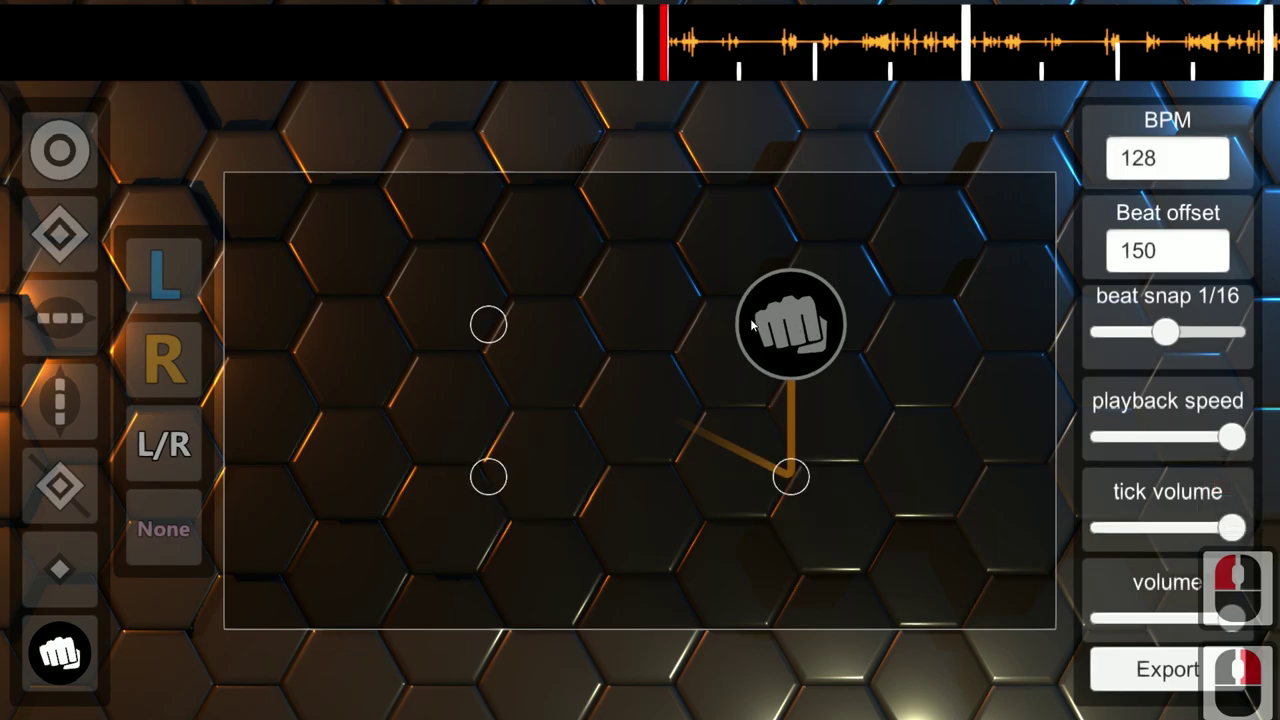
left_click(795, 333)
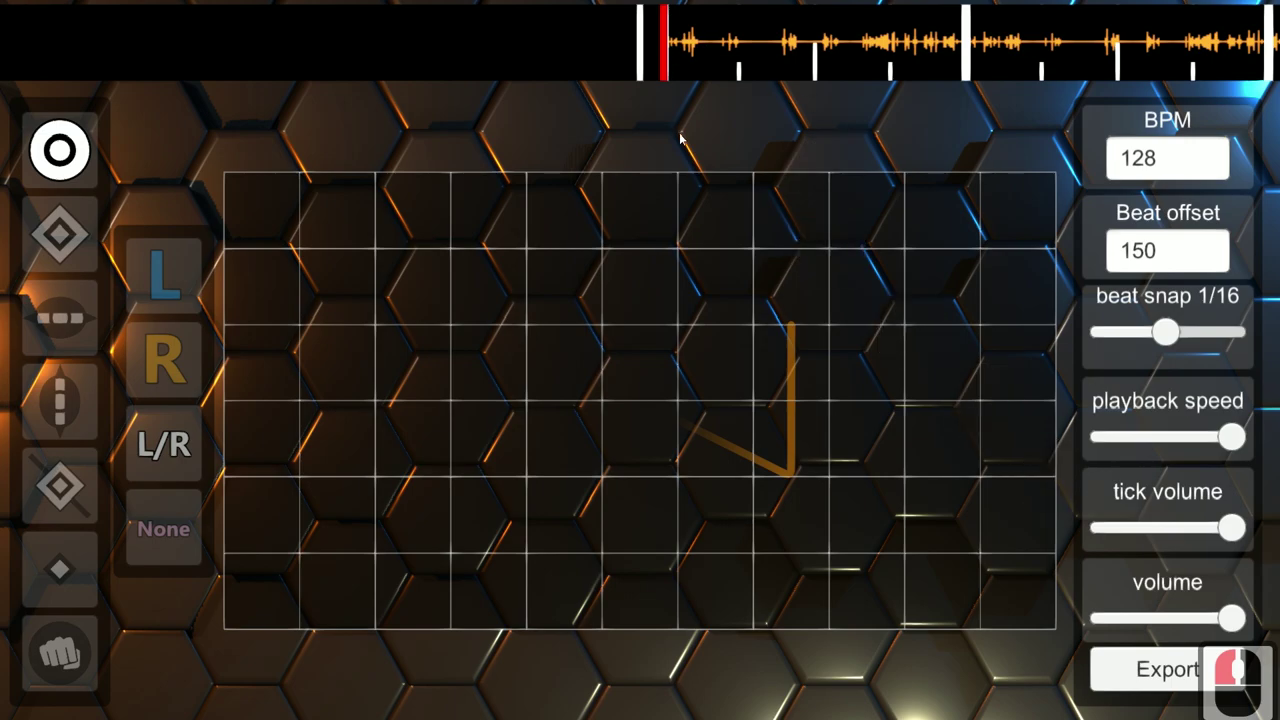
Step: Enter 0 in the Beat offset field and 120 in the BPM field, confirming each
left_click(1165, 248)
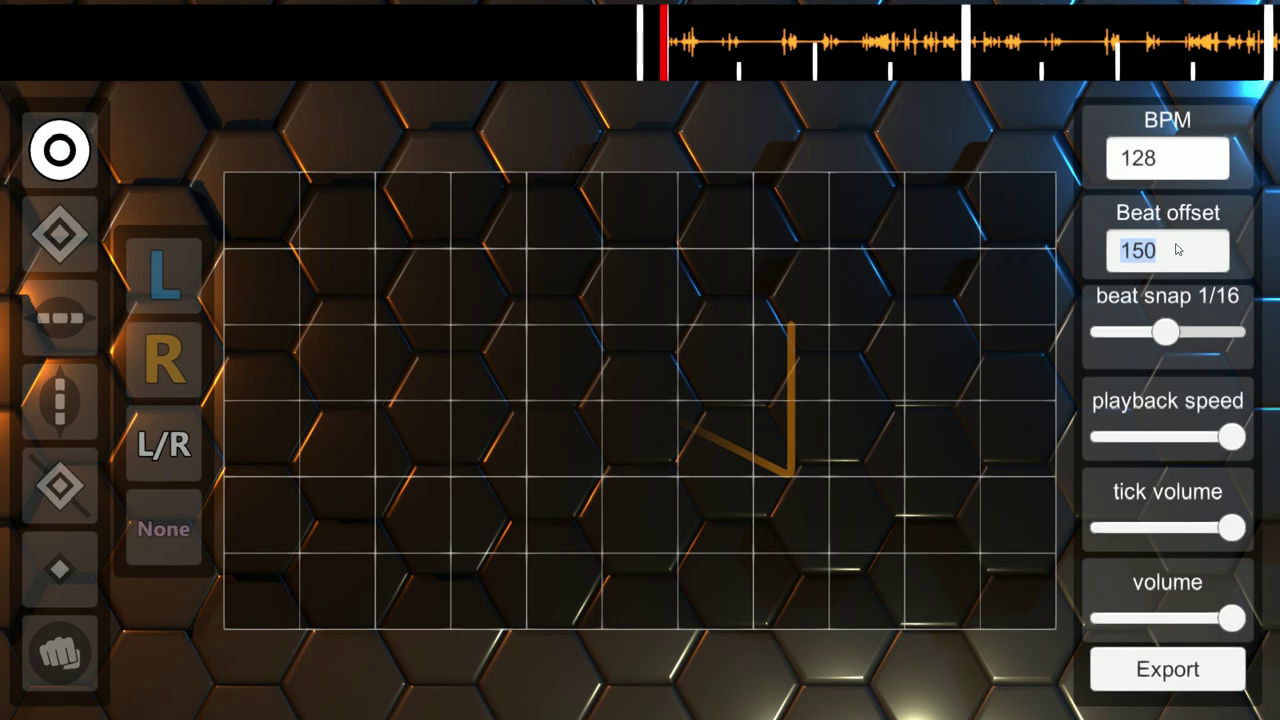
key("Return")
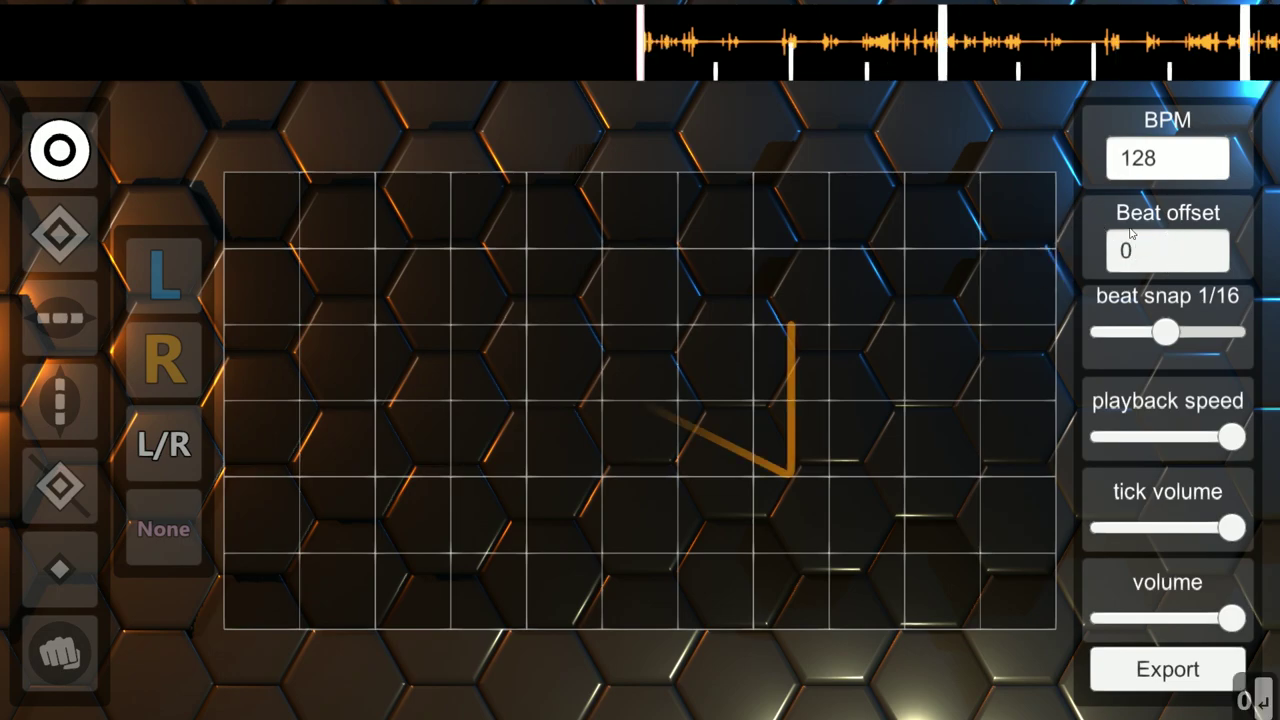
left_click(1170, 173)
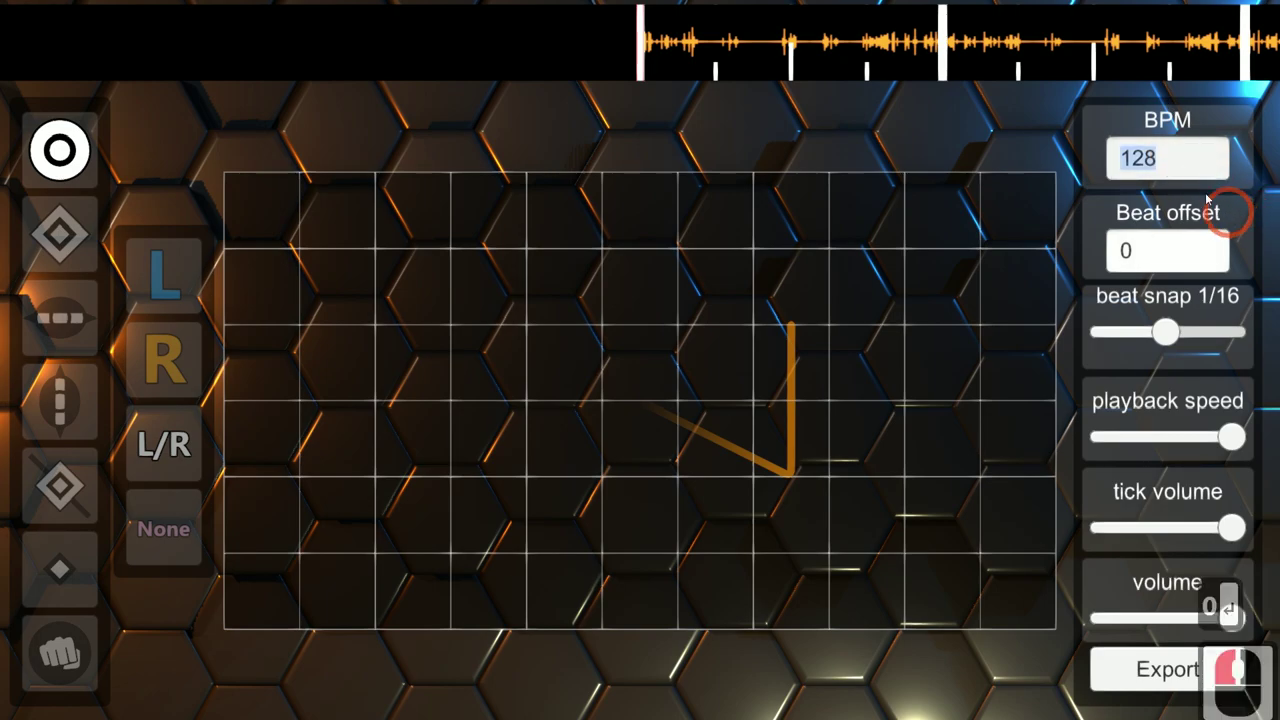
type("120")
key("Return")
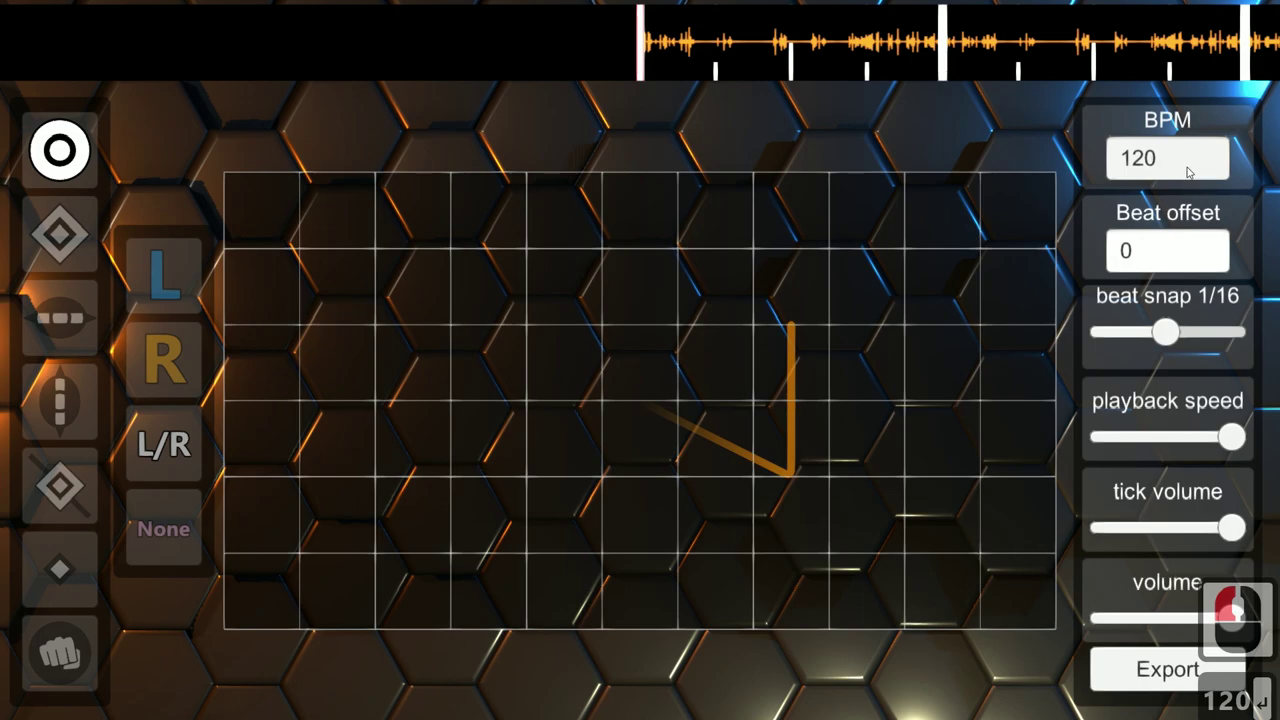
left_click(1190, 157)
key("Return")
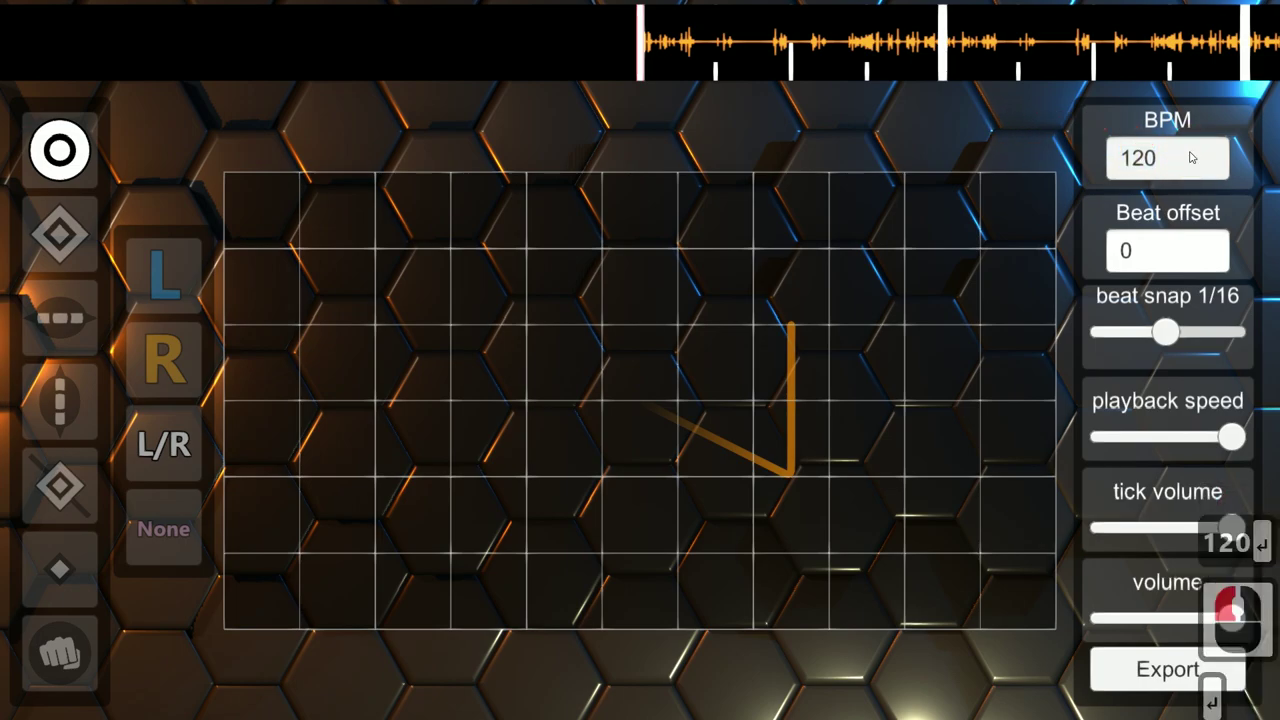
left_click(1007, 140)
scroll(771, 143, "down", 7)
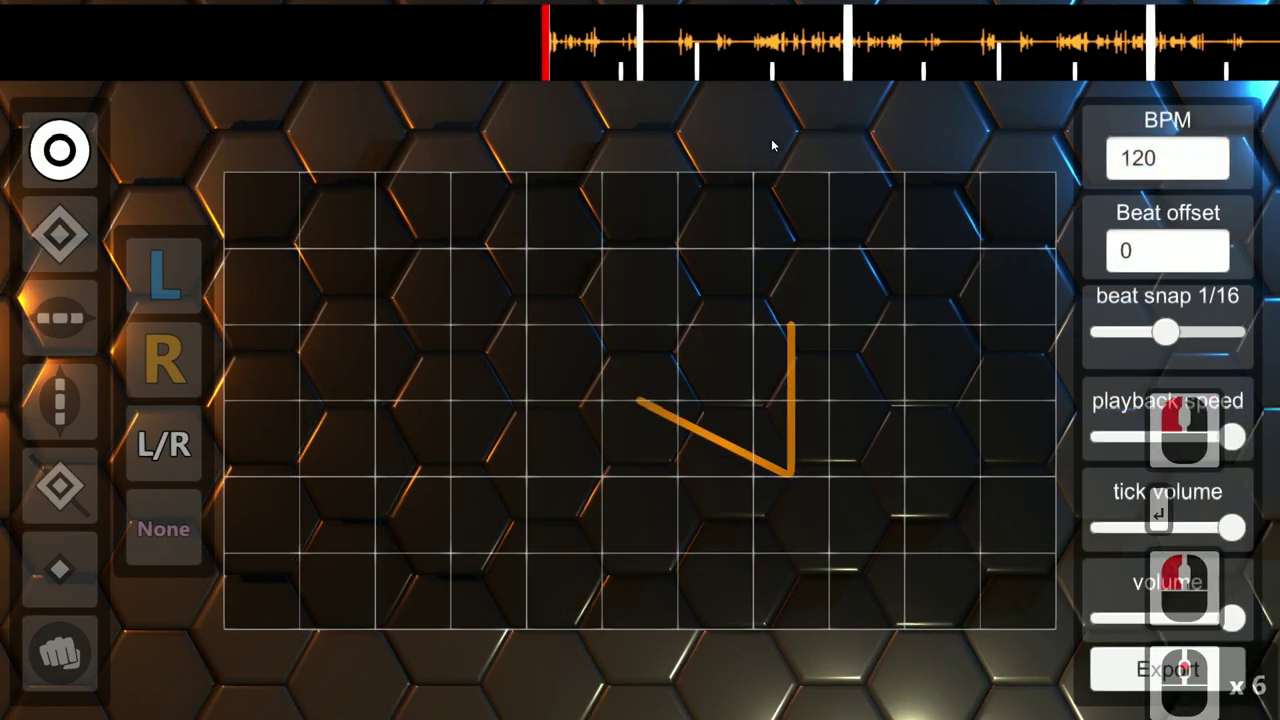
scroll(771, 143, "up", 5)
scroll(832, 156, "up", 5)
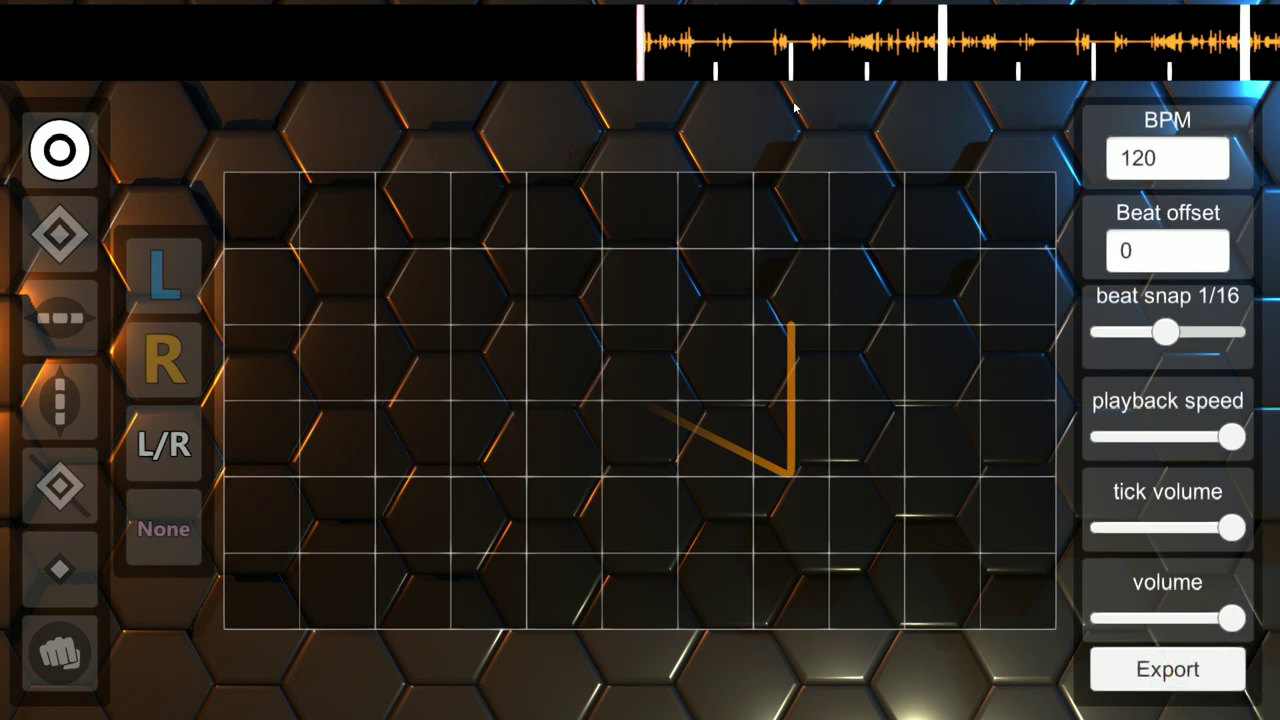
Step: Play the song and place two standard target notes in its opening
key("space")
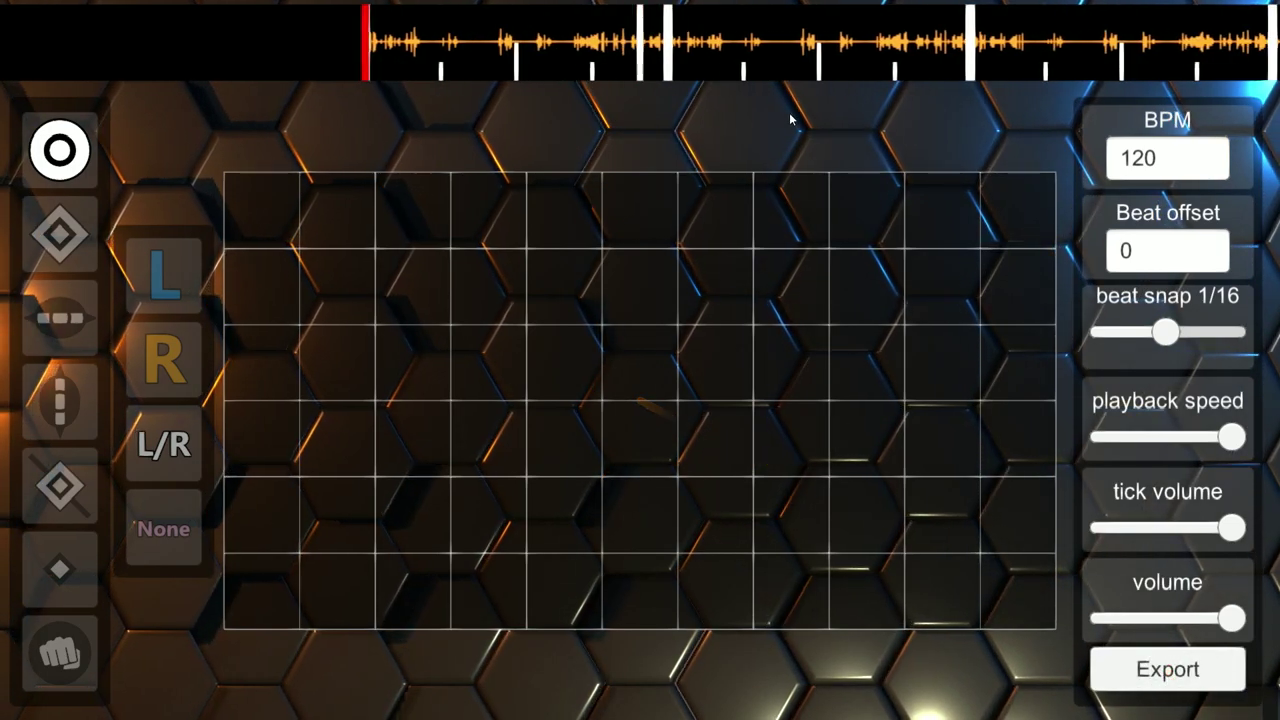
scroll(789, 112, "up", 2)
scroll(789, 112, "up", 2)
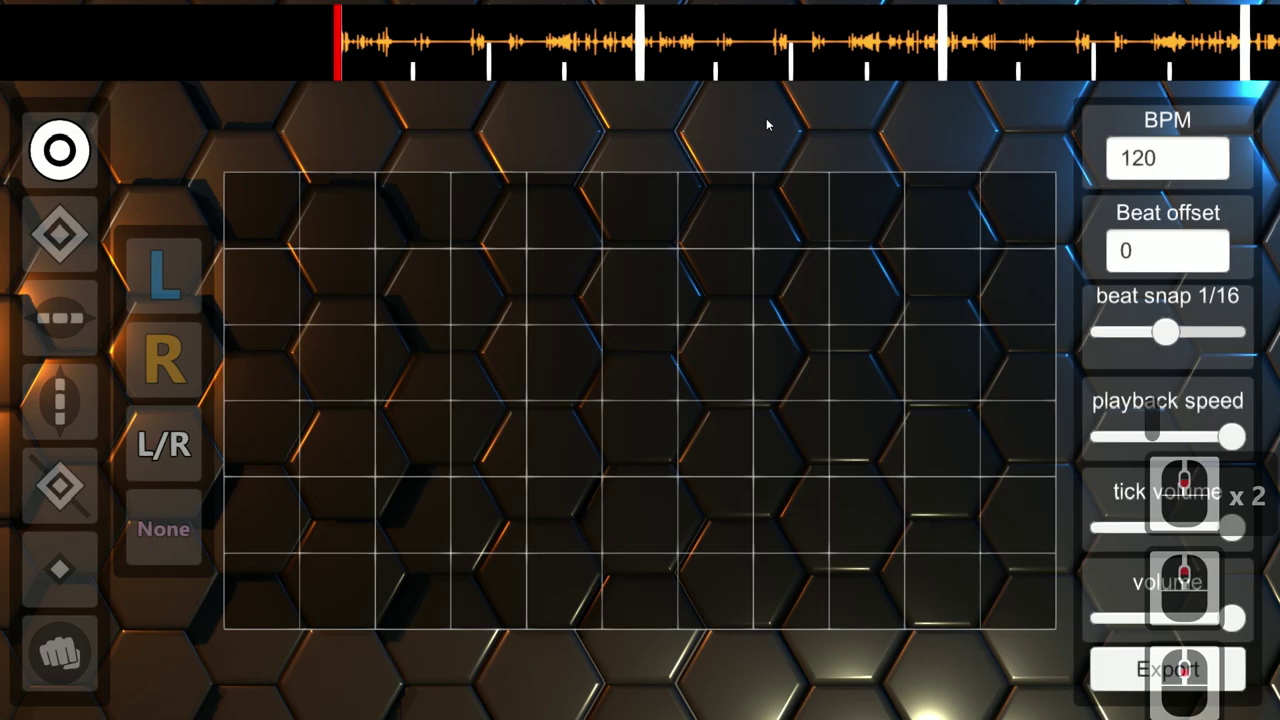
scroll(766, 118, "down", 20)
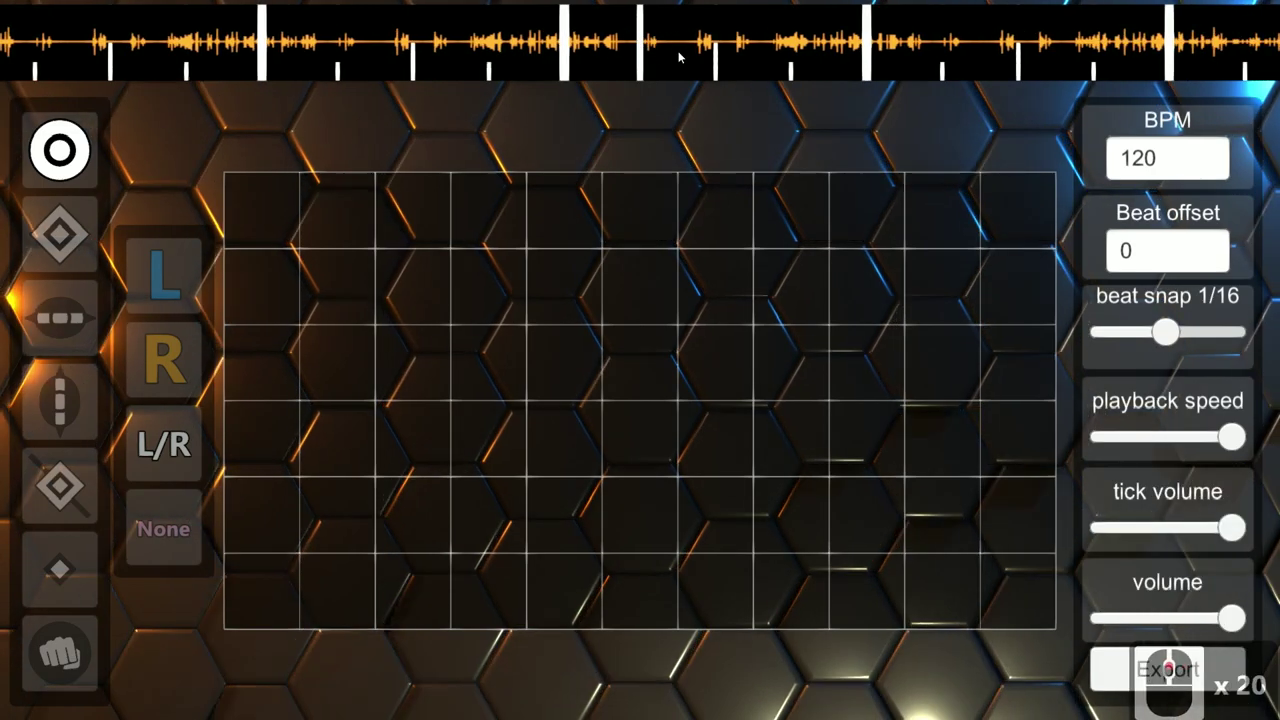
left_click(602, 400)
left_click(753, 400)
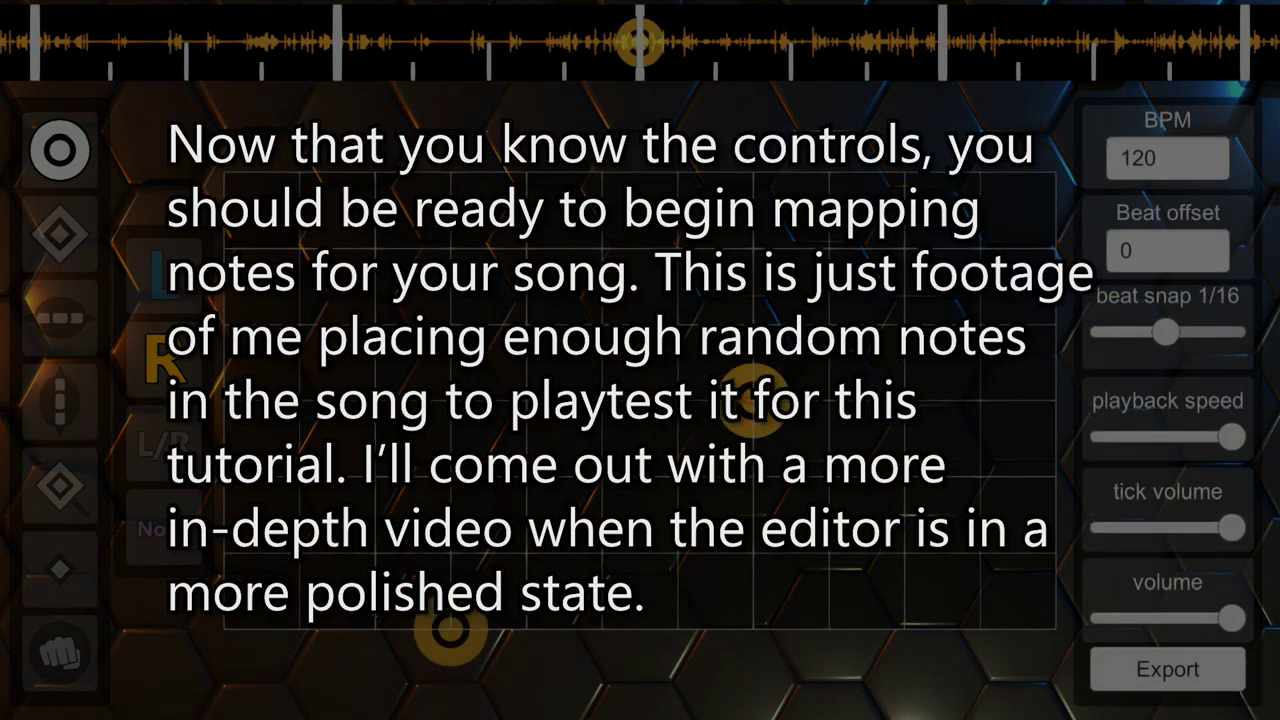
scroll(738, 306, "down", 3)
scroll(738, 306, "down", 4)
Step: Place another target further along while switching note types with keys 1, 2, 3 and 6
key("3")
scroll(750, 400, "down", 7)
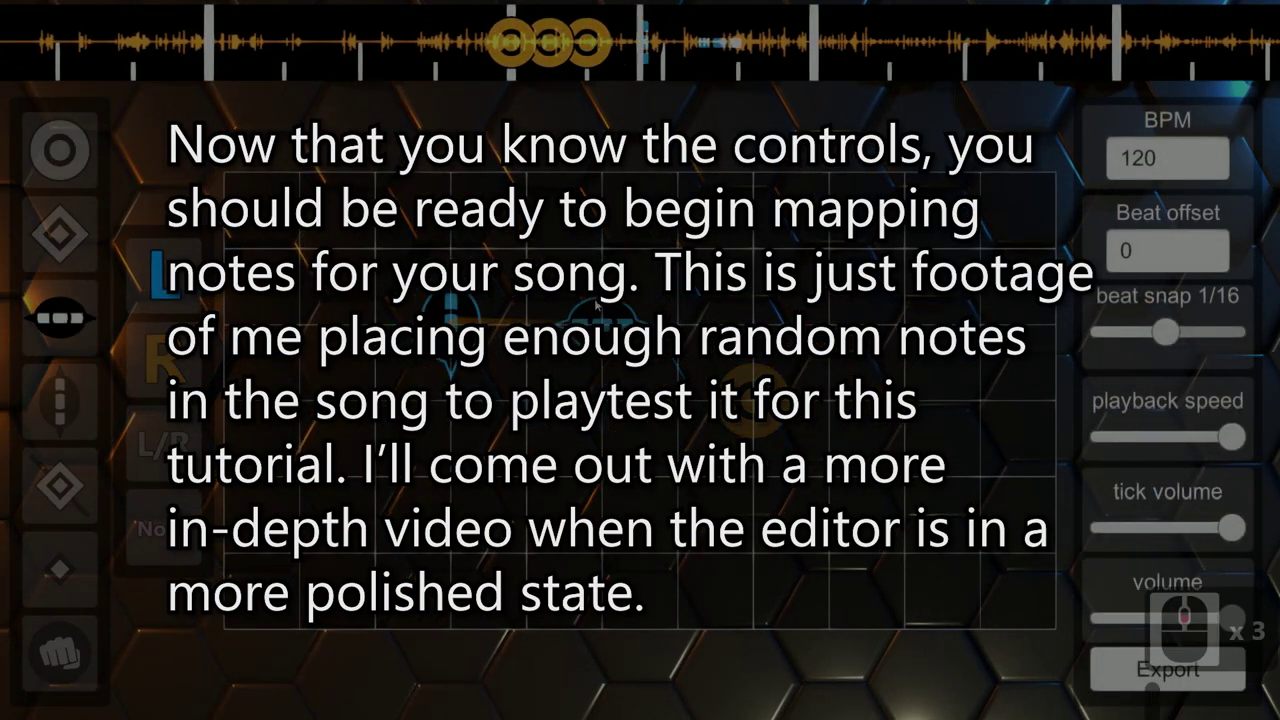
key("1")
left_click(962, 447)
scroll(962, 447, "down", 6)
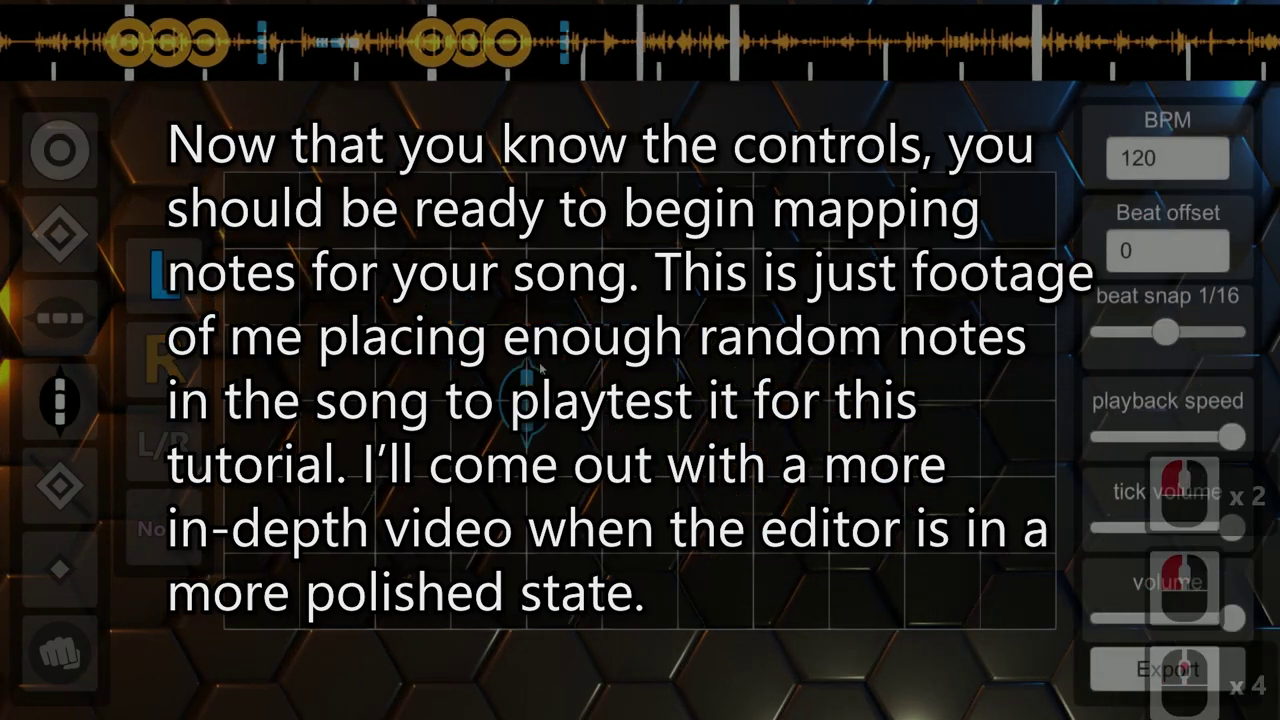
key("3")
scroll(962, 447, "down", 8)
scroll(558, 505, "down", 20)
key("2")
key("6")
scroll(866, 408, "down", 6)
key("1")
scroll(829, 400, "up", 12)
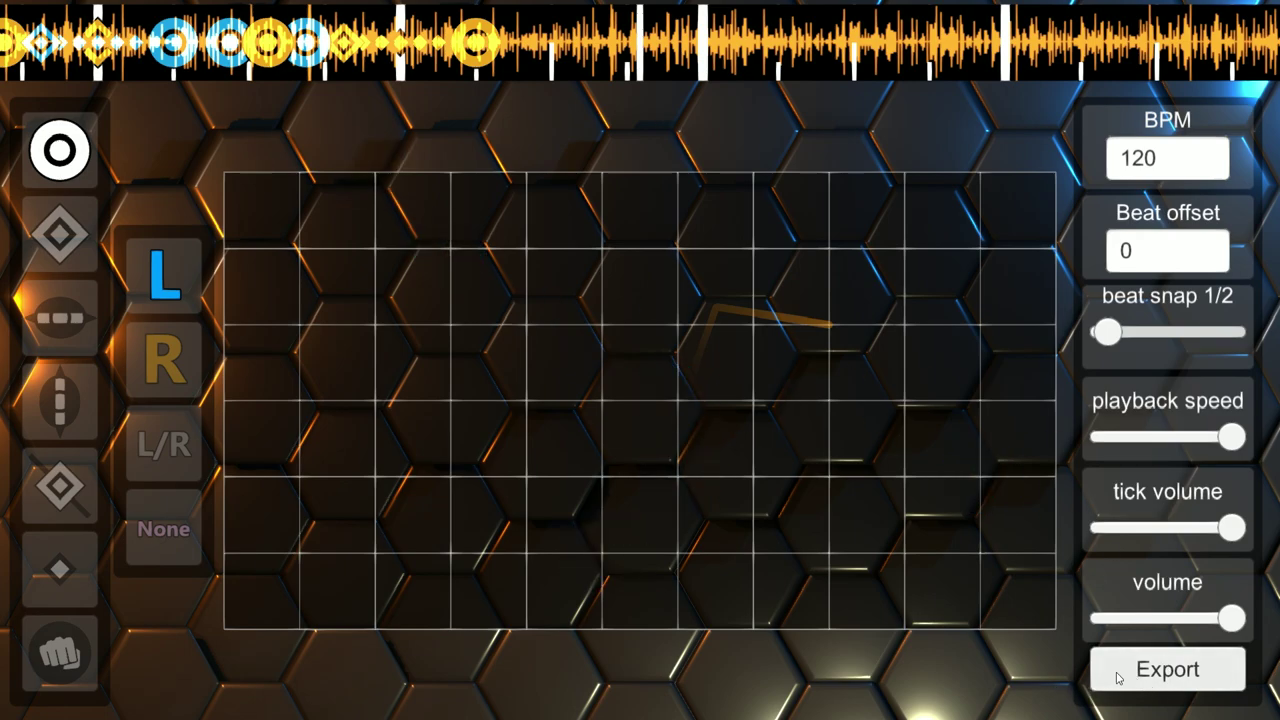
Step: Export the map files and switch to the AudicaEditor folder in File Explorer
left_click(1150, 677)
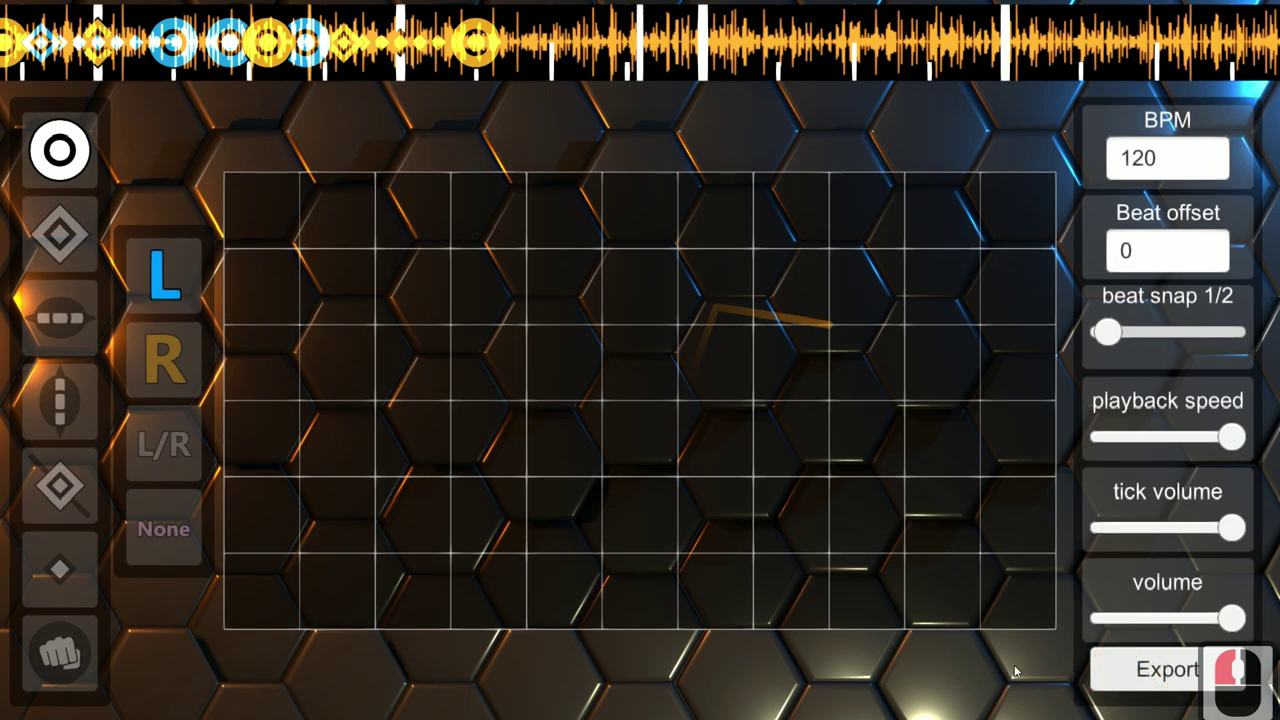
key("alt+Tab")
left_click(748, 338)
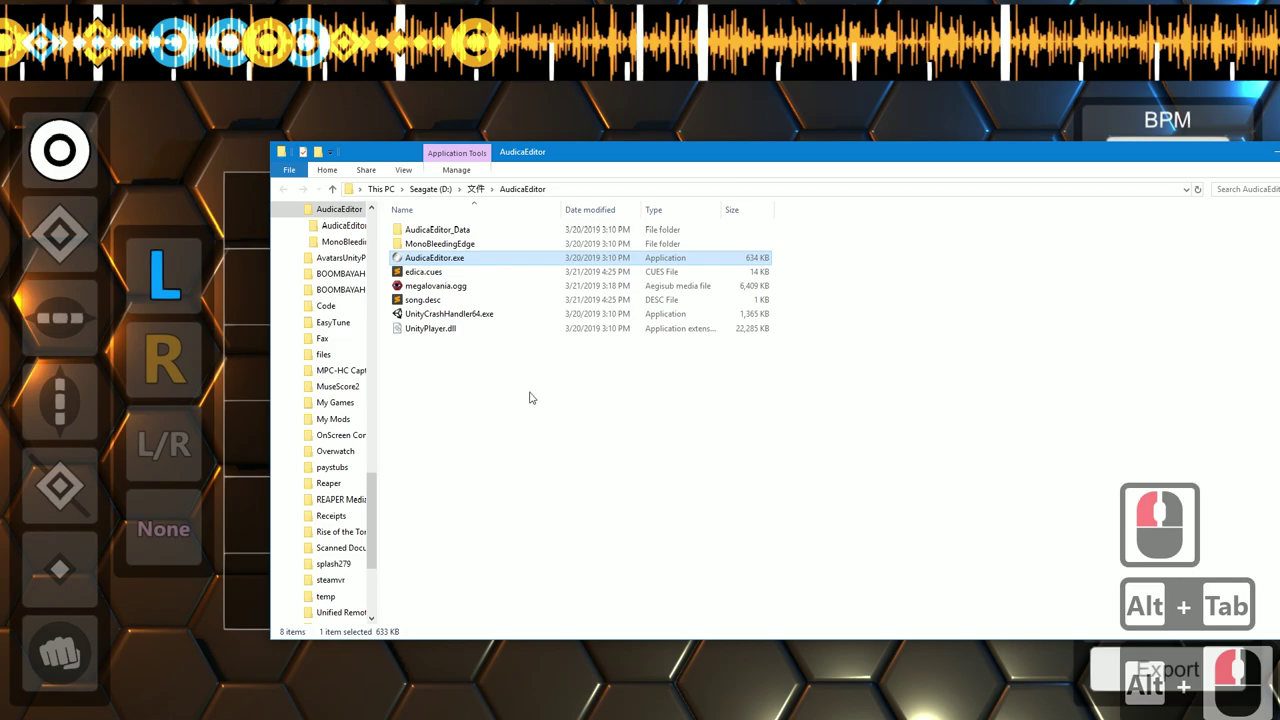
Step: Inspect the details of the new edica.cues and song.desc files
left_click(442, 272)
left_click(474, 300, "ctrl")
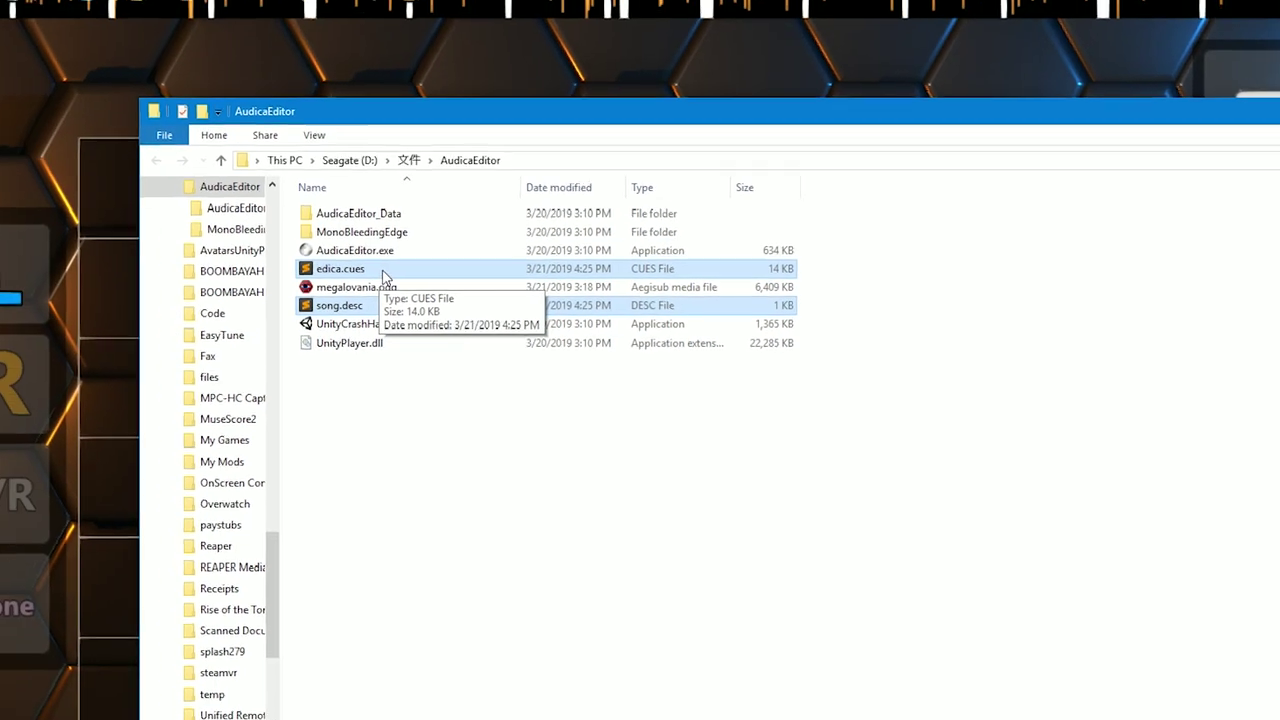
left_click(333, 318, "ctrl")
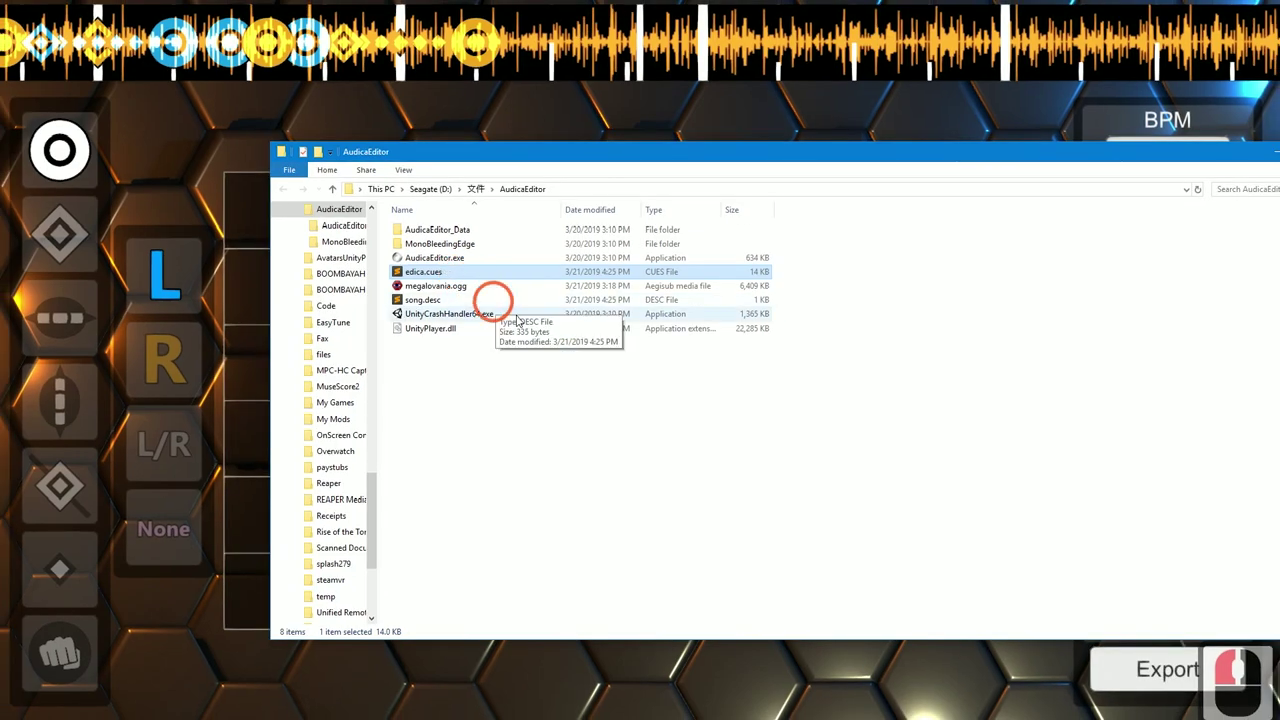
left_click(453, 271)
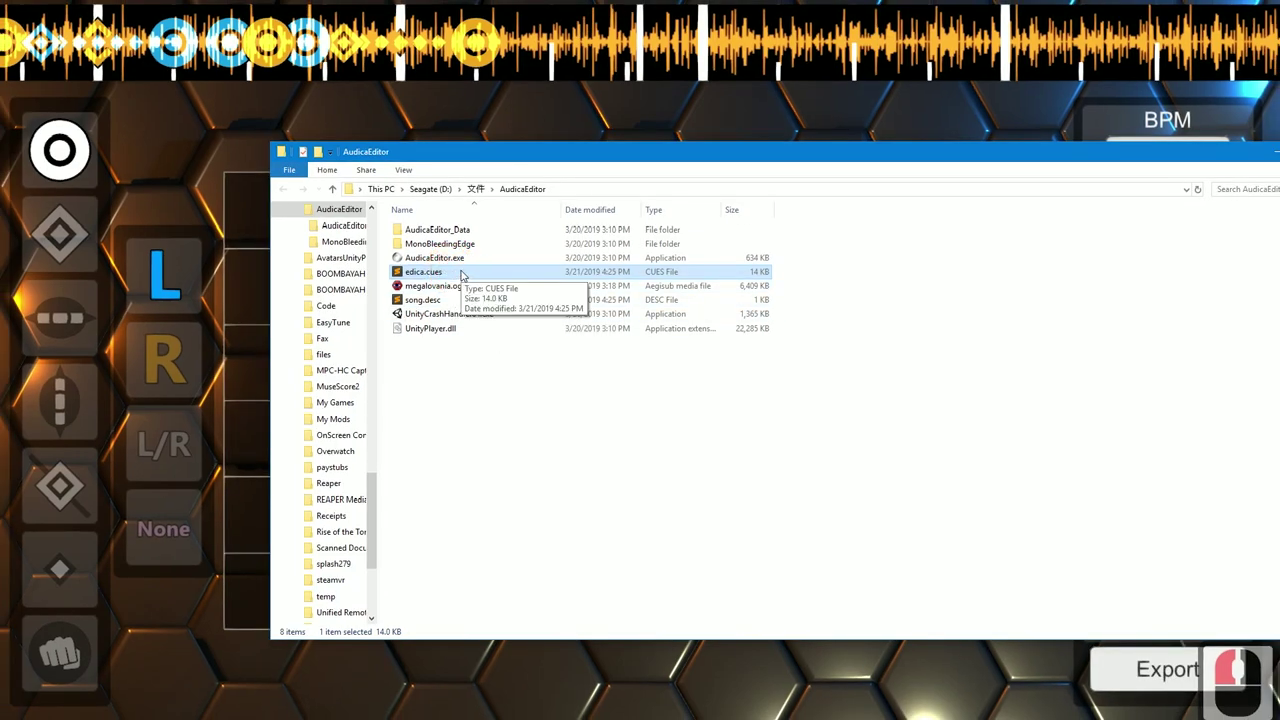
left_click(500, 301)
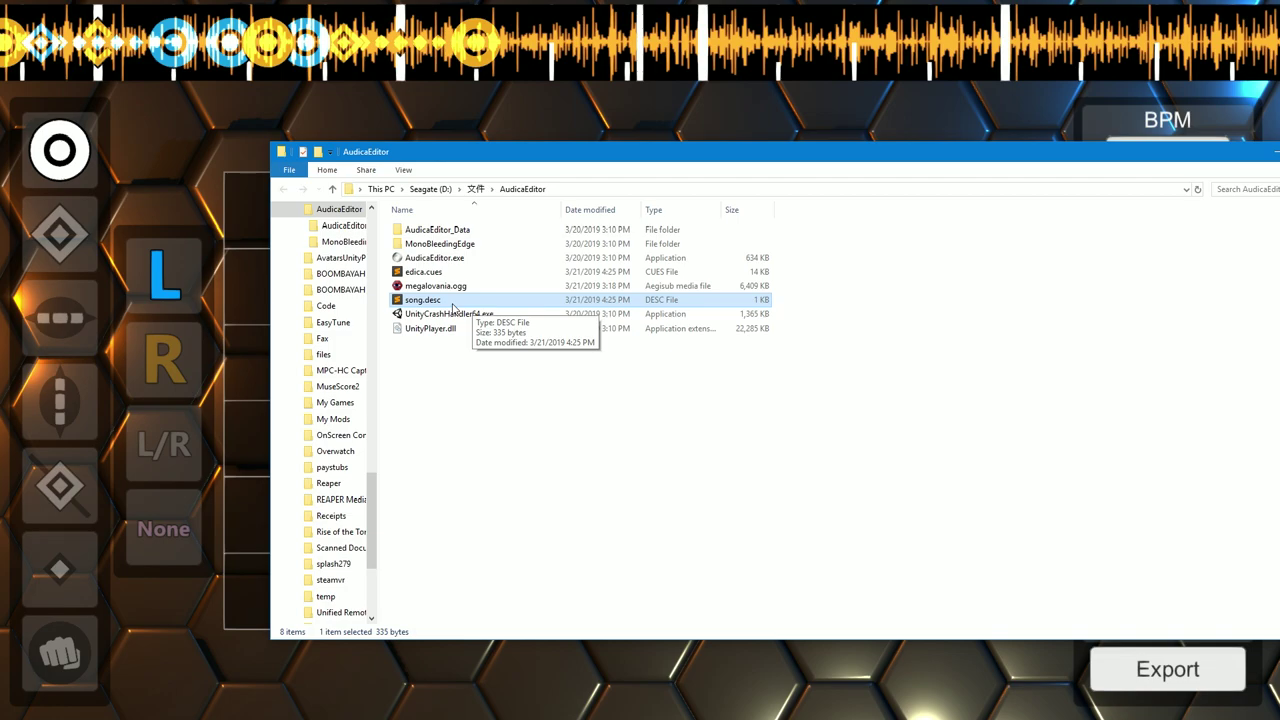
Step: Close the running Audica editor and bring the AudicaEditor folder window to the front
key("alt+Tab")
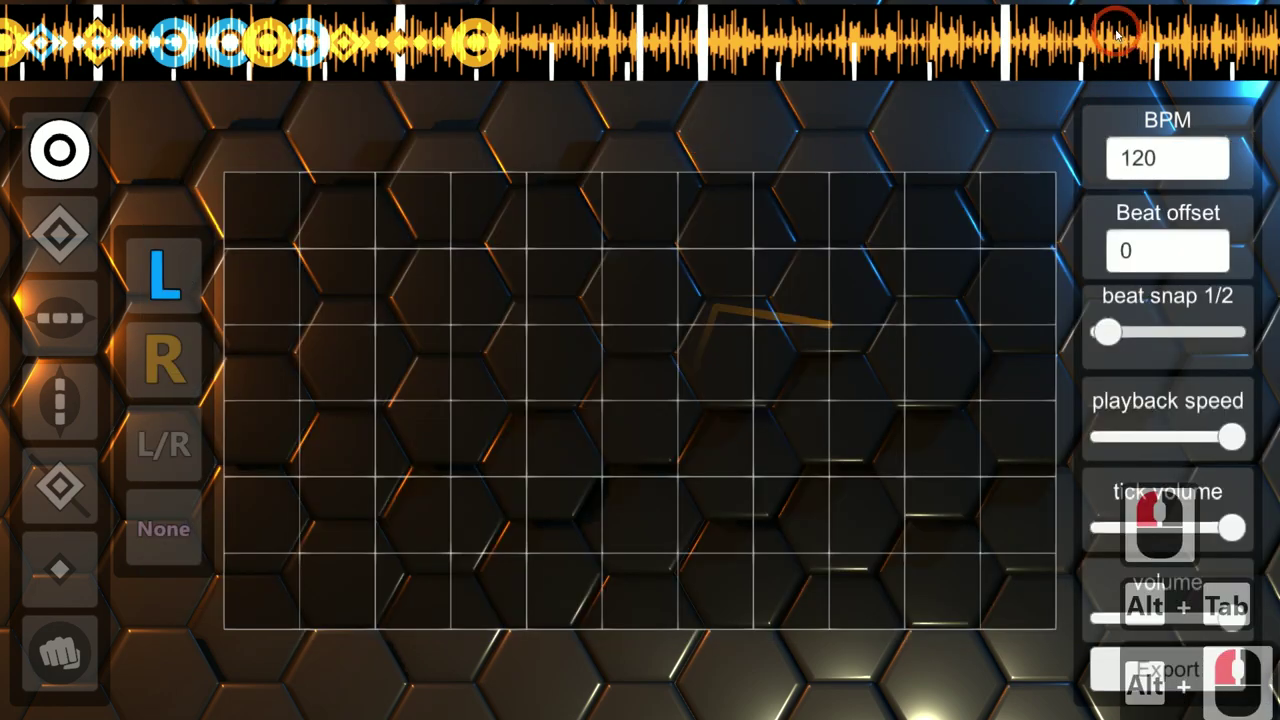
key("alt+Tab")
left_click(523, 223)
left_click(772, 679)
key("alt+Tab")
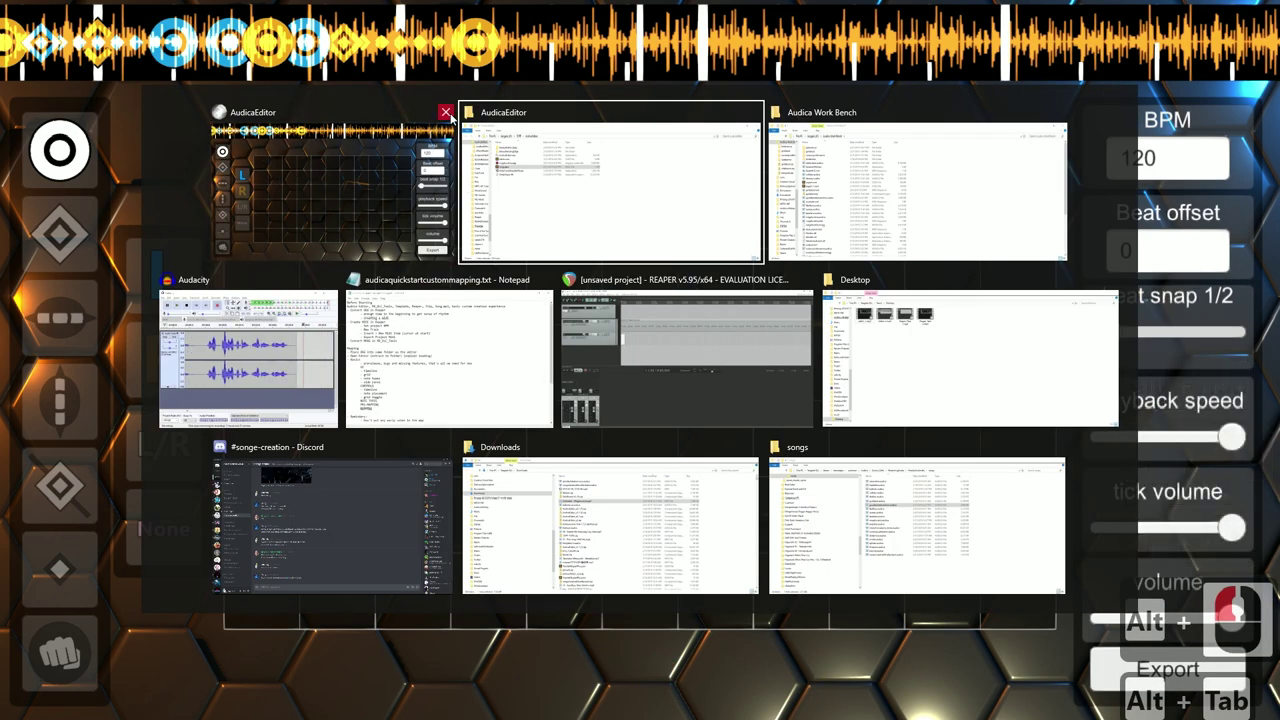
left_click(446, 112, "alt")
left_click(626, 229, "alt")
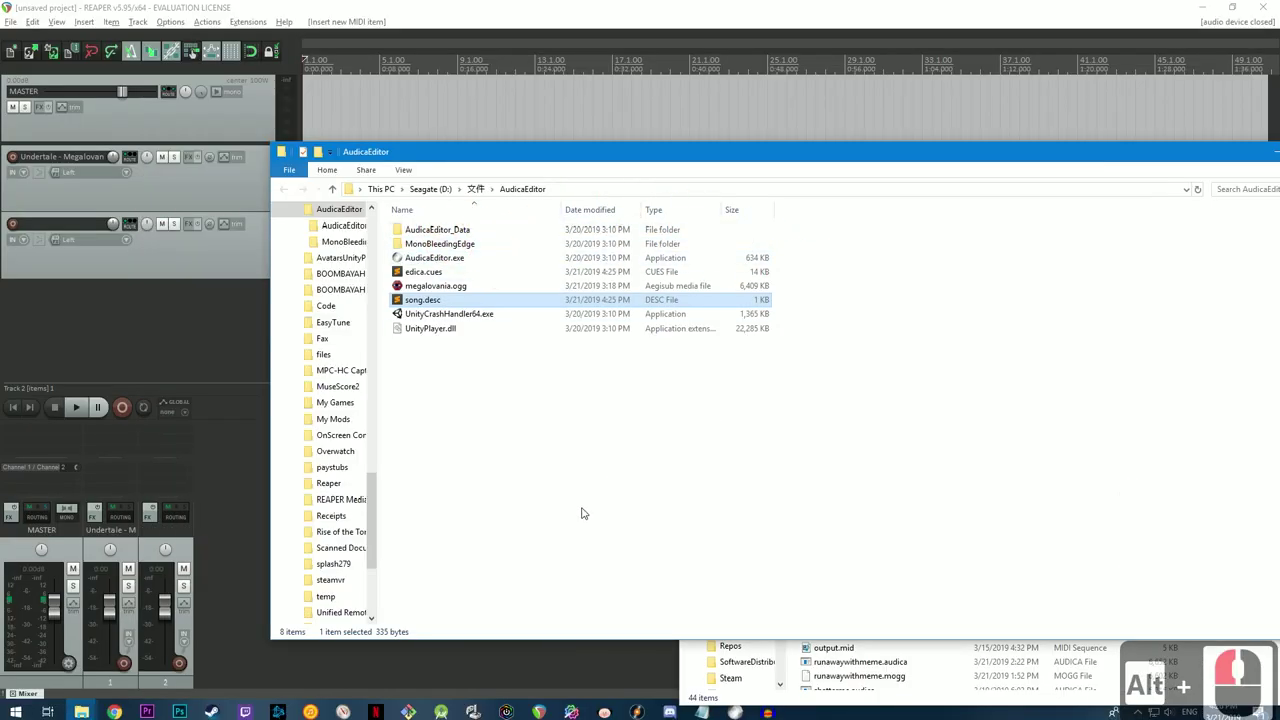
Step: Relaunch AudicaEditor.exe with Play! and return to its song timeline at 120 BPM
left_click(497, 442, "alt")
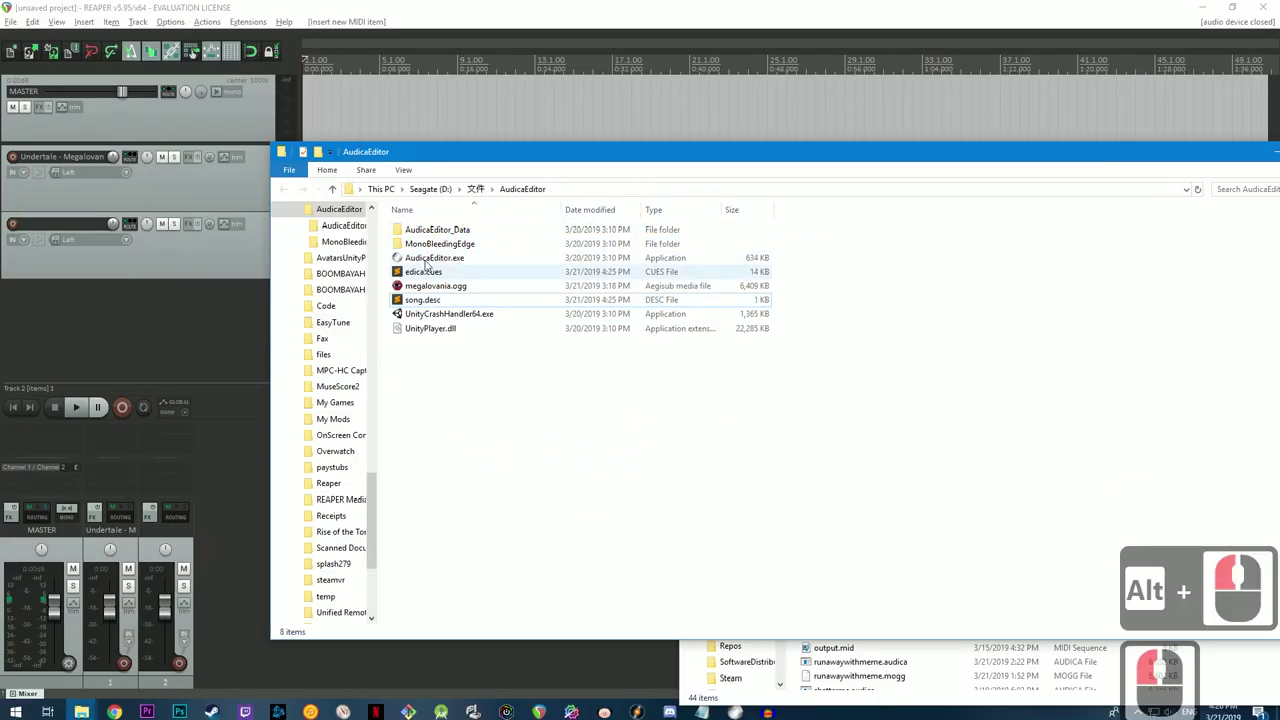
left_click(503, 383)
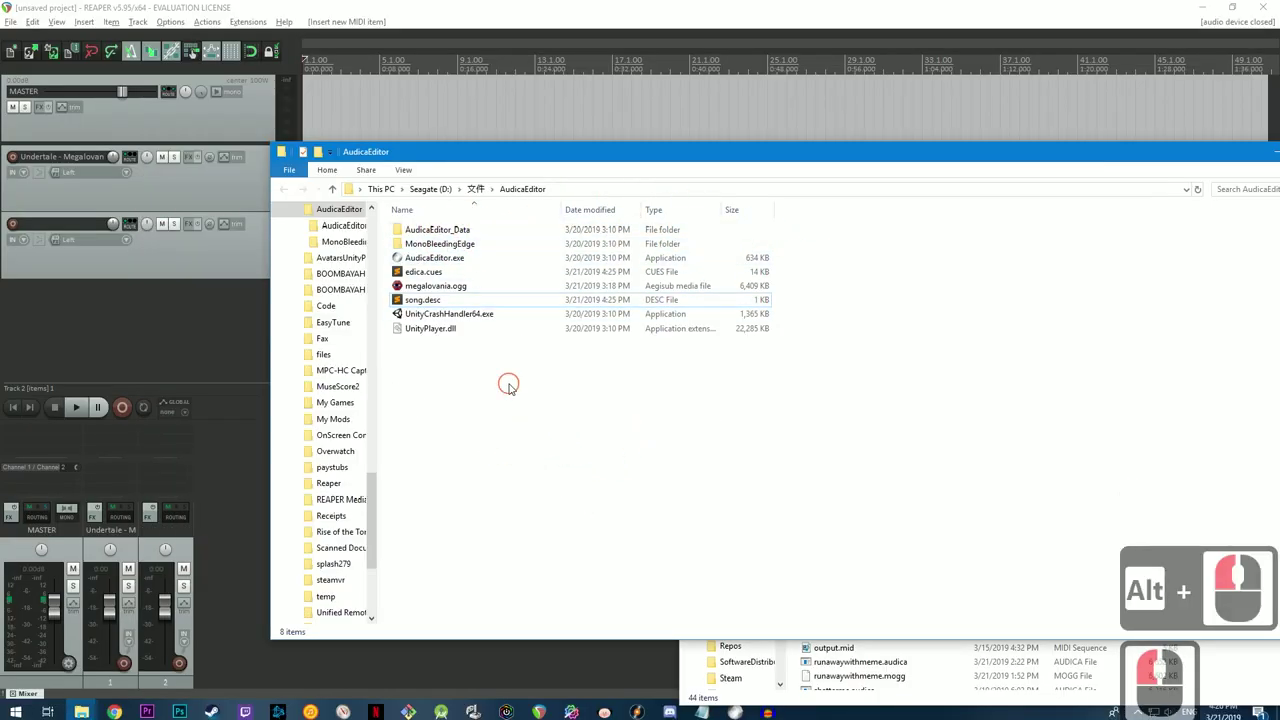
double_click(440, 258)
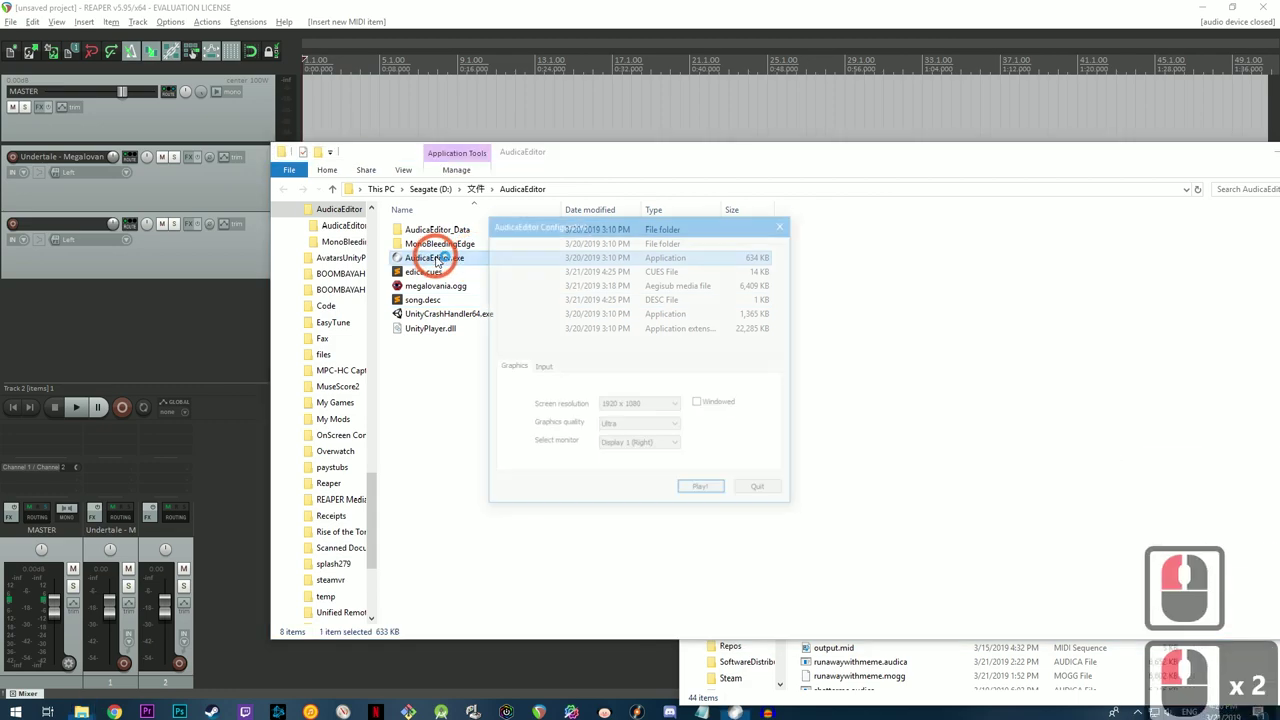
left_click(702, 491)
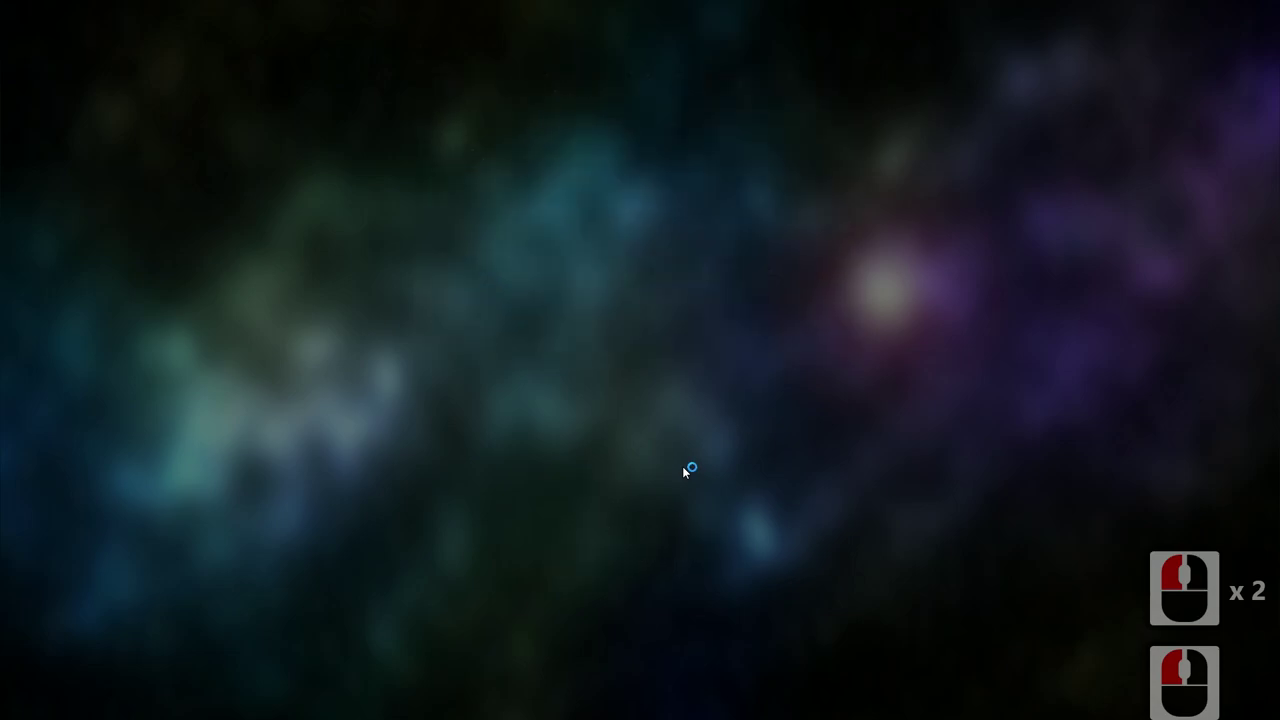
key("alt+Tab")
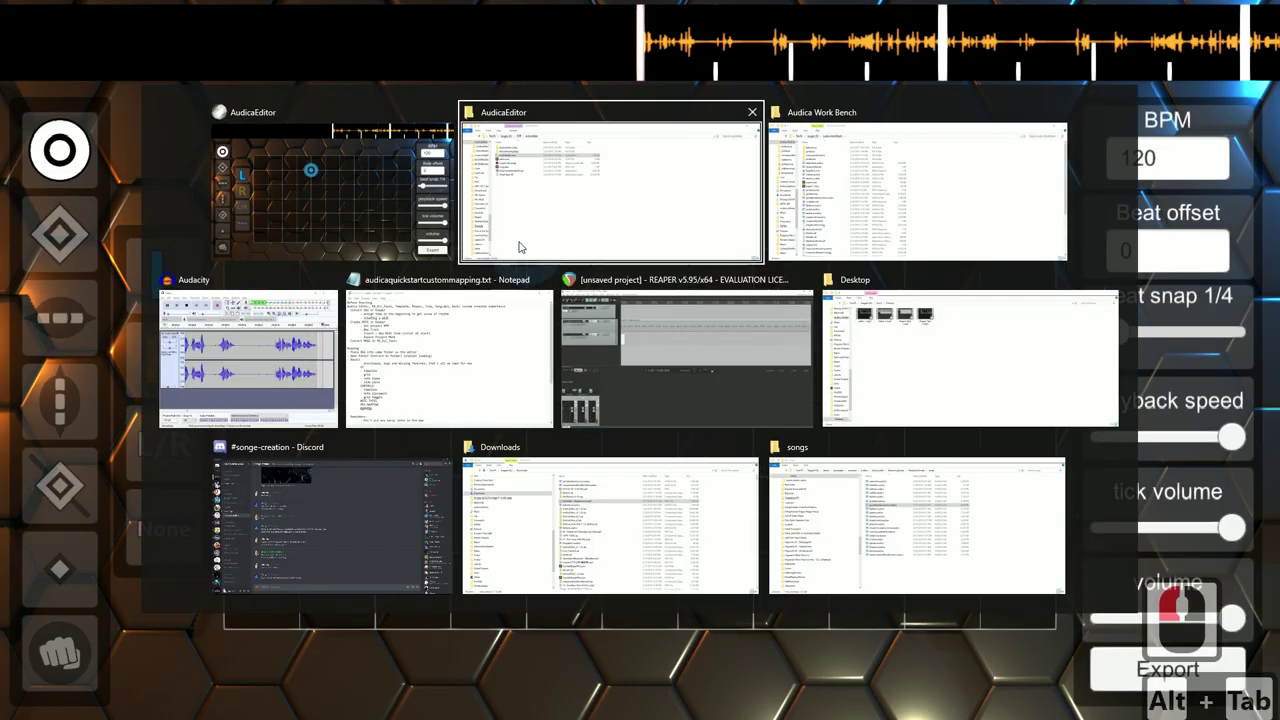
left_click(530, 245)
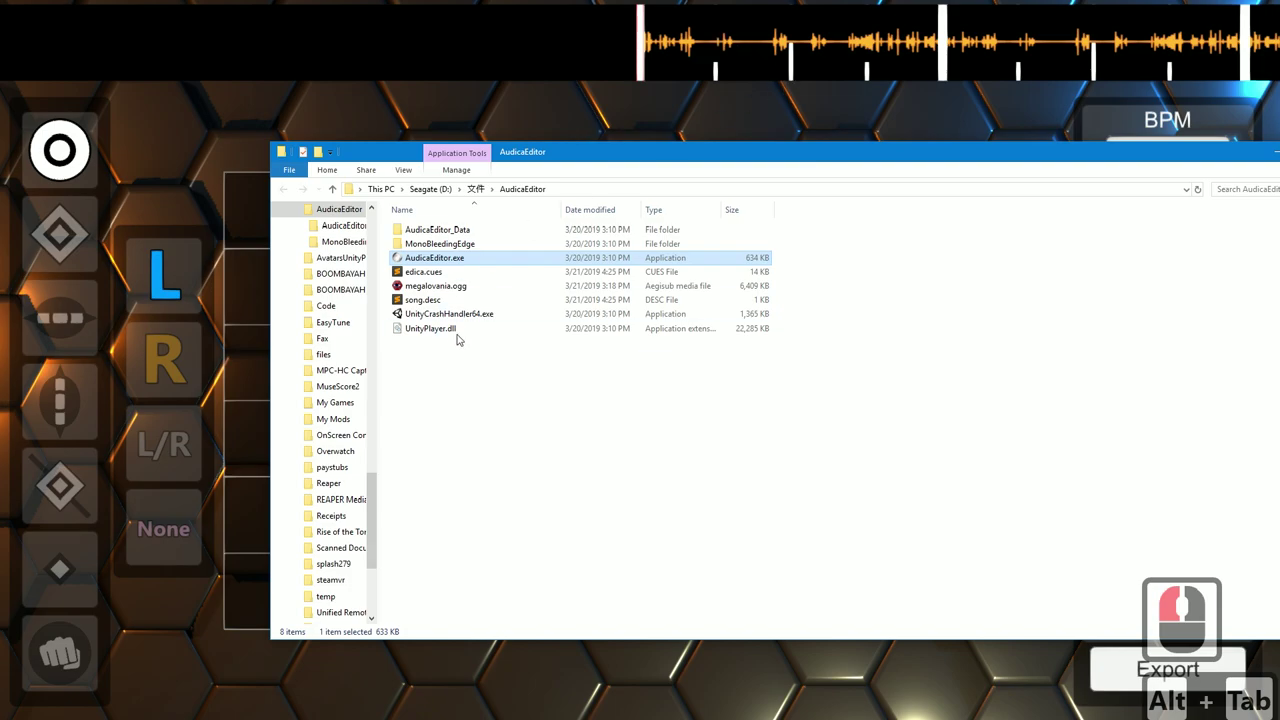
key("alt+Tab")
Step: Duplicate edica.cues in the AudicaEditor folder by copying and pasting it
scroll(805, 75, "down", 11)
scroll(805, 75, "down", 4)
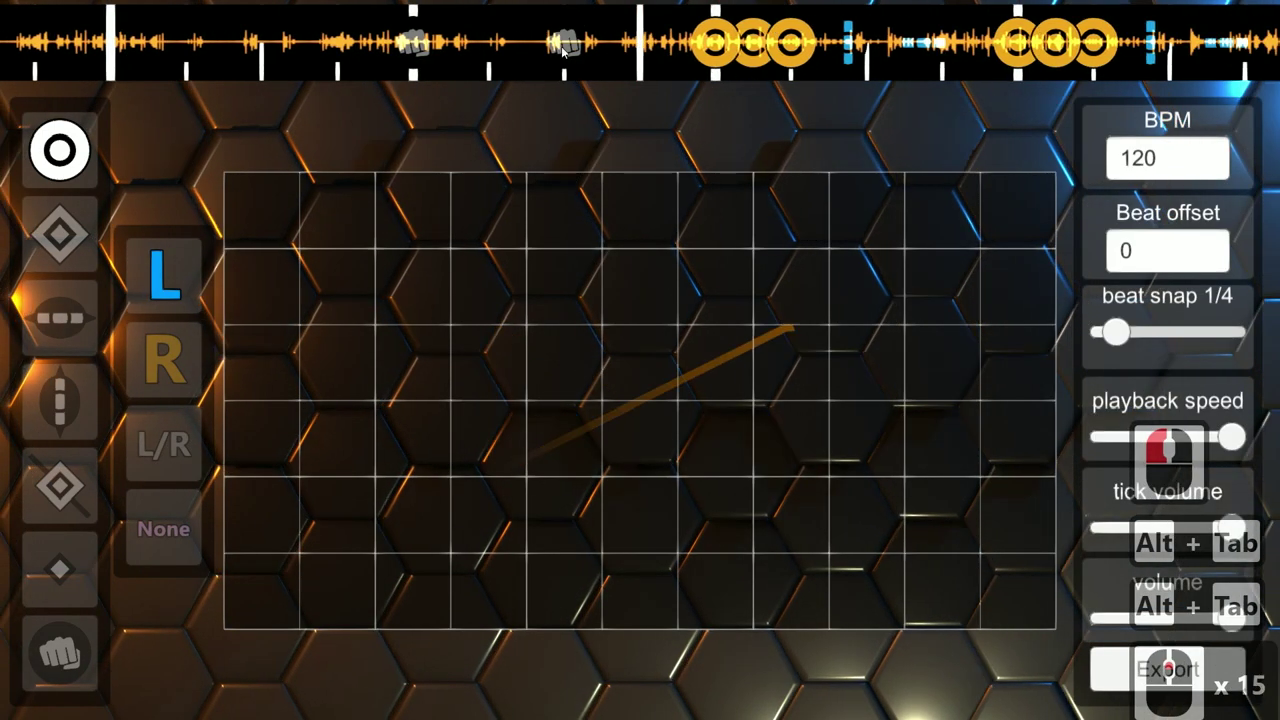
key("alt+Tab")
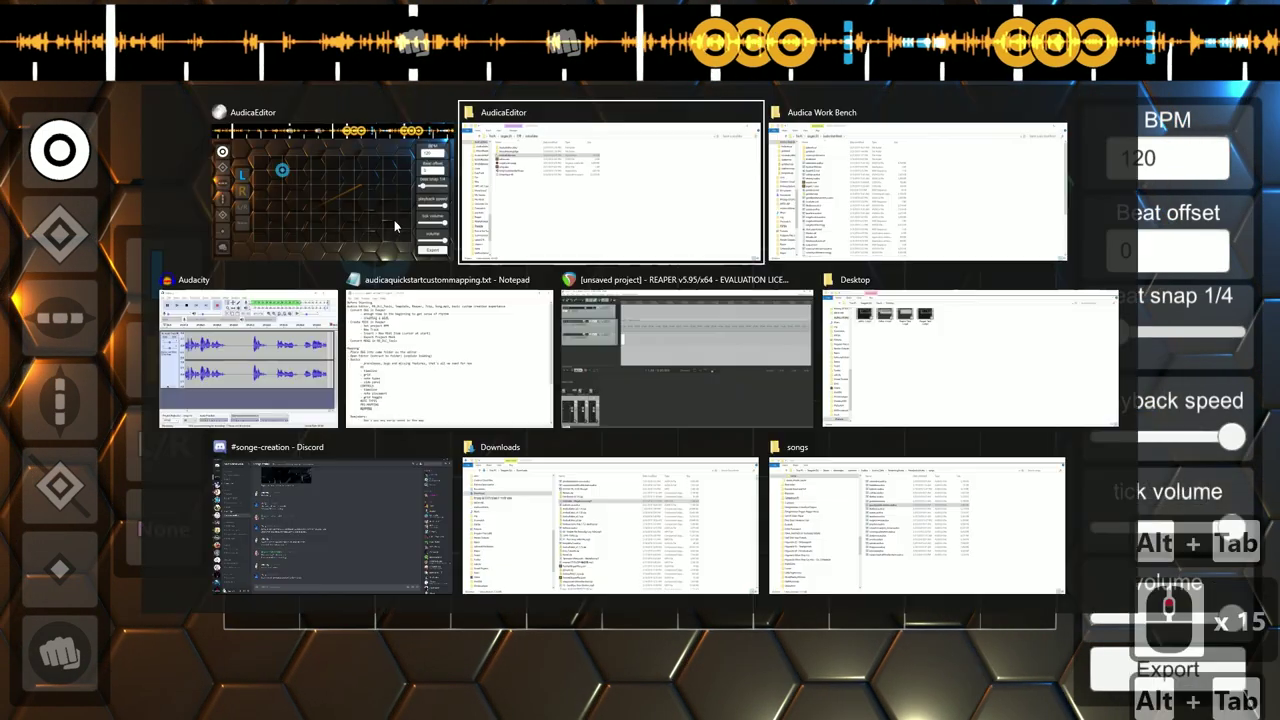
left_click(502, 413)
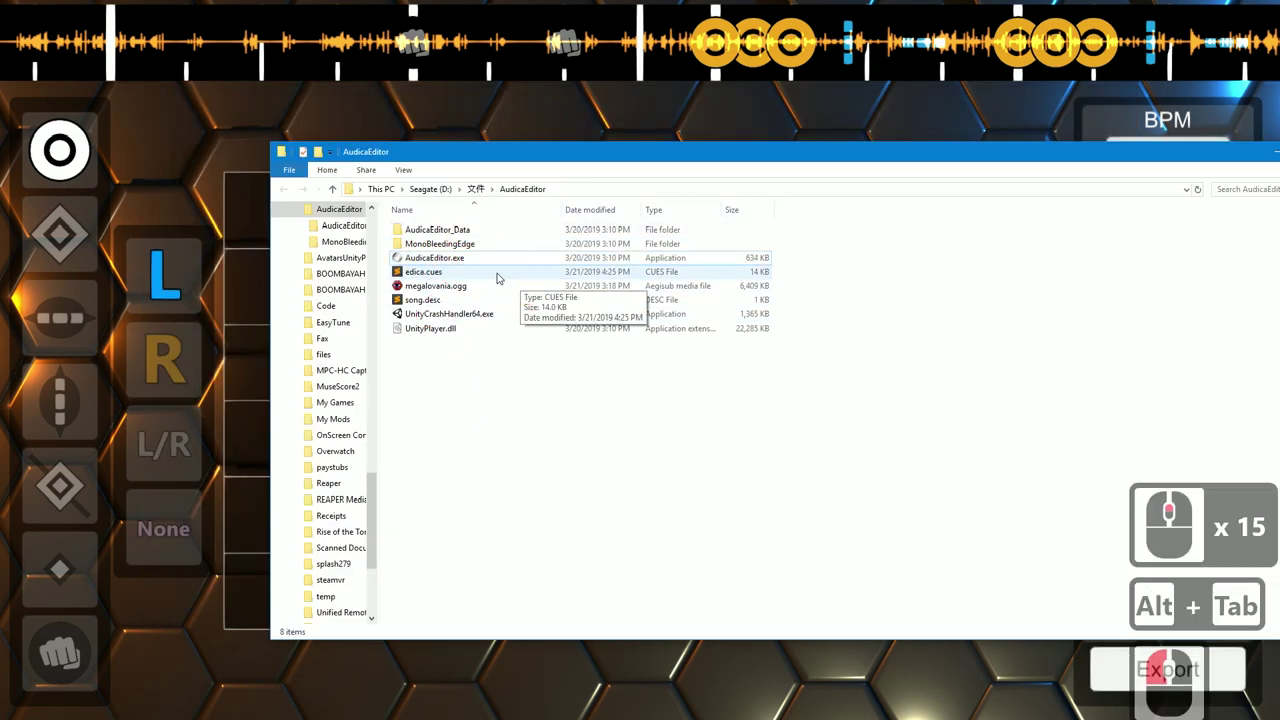
left_click(450, 274)
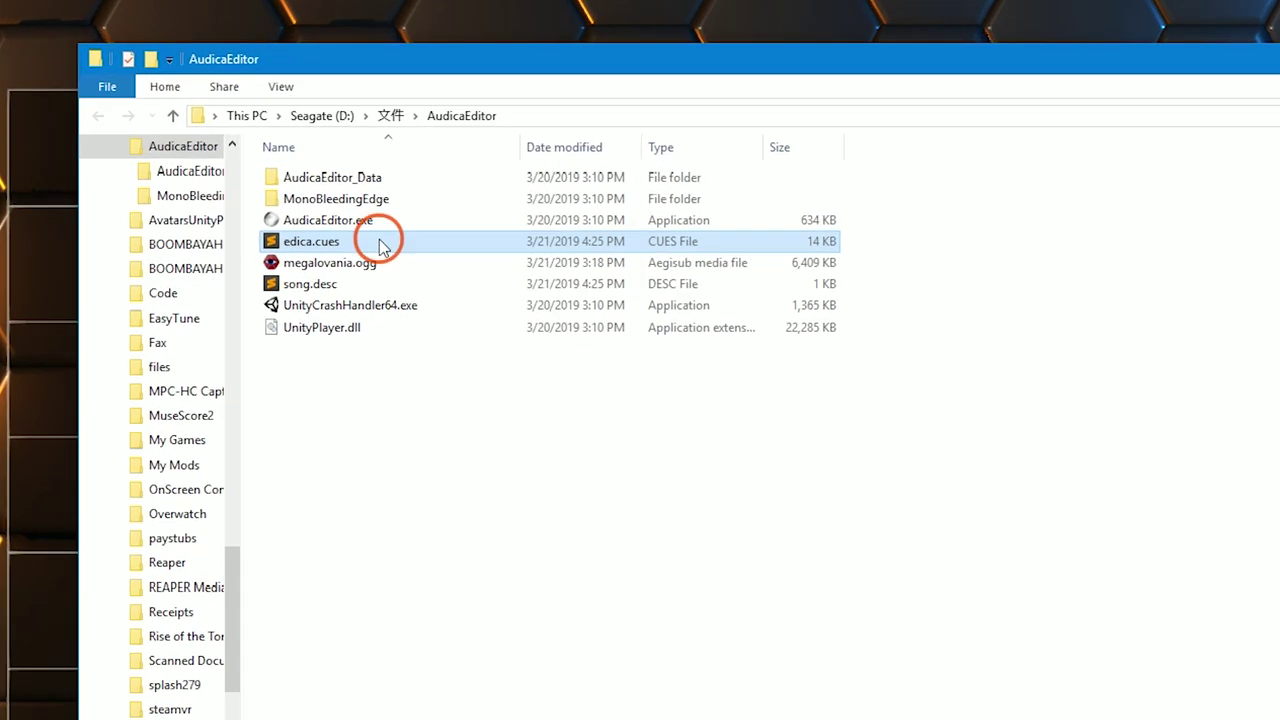
right_click(468, 273)
left_click(400, 540)
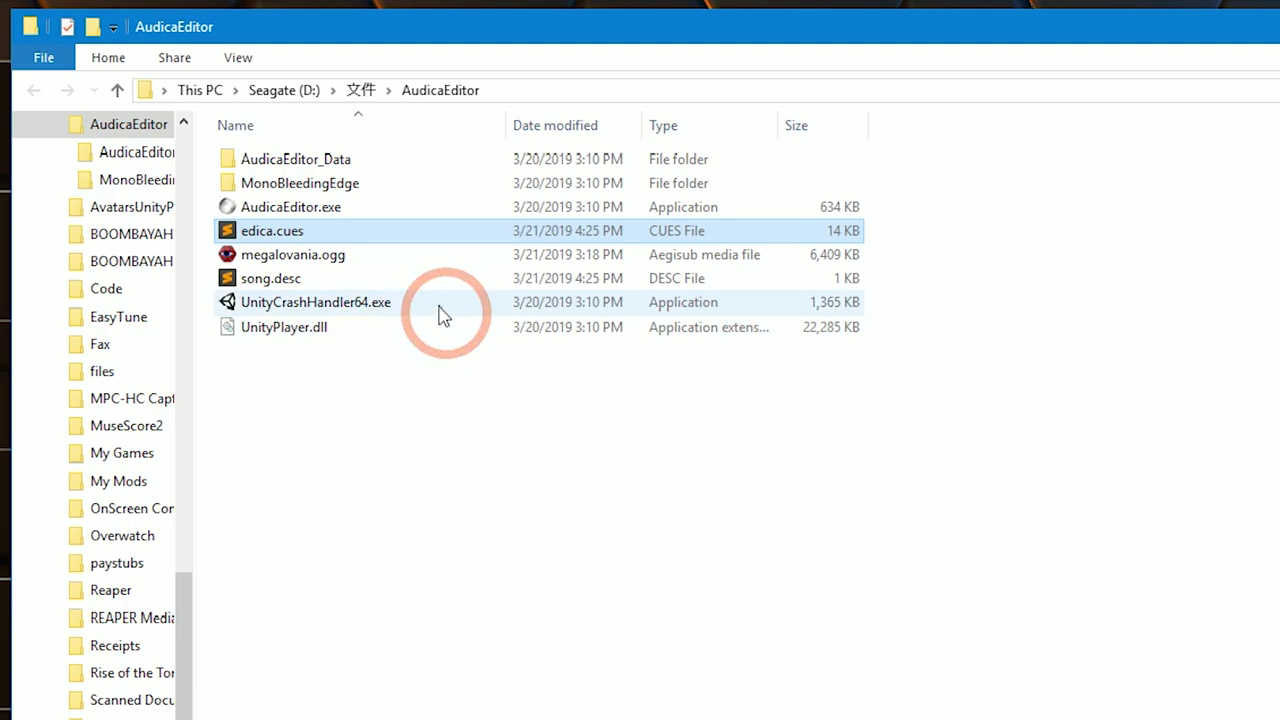
key("ctrl+v")
Step: Rename the copy to advanced.cues, then delete it
left_click(268, 240)
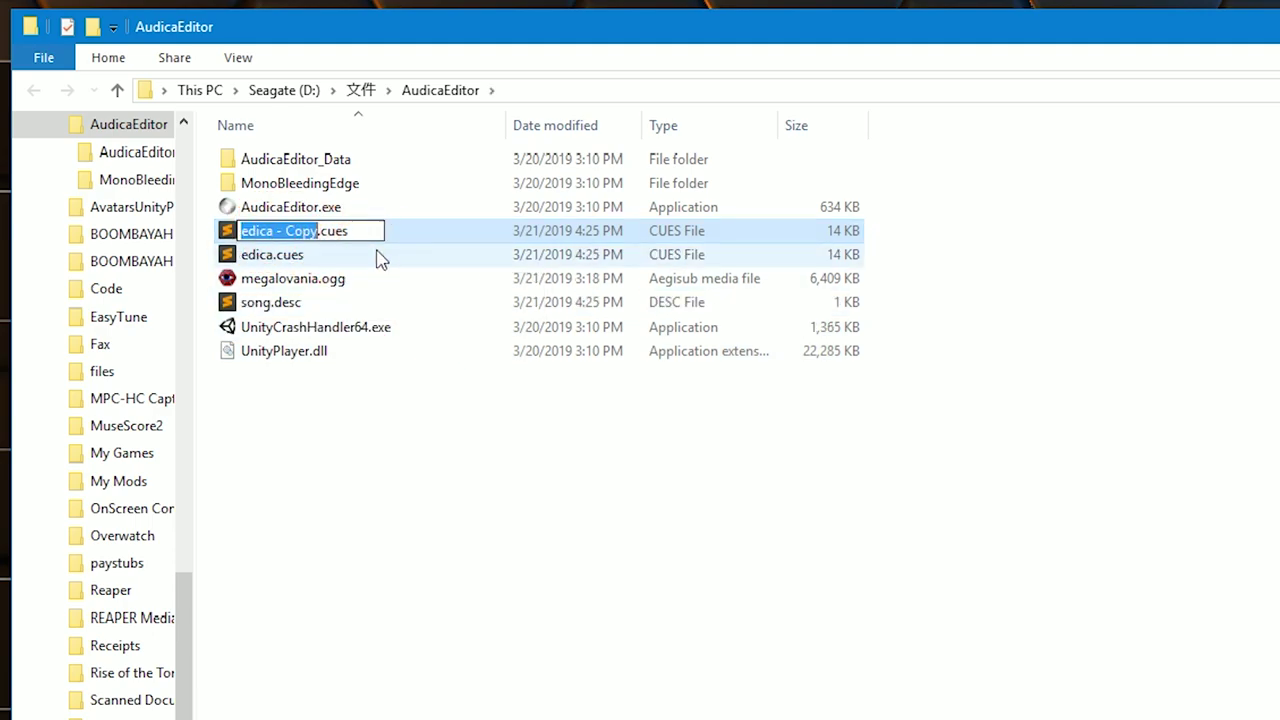
type("ADVANCED")
key("shift+Home")
type("advanced")
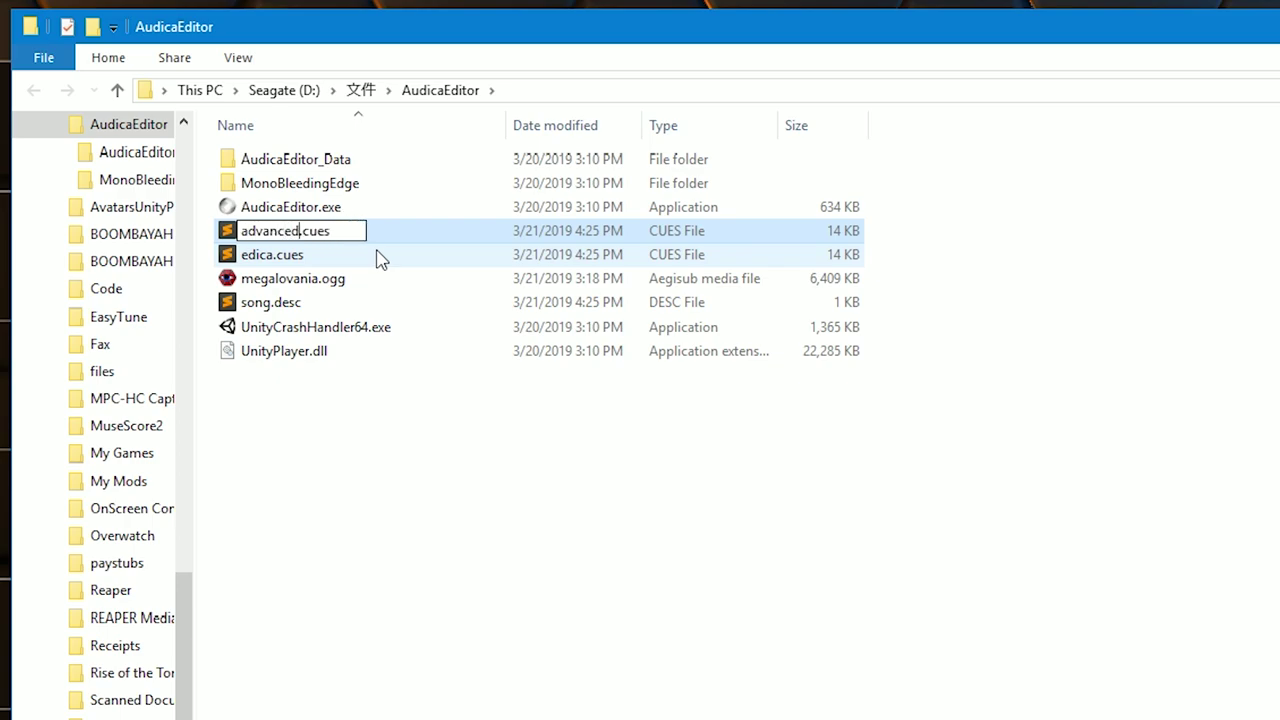
key("Return")
left_click(395, 252)
left_click(310, 210)
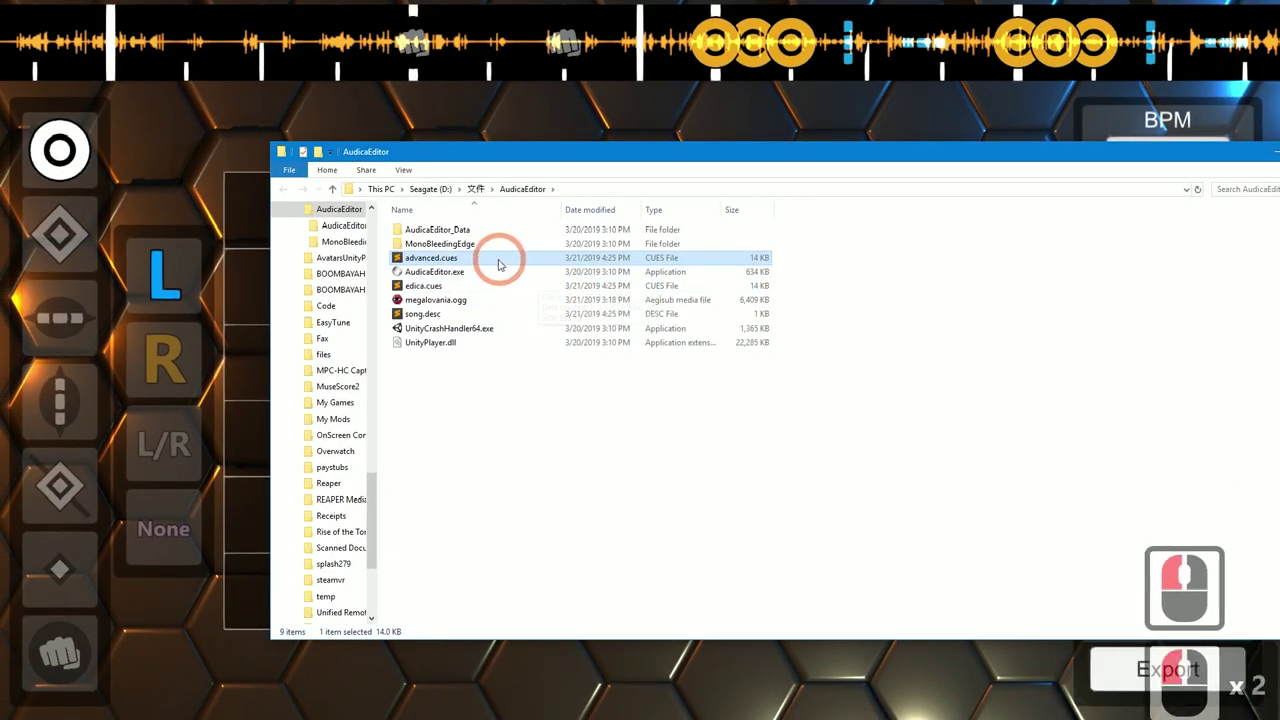
key("Delete")
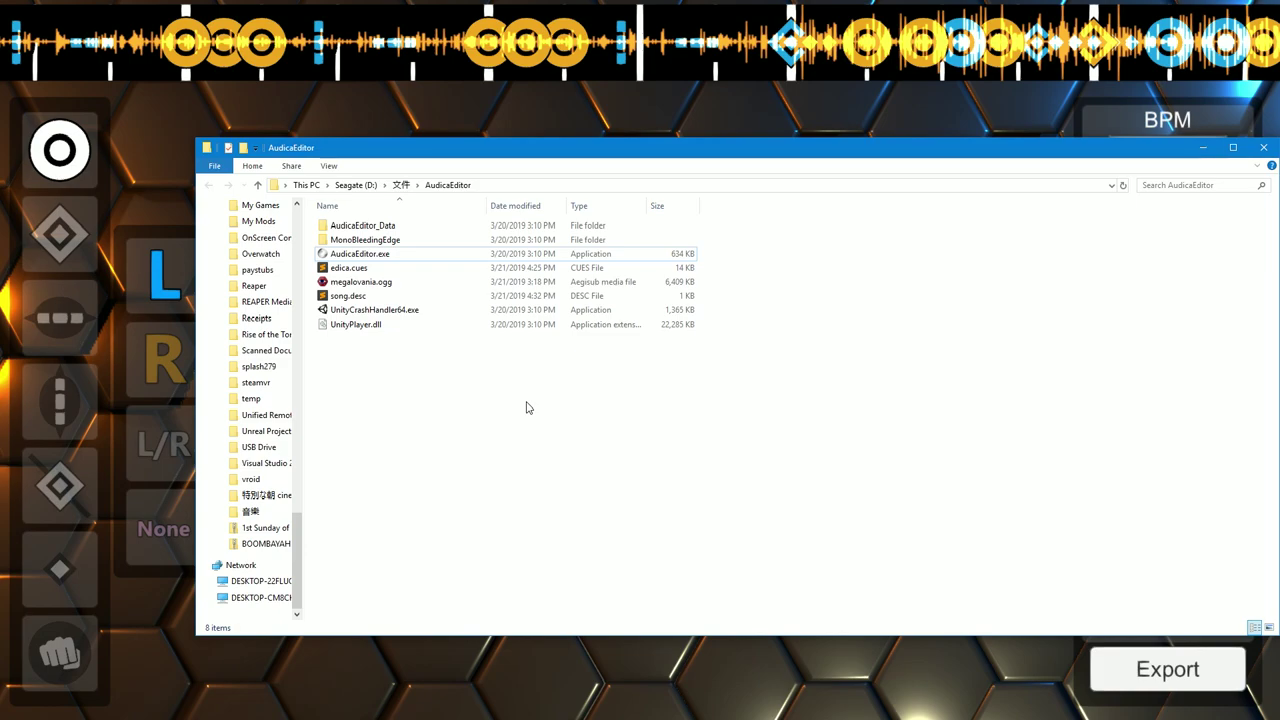
Step: Open edica.cues in Sublime Text
left_click(350, 268)
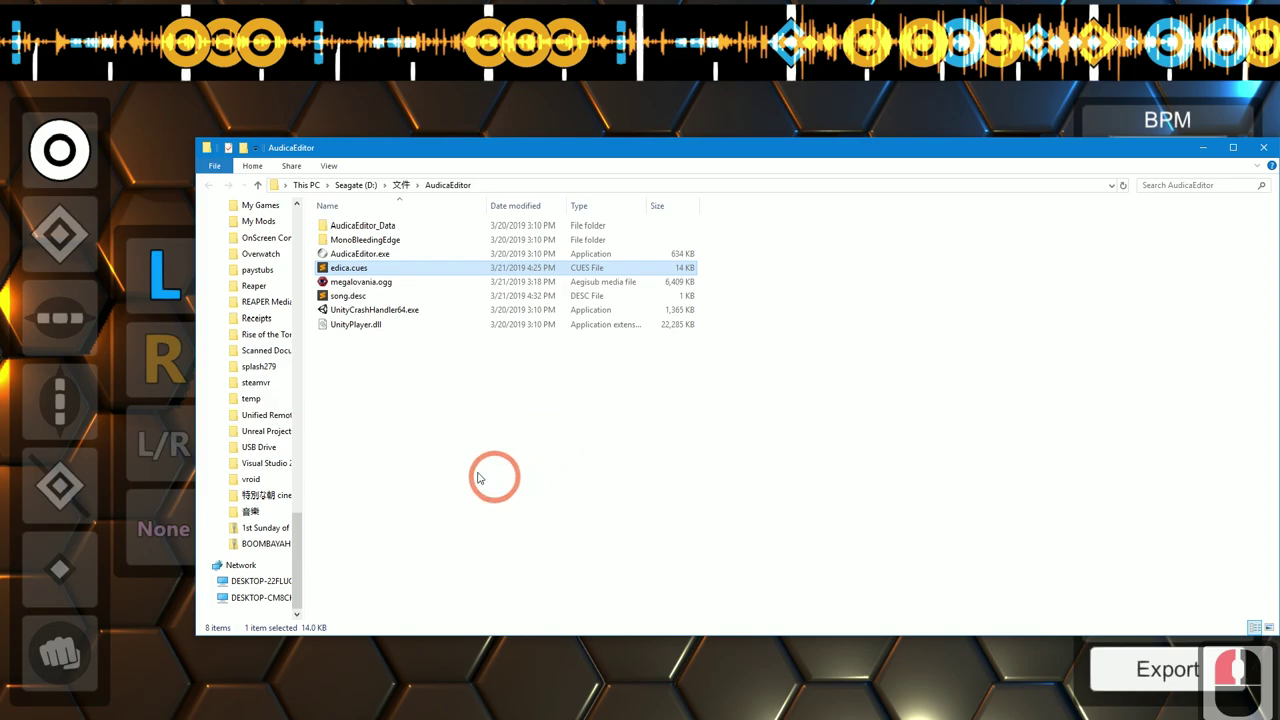
double_click(376, 270)
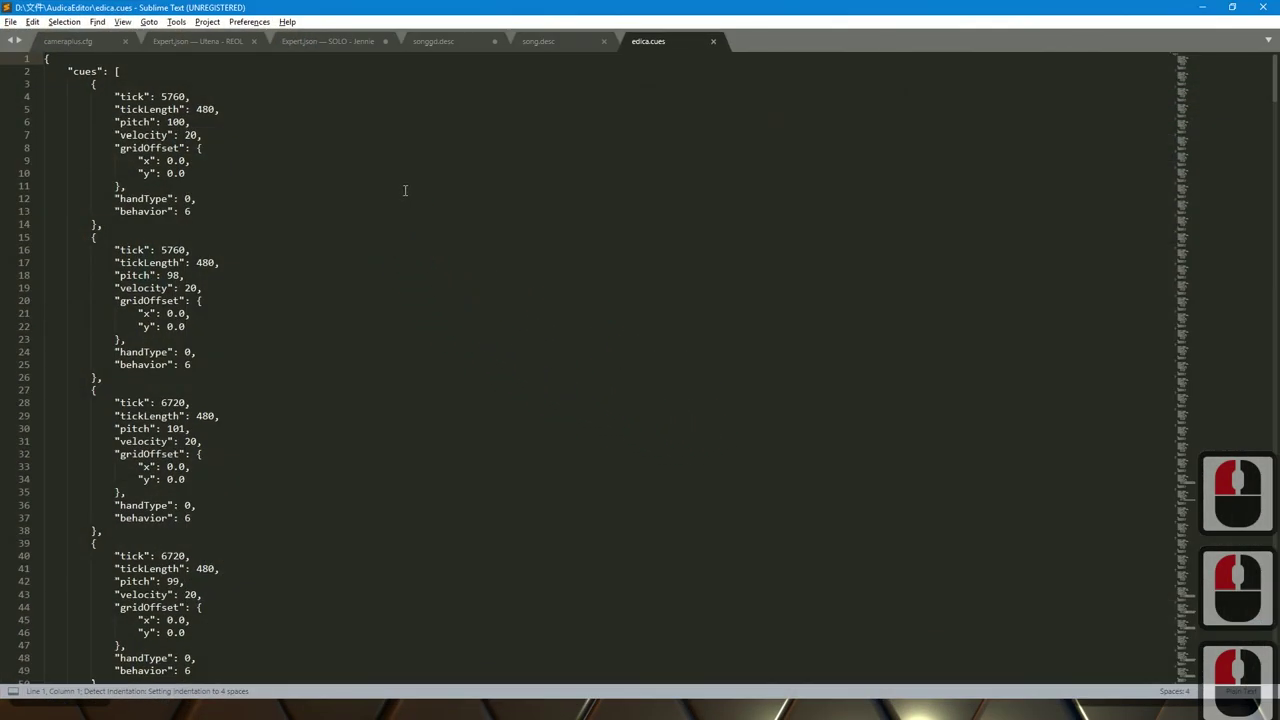
key("alt+Tab")
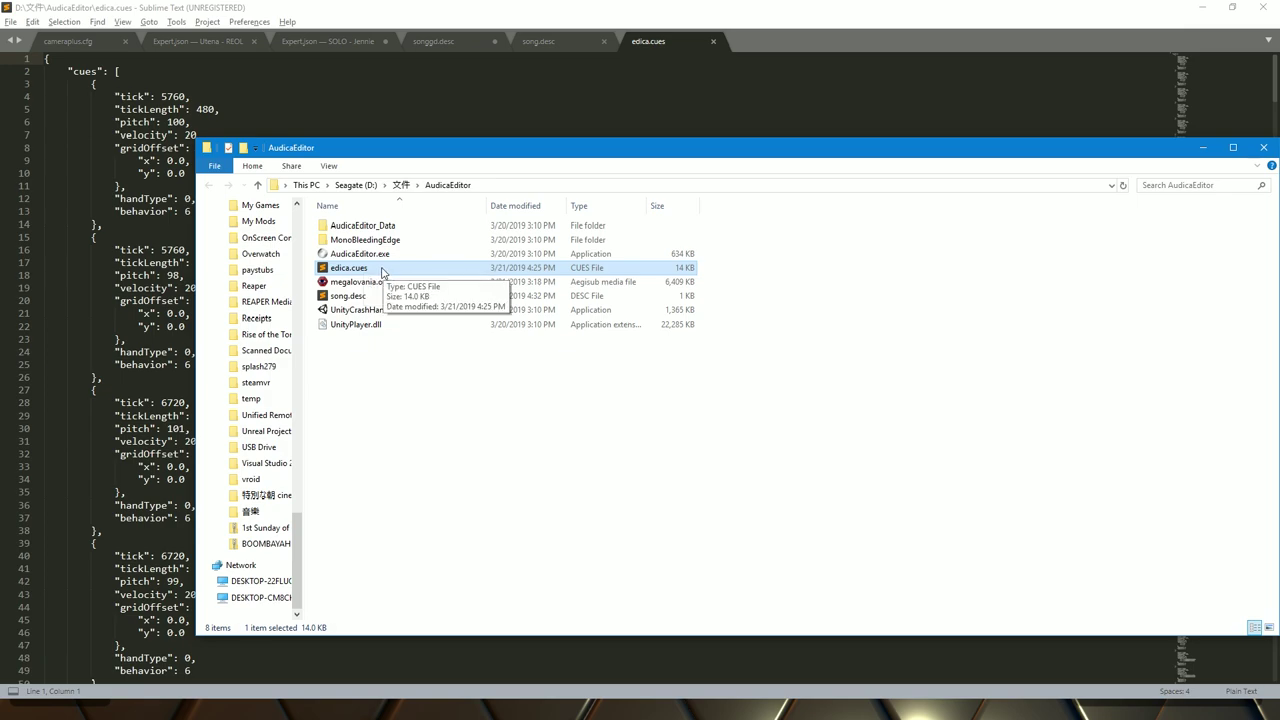
left_click(450, 103)
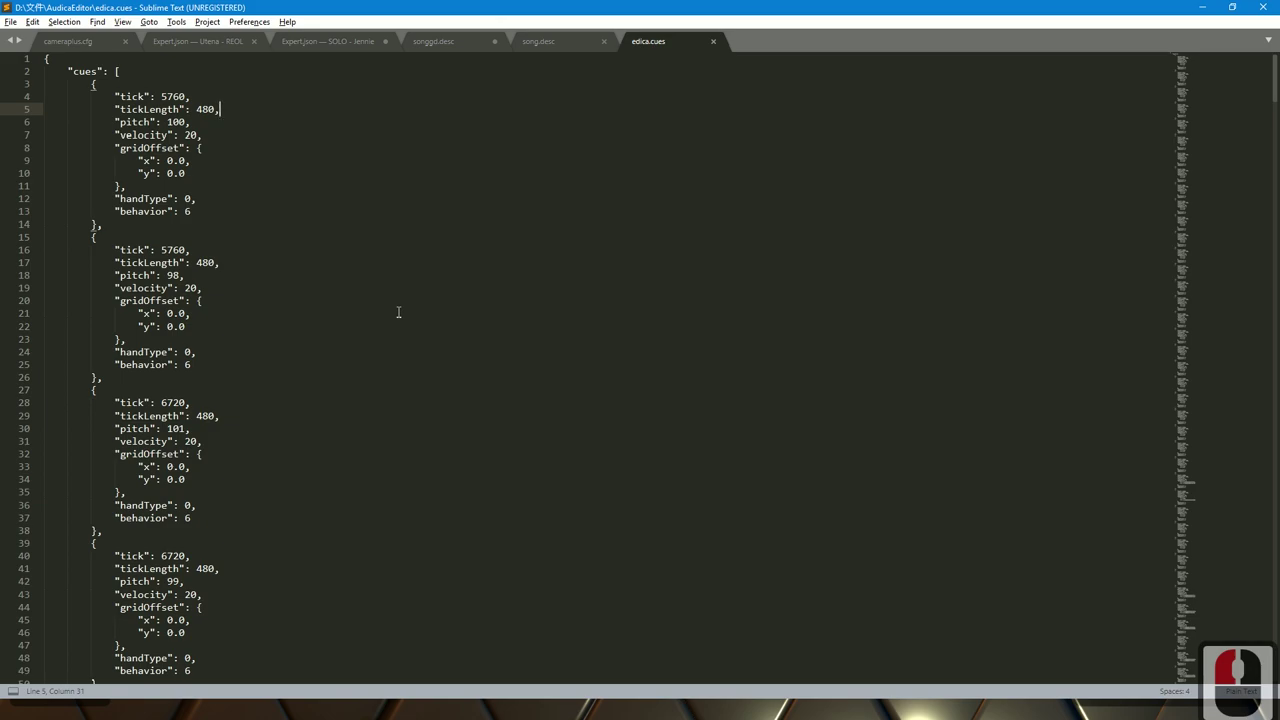
Step: Copy the first cue's "behavior": 6 text from line 13
left_click(309, 174)
scroll(309, 286, "up", 4)
left_click(287, 200)
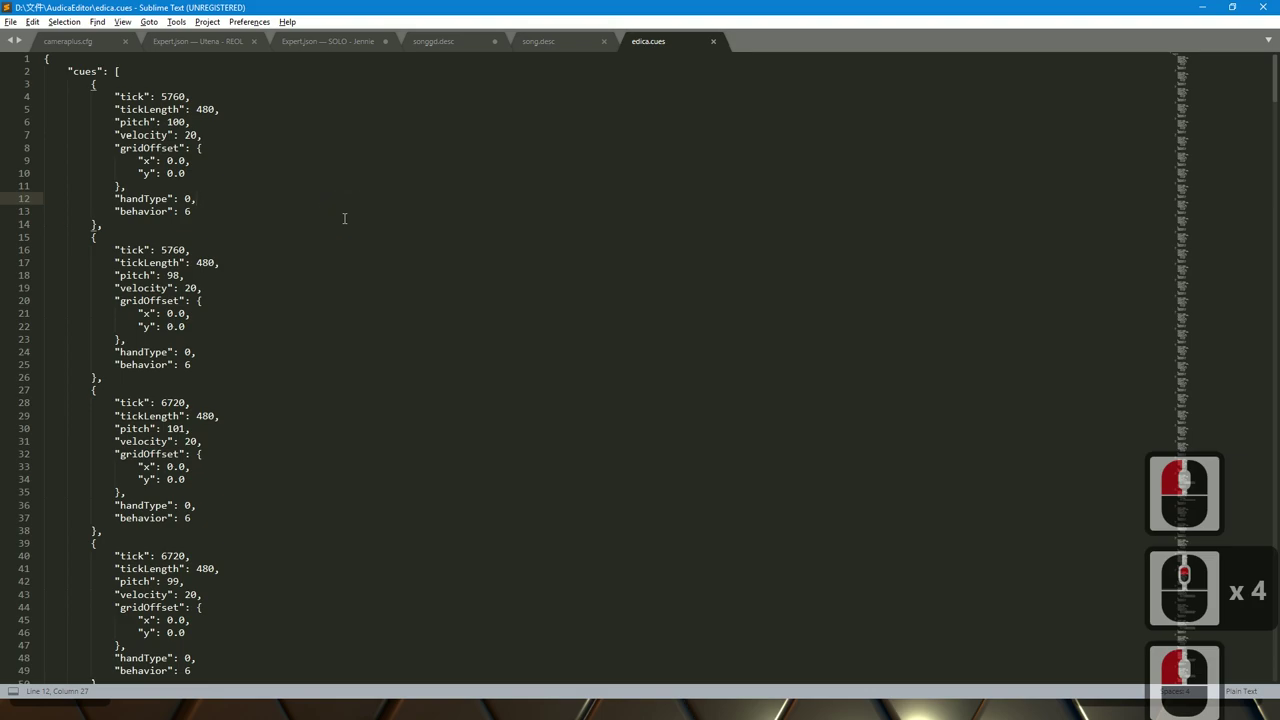
left_click(344, 219)
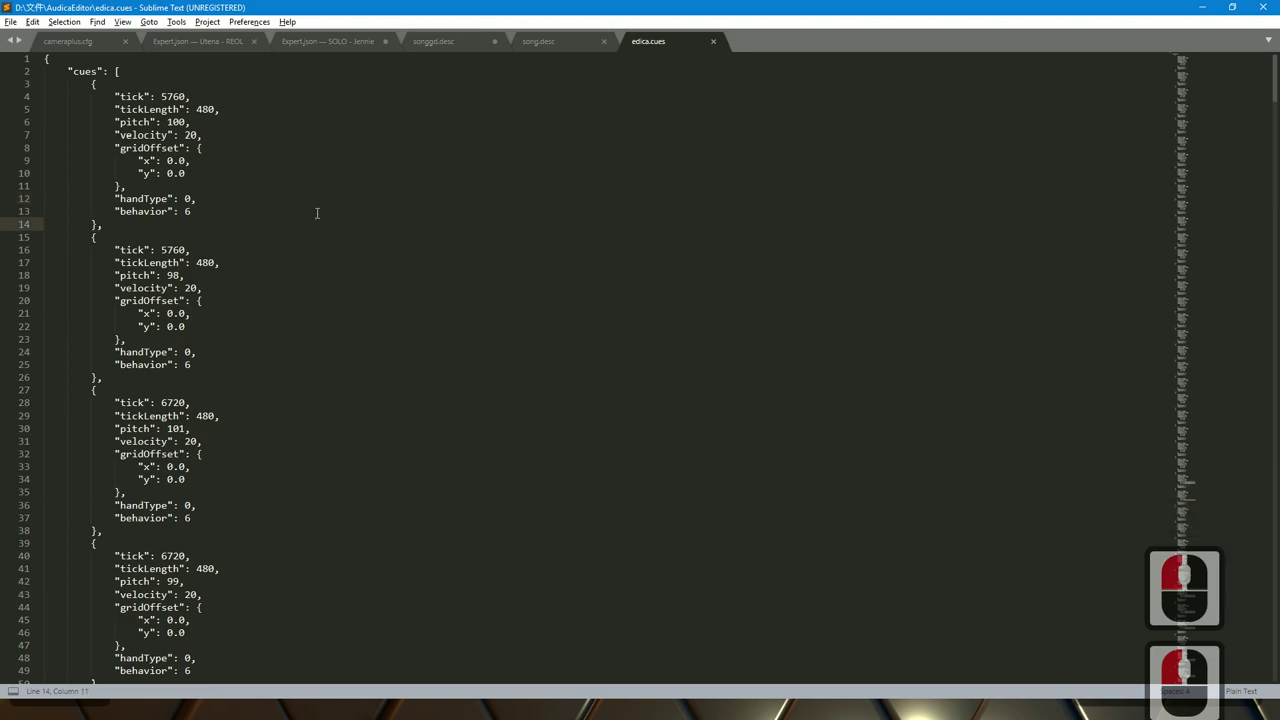
left_click_drag(113, 109, 226, 109)
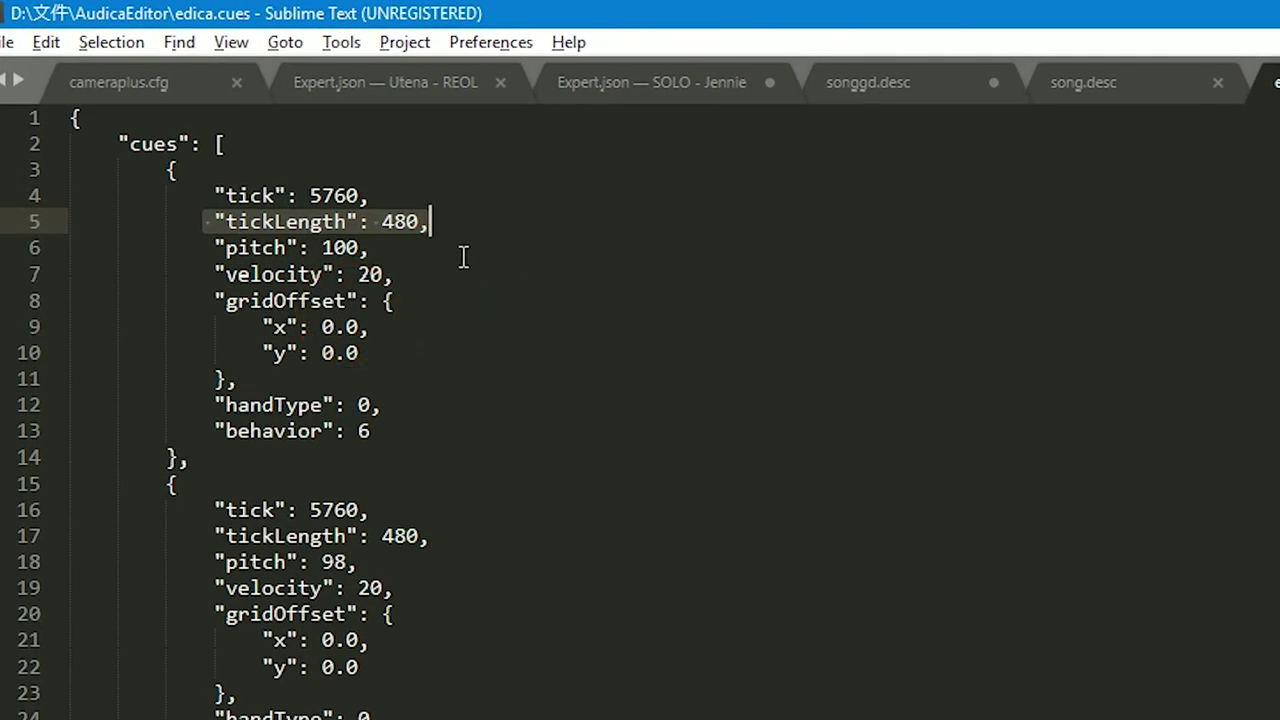
left_click(457, 221)
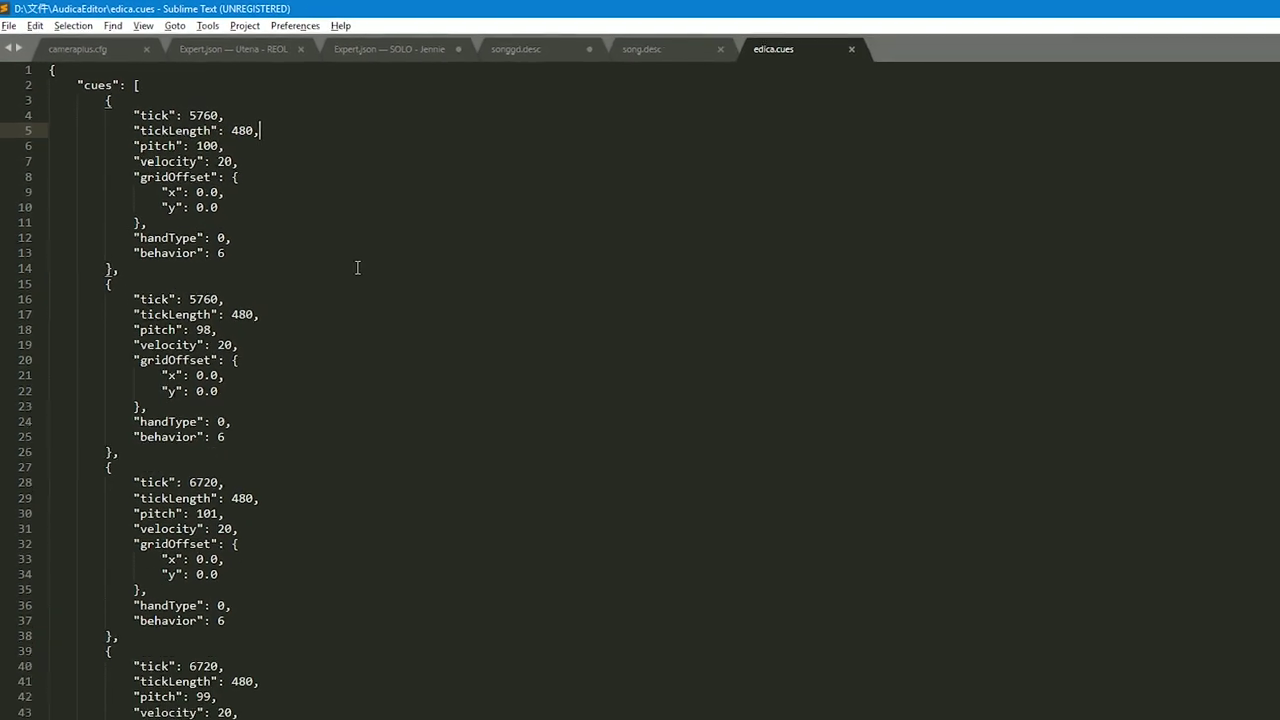
scroll(505, 384, "up", 2)
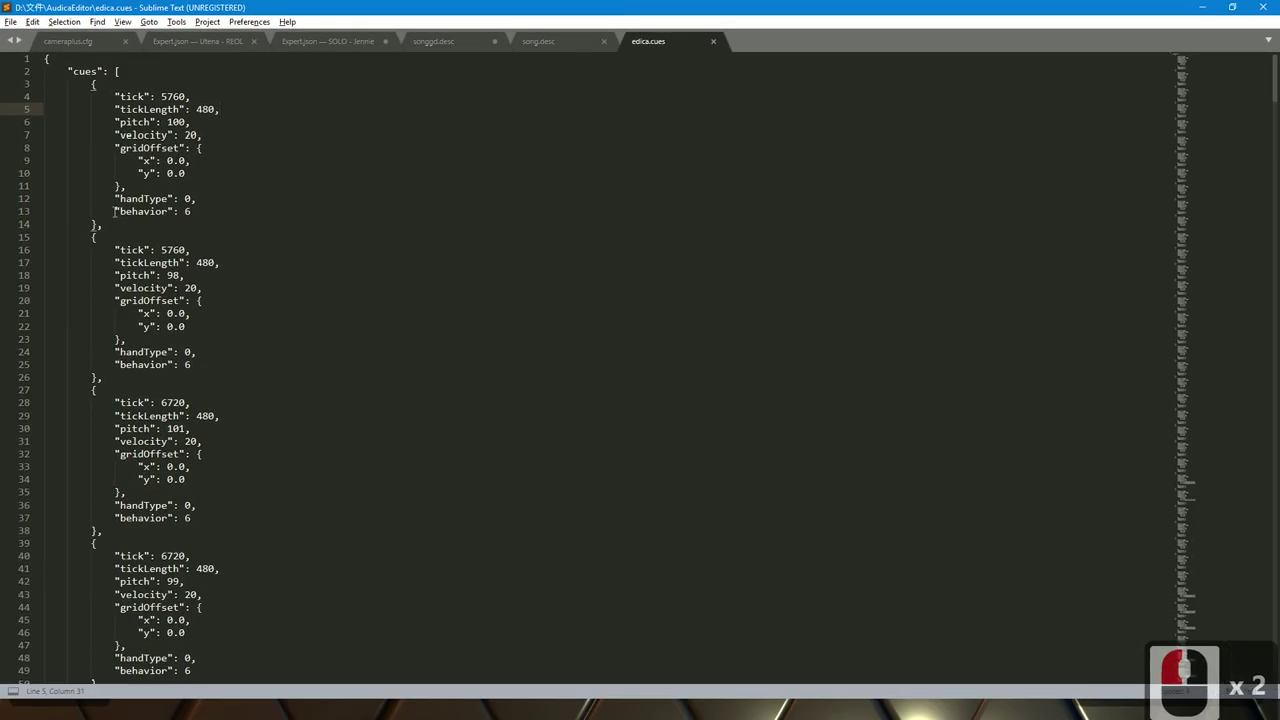
left_click(114, 211)
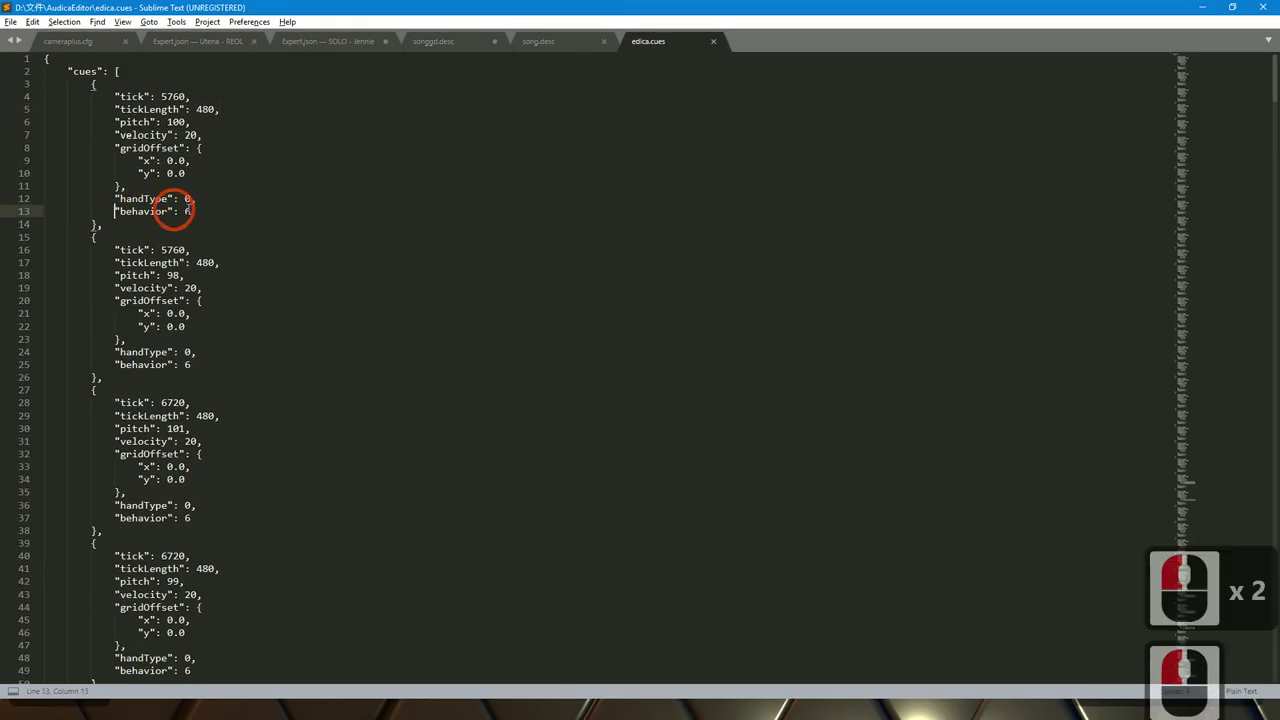
left_click(193, 211, "shift")
key("ctrl+c")
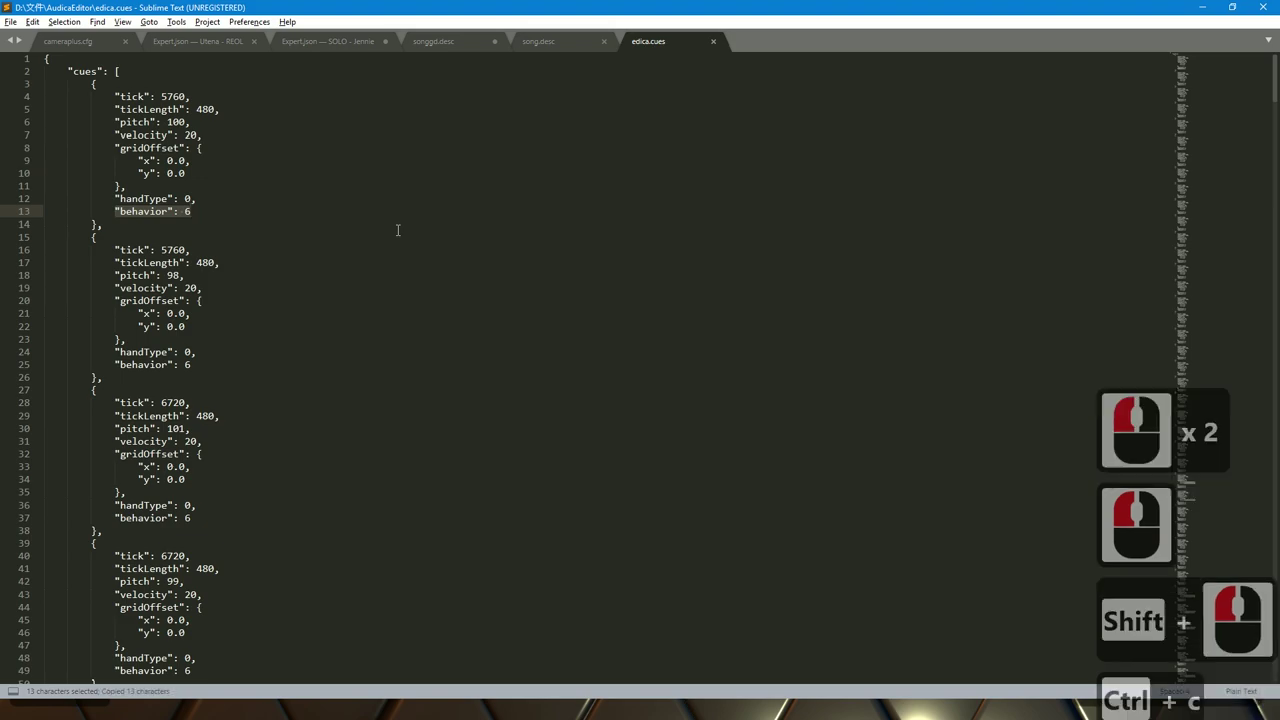
Step: Search edica.cues for "behavior": 3 and step through its two matches
key("ctrl+f")
left_click(251, 670)
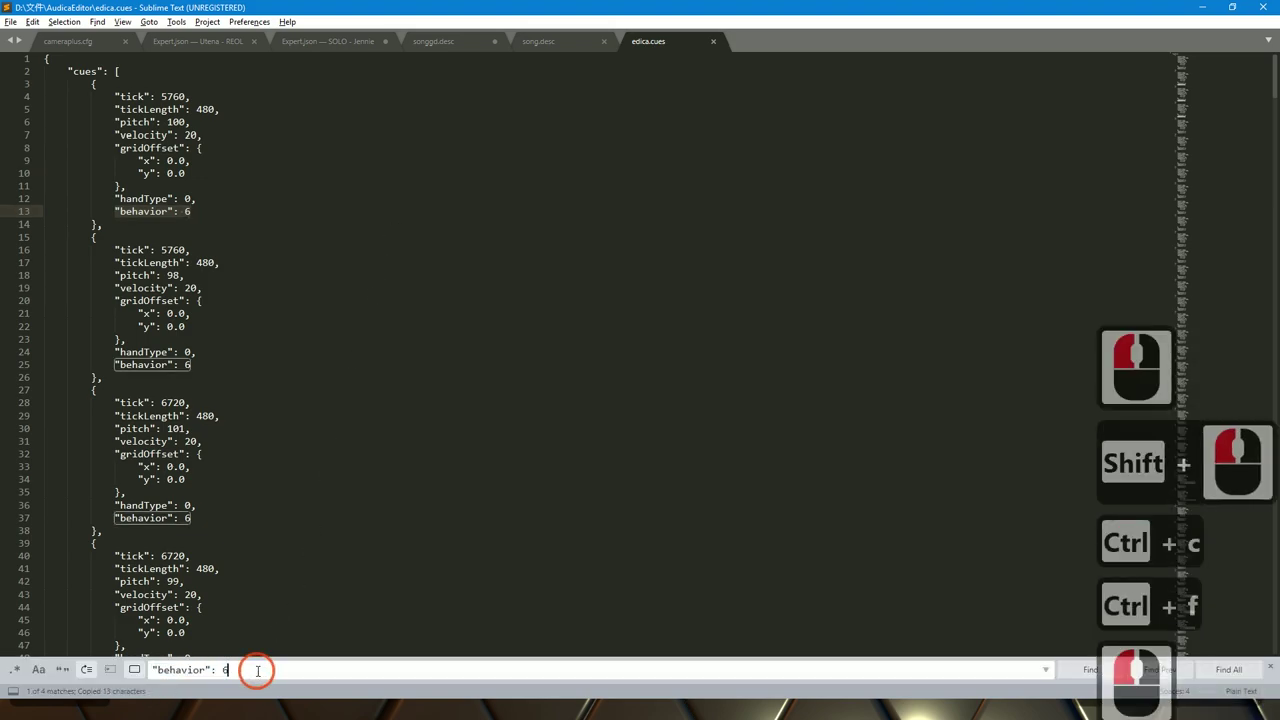
key("shift+Left")
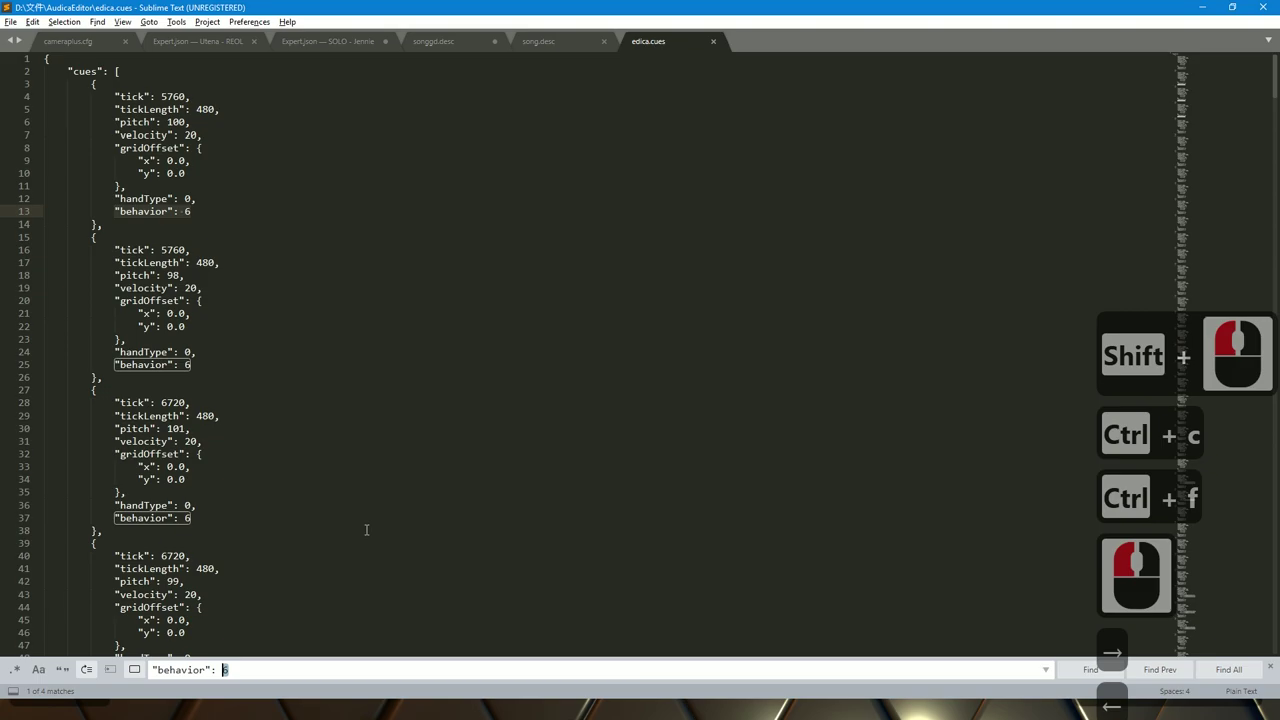
type("3")
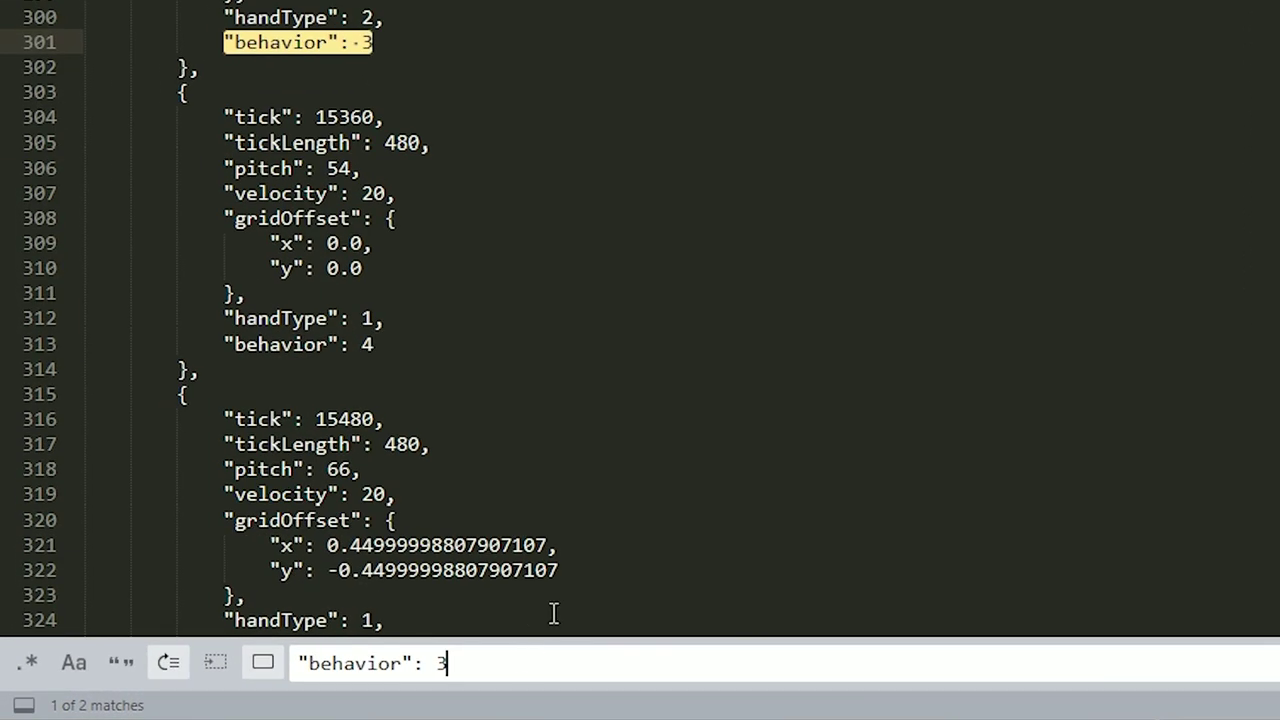
key("Return")
key("Return")
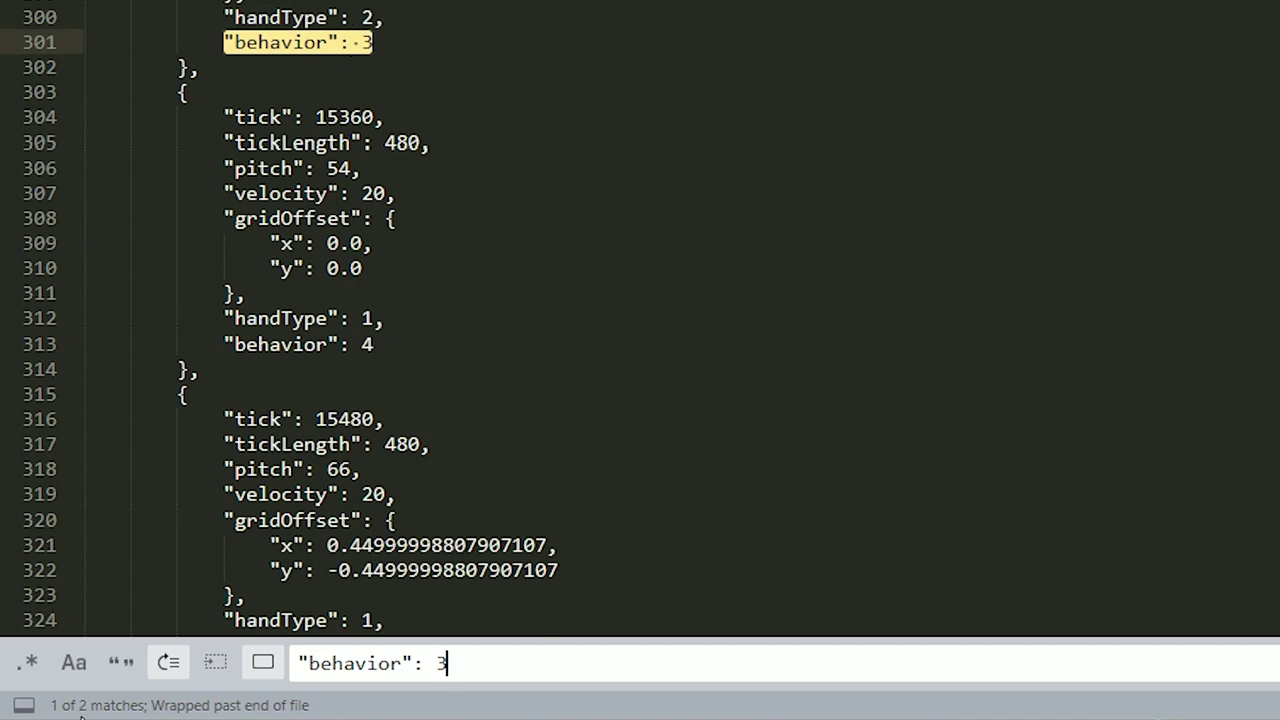
left_click(494, 671)
key("Return")
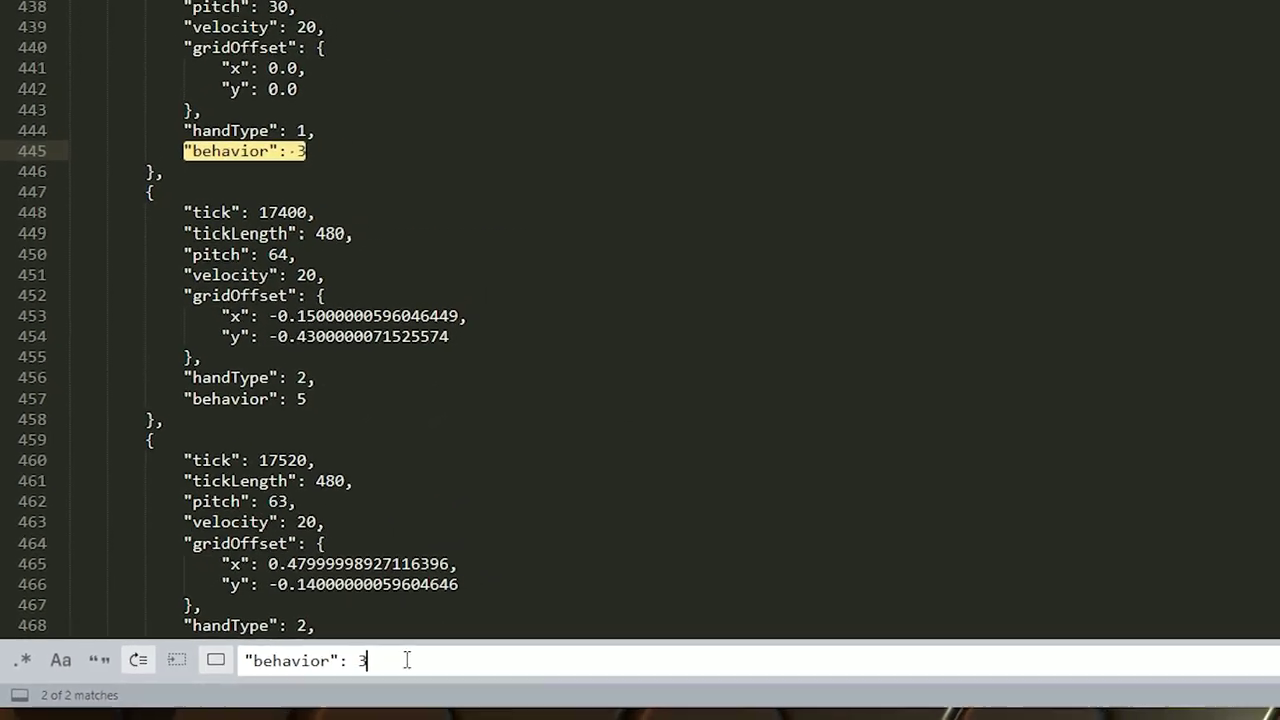
key("Return")
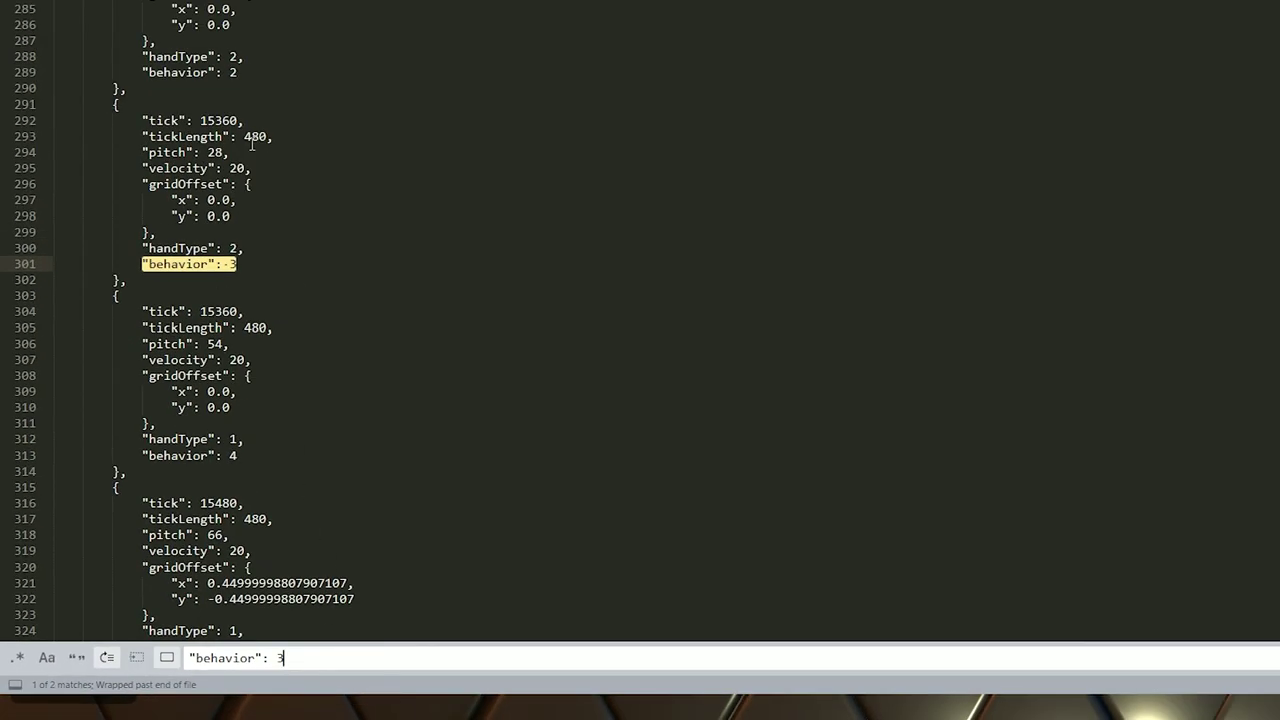
Step: Select the 480 tickLength value of the tick 15360 note on line 293
left_click(255, 137)
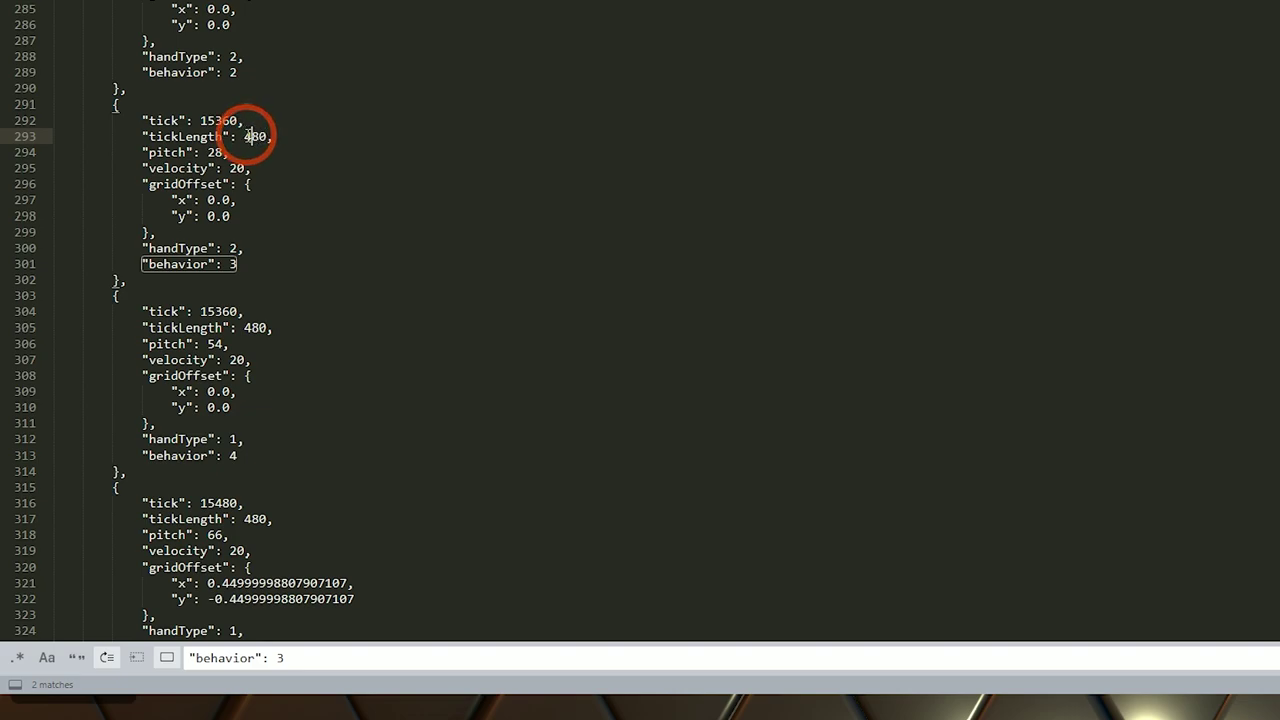
left_click(268, 136)
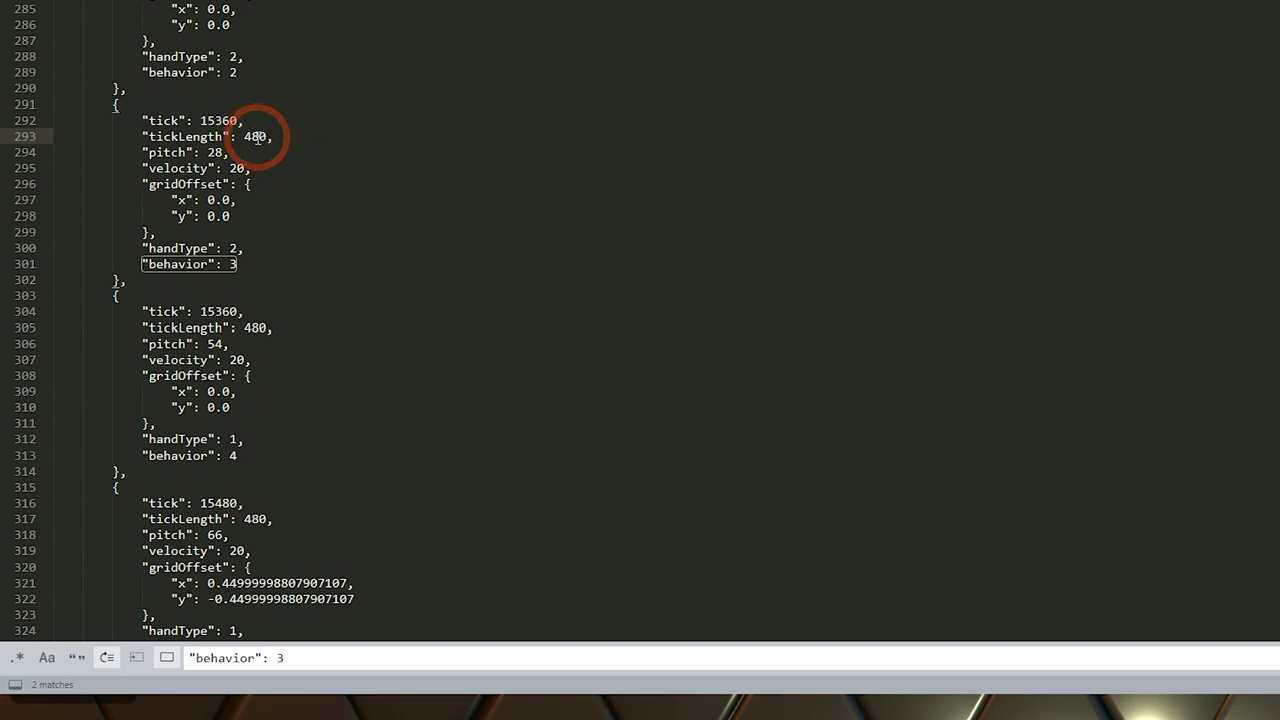
left_click(310, 156)
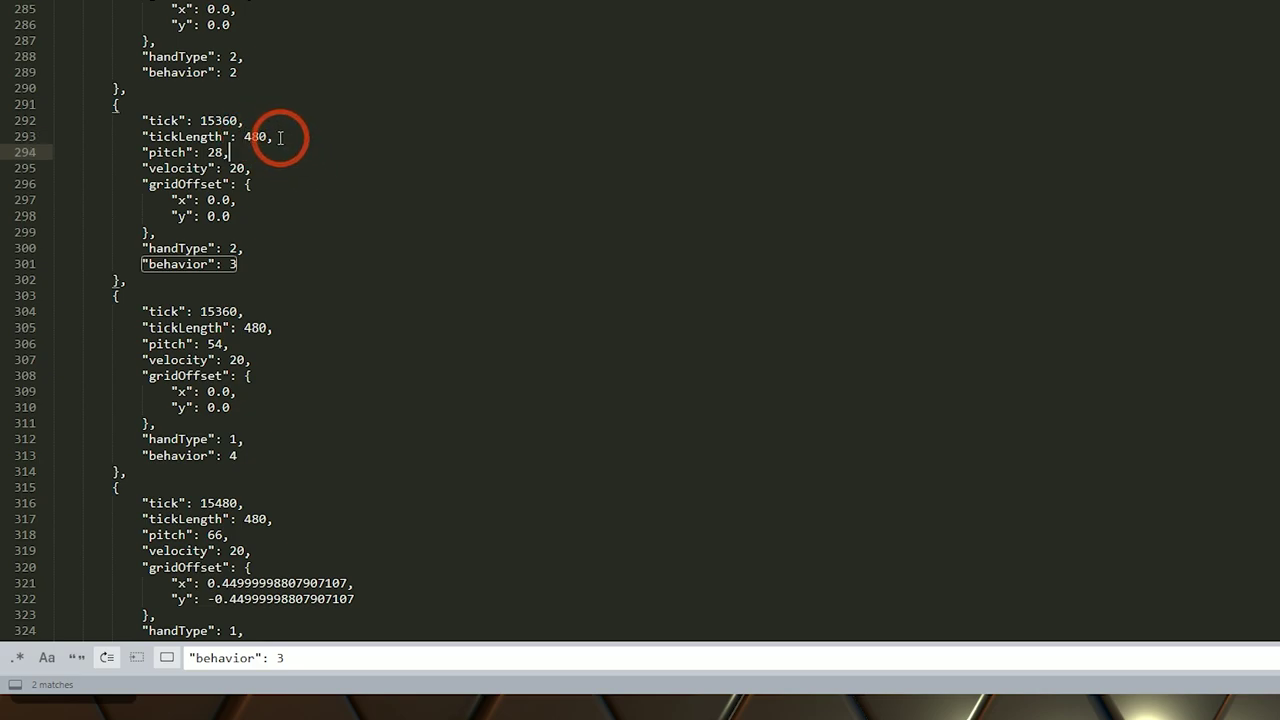
left_click(268, 136)
double_click(250, 136)
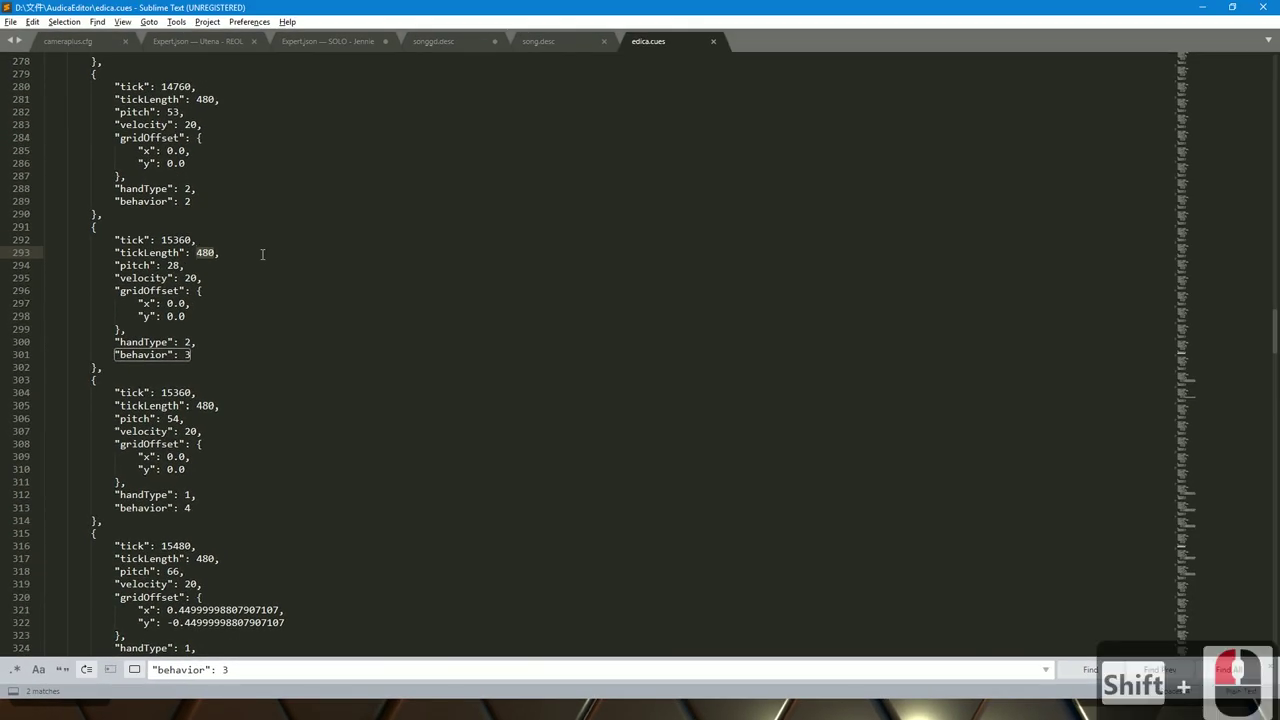
Step: Launch Calculator and compute 480 × 3 = 1,440
key("super")
type("calcul")
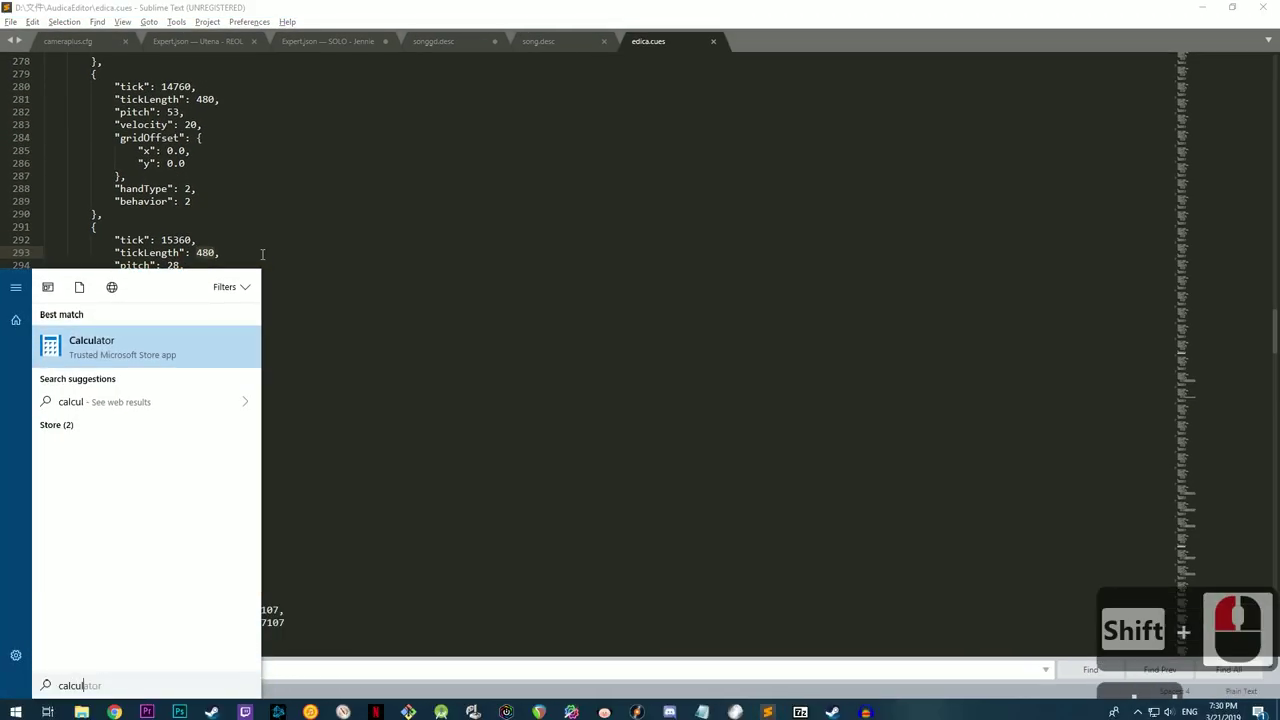
key("Return")
left_click(245, 443)
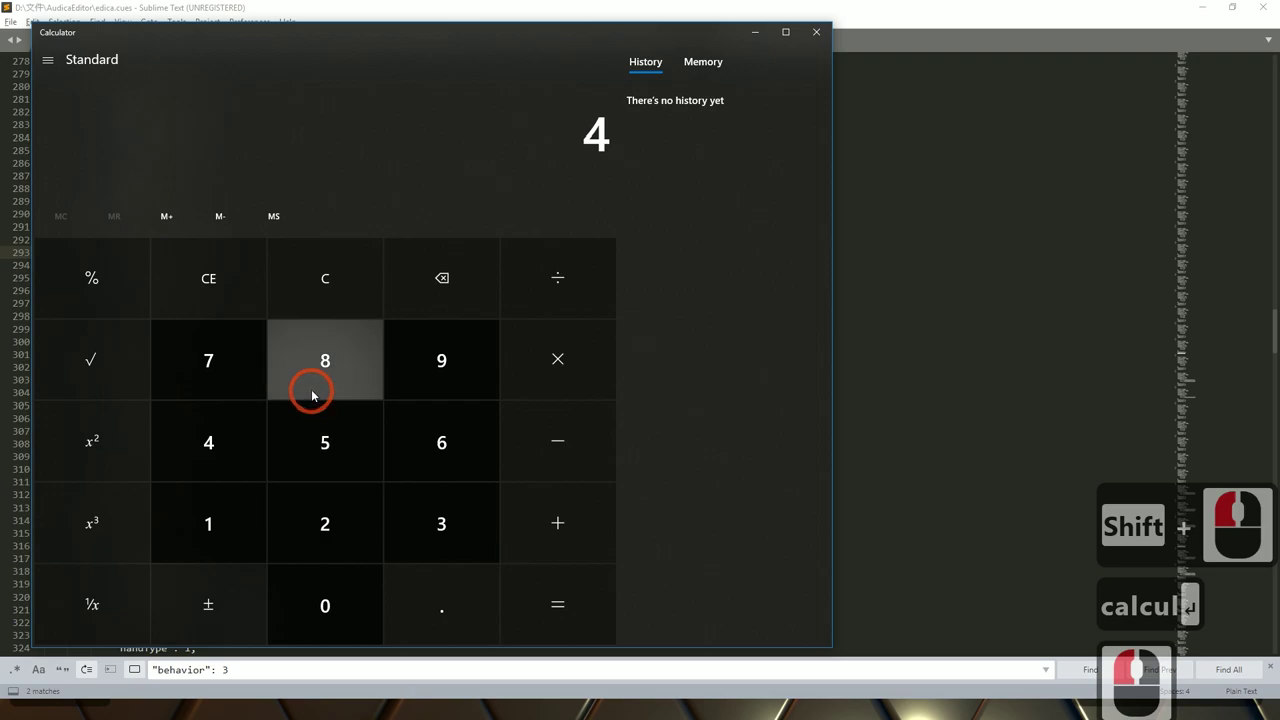
left_click(311, 395)
left_click(341, 592)
left_click(554, 357)
left_click(446, 523)
left_click(557, 603)
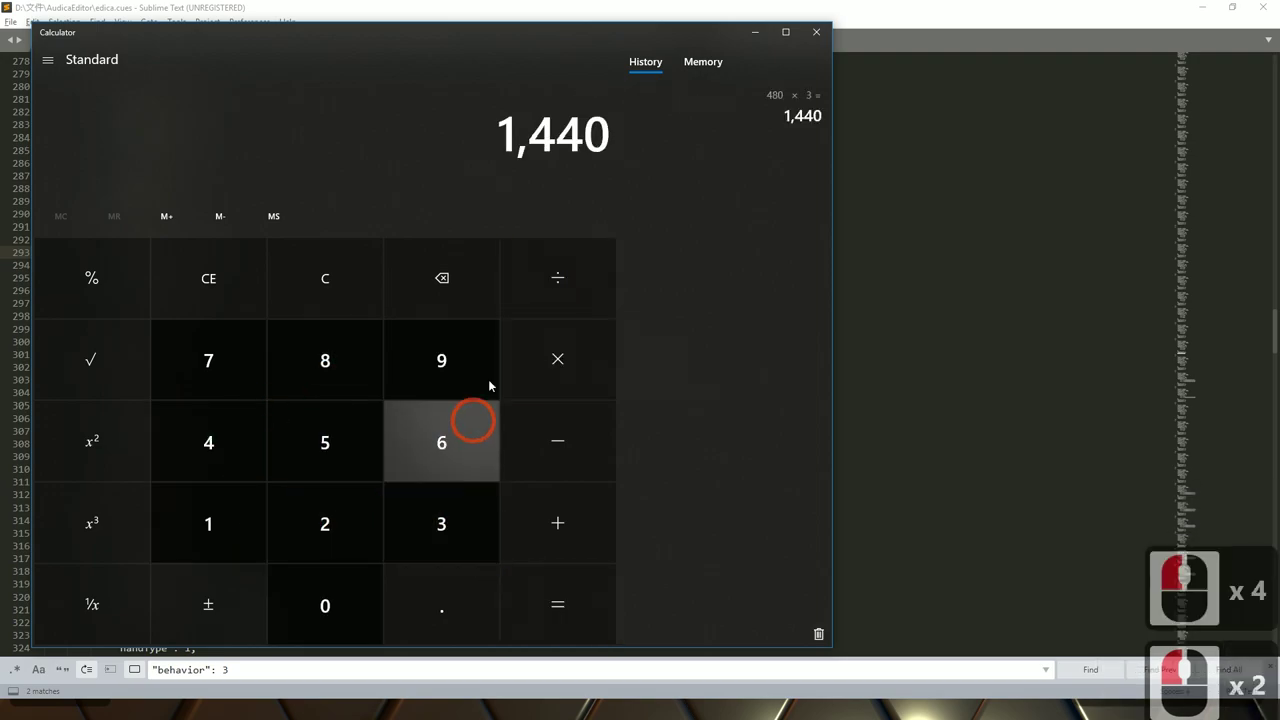
Step: Replace the first behavior-3 note's tickLength 480 with 1440
left_click(756, 33)
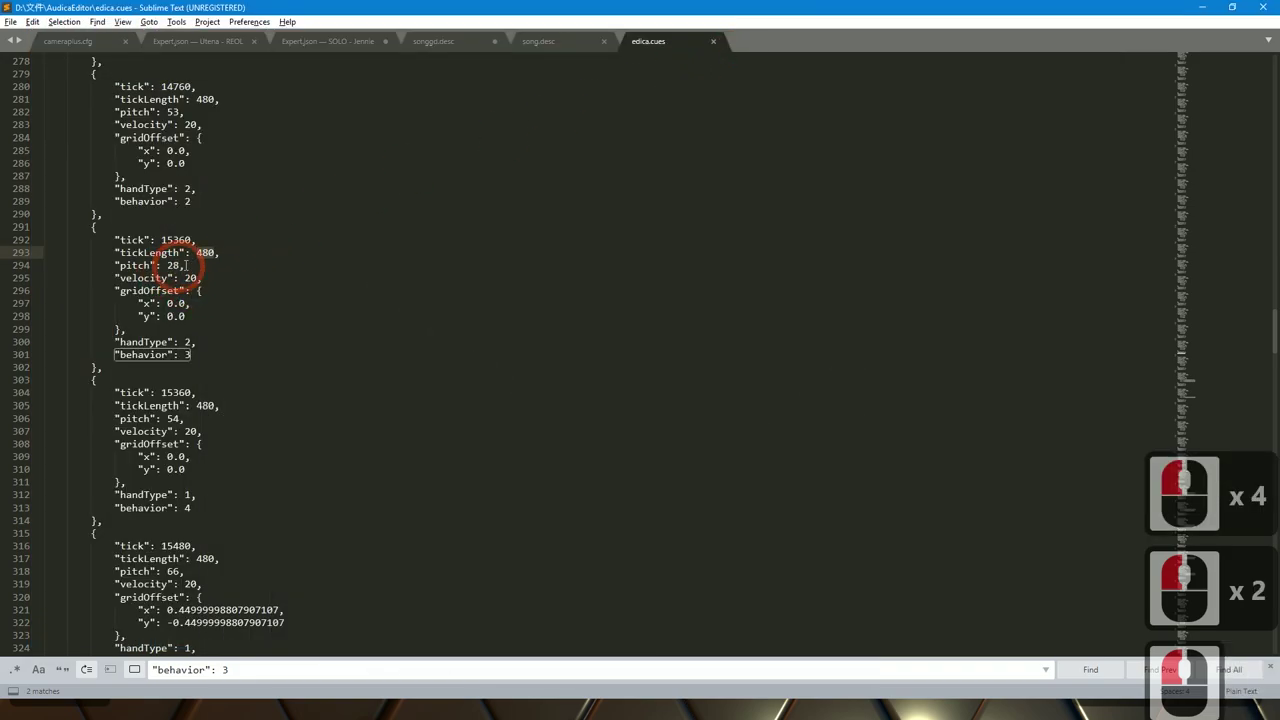
type("134")
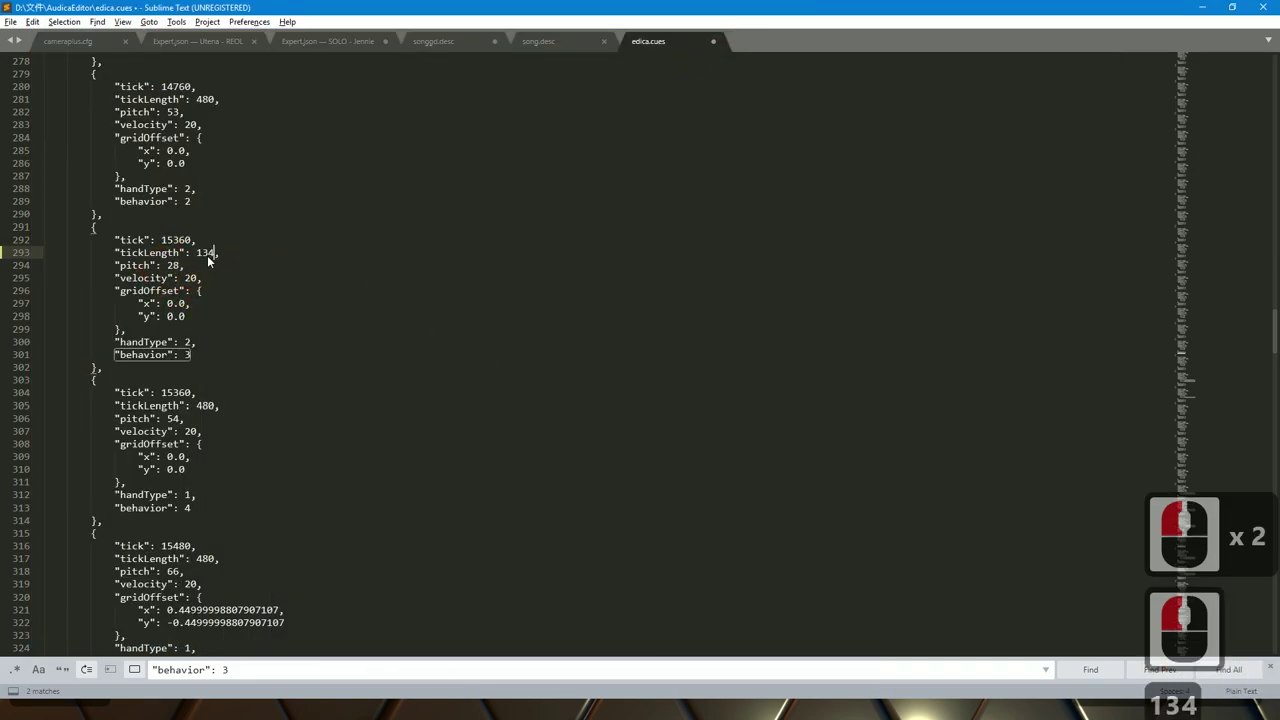
key("BackSpace")
key("BackSpace")
type("440")
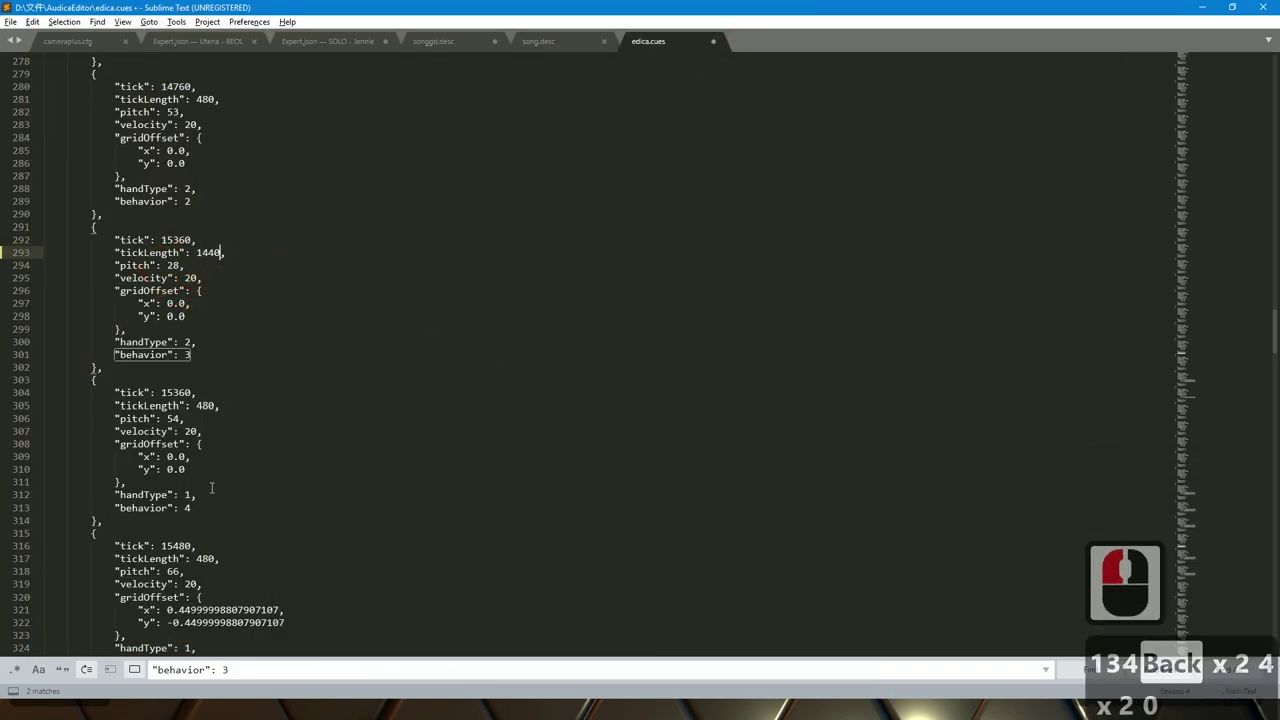
Step: Set the second behavior-3 note's tickLength to 1440 and save edica.cues
left_click(258, 669)
key("Return")
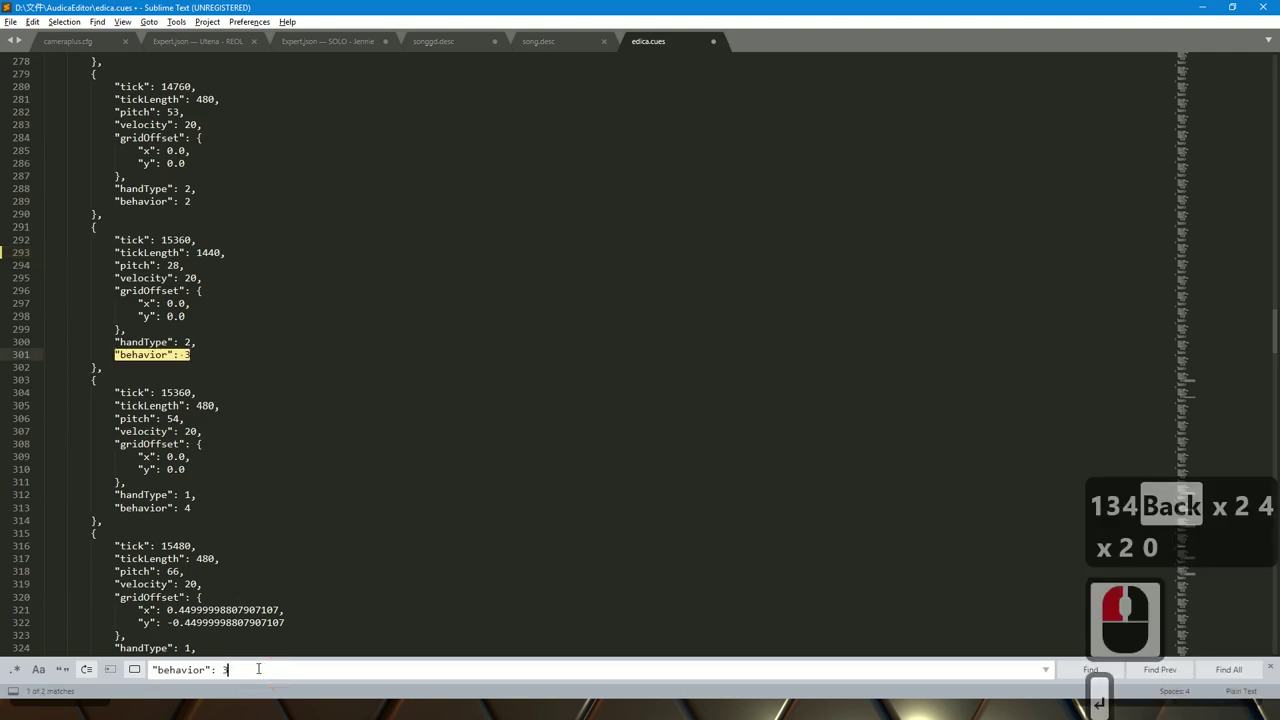
key("Return")
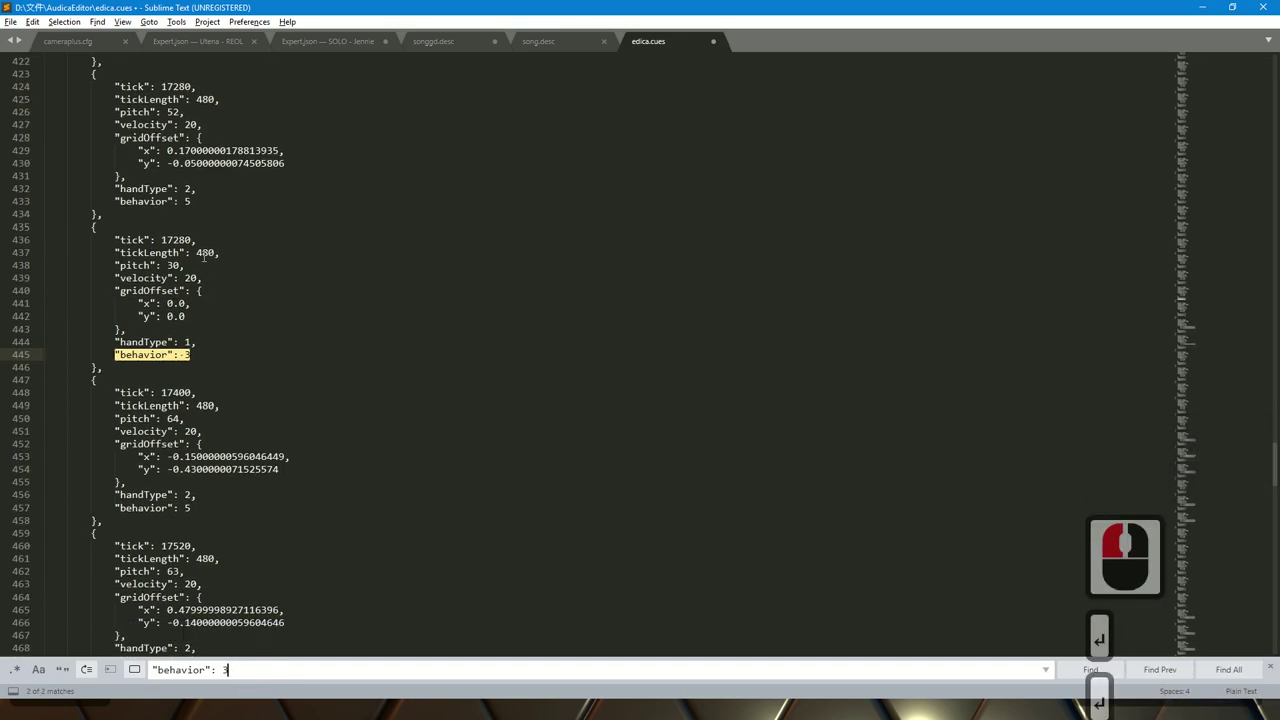
double_click(206, 252)
type("1440")
left_click(266, 290)
key("ctrl+s")
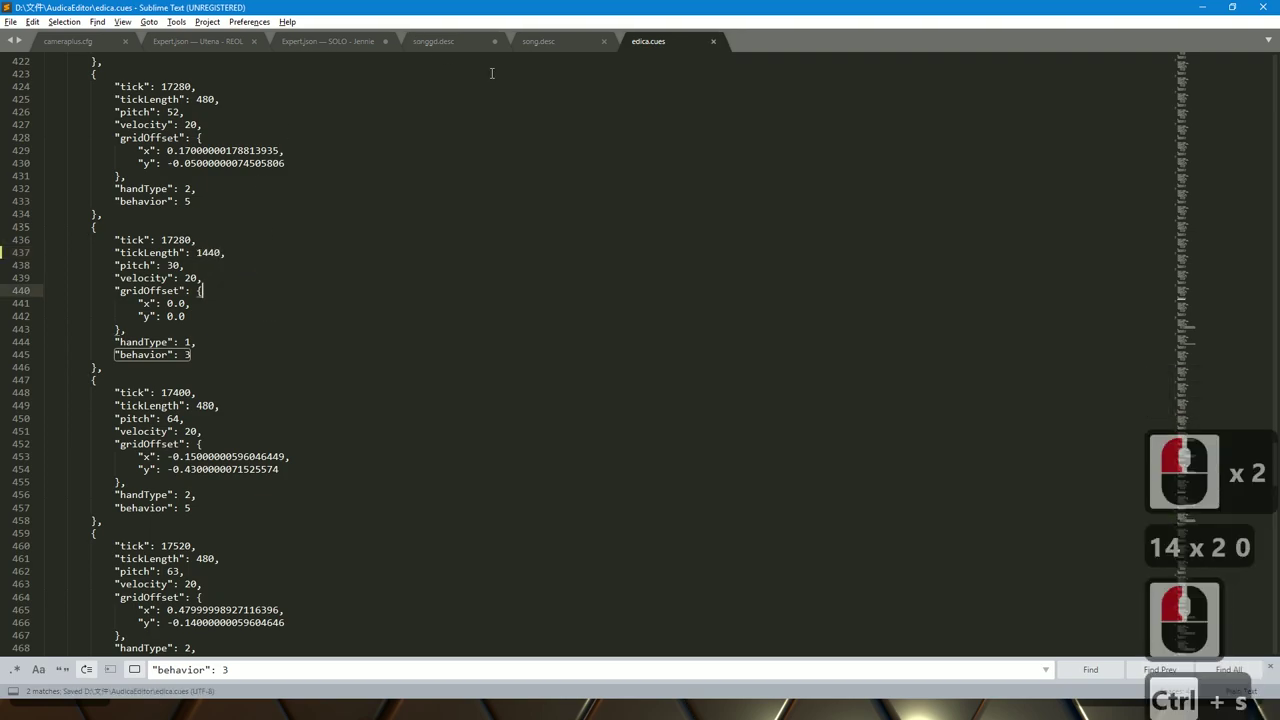
key("alt+Tab")
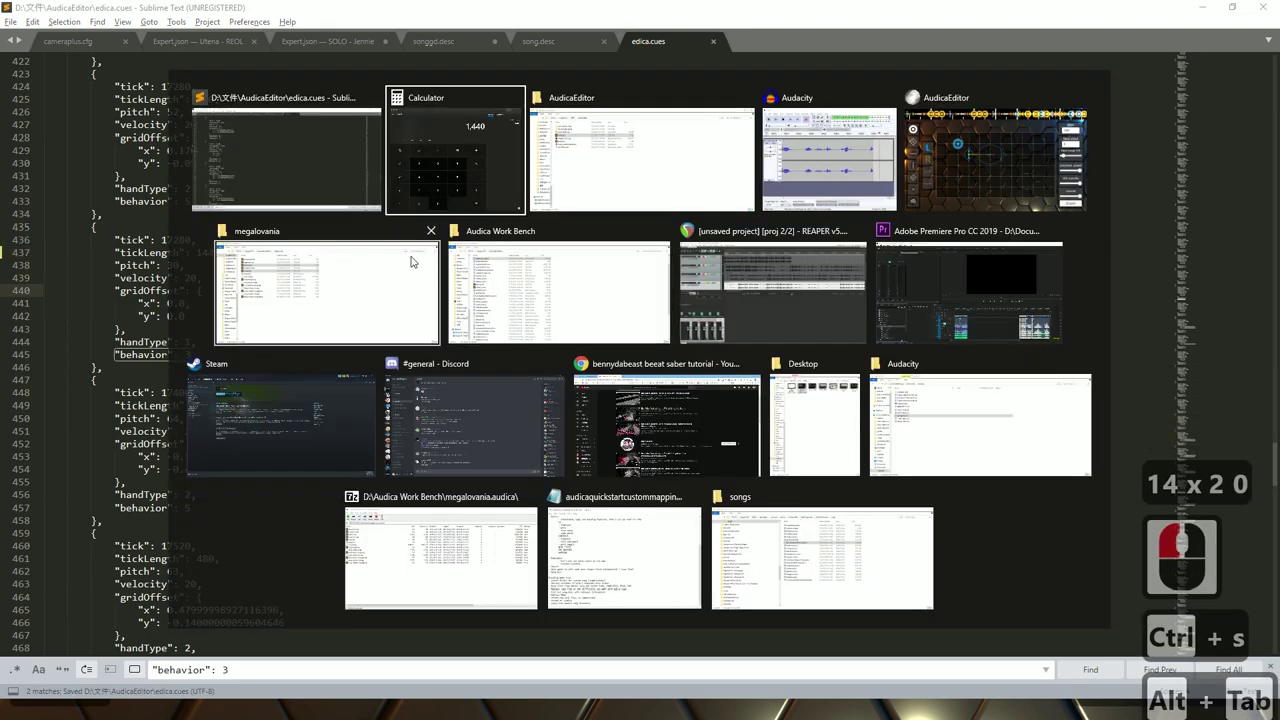
left_click(590, 203)
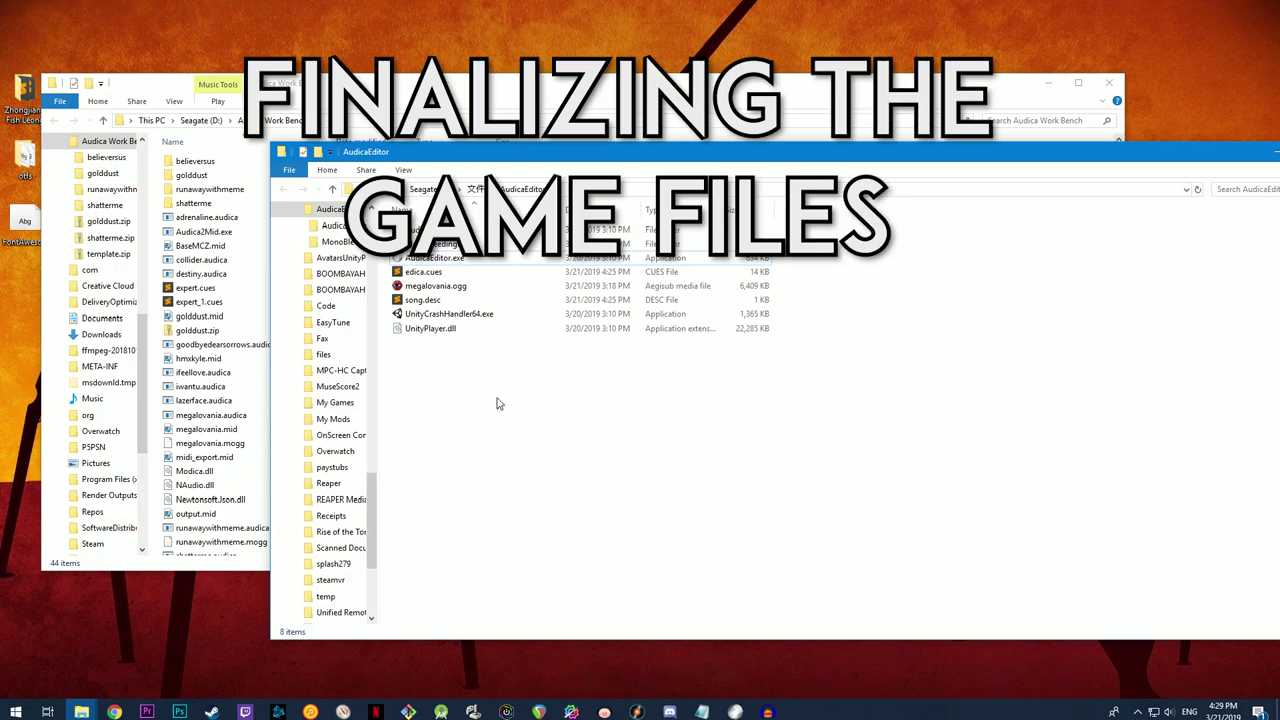
left_click(450, 270)
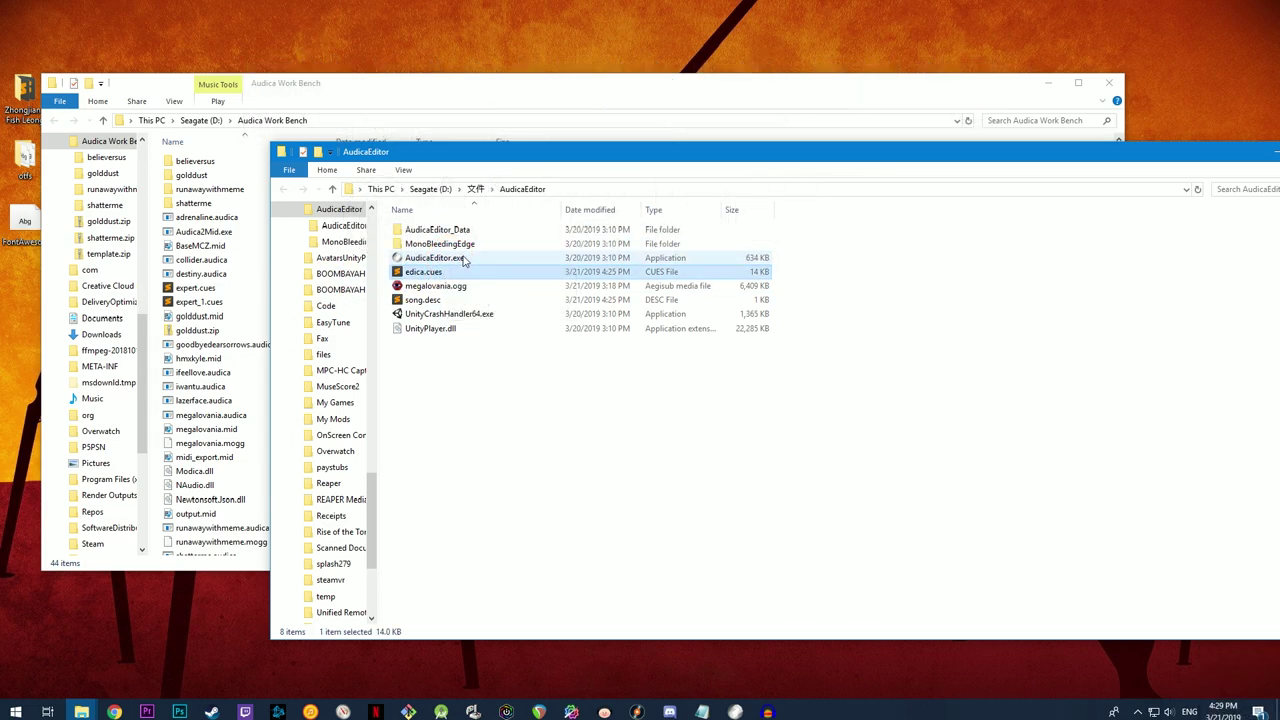
left_click(421, 300)
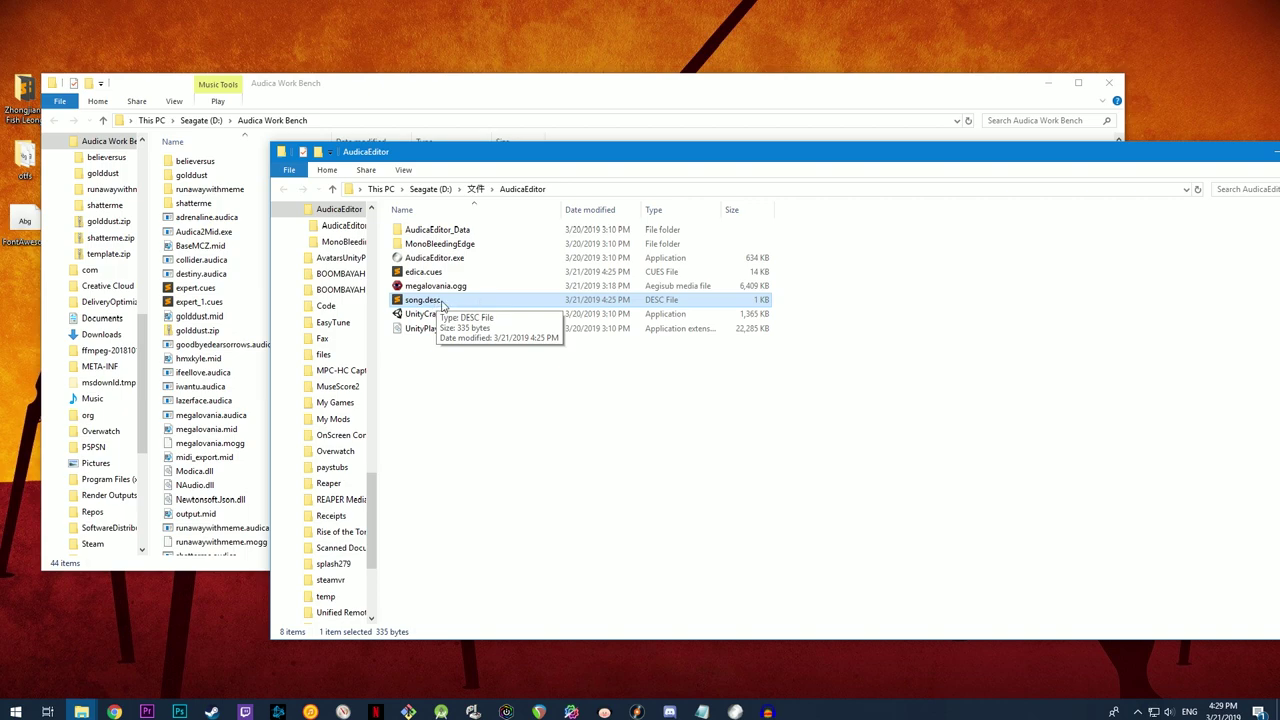
Step: Open song.desc in Sublime Text, maximize it, and place the caret in the songID value
double_click(455, 300)
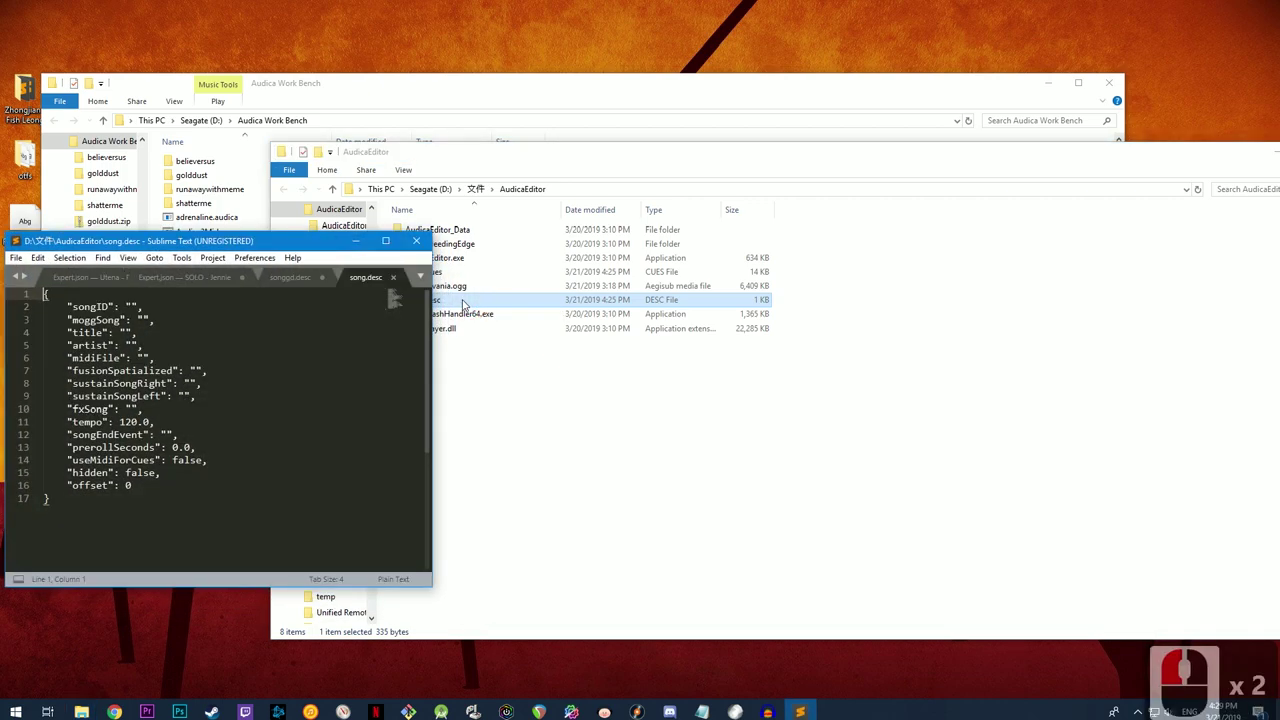
left_click(385, 240)
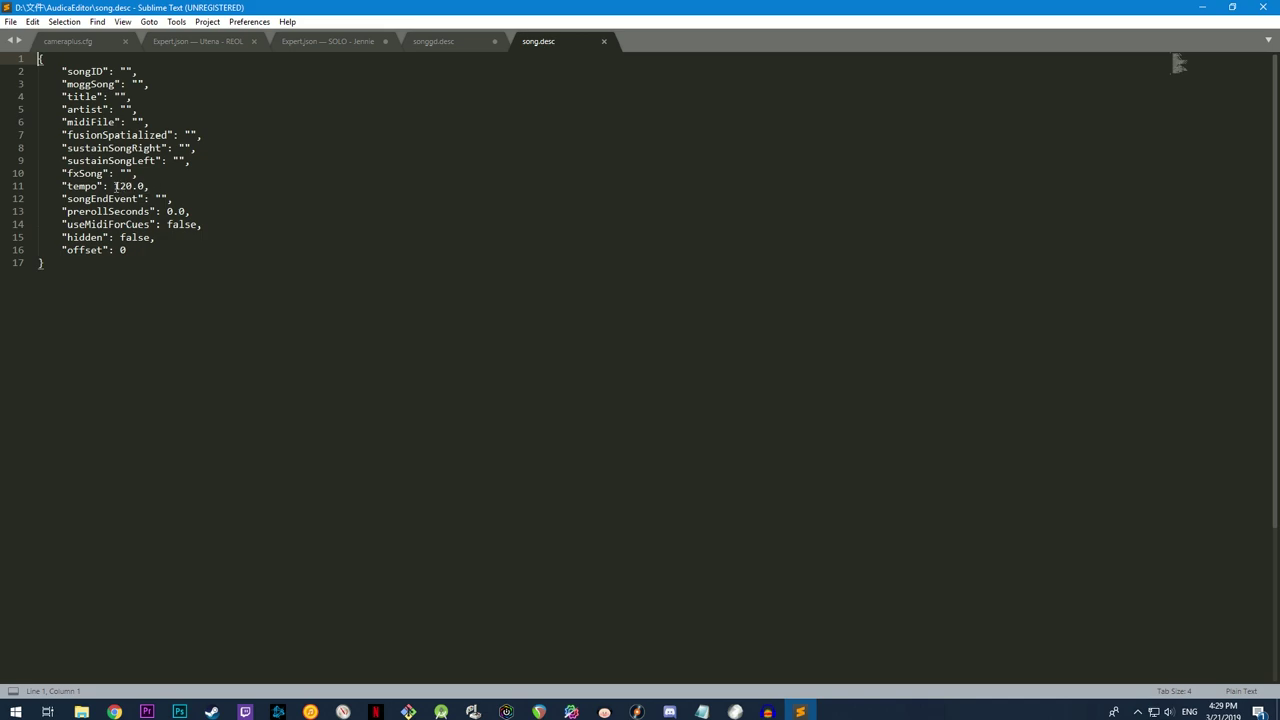
left_click(127, 70)
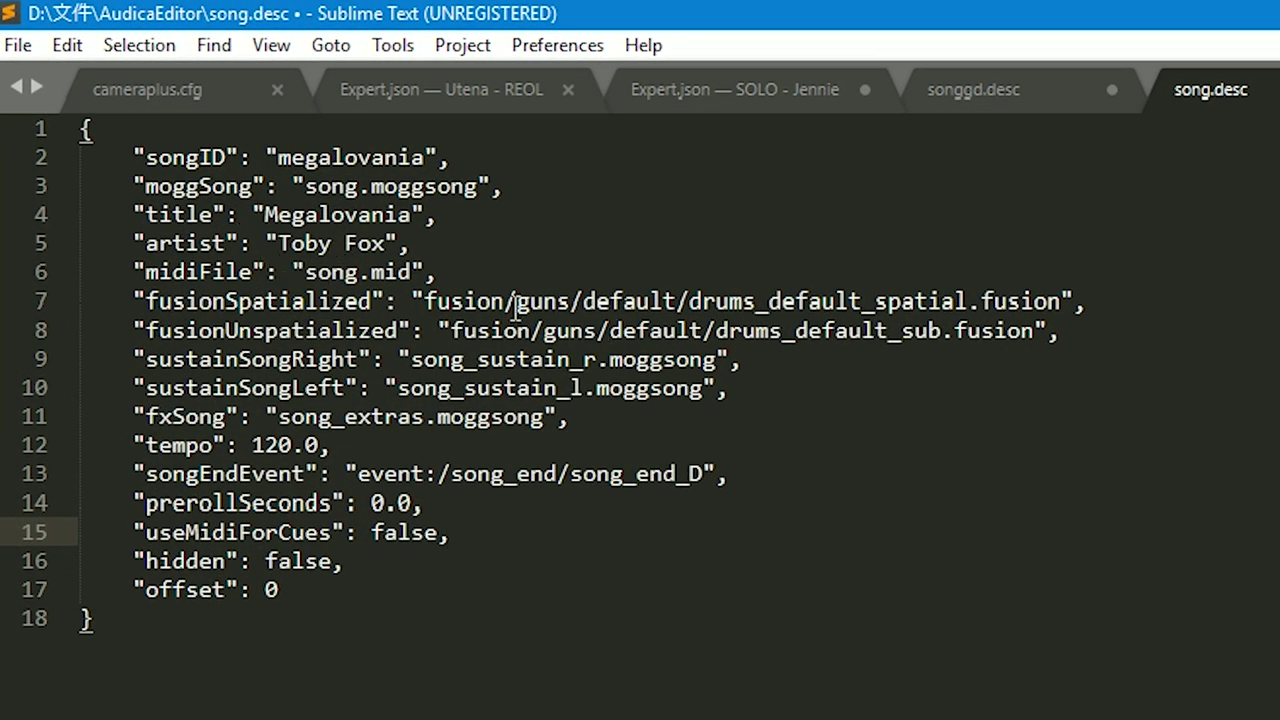
left_click(375, 290)
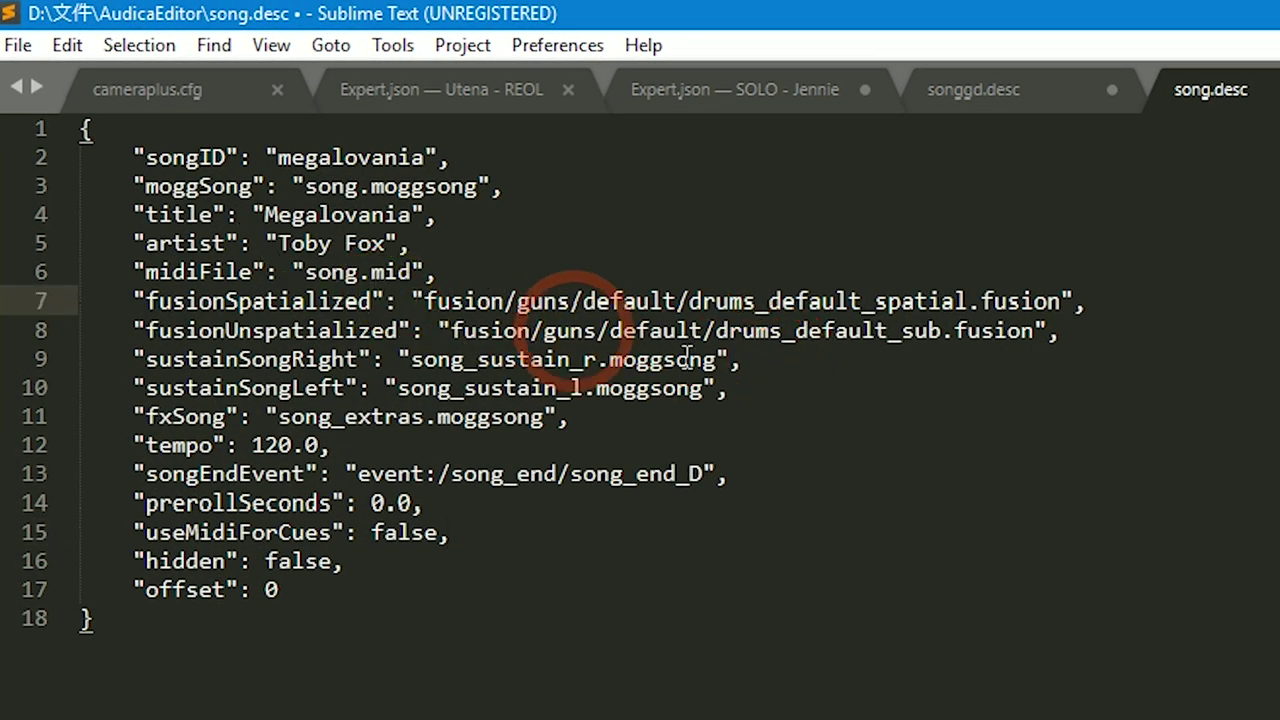
left_click(470, 271)
left_click(132, 271)
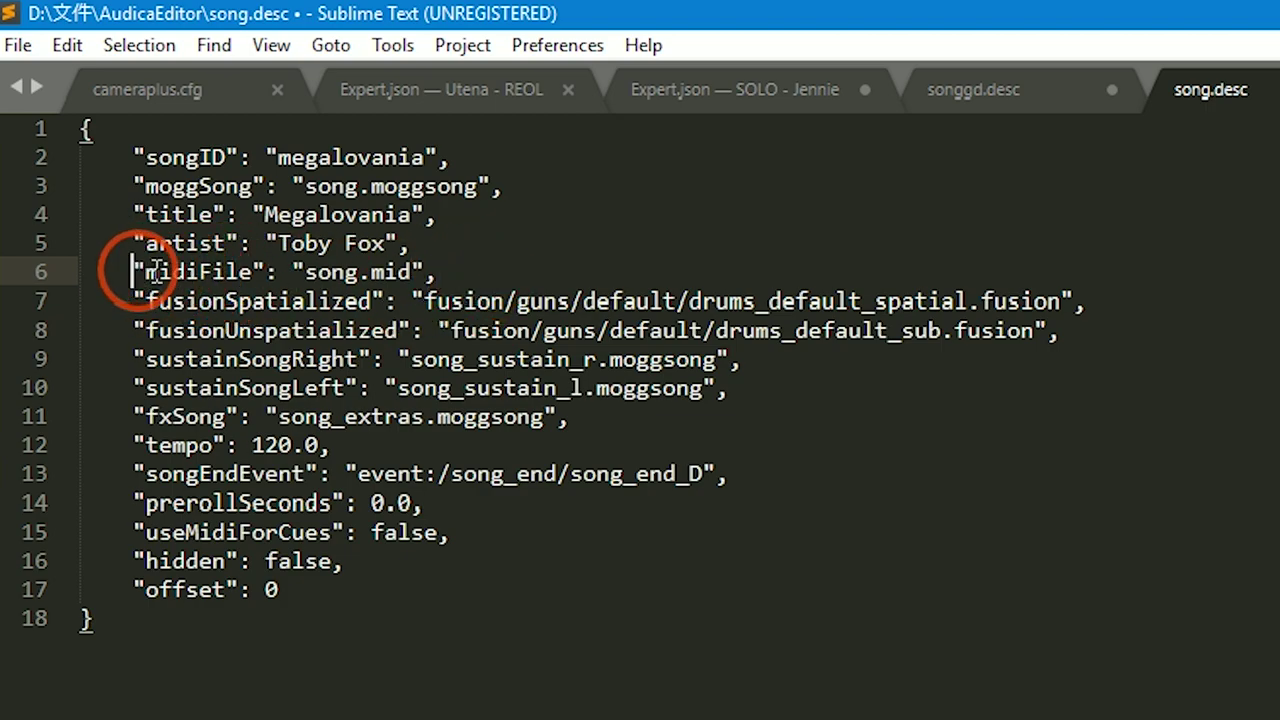
left_click(646, 420)
left_click(135, 271)
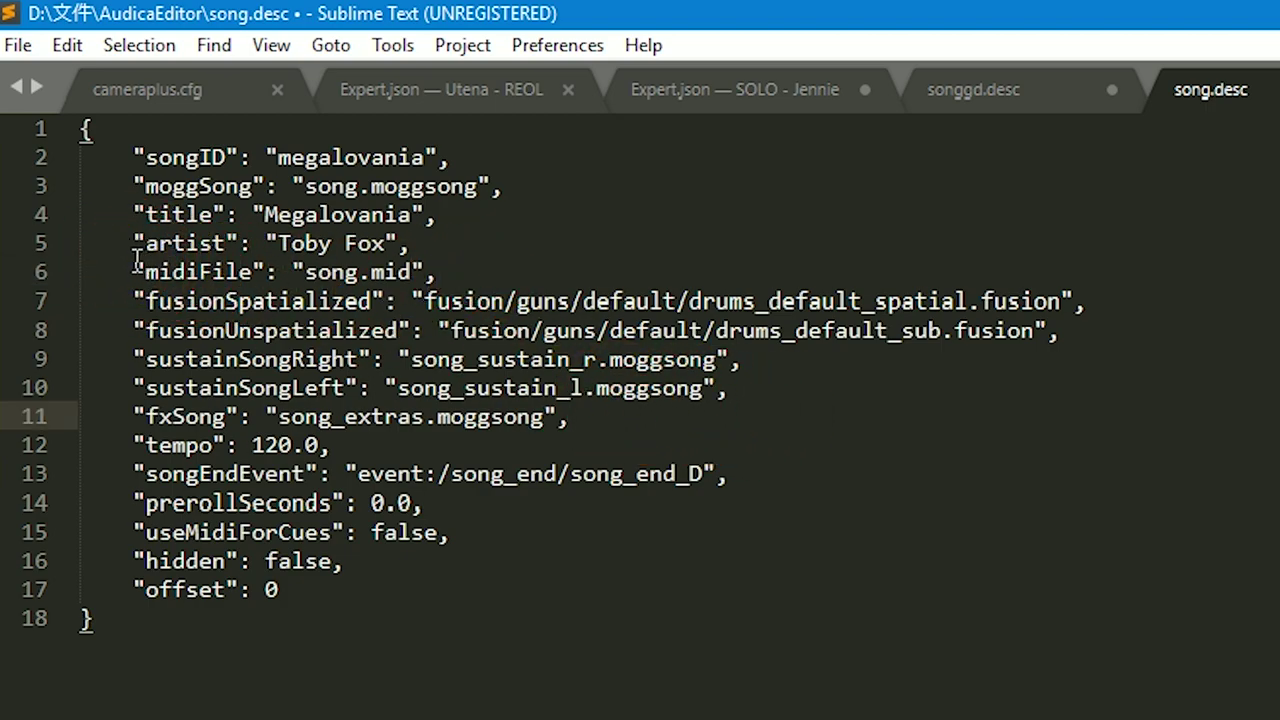
left_click(624, 416, "shift")
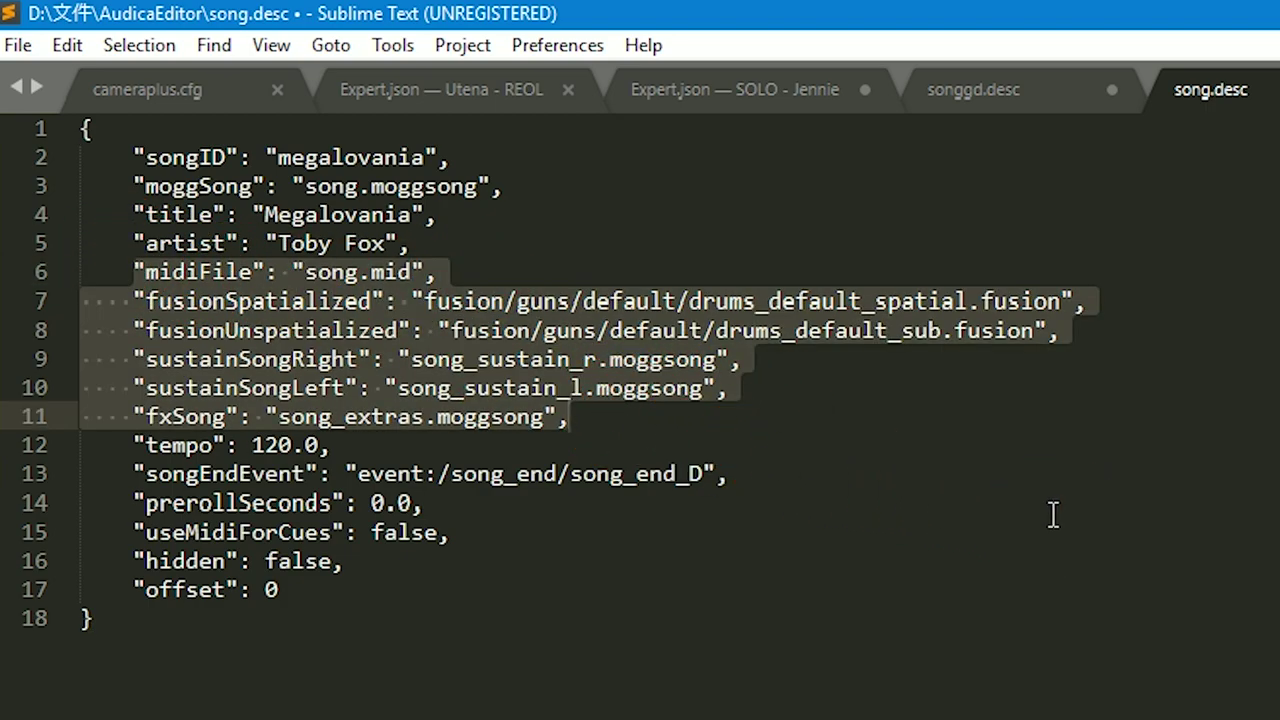
left_click(827, 498)
left_click(356, 442)
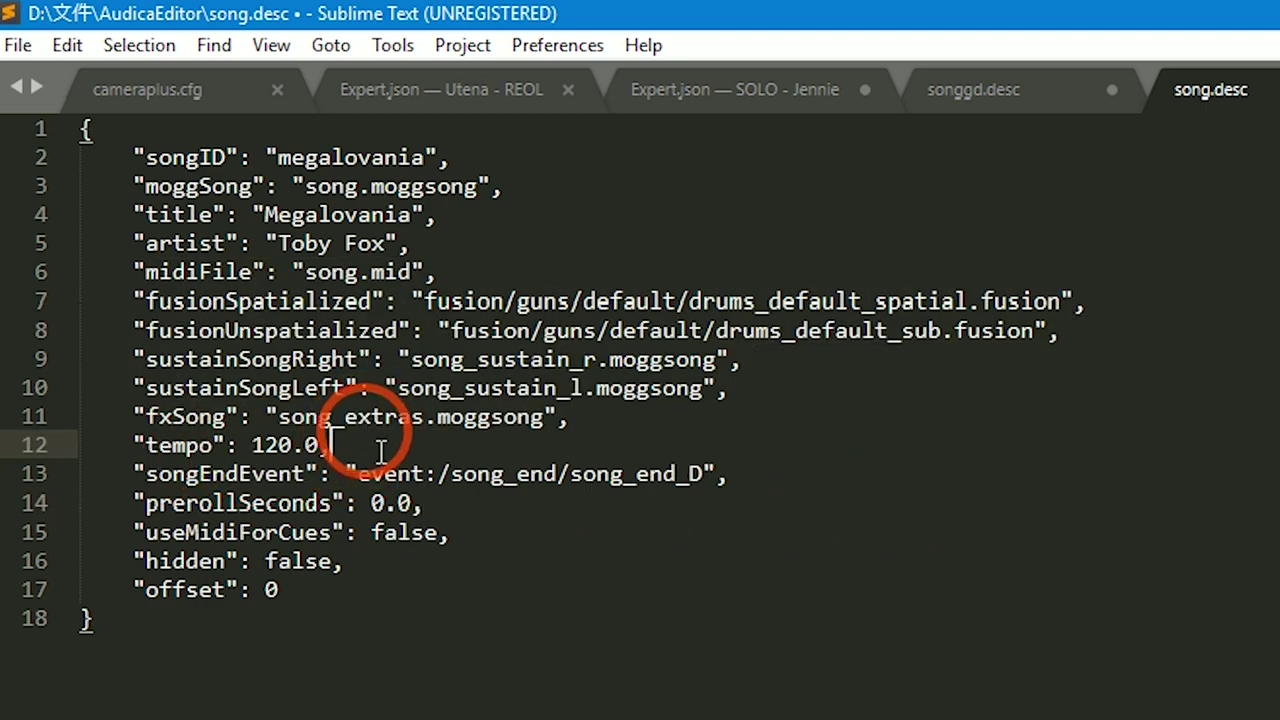
left_click(529, 474)
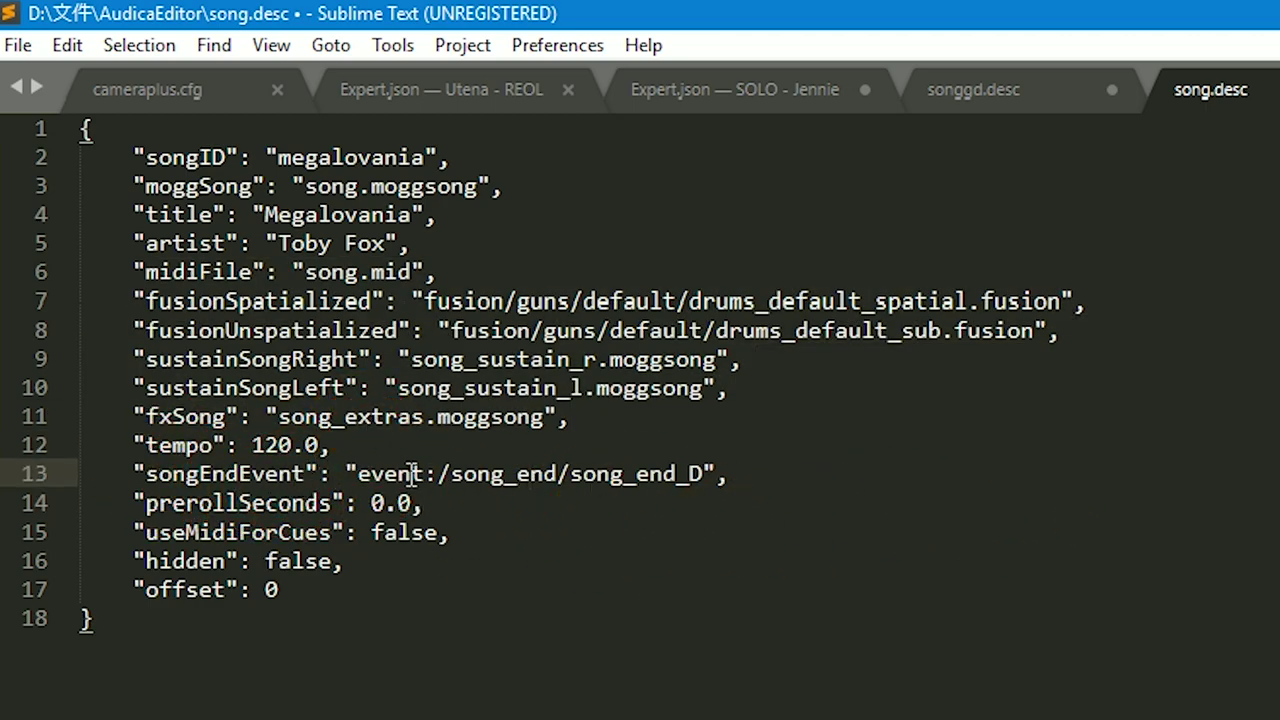
left_click(704, 474)
left_click(515, 531)
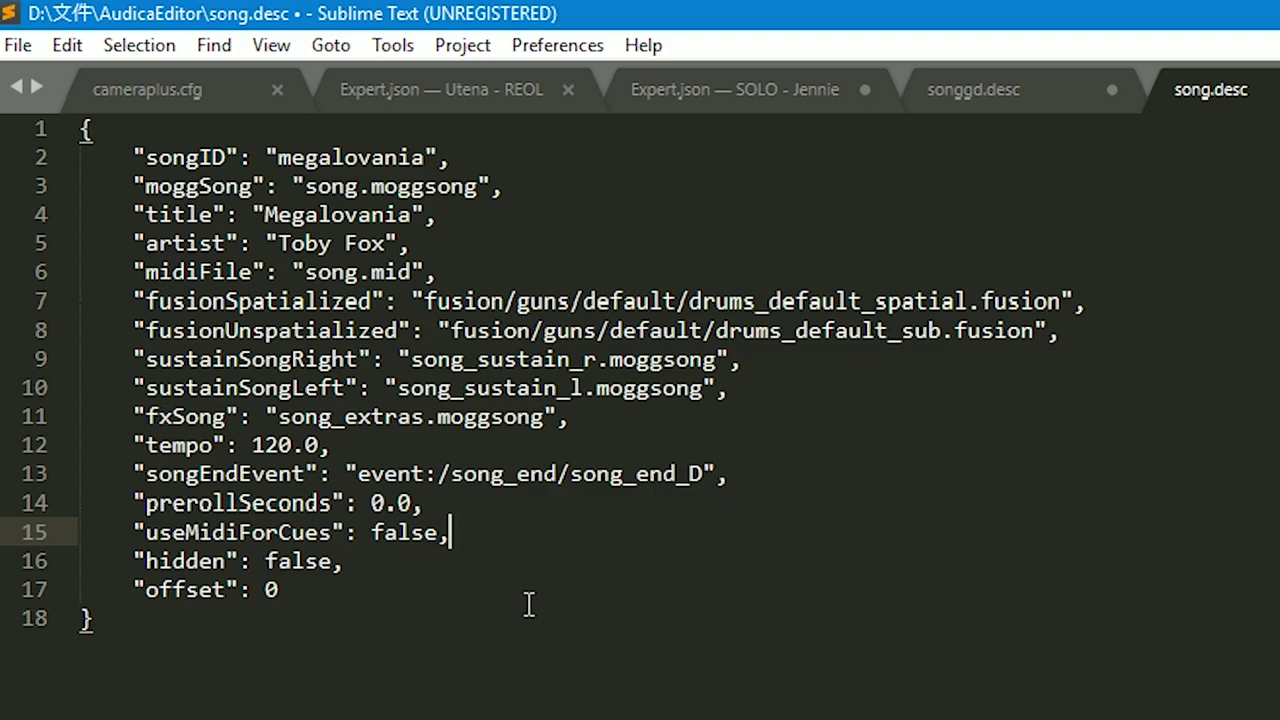
left_click(573, 611)
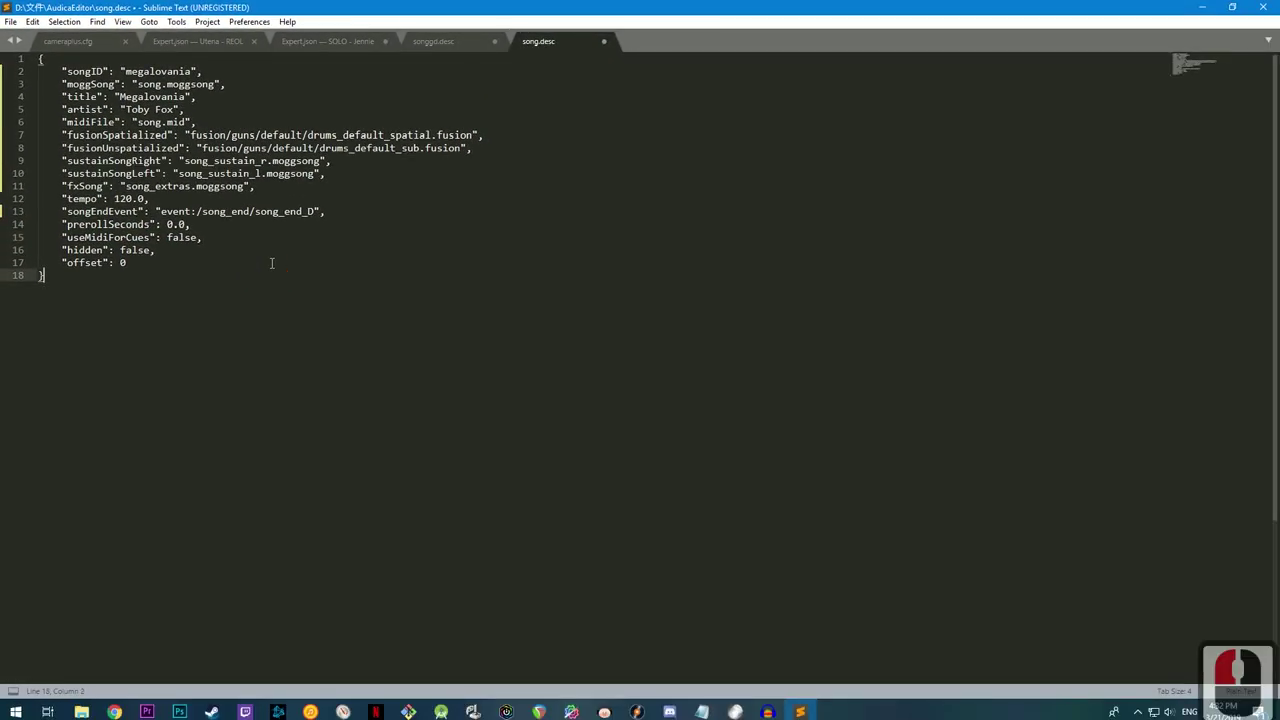
Step: Save song.desc and rename edica.cues to expert.cues
key("ctrl+s")
key("alt+Tab")
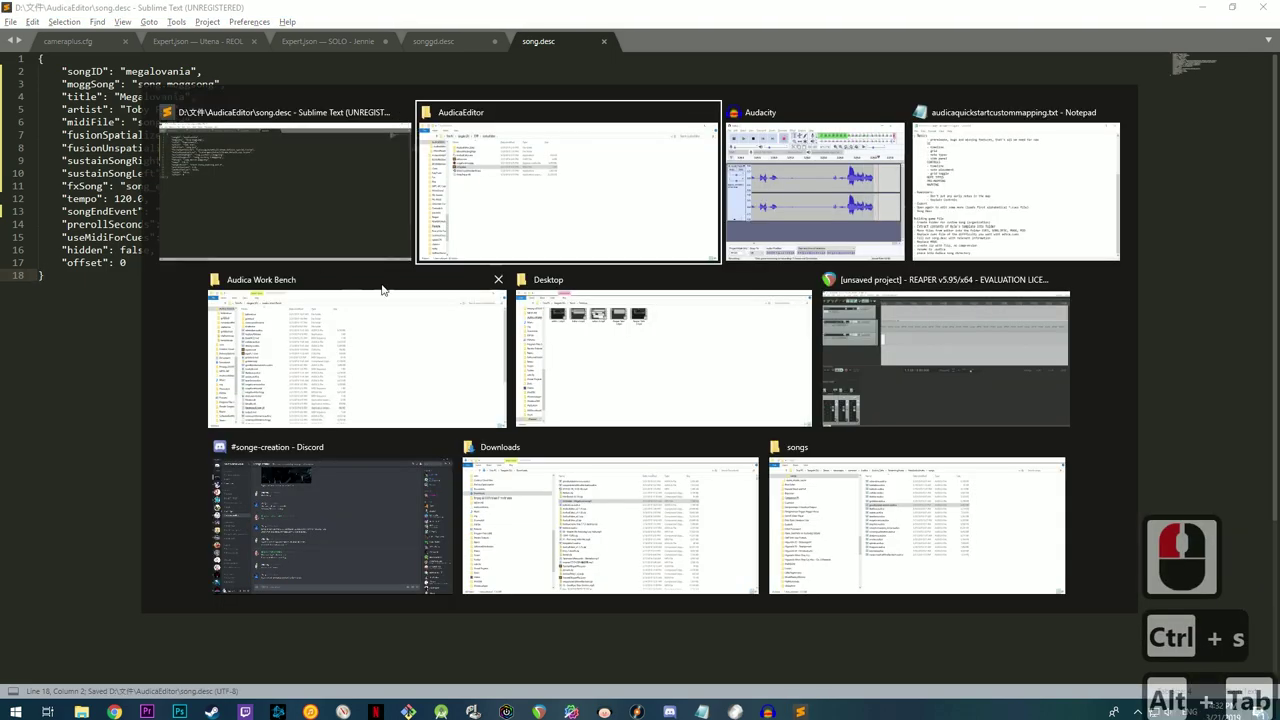
left_click(420, 298)
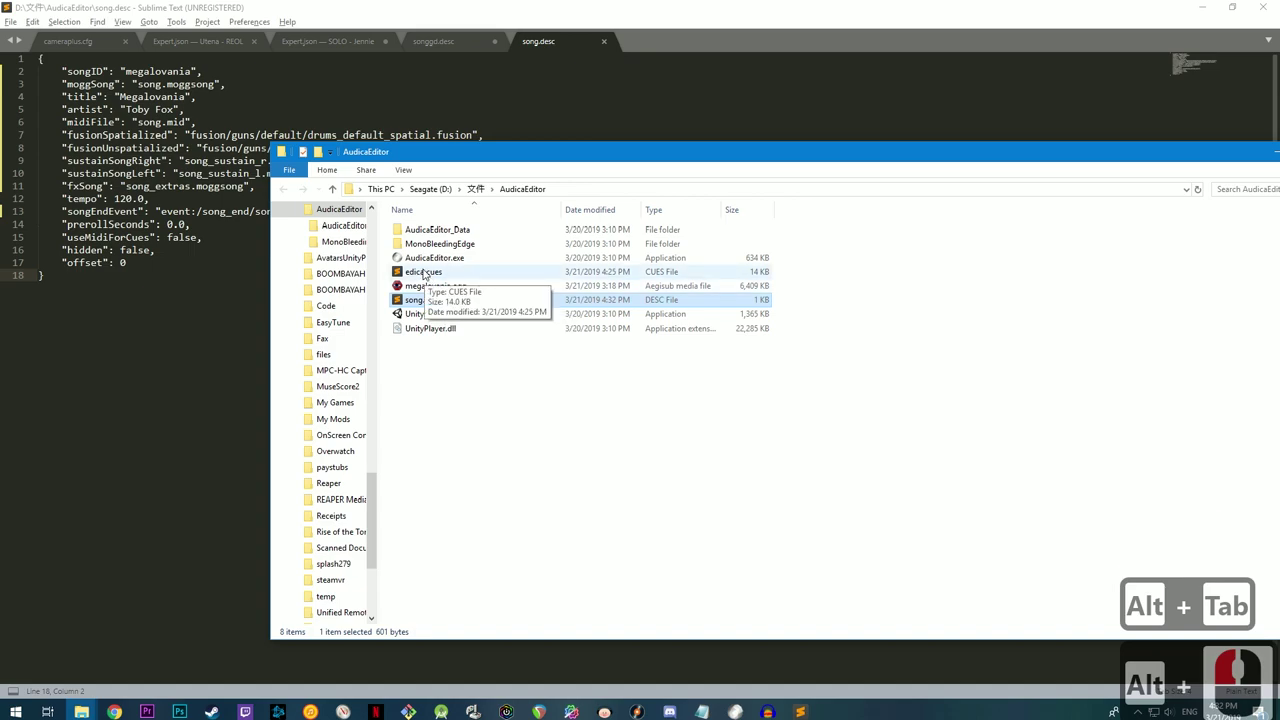
left_click(424, 272)
left_click(424, 272)
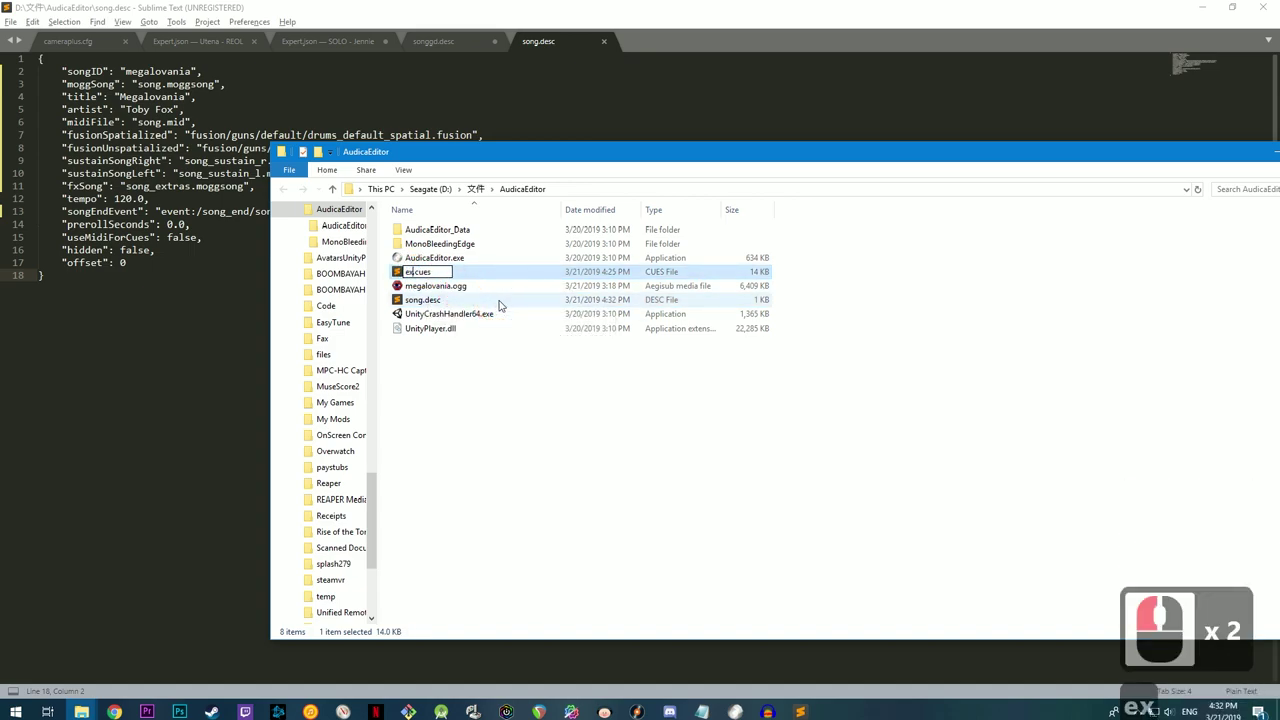
type("expert")
key("Return")
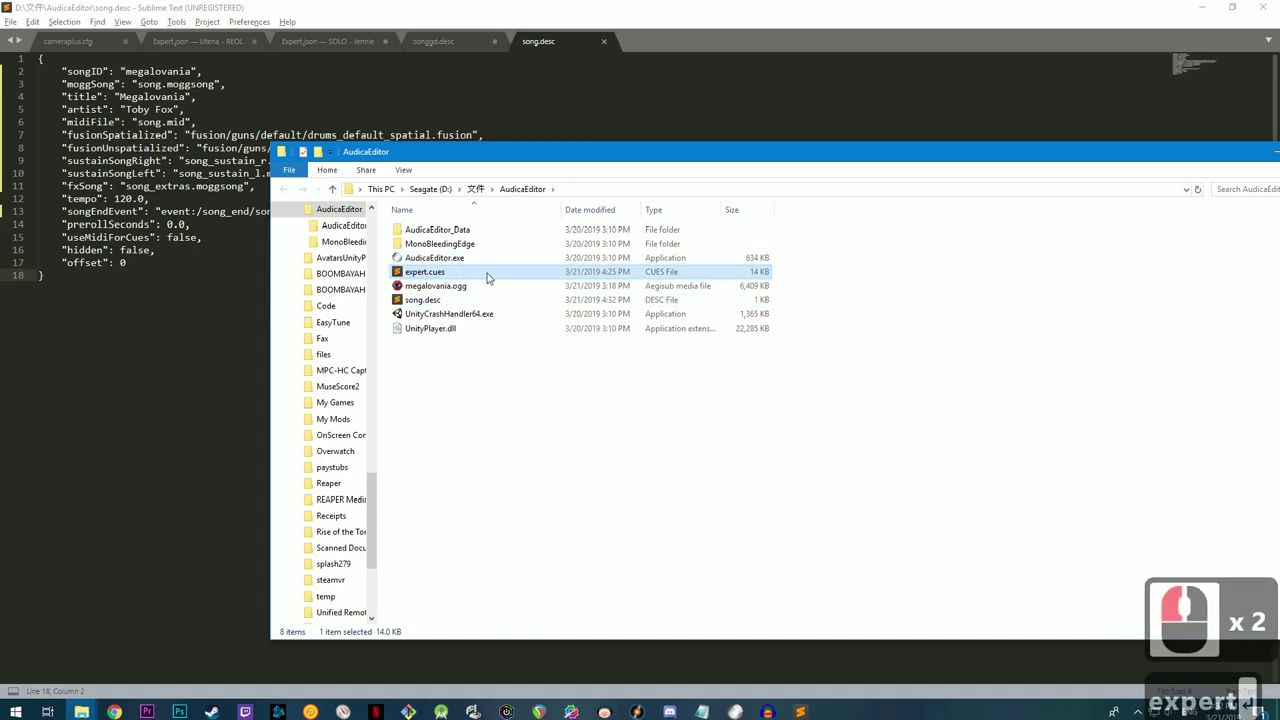
Step: Create a new folder named megalovania in Audica Work Bench
key("alt+Tab")
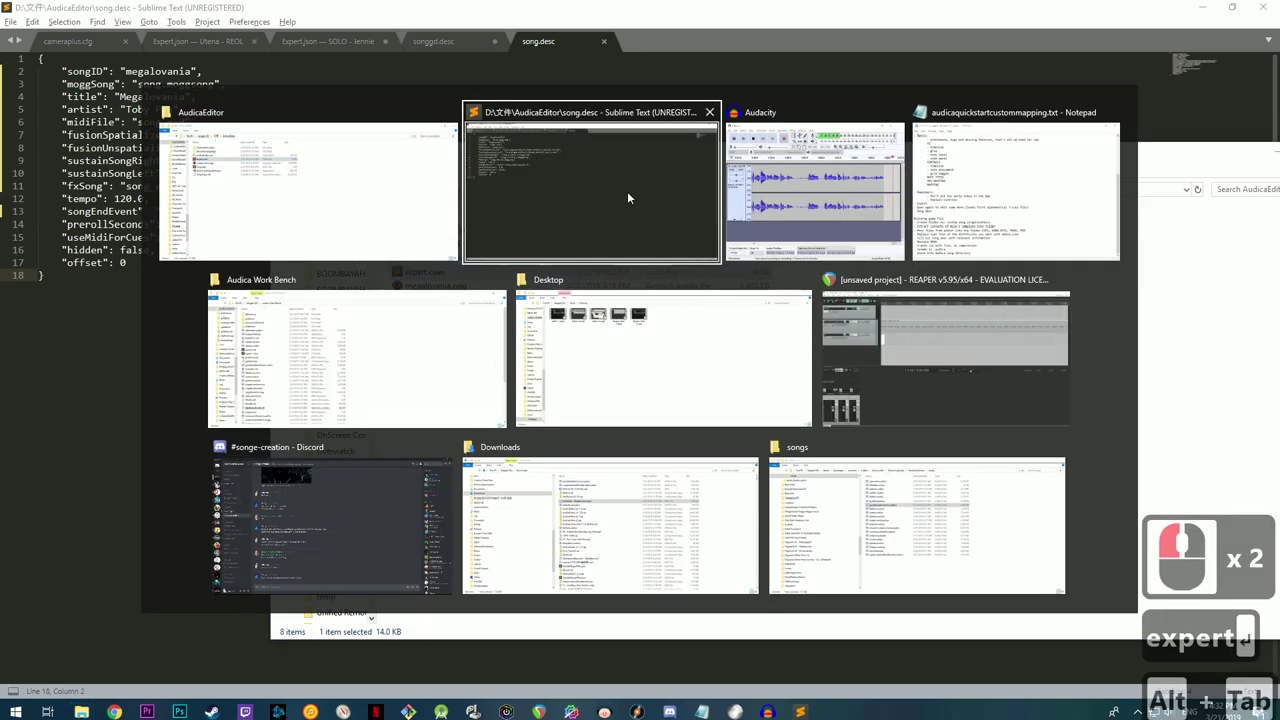
left_click(360, 371, "alt")
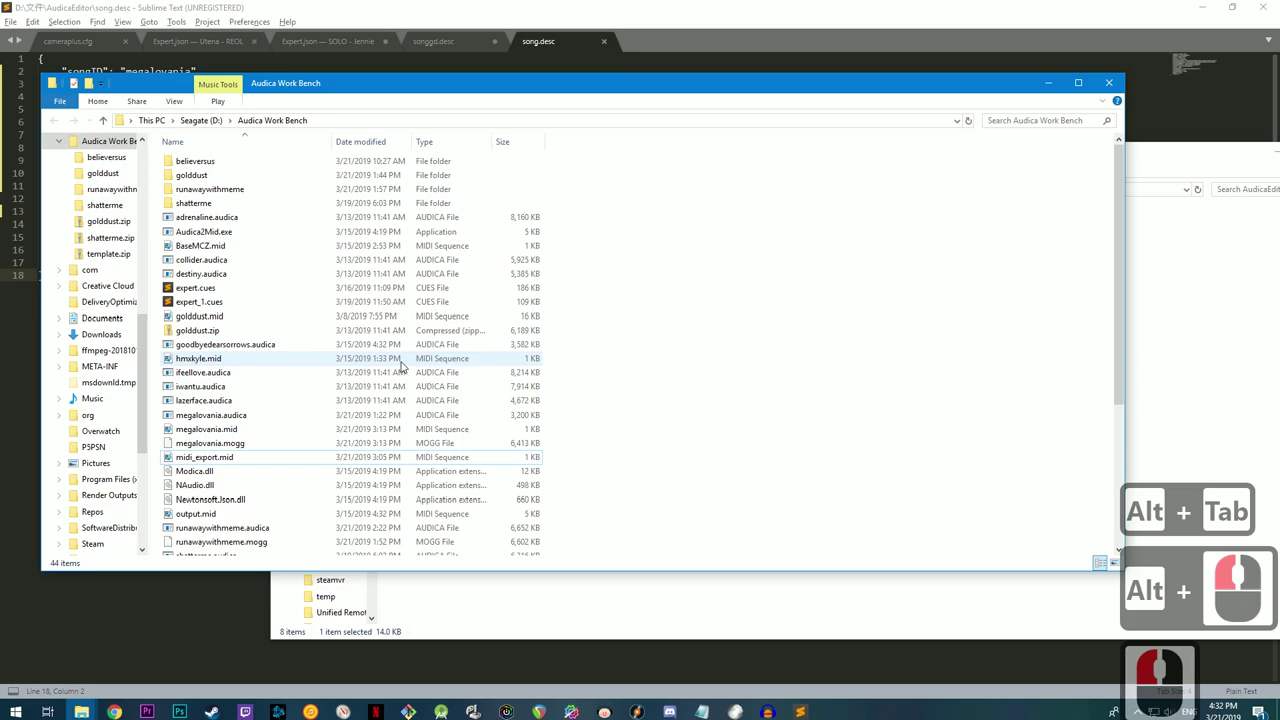
scroll(560, 320, "down", 2)
scroll(525, 344, "up", 3)
scroll(525, 344, "up", 5)
right_click(714, 296)
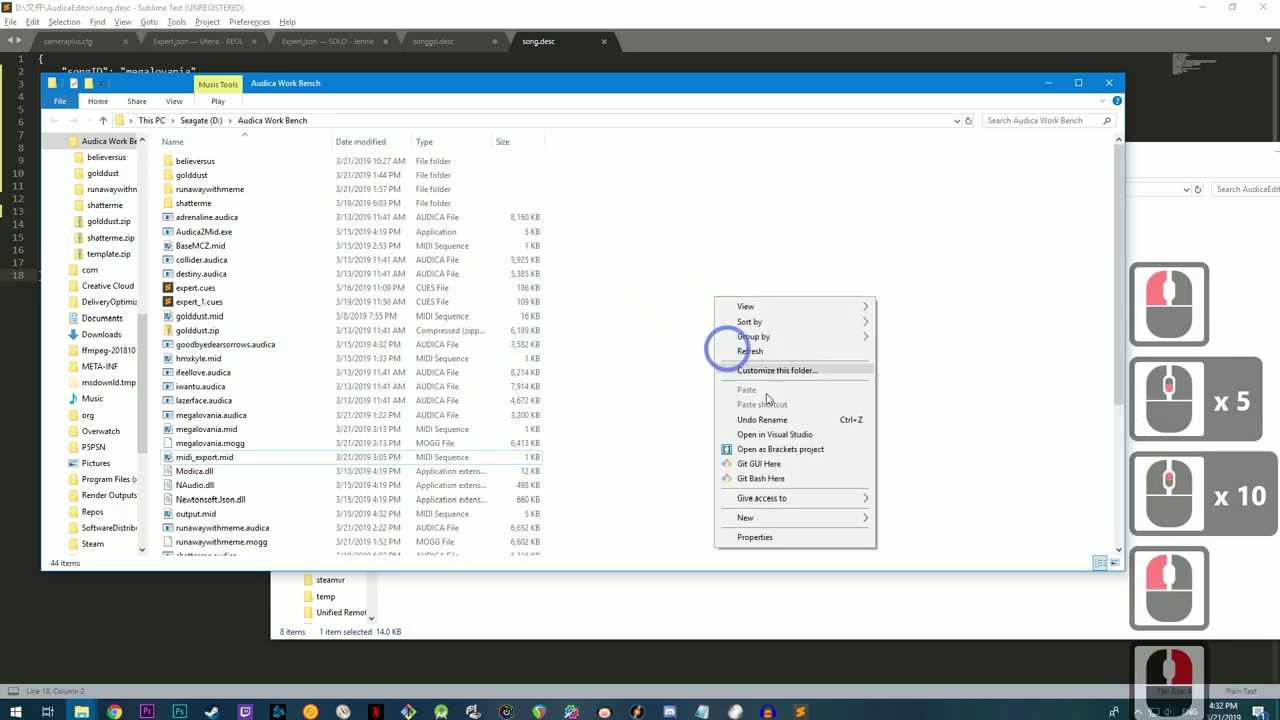
left_click(812, 520)
left_click(944, 520)
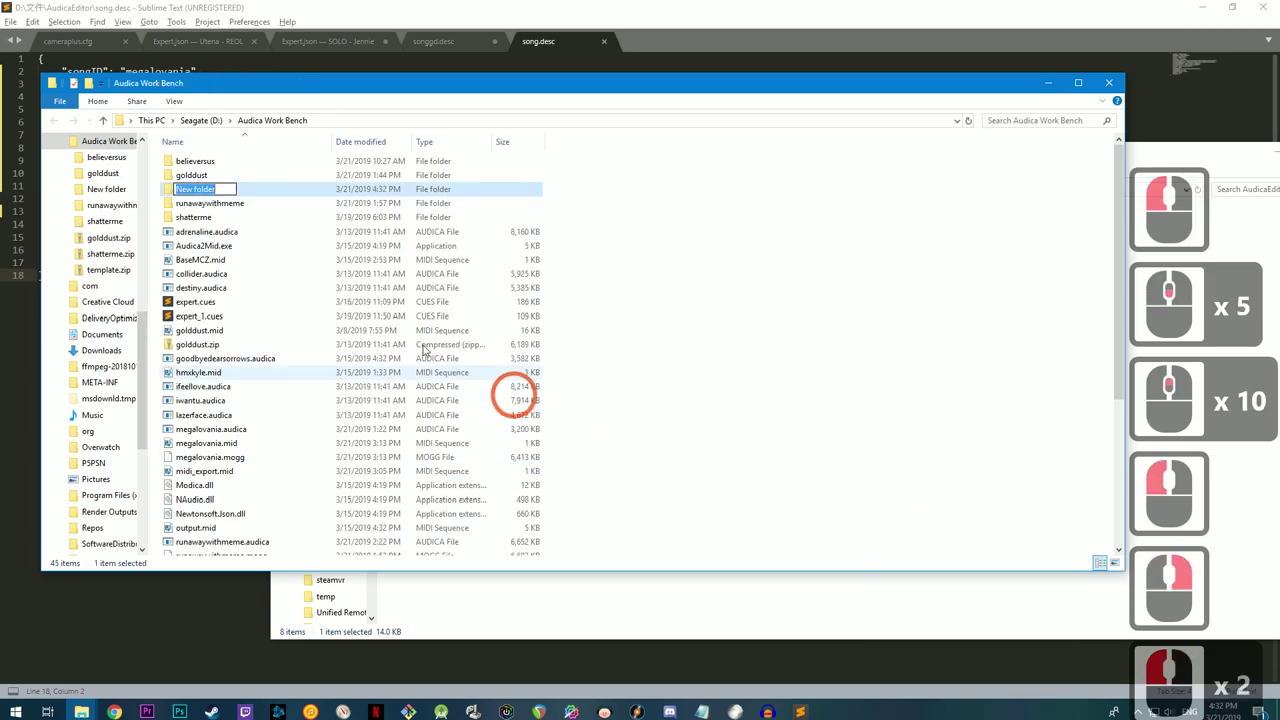
type("megal")
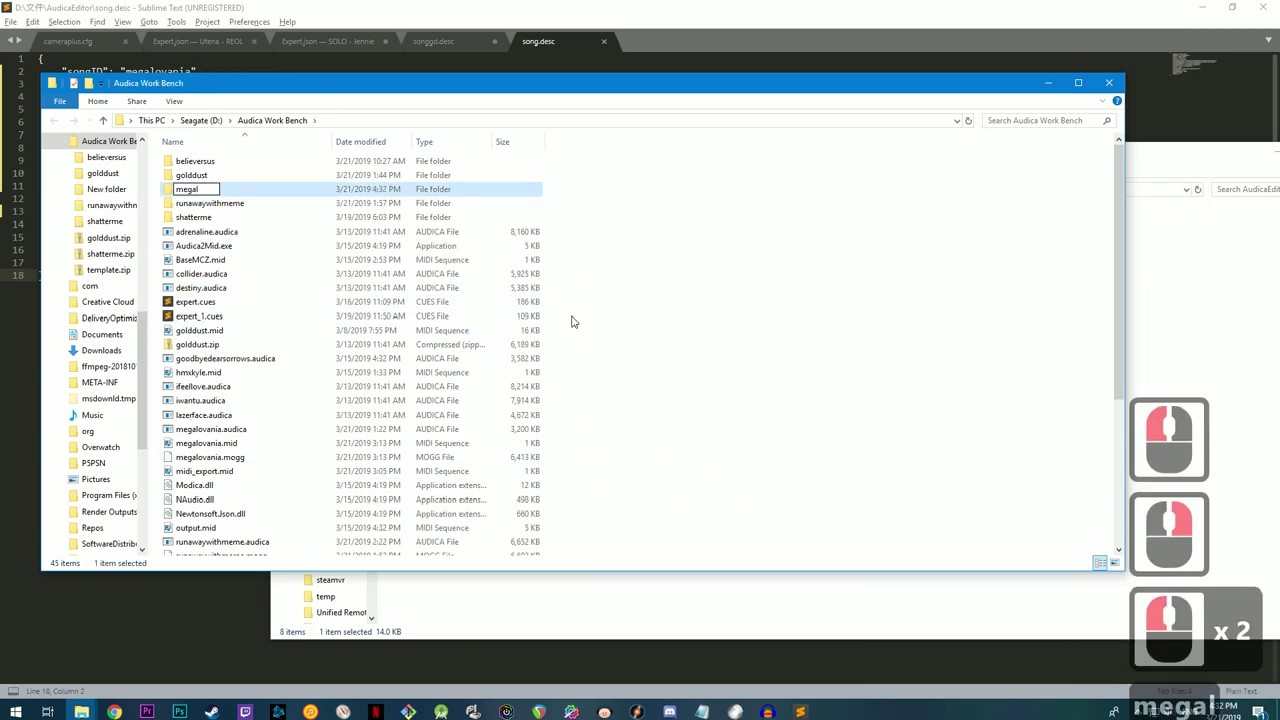
type("ovania")
key("Return")
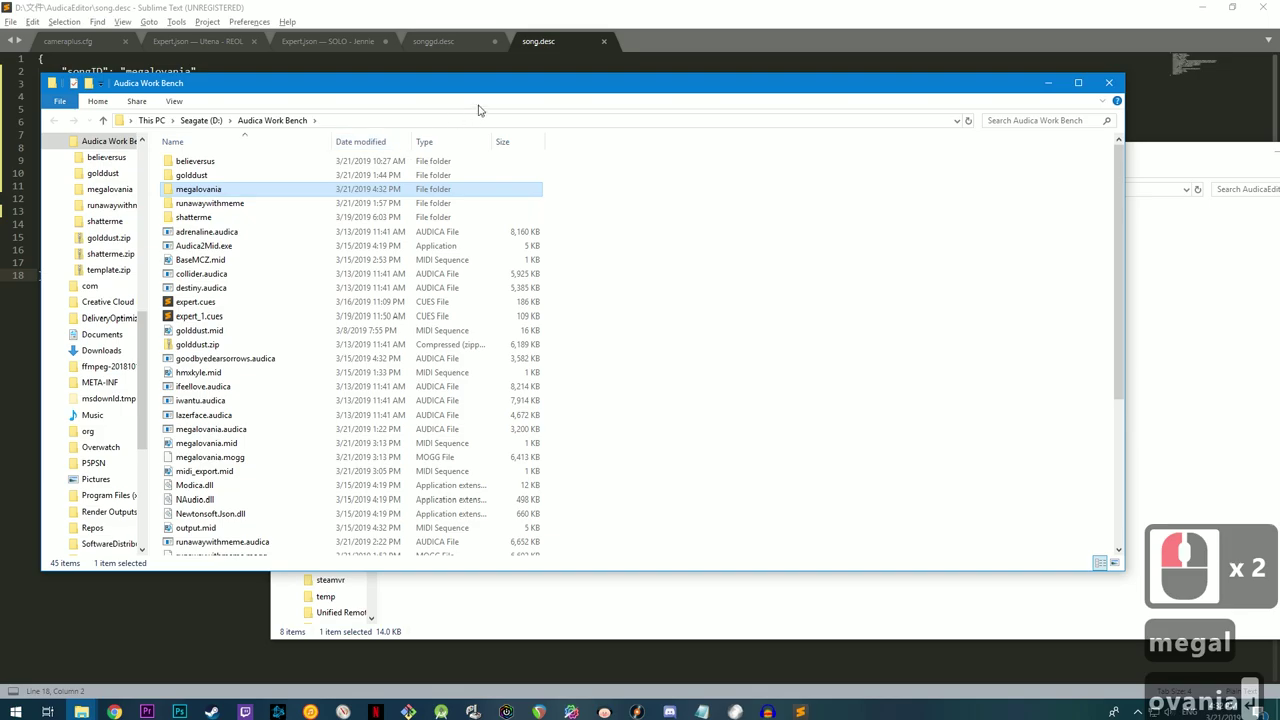
Step: Paste the 14 files from template.zip into the megalovania folder
scroll(240, 358, "down", 10)
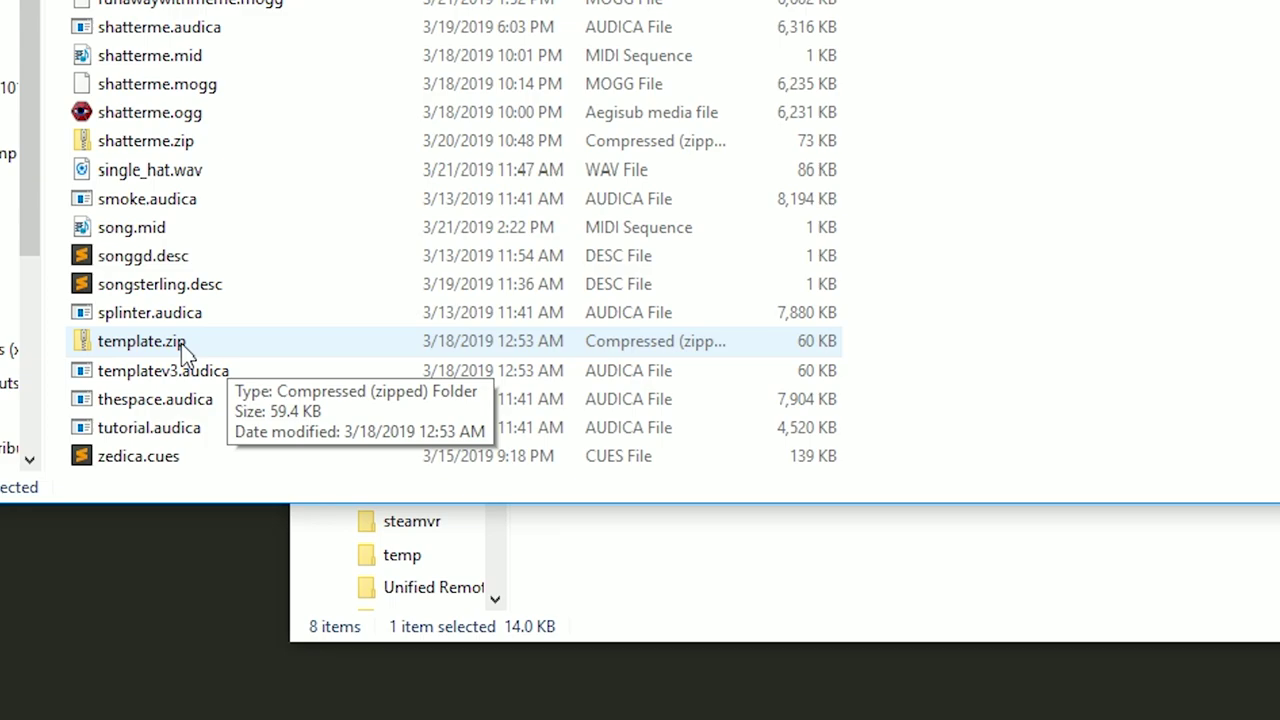
double_click(184, 347)
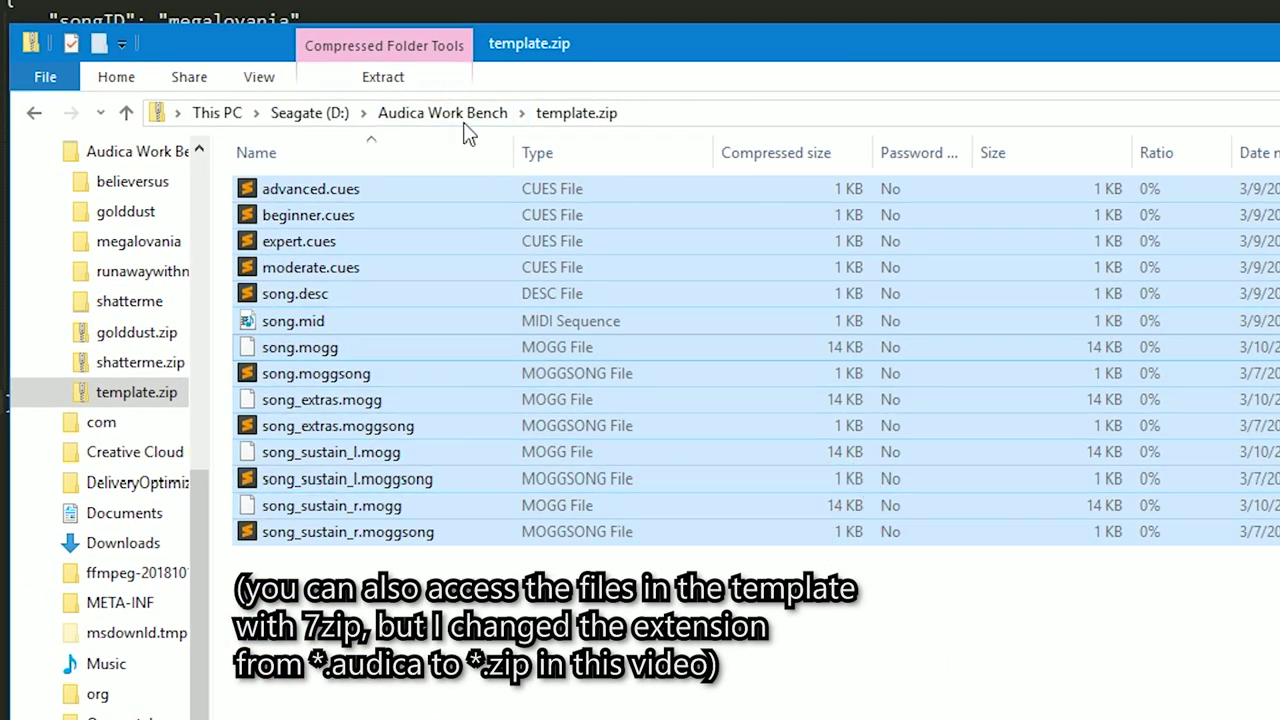
left_click(463, 114)
scroll(400, 371, "up", 5)
double_click(340, 243)
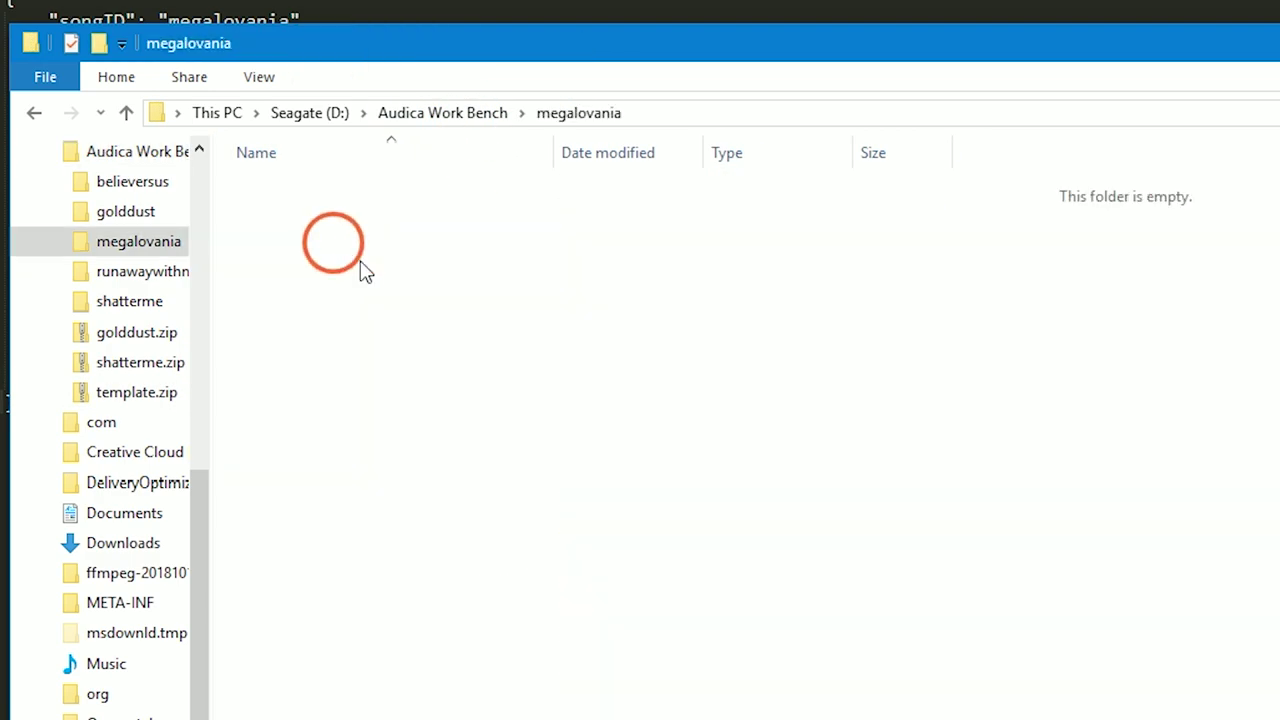
left_click(502, 430)
key("ctrl+v")
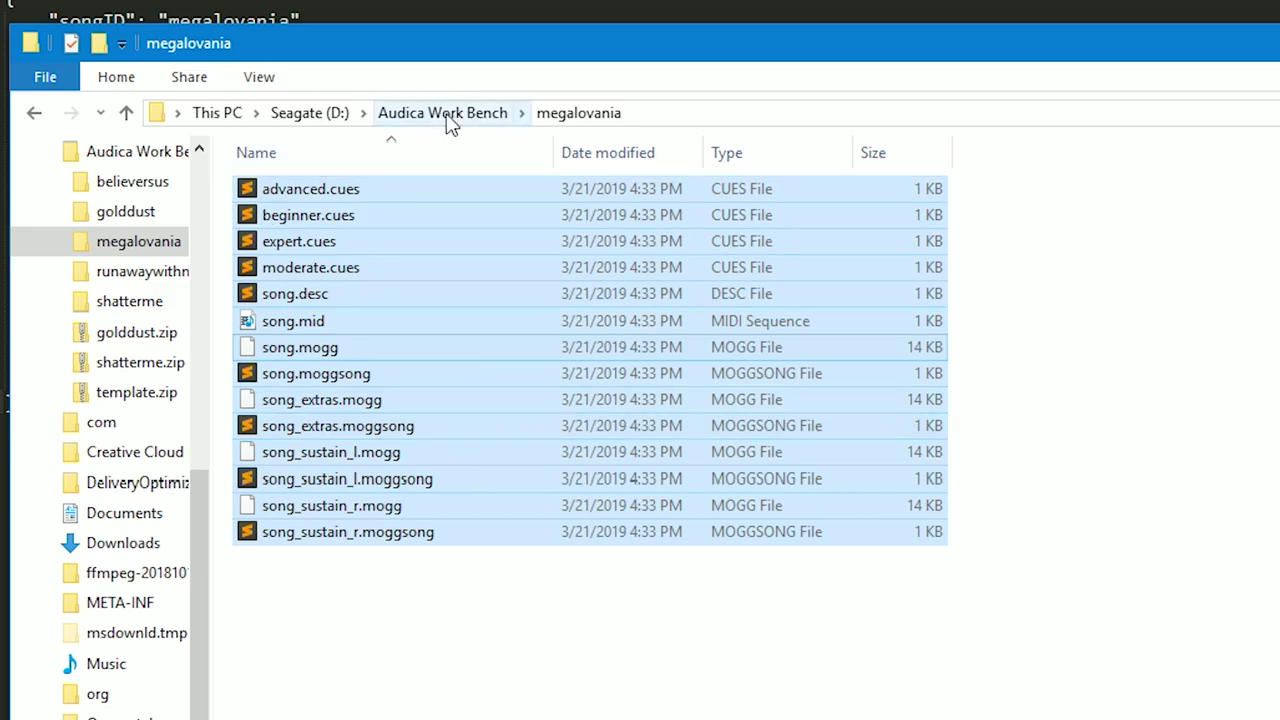
left_click(1236, 578)
left_click(483, 240)
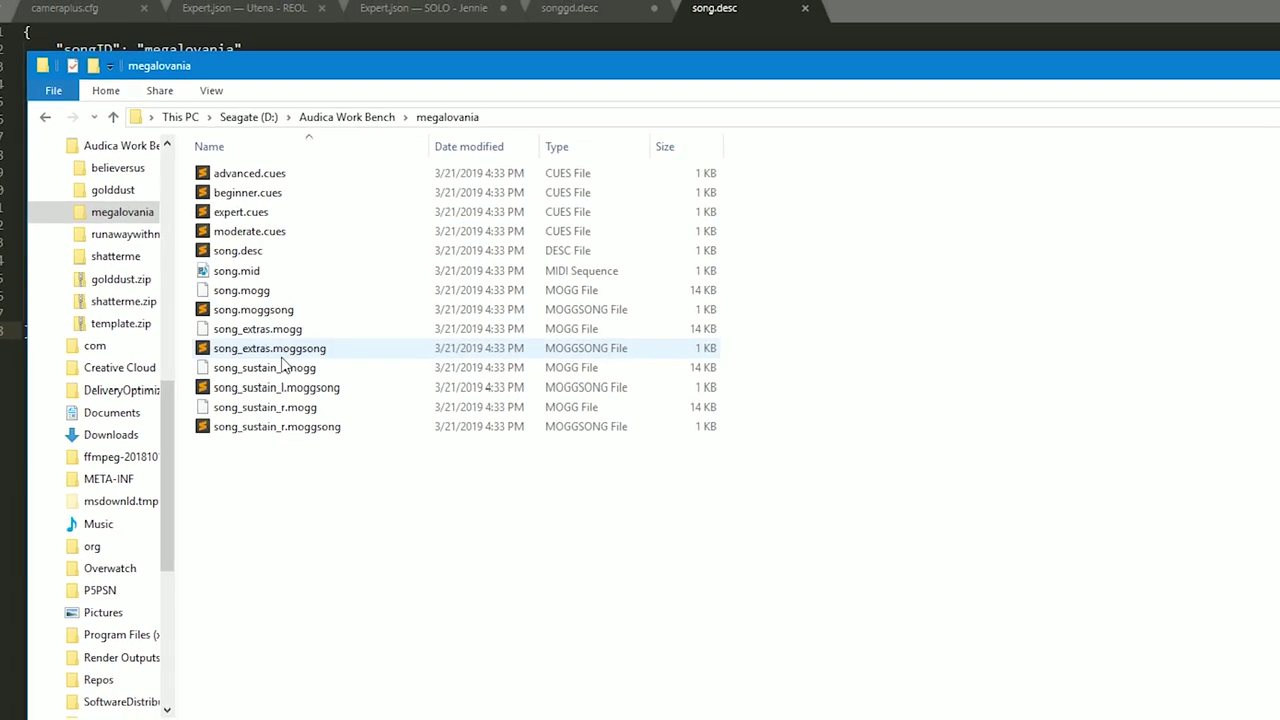
Step: Overwrite the template's expert.cues in the megalovania folder with the edited one from AudicaEditor
left_click(515, 618)
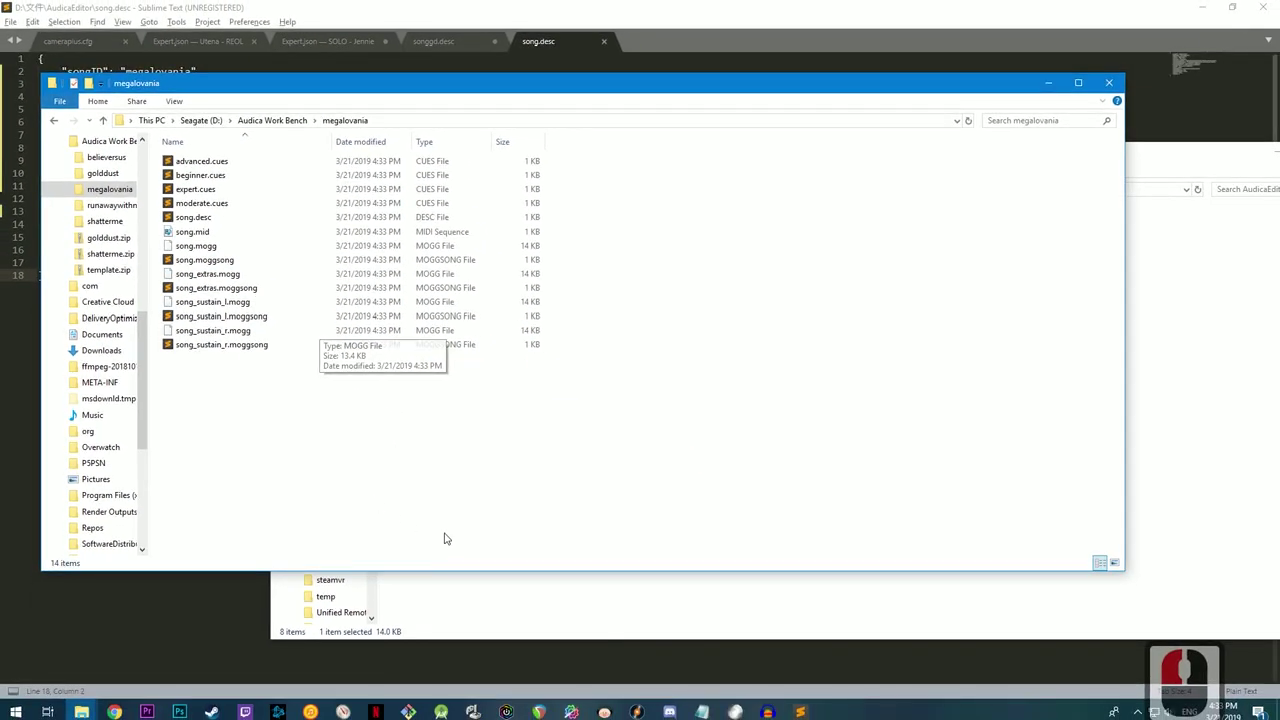
key("alt+Tab")
left_click(640, 214)
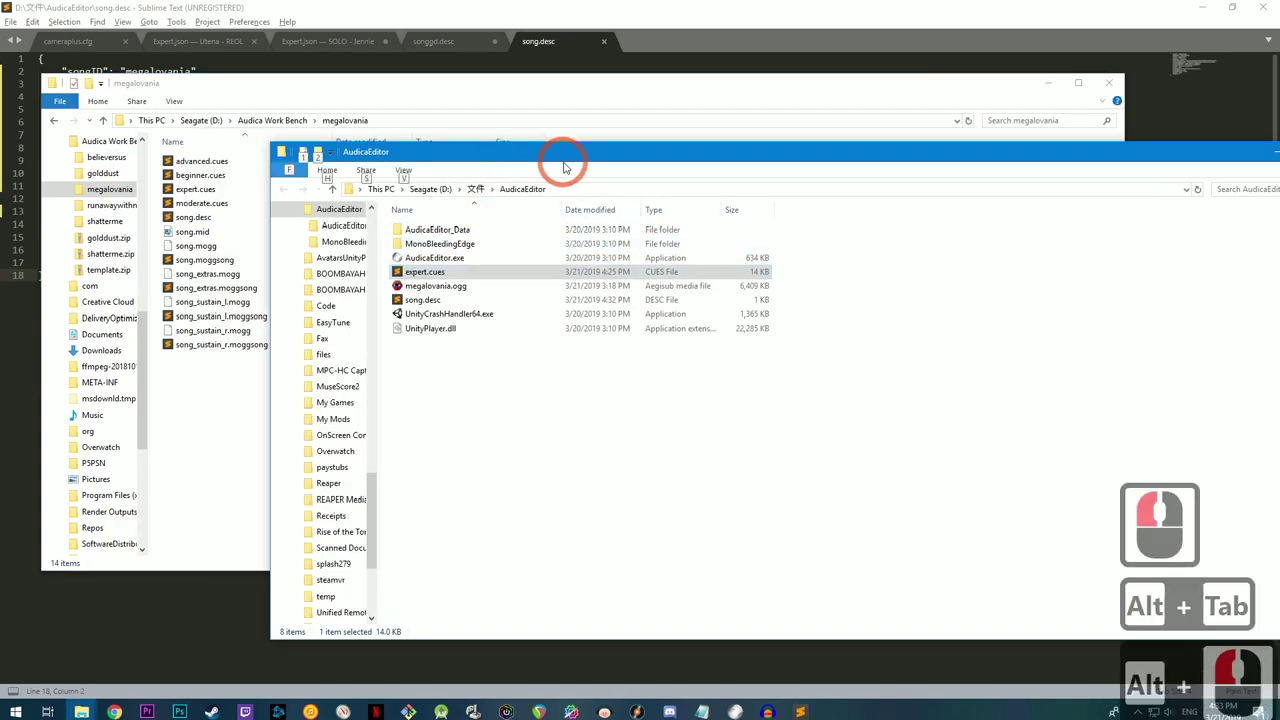
left_click_drag(563, 171, 655, 150)
left_click(604, 405)
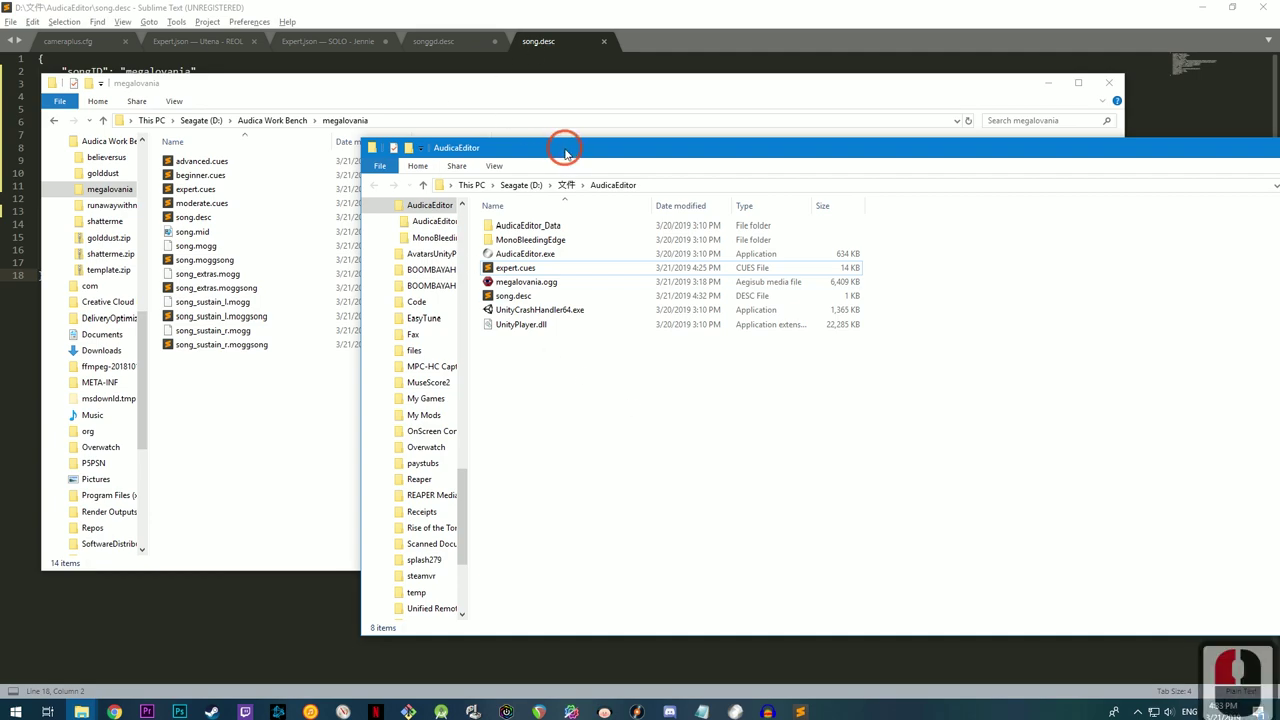
left_click(517, 268)
left_click_drag(517, 268, 245, 415)
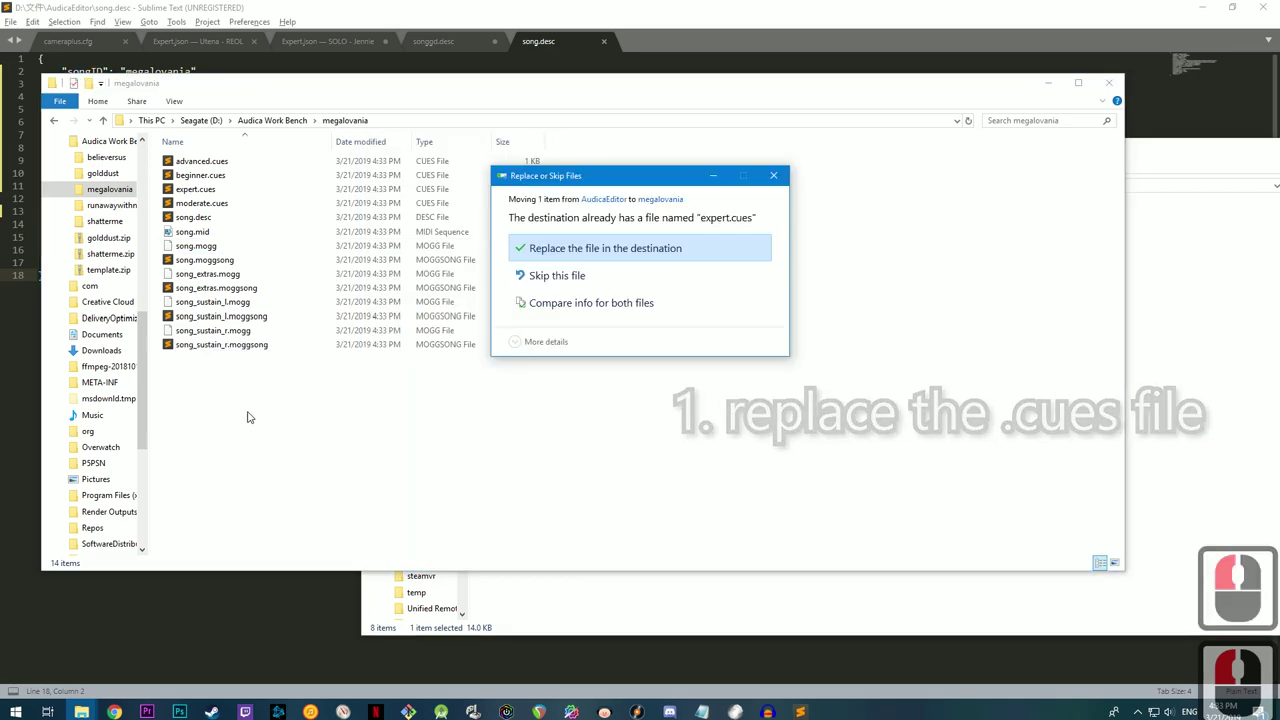
left_click(583, 252)
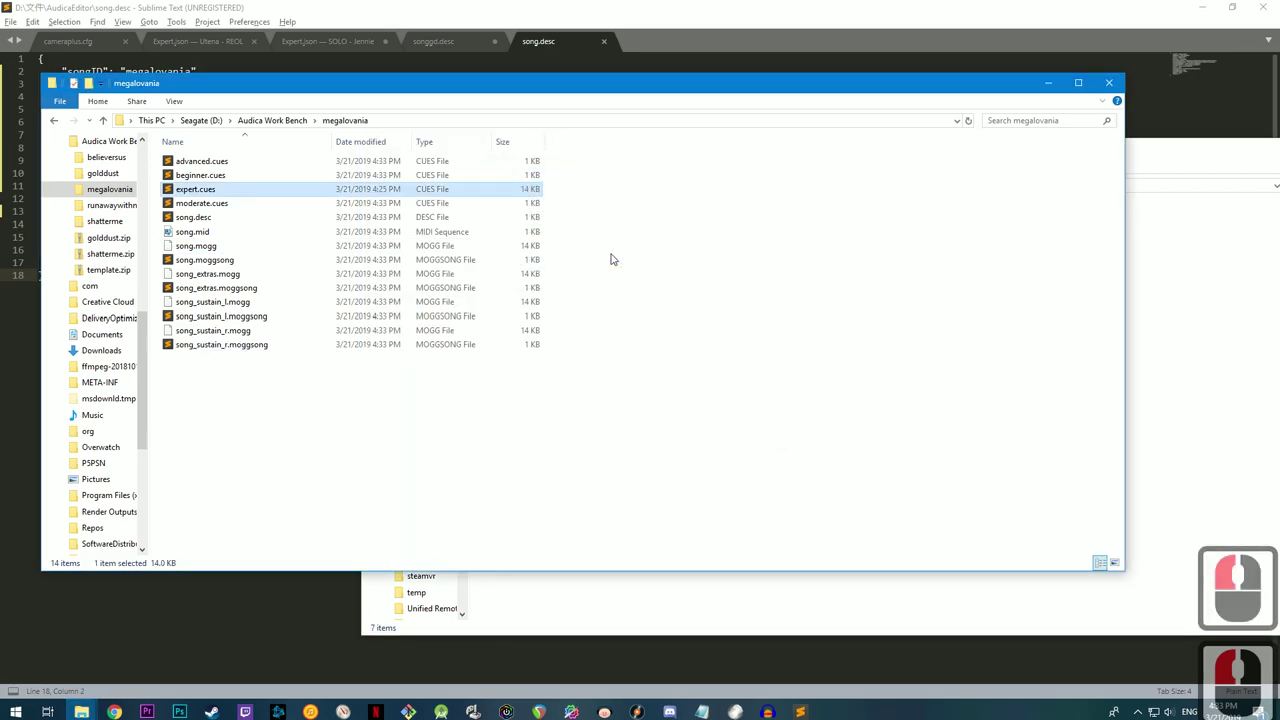
Step: Overwrite the template's song.desc in the megalovania folder with the edited version
left_click(1209, 322)
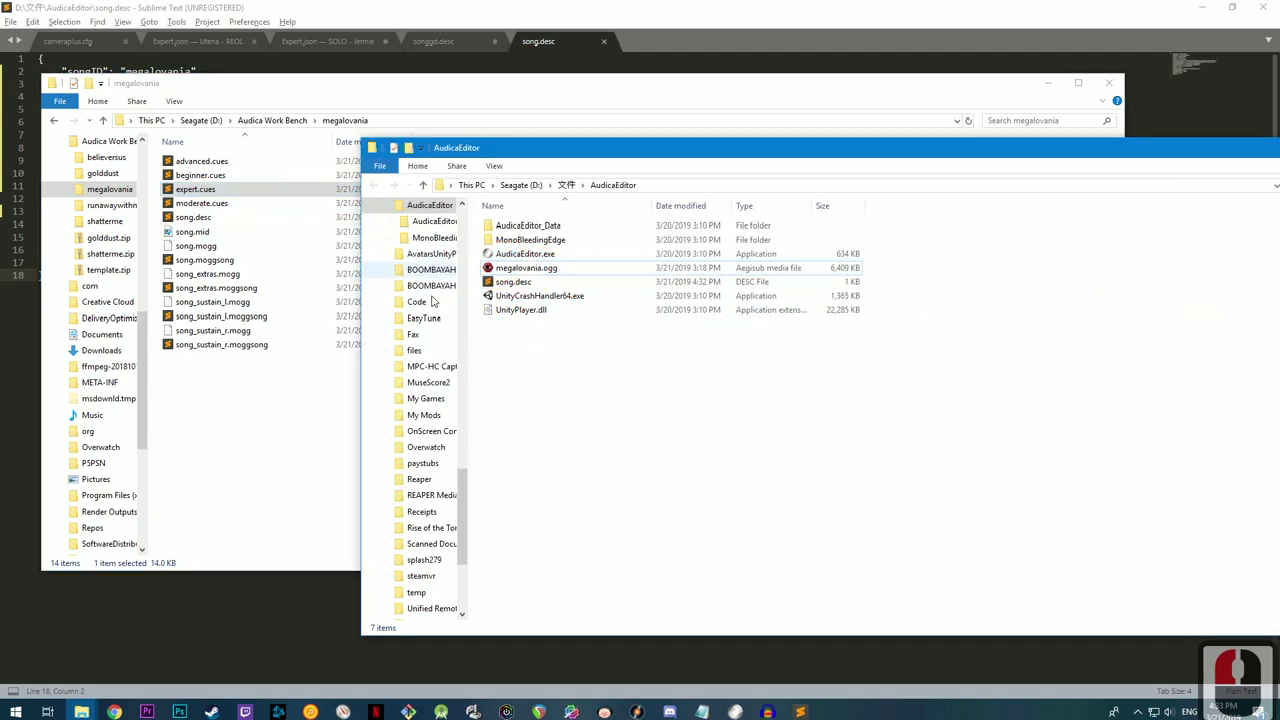
left_click(578, 285)
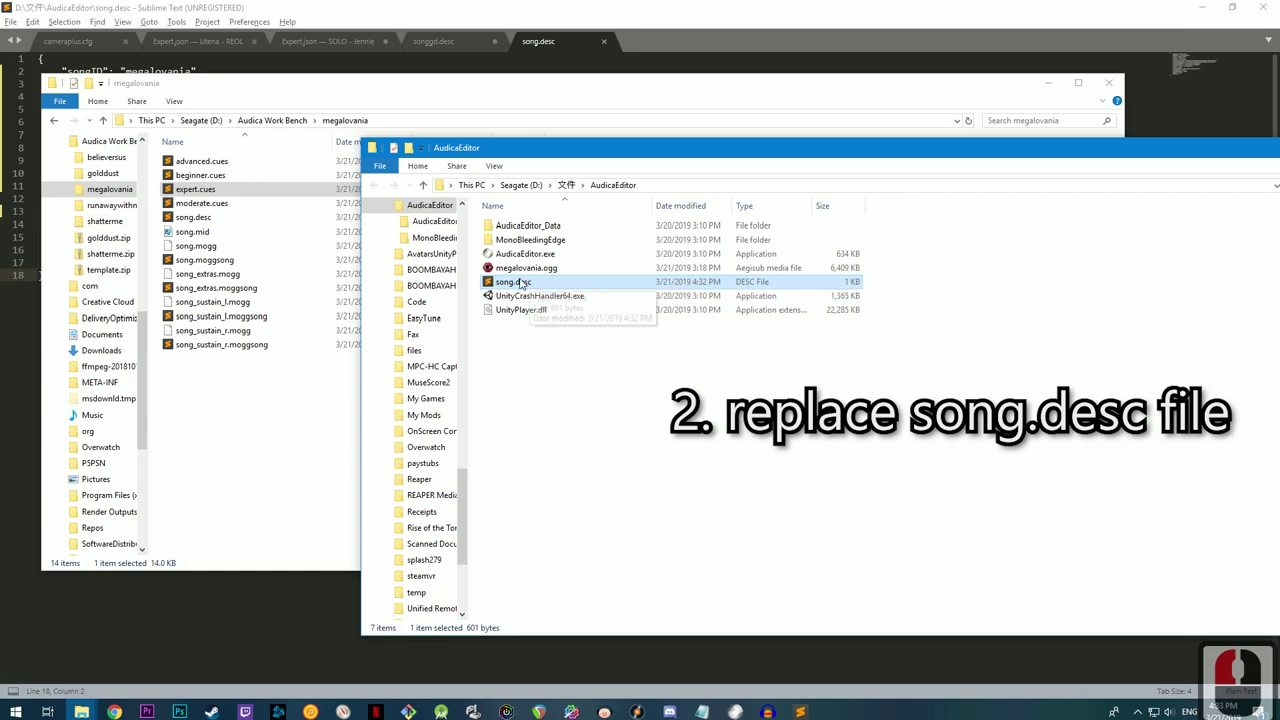
left_click_drag(517, 285, 229, 432)
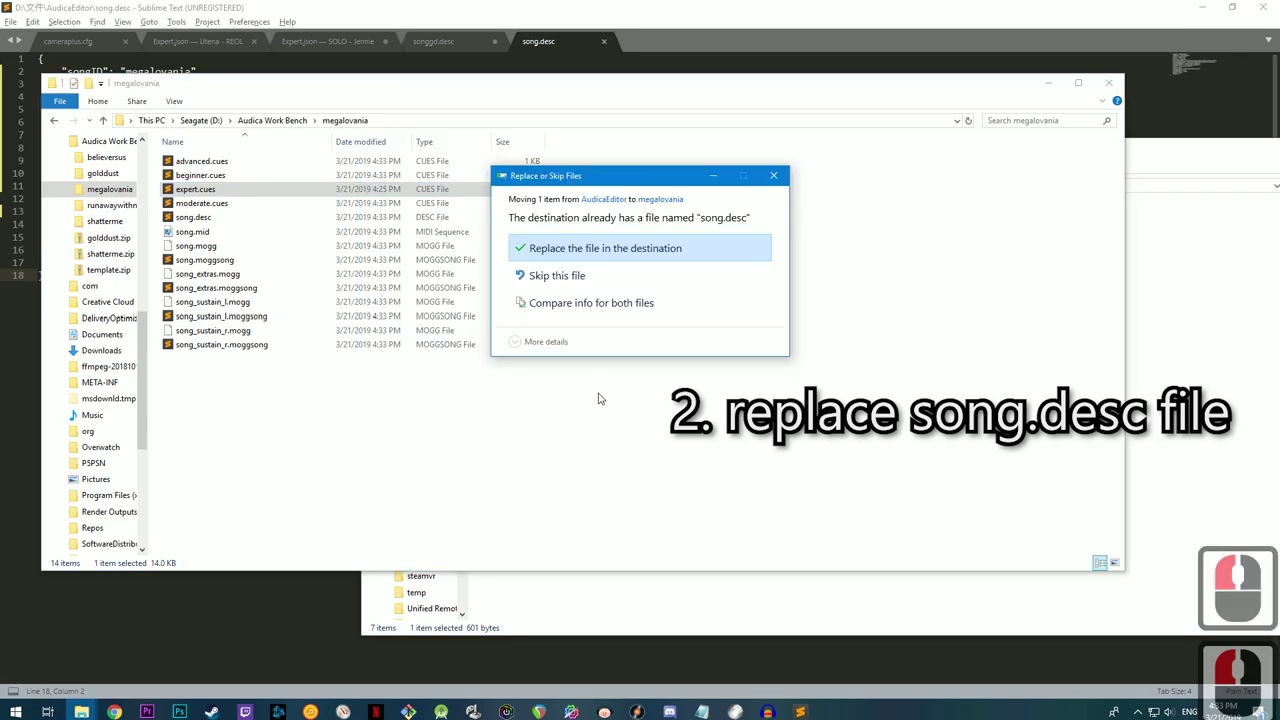
left_click(613, 248)
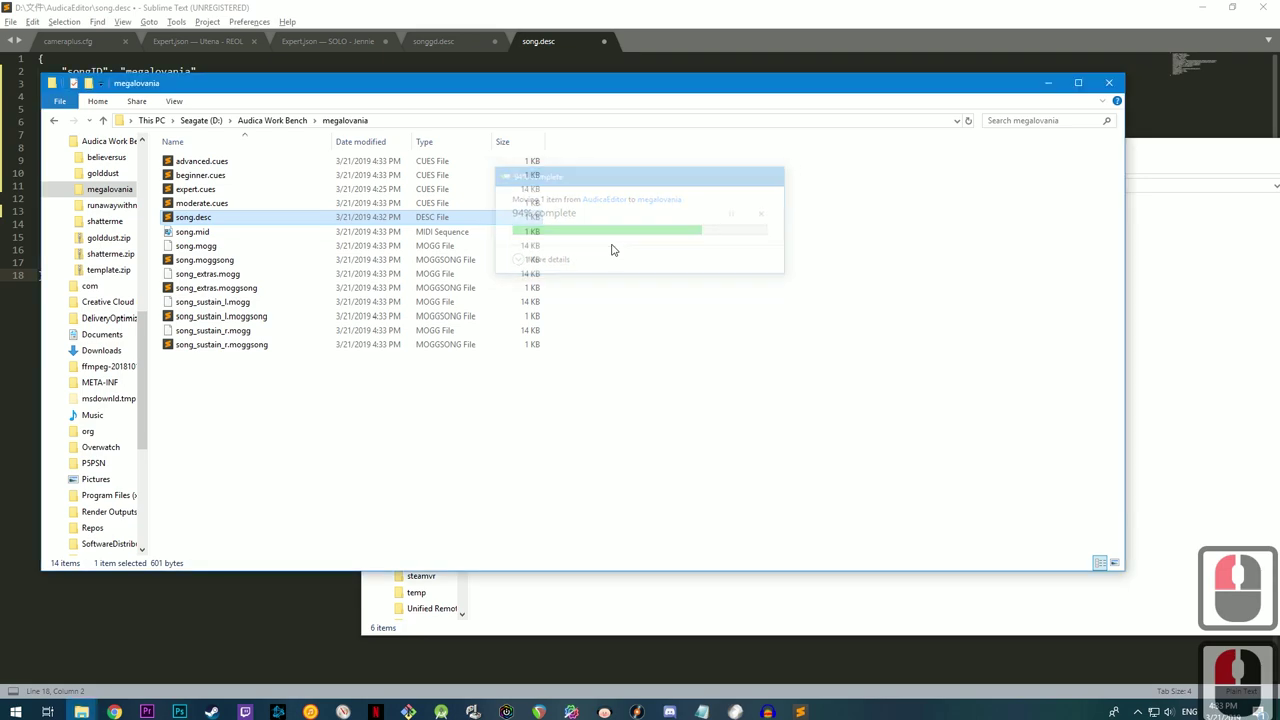
key("alt+Tab")
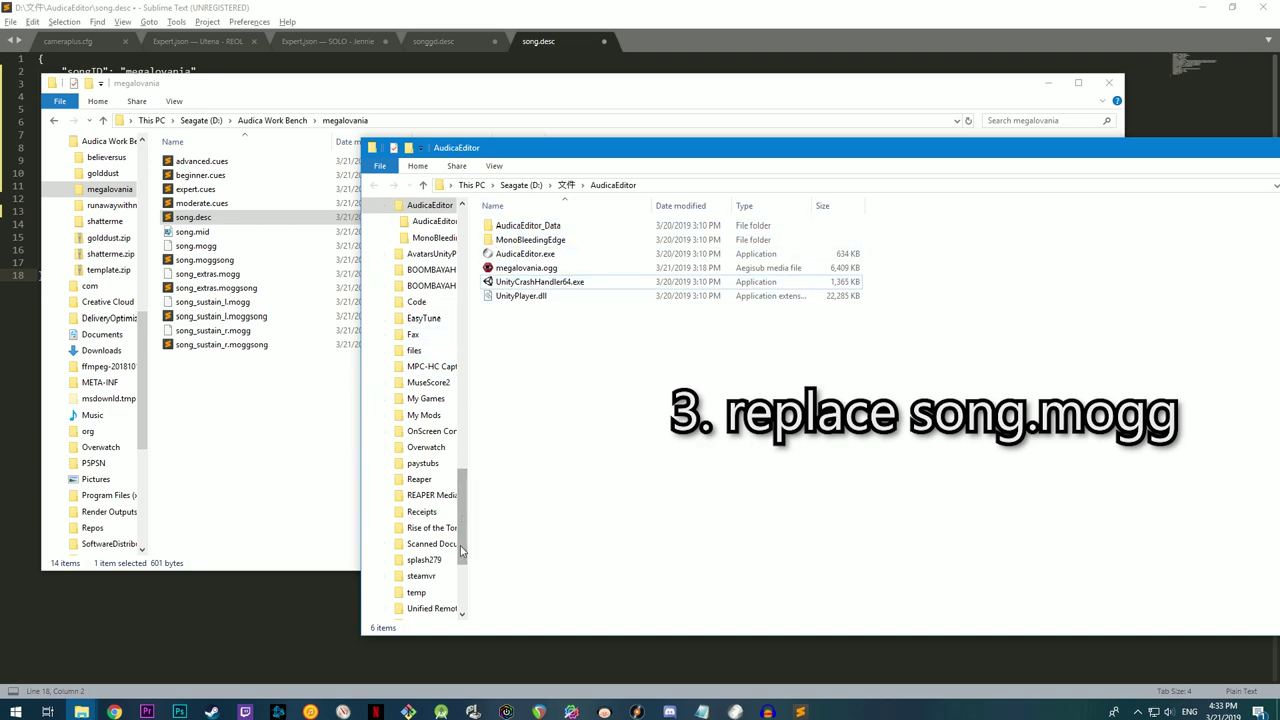
left_click(81, 711)
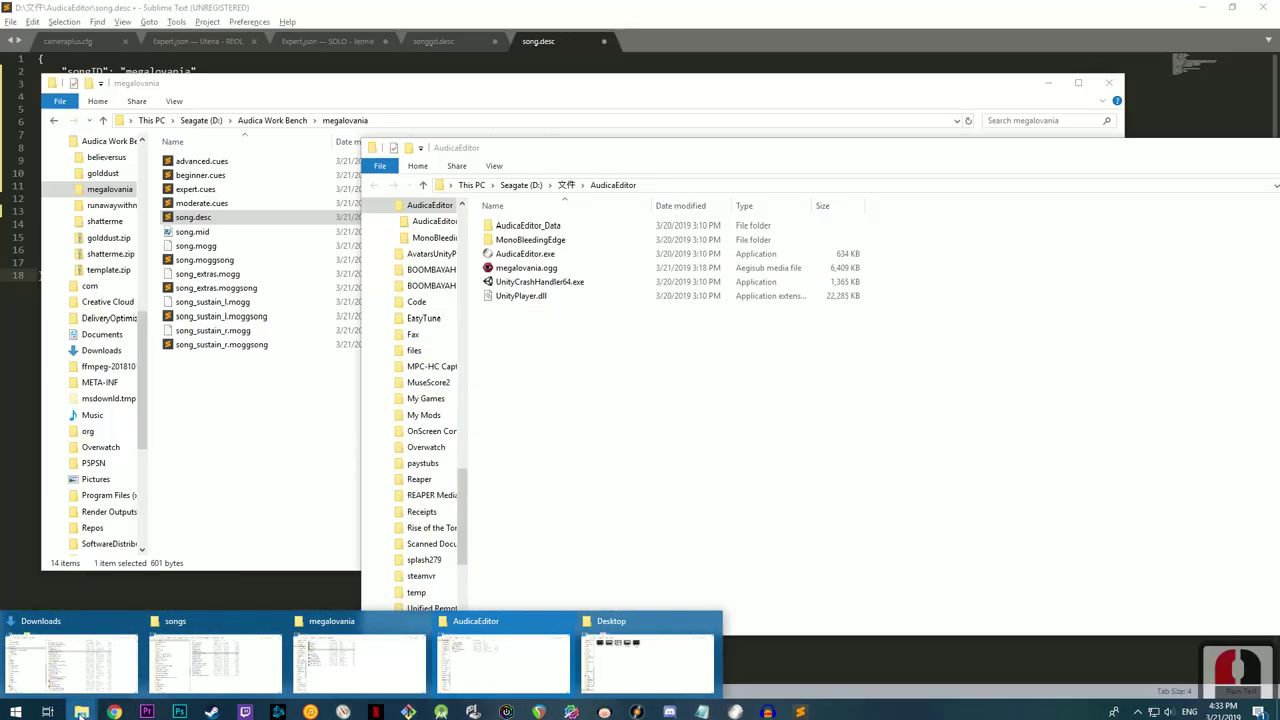
Step: Replace the placeholder song.mogg with megalovania.mogg from Audica Work Bench, renamed to song.mogg
right_click(81, 711)
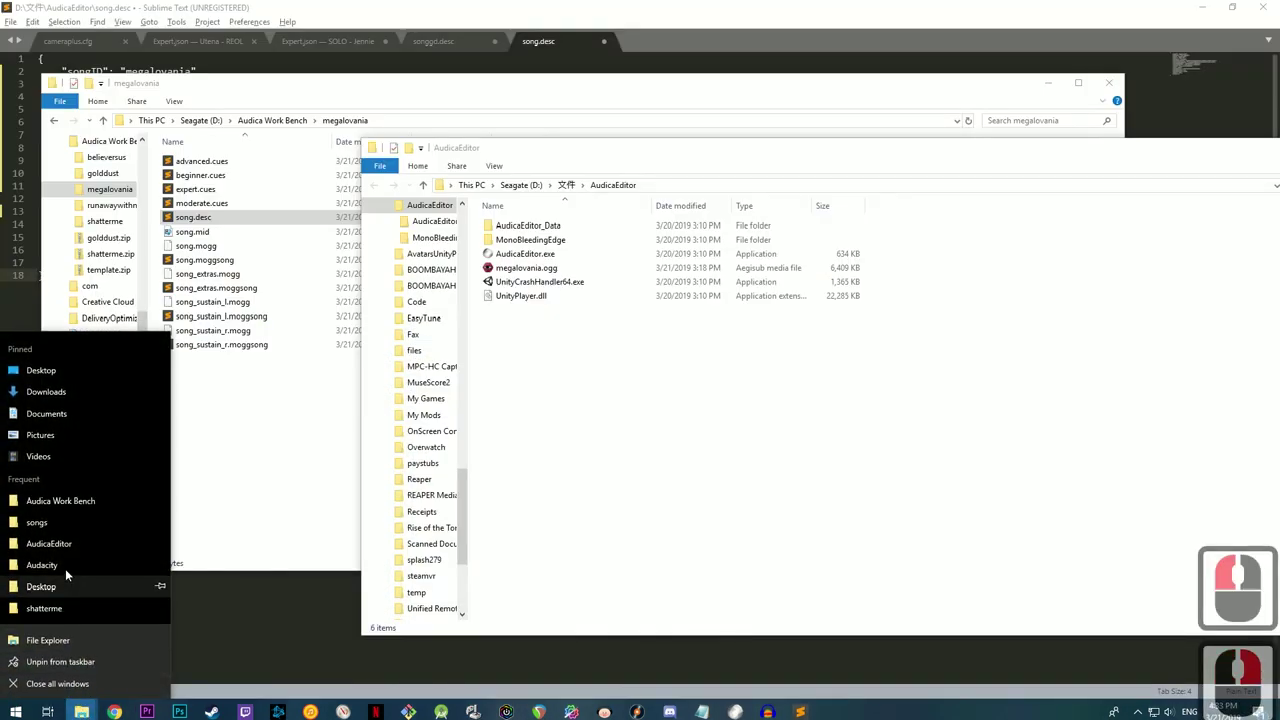
left_click(68, 500)
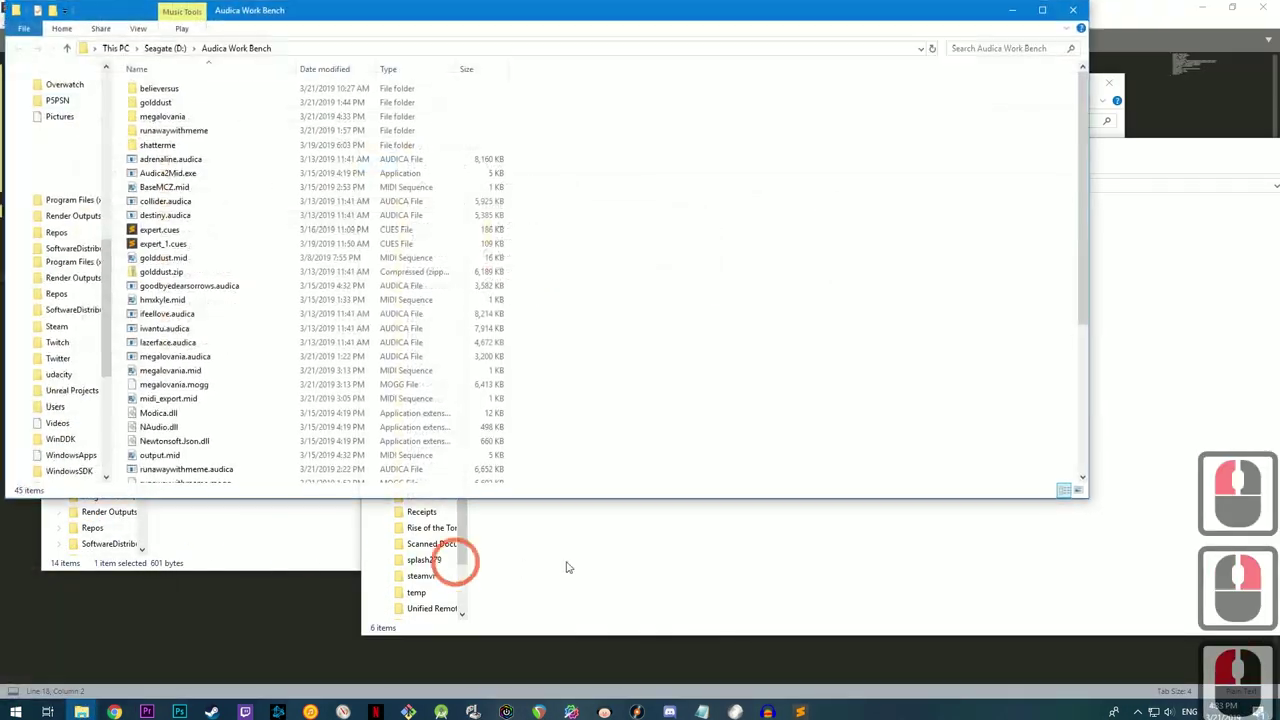
left_click_drag(348, 8, 888, 137)
scroll(708, 545, "down", 12)
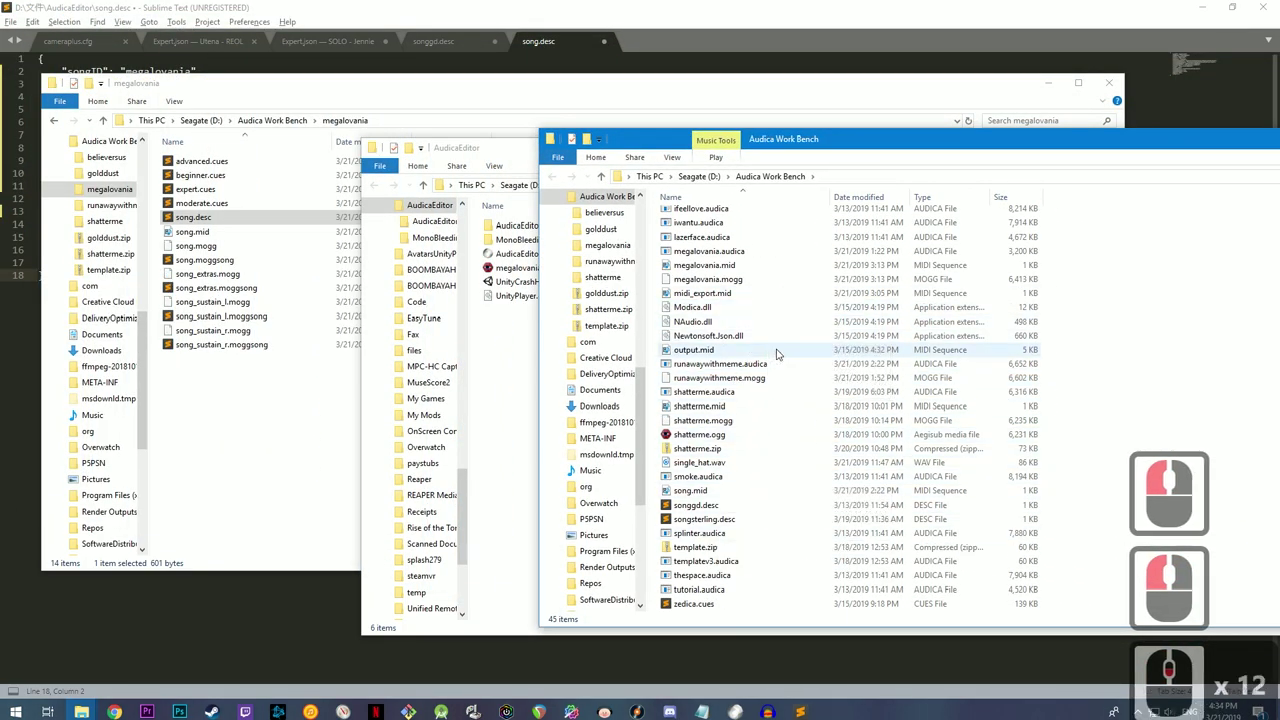
left_click(731, 279)
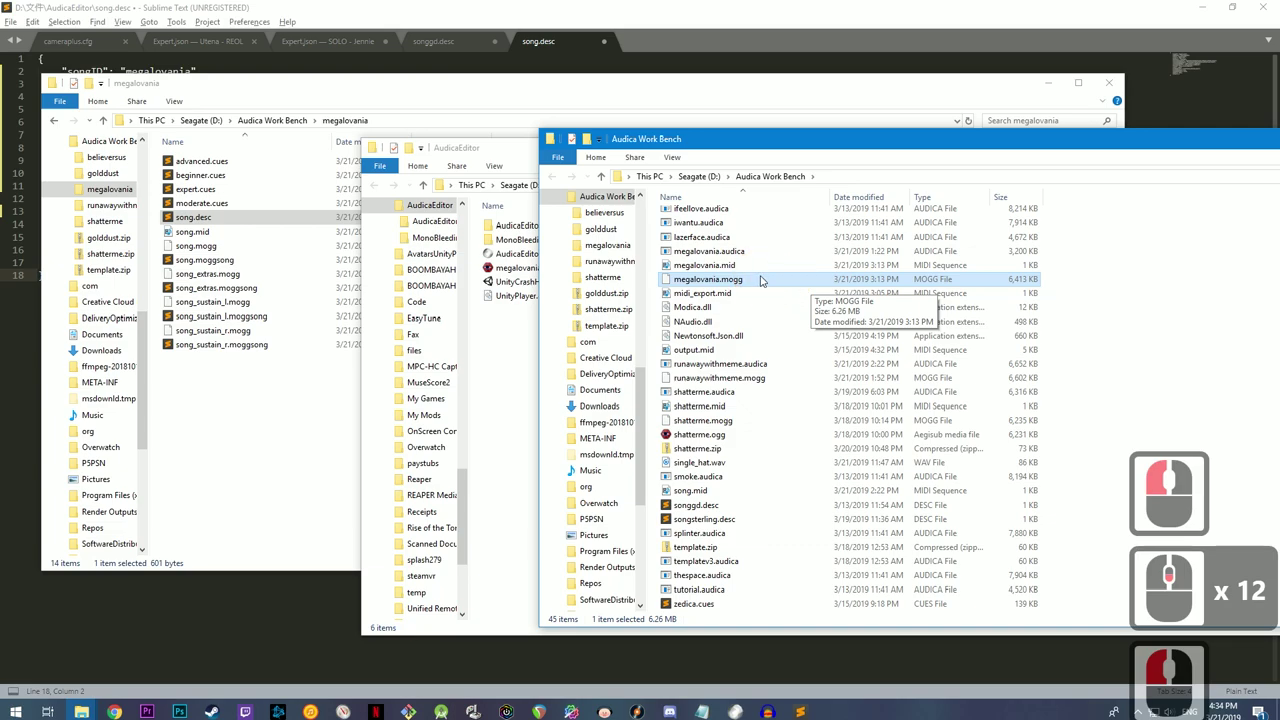
left_click_drag(763, 285, 249, 411)
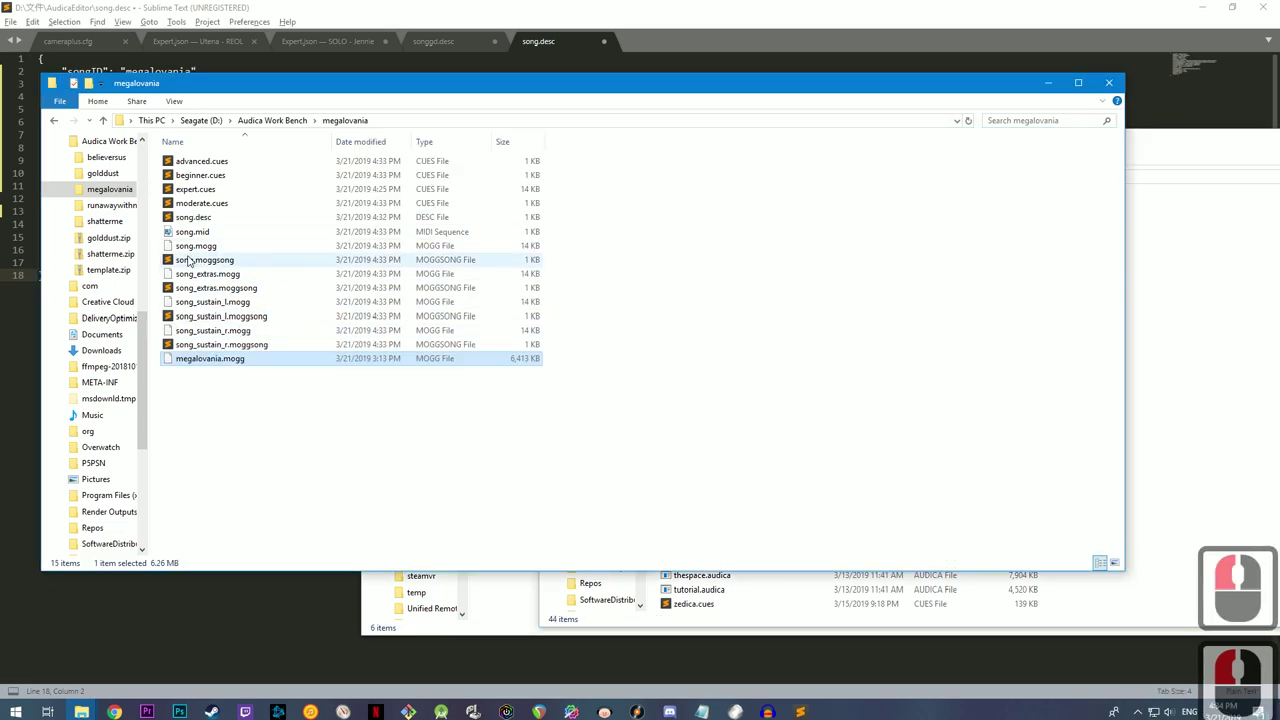
left_click(214, 250)
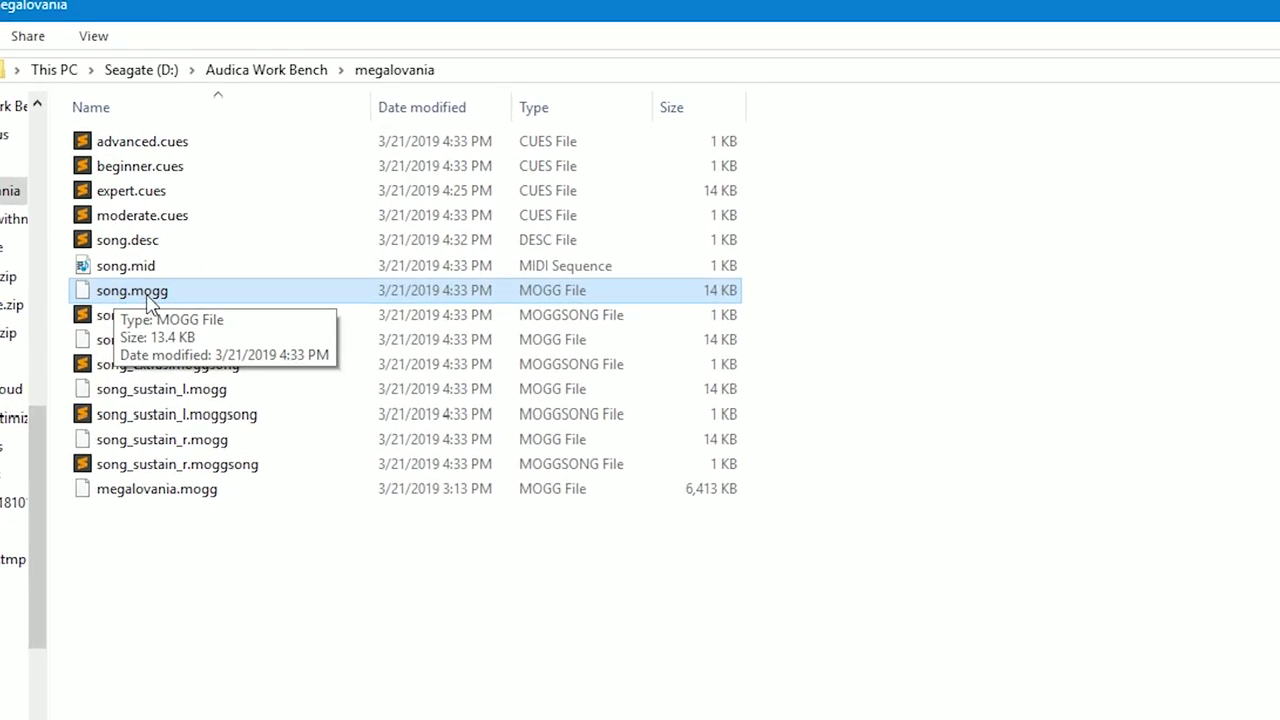
key("Delete")
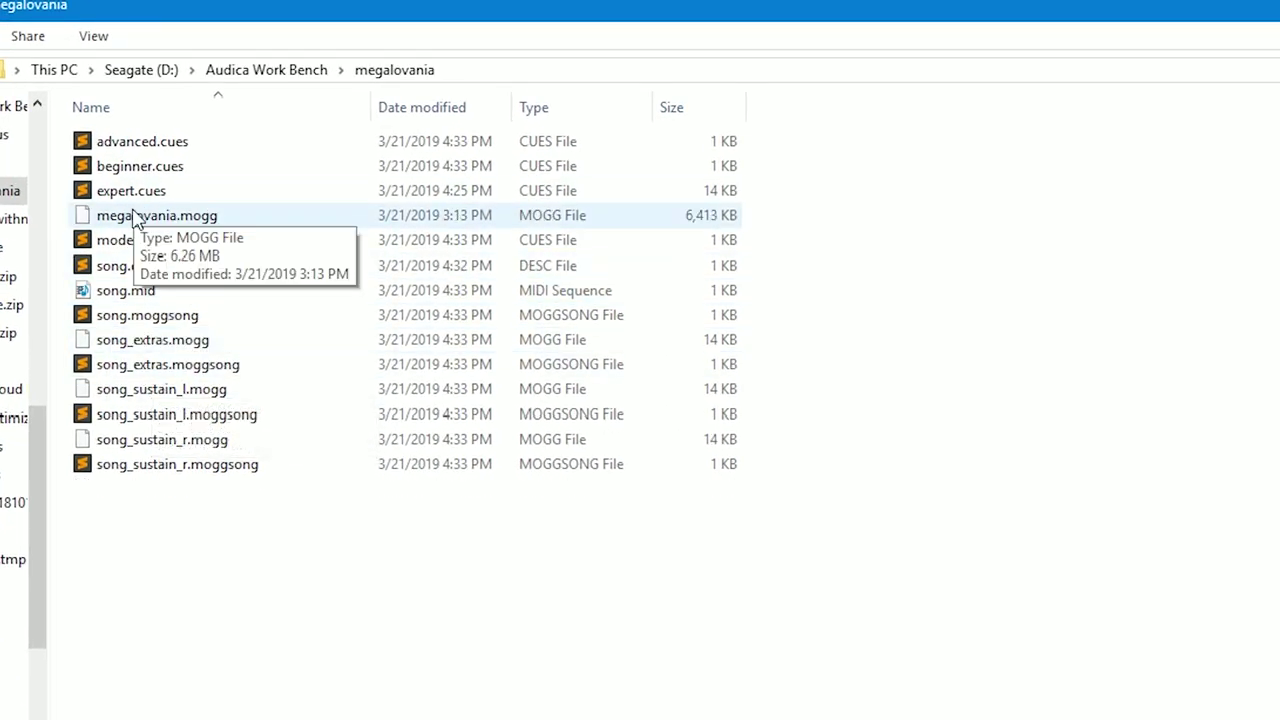
left_click(165, 222)
key("F2")
type("song")
key("Return")
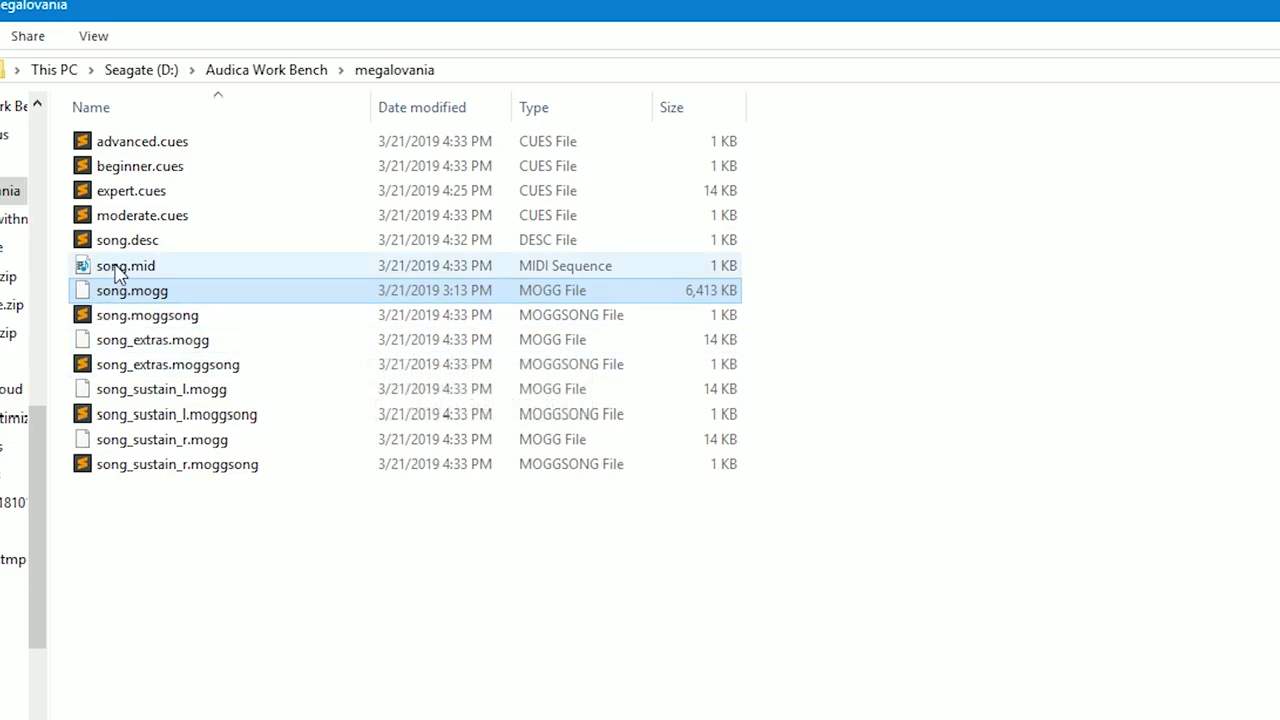
Step: Replace the old song.mid with the exported megalovania.mid, renamed to song.mid
key("alt+Tab")
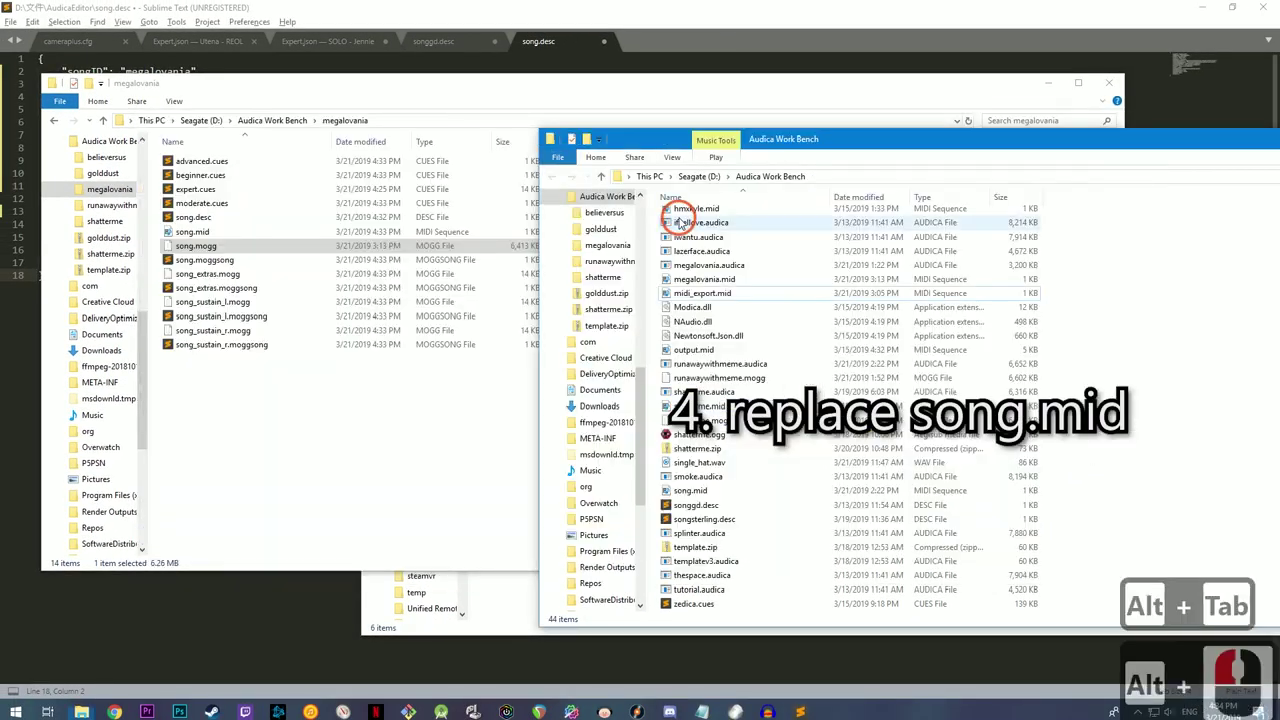
scroll(700, 260, "up", 6)
left_click(730, 330)
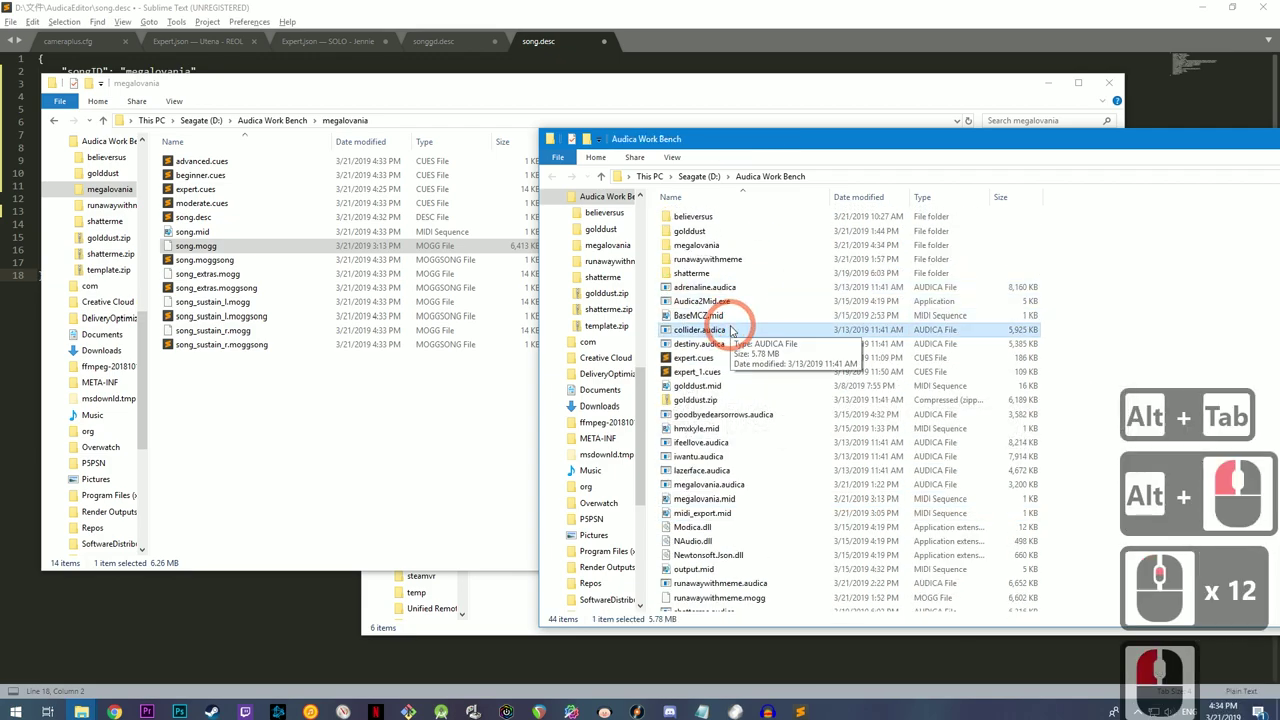
type("megal")
left_click_drag(728, 504, 300, 440)
left_click(207, 233)
key("Delete")
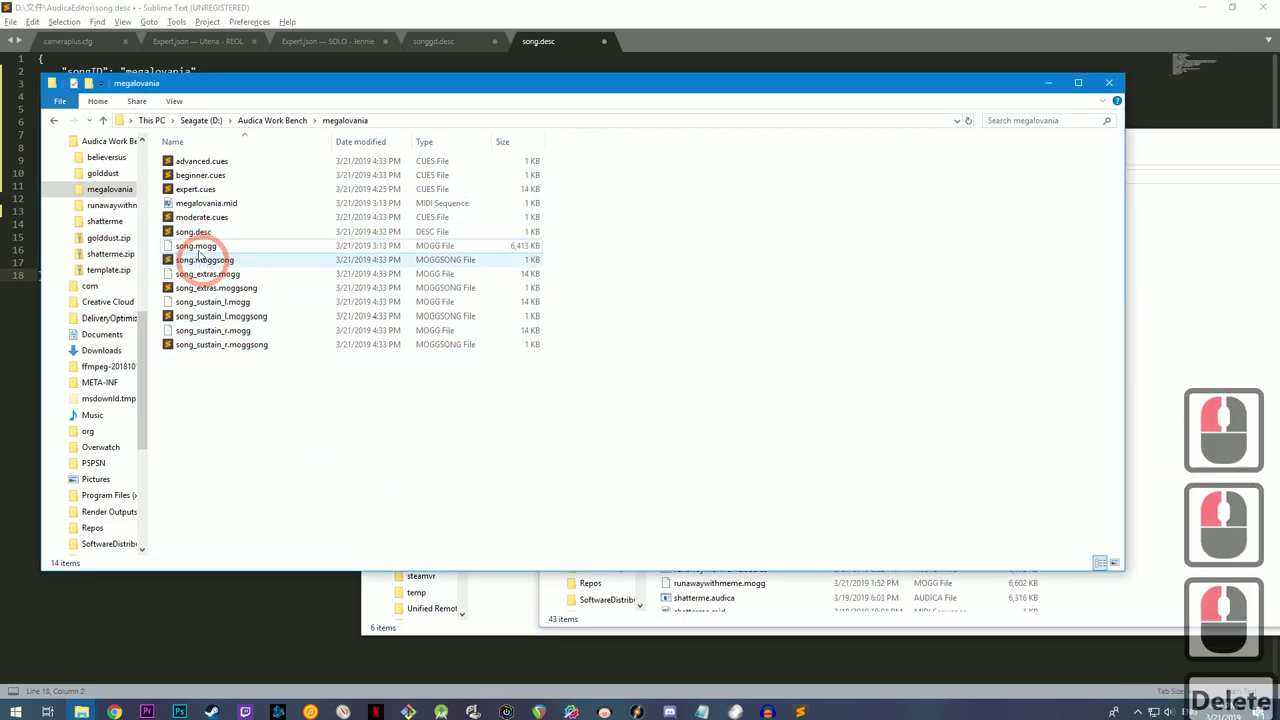
left_click(207, 203)
type("song.mid")
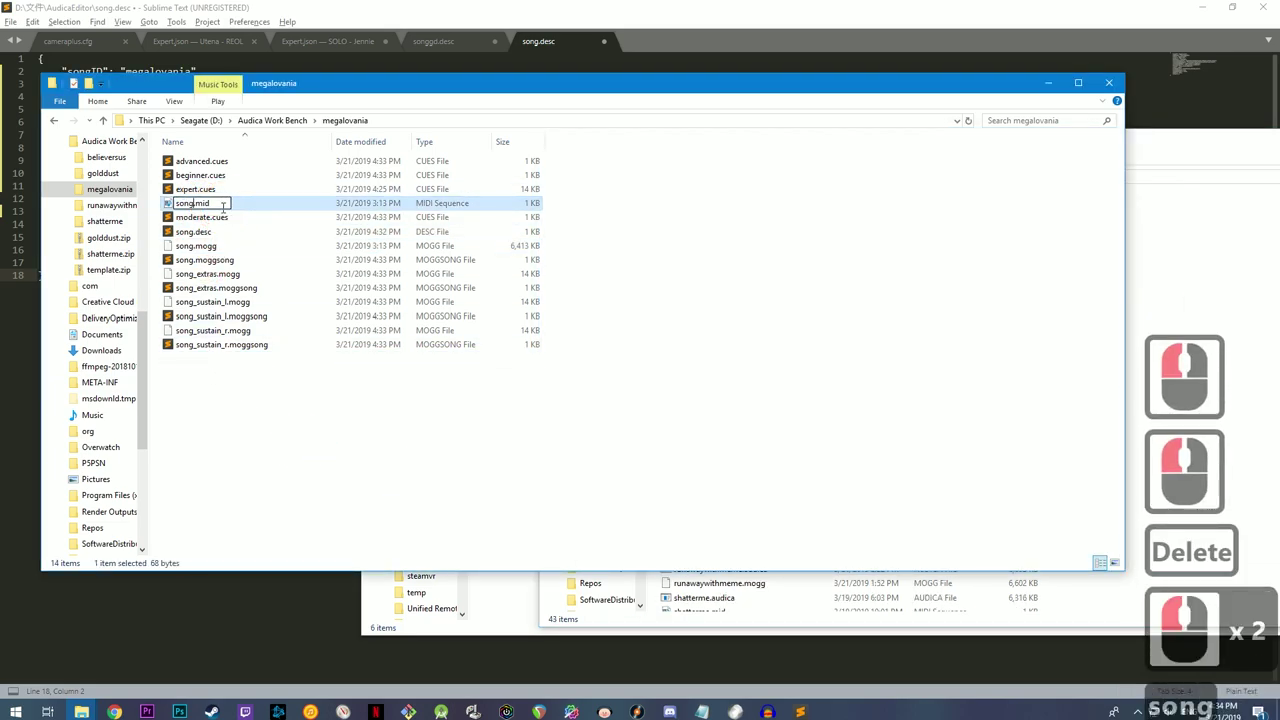
key("Return")
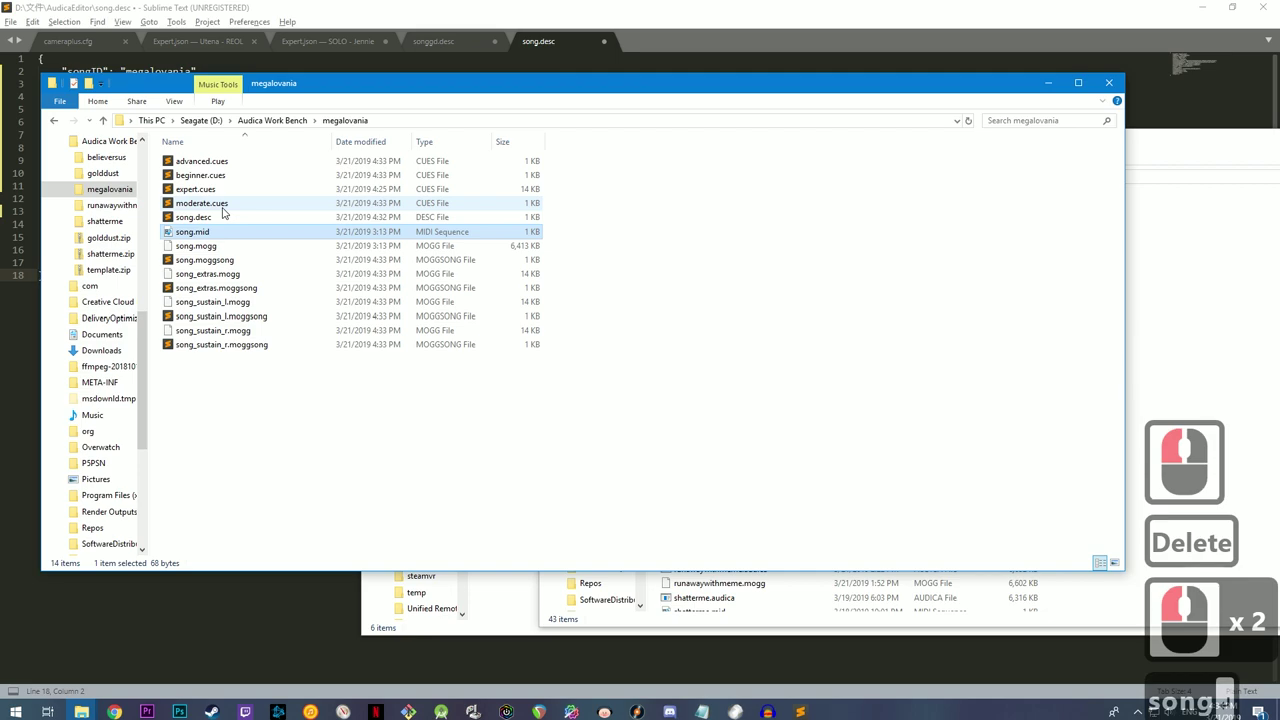
left_click(288, 426)
left_click(255, 182)
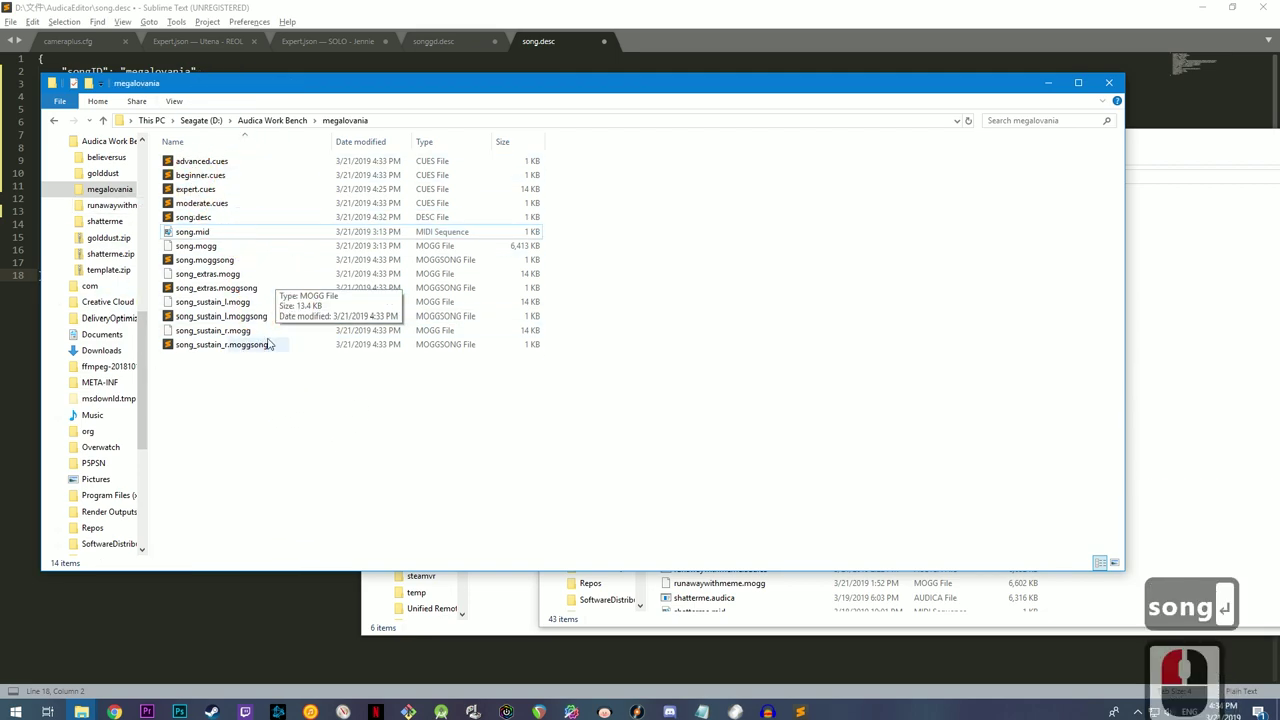
Step: Select all 14 files in the megalovania folder and bring up the 7-Zip right-click menu
left_click(229, 163)
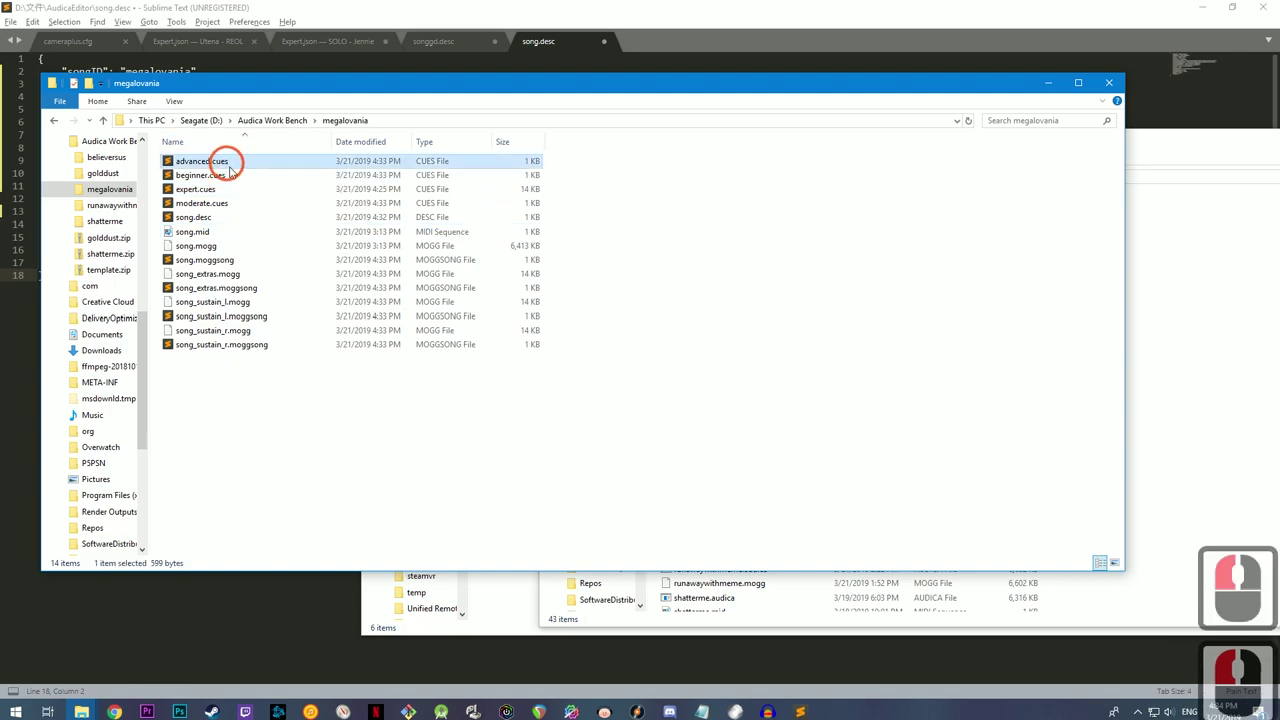
left_click(231, 175, "ctrl")
left_click(238, 202, "ctrl")
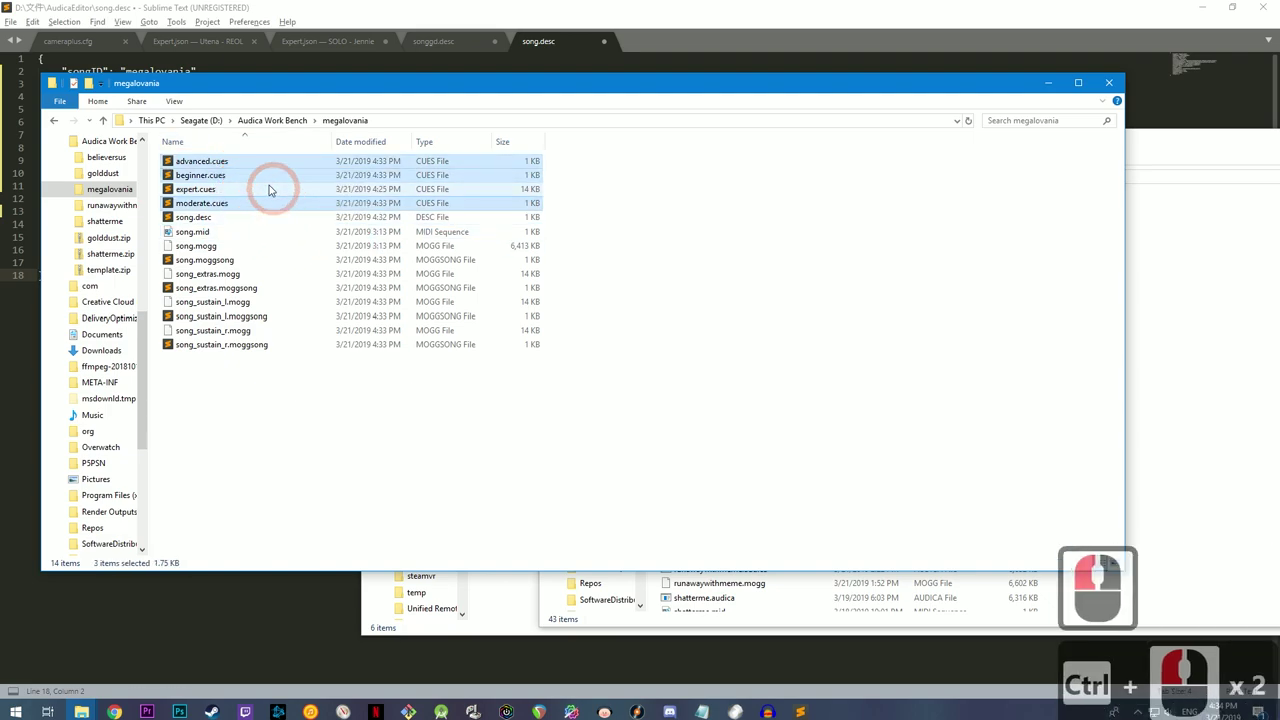
left_click(307, 481)
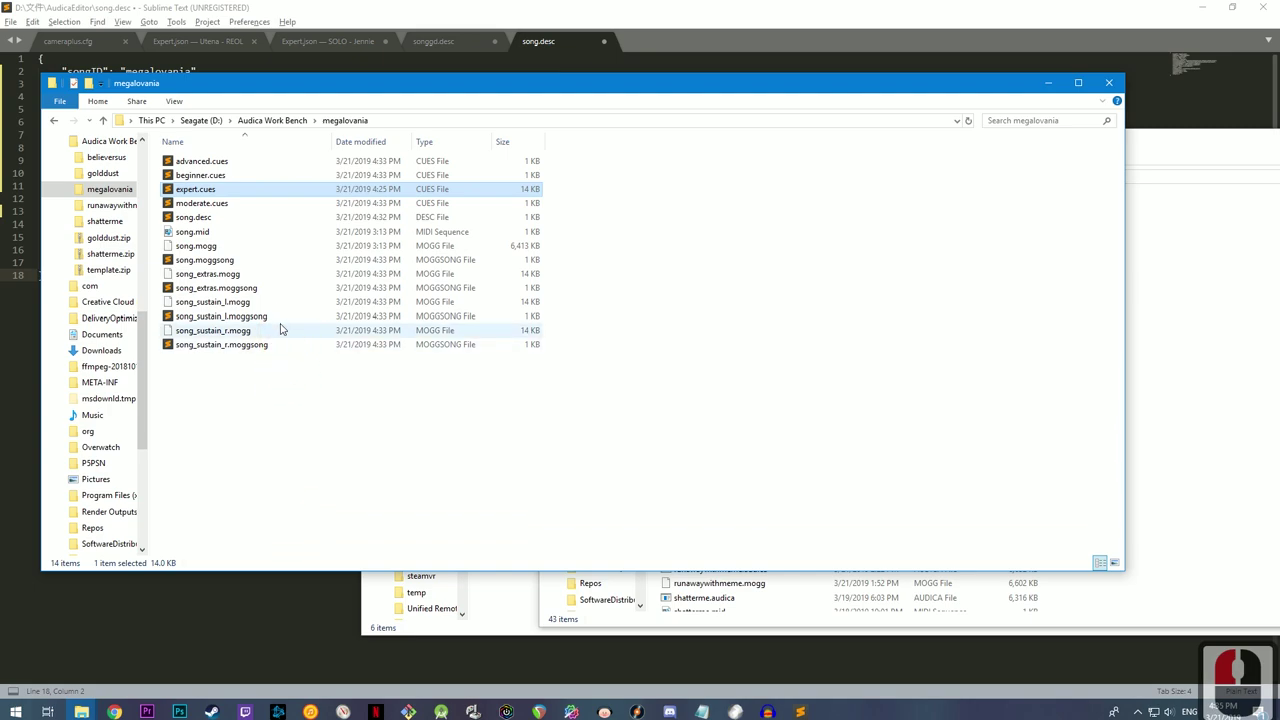
key("ctrl+a")
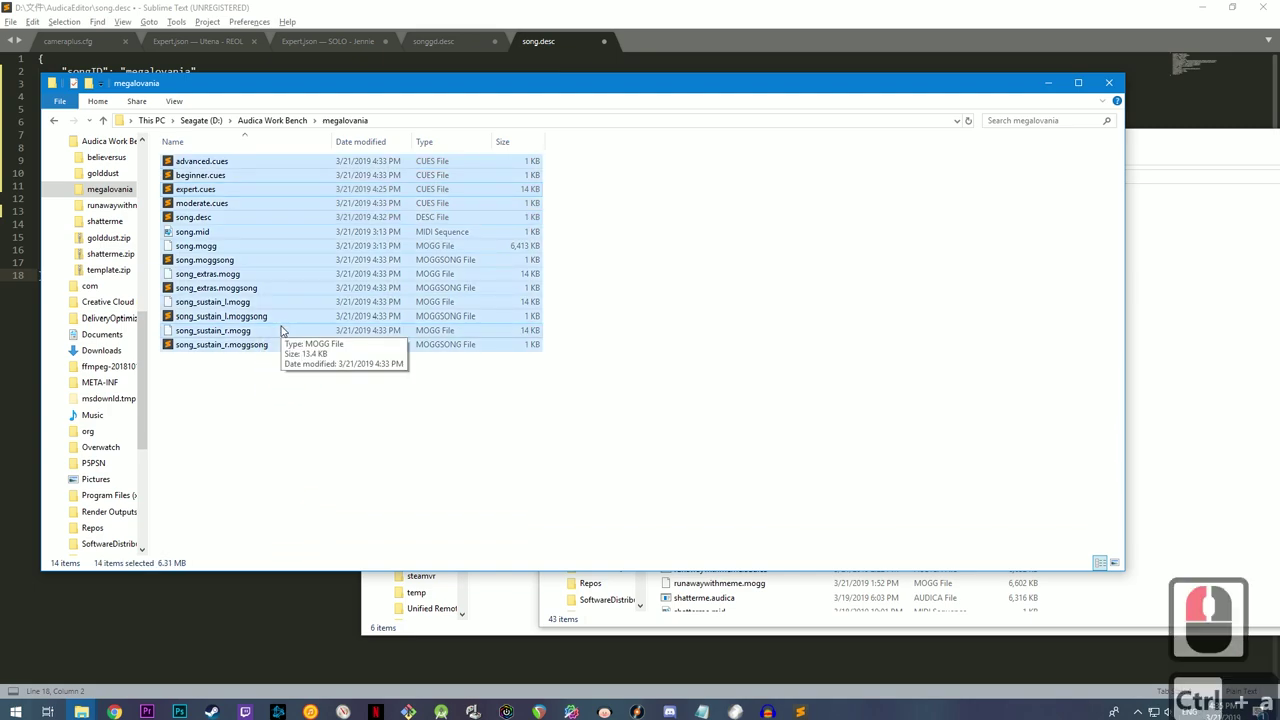
left_click(271, 416)
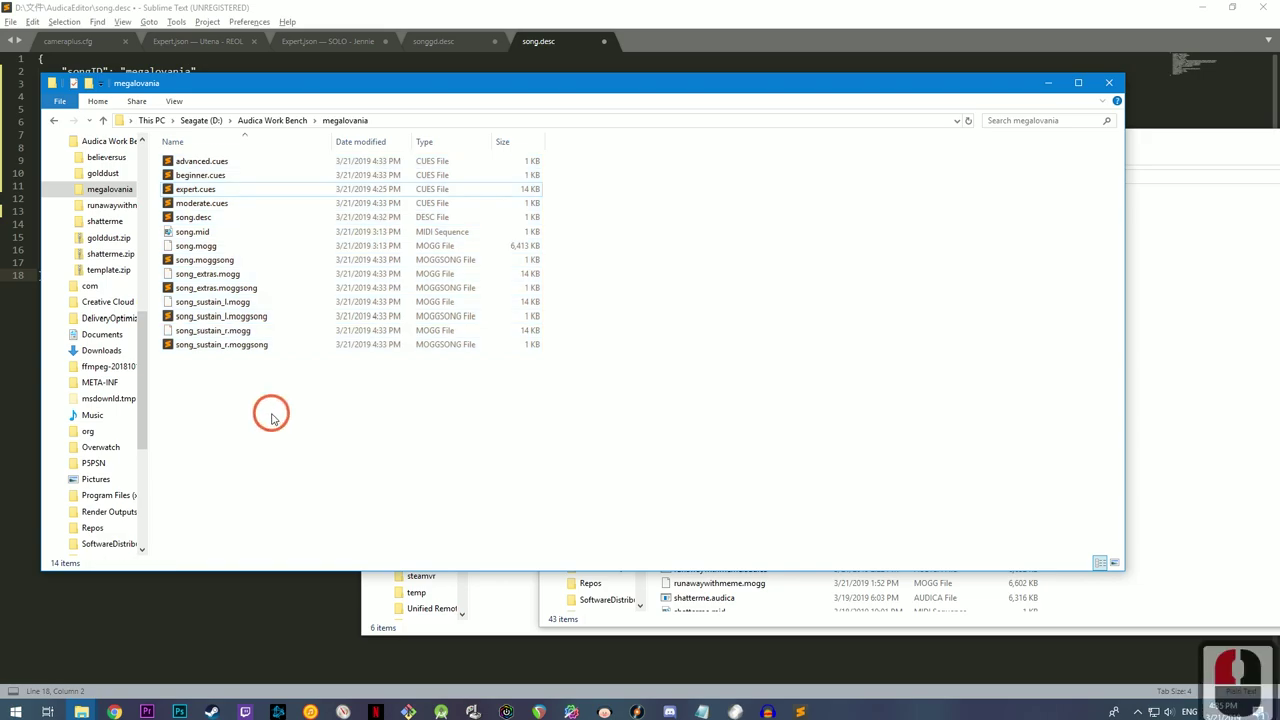
key("ctrl+a")
right_click(260, 303)
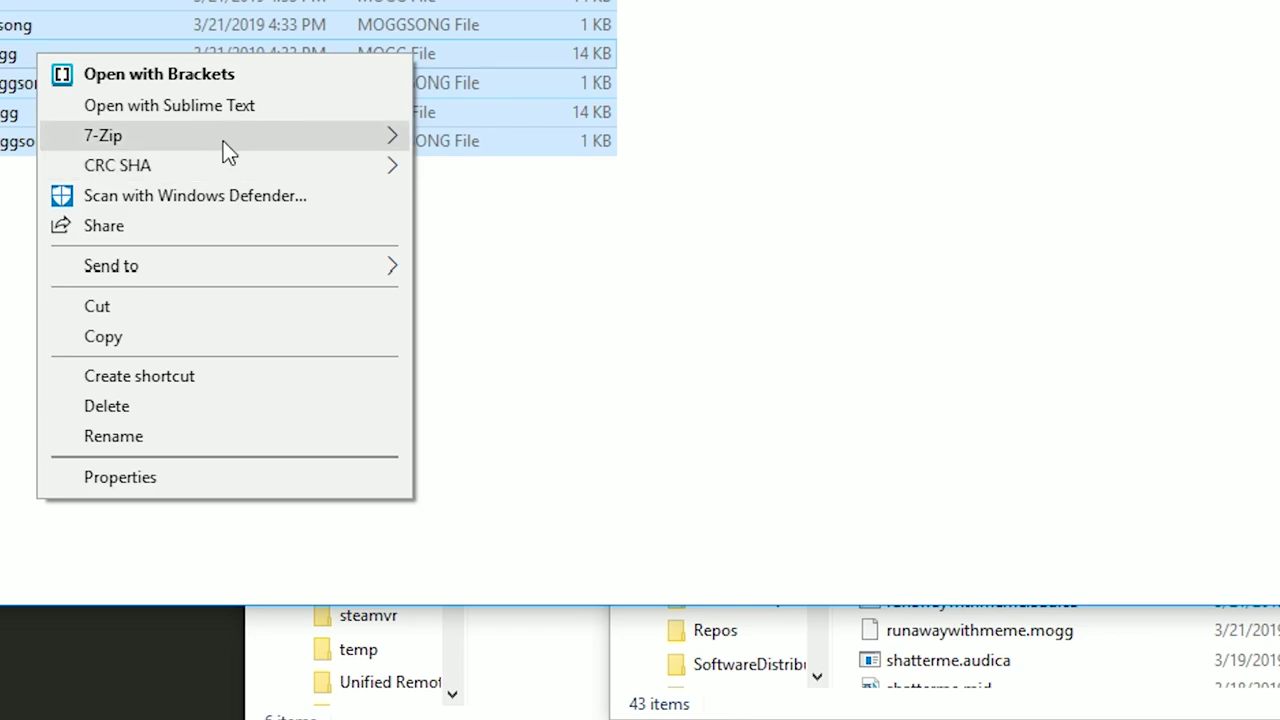
mouse_move(232, 138)
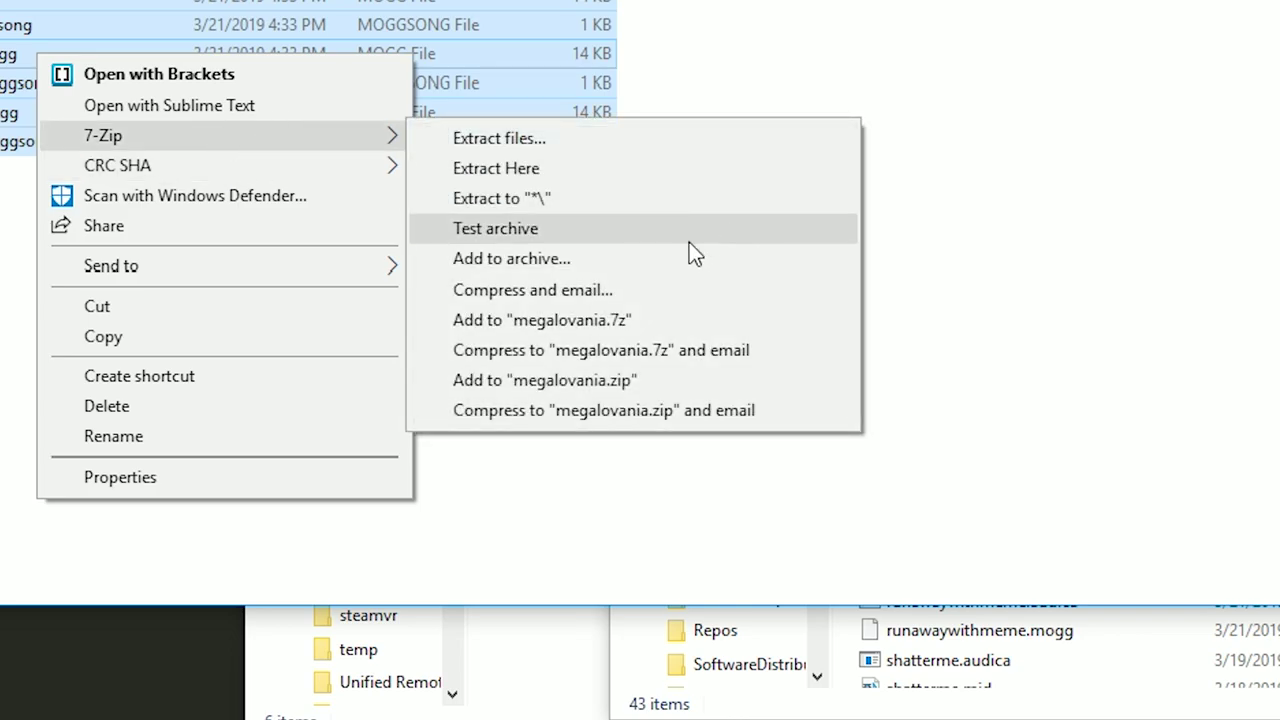
Step: Create megalovania.audica as an uncompressed (Store) zip in D:\Audica Work Bench
left_click(543, 262)
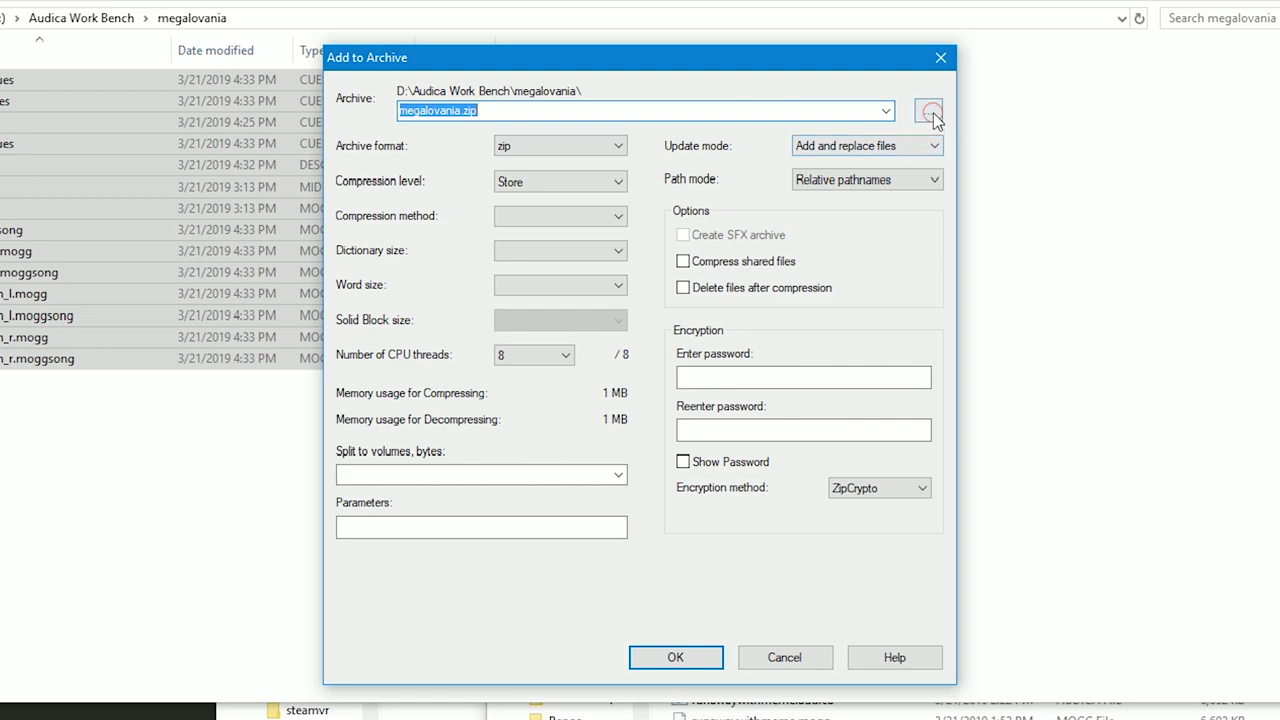
left_click(930, 111)
left_click_drag(729, 86, 676, 181)
left_click(610, 211)
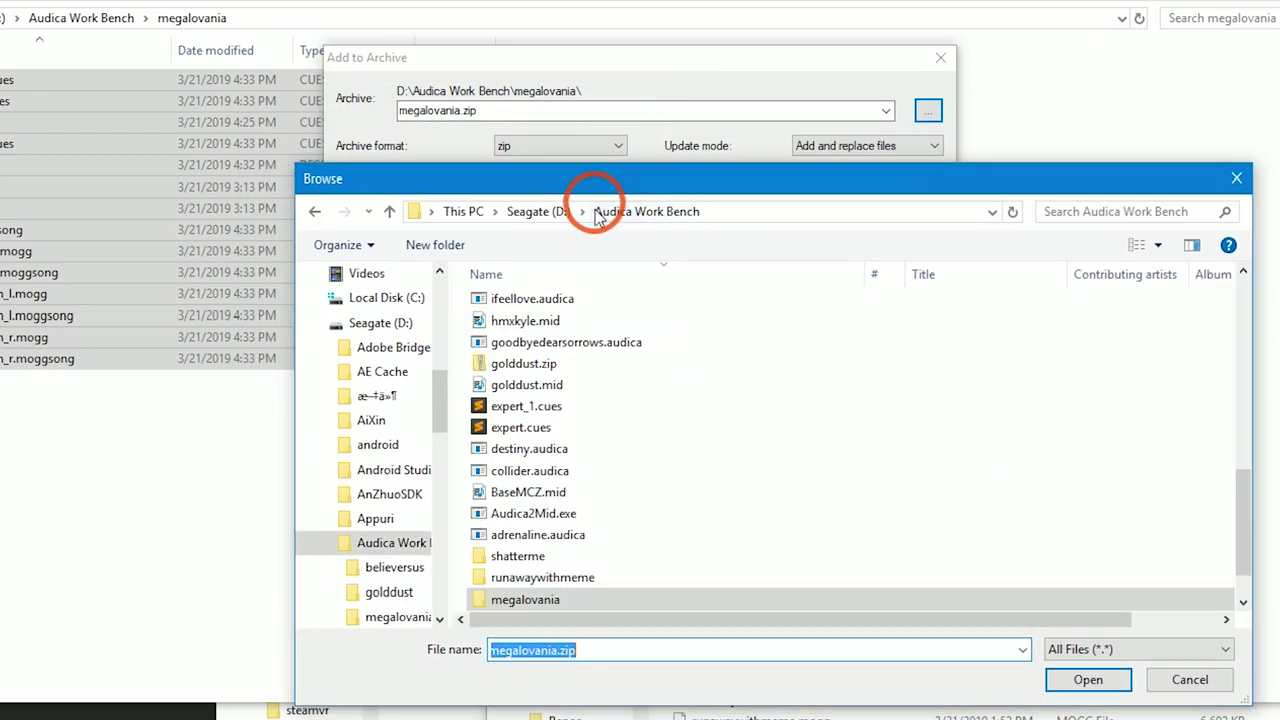
scroll(680, 528, "down", 1)
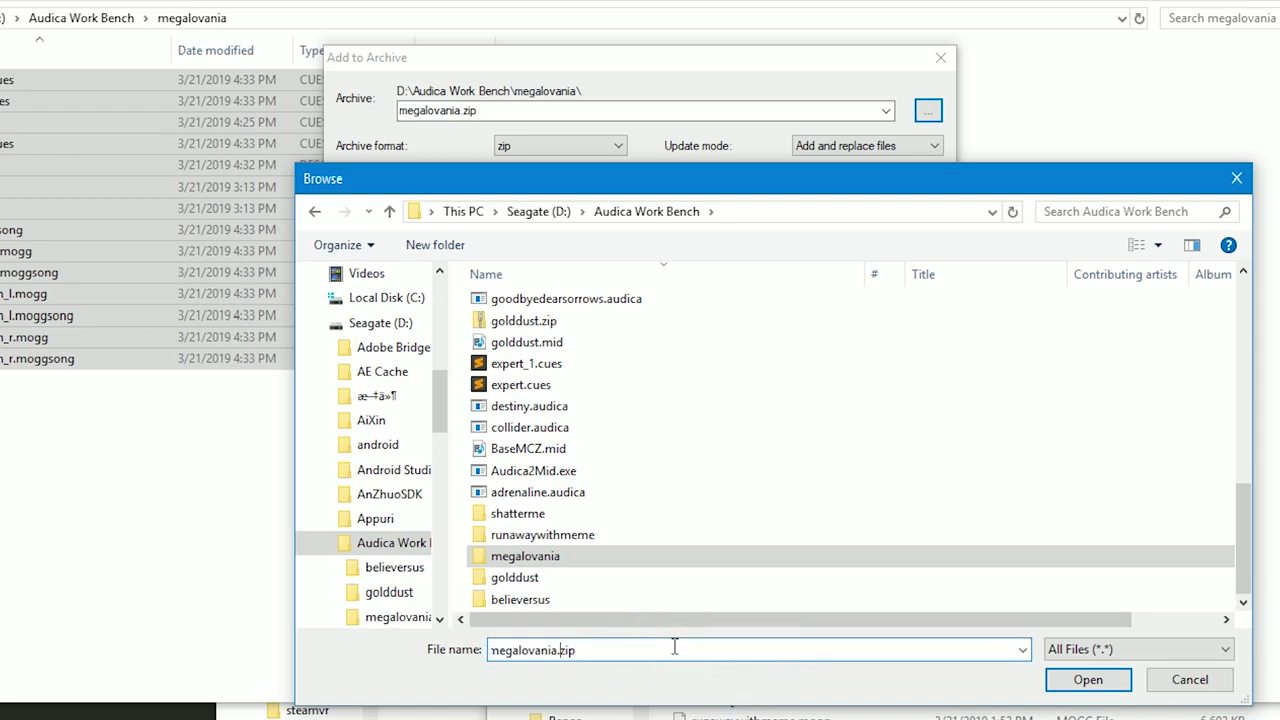
type("audica")
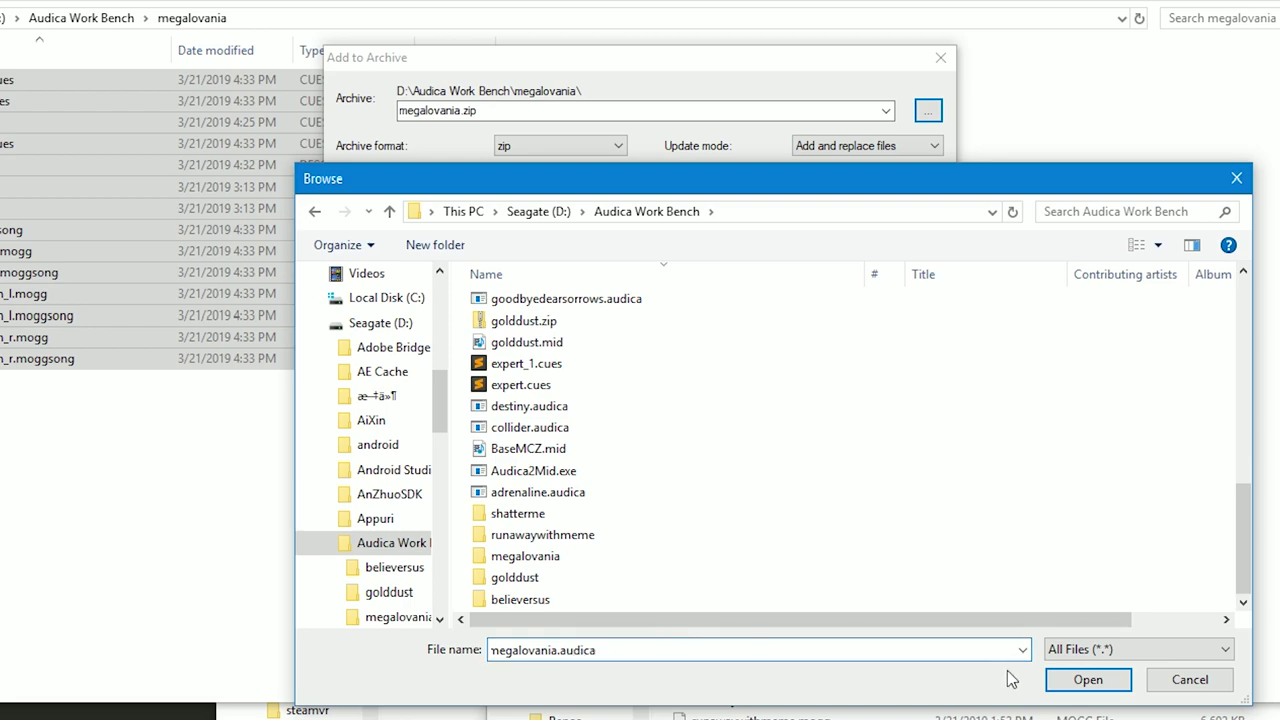
left_click(1070, 680)
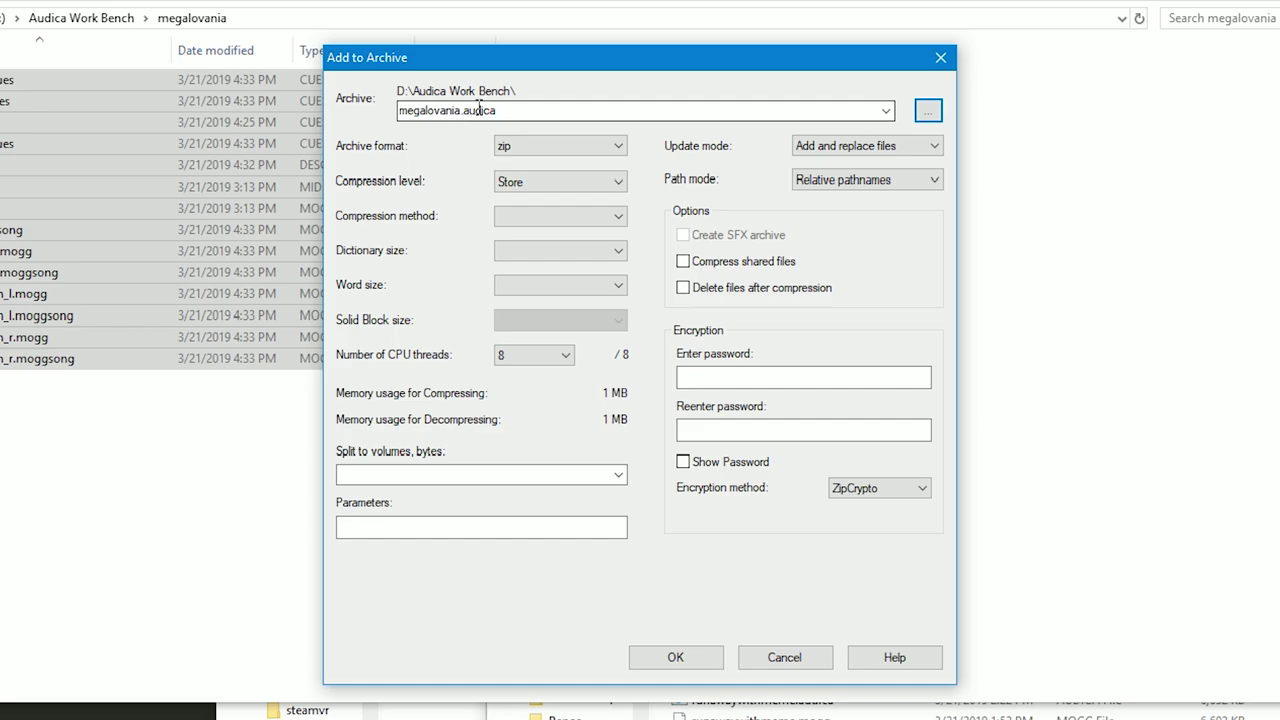
left_click(701, 655)
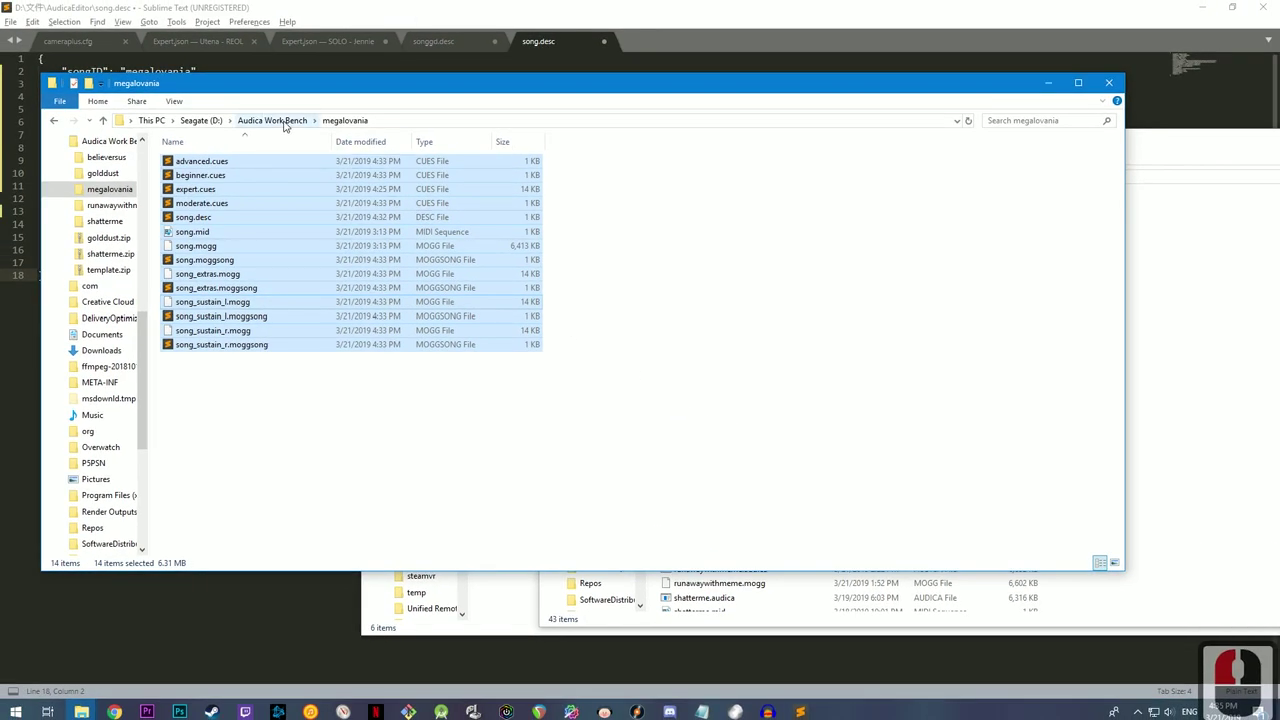
Step: Open megalovania.audica in 7-Zip to check it holds the 14 song files
left_click(272, 120)
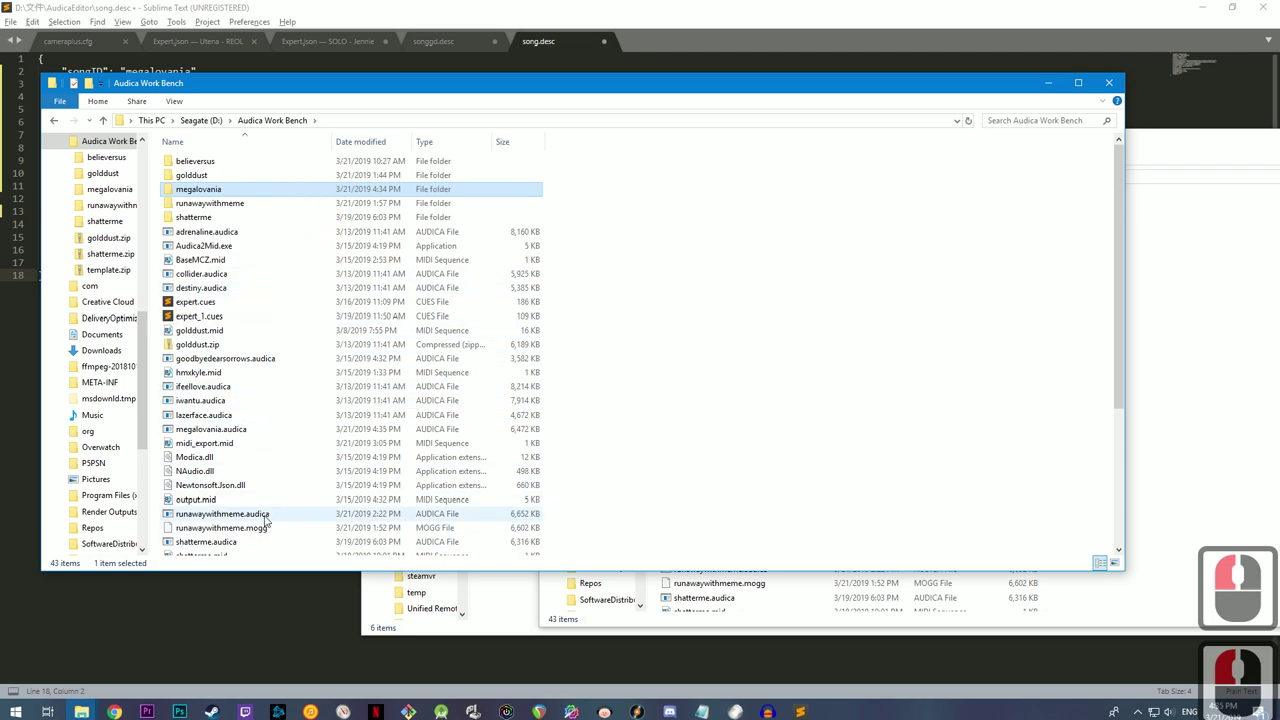
scroll(266, 519, "down", 3)
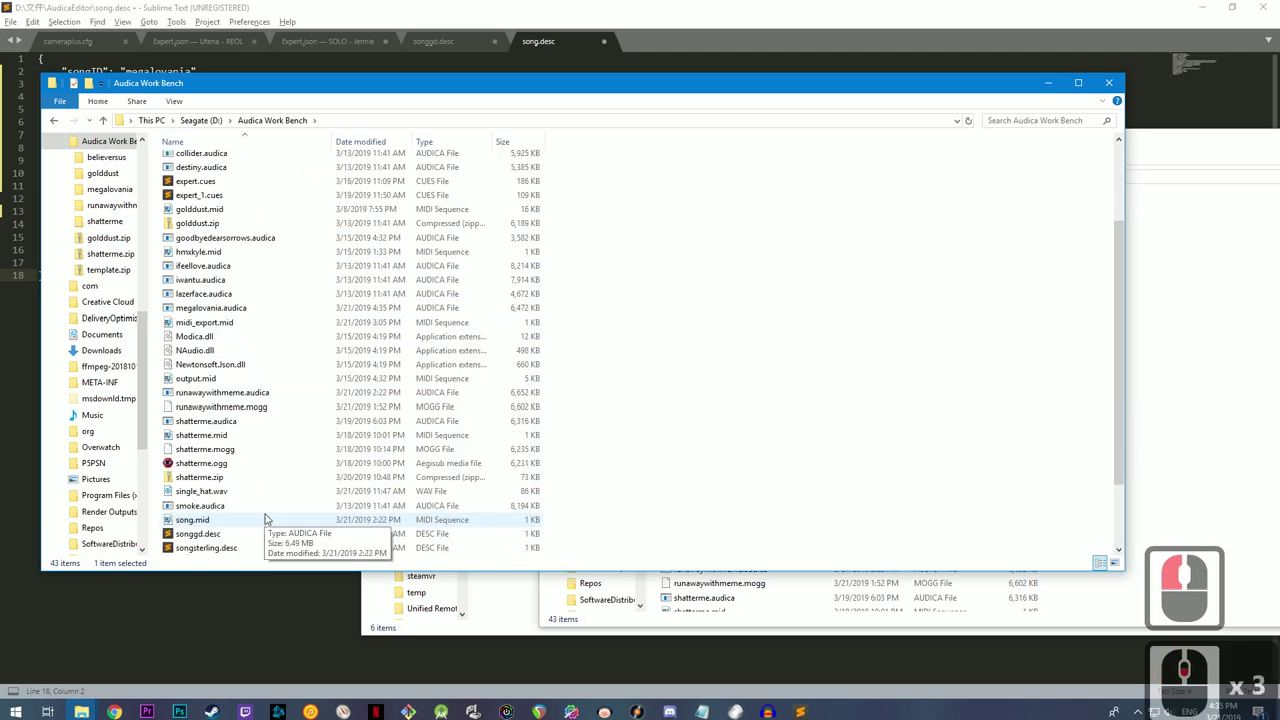
right_click(246, 313)
mouse_move(387, 368)
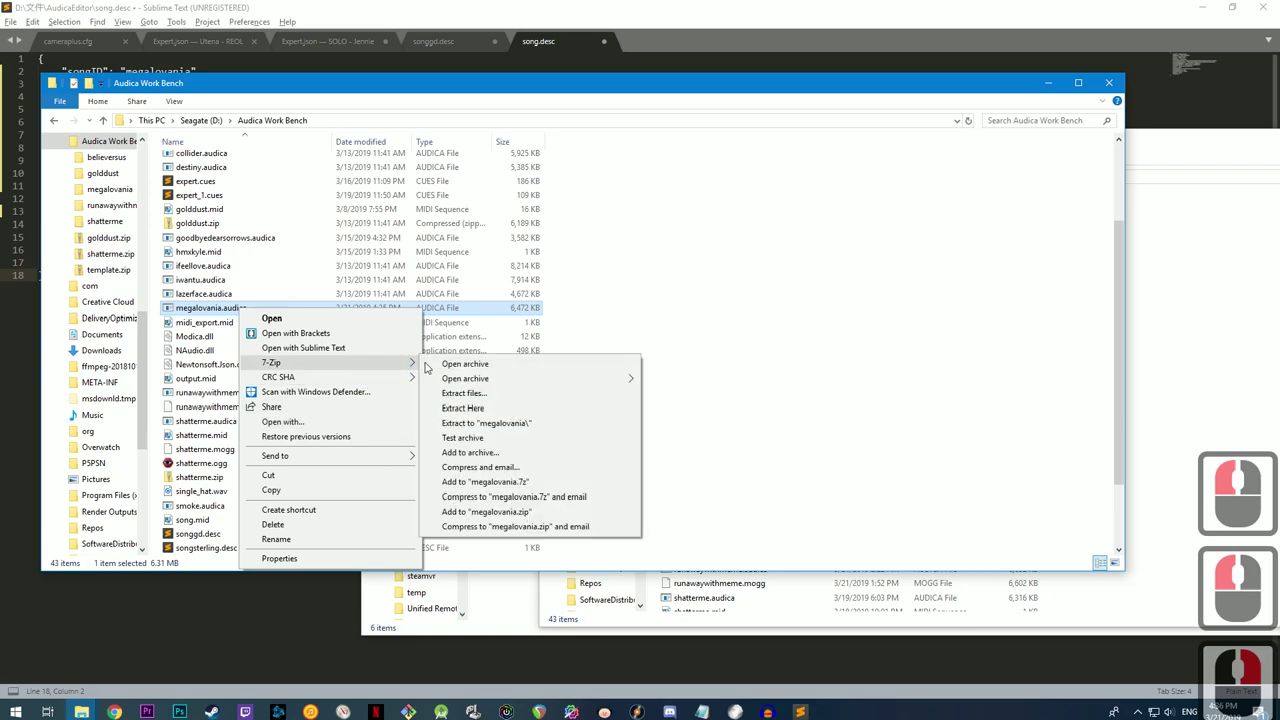
left_click(479, 364)
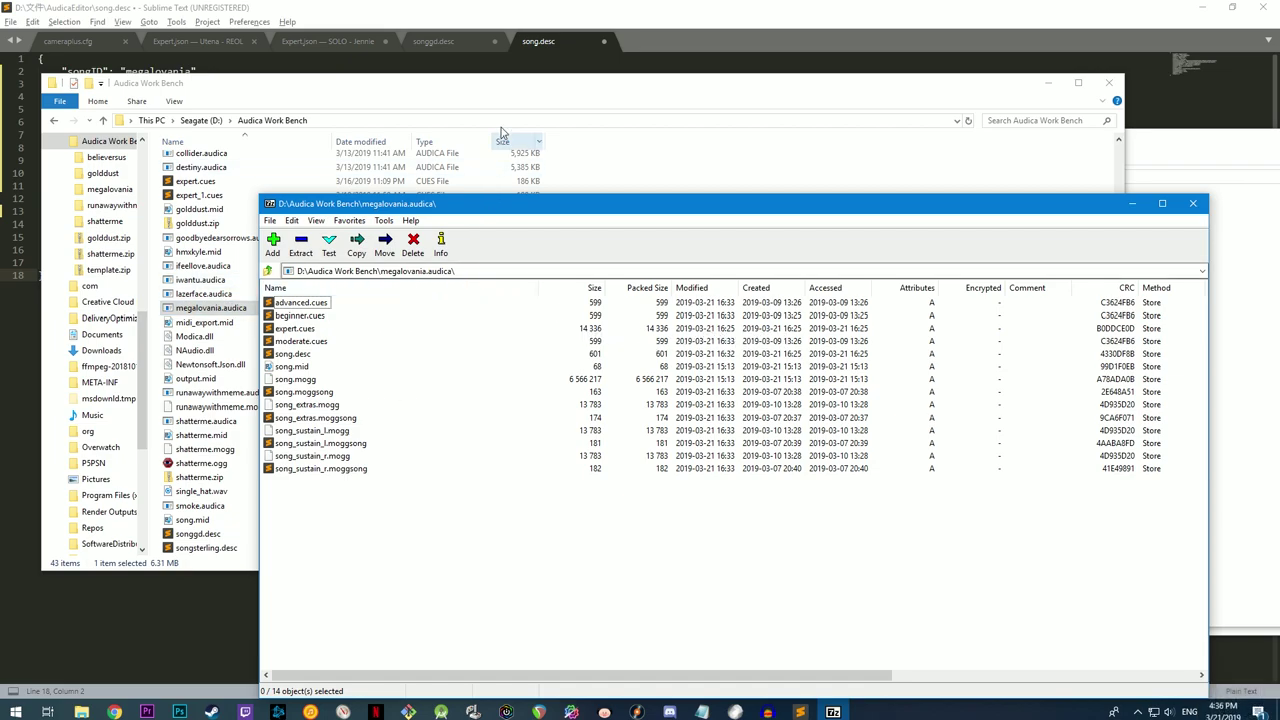
left_click(479, 95)
Step: Copy megalovania.audica (6,472 KB) from the Audica Work Bench folder
left_click(243, 324)
left_click(245, 310)
key("ctrl+c")
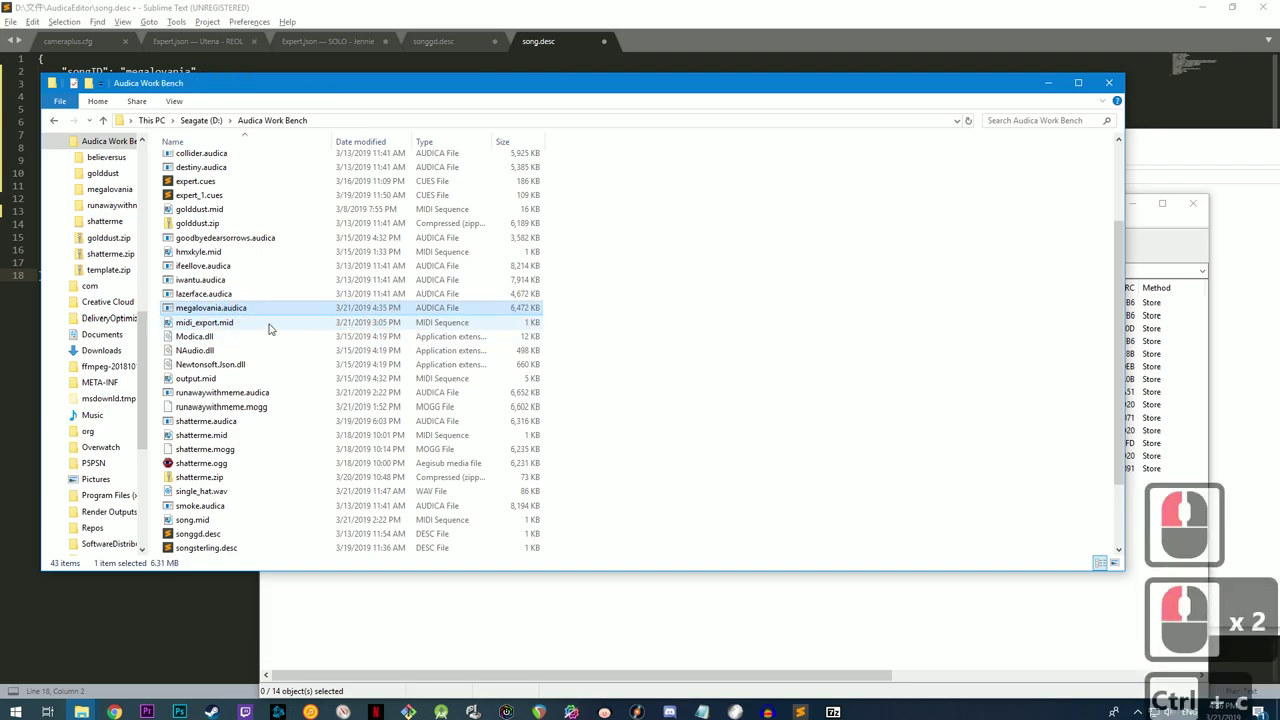
left_click(249, 326)
left_click(253, 314)
key("ctrl+c")
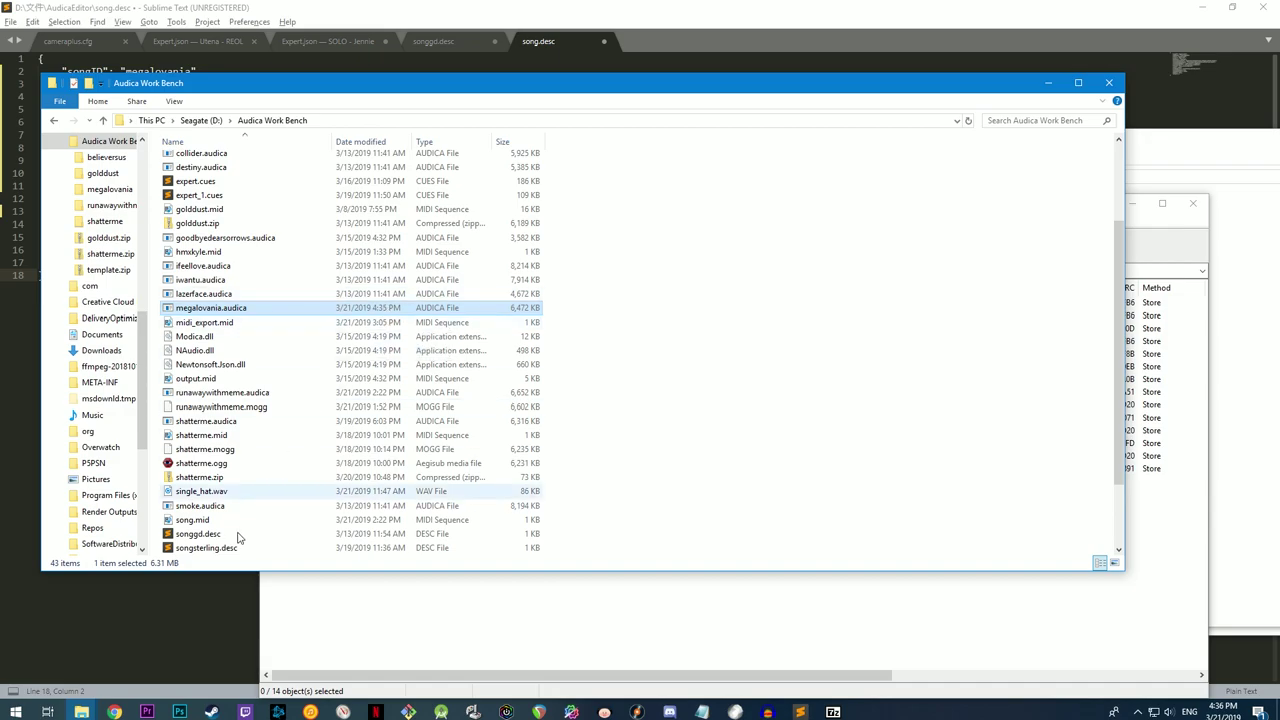
right_click(83, 711)
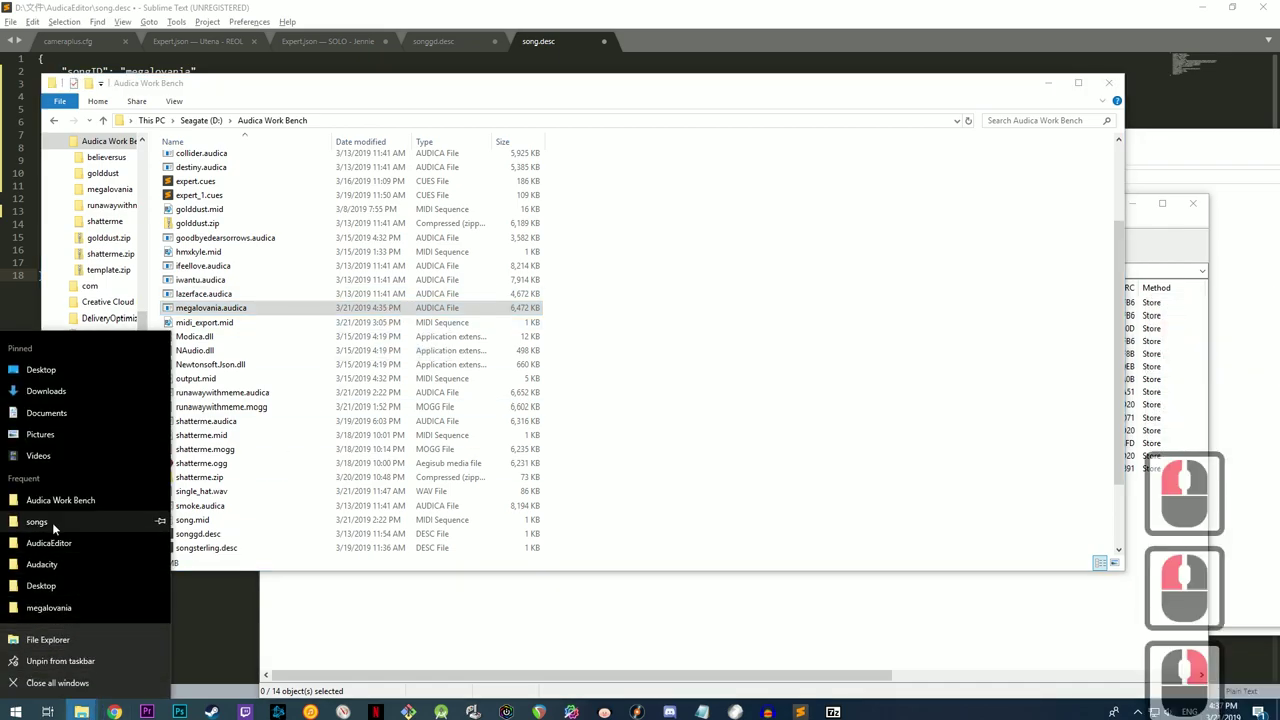
Step: Paste megalovania.audica into Audica's songs folder, bringing it to 20 items
left_click(54, 525)
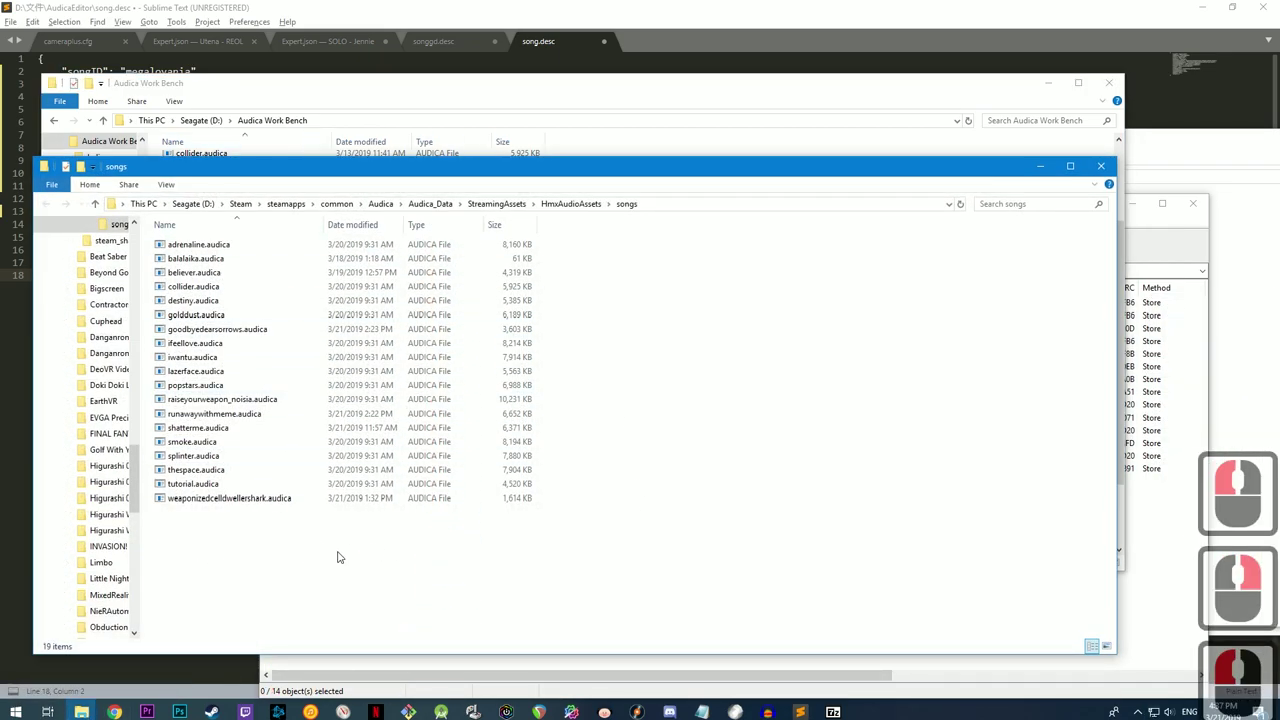
left_click_drag(566, 172, 577, 175)
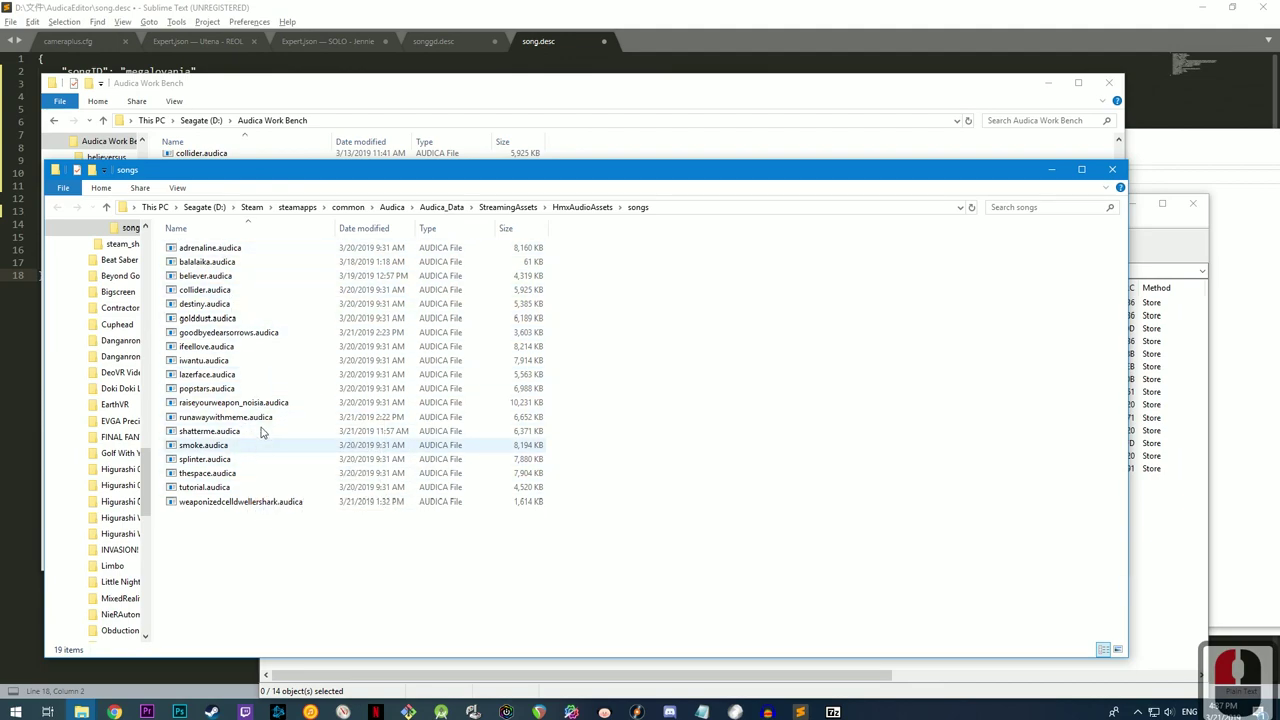
right_click(243, 553)
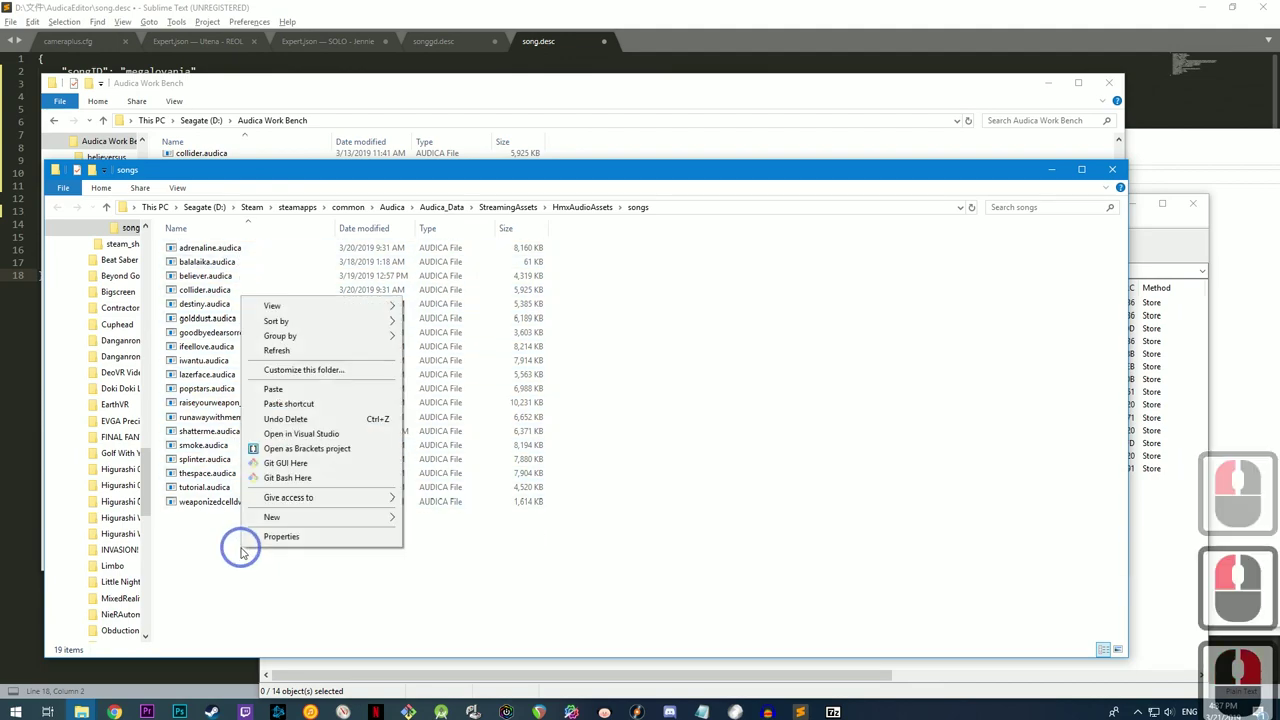
left_click(314, 394)
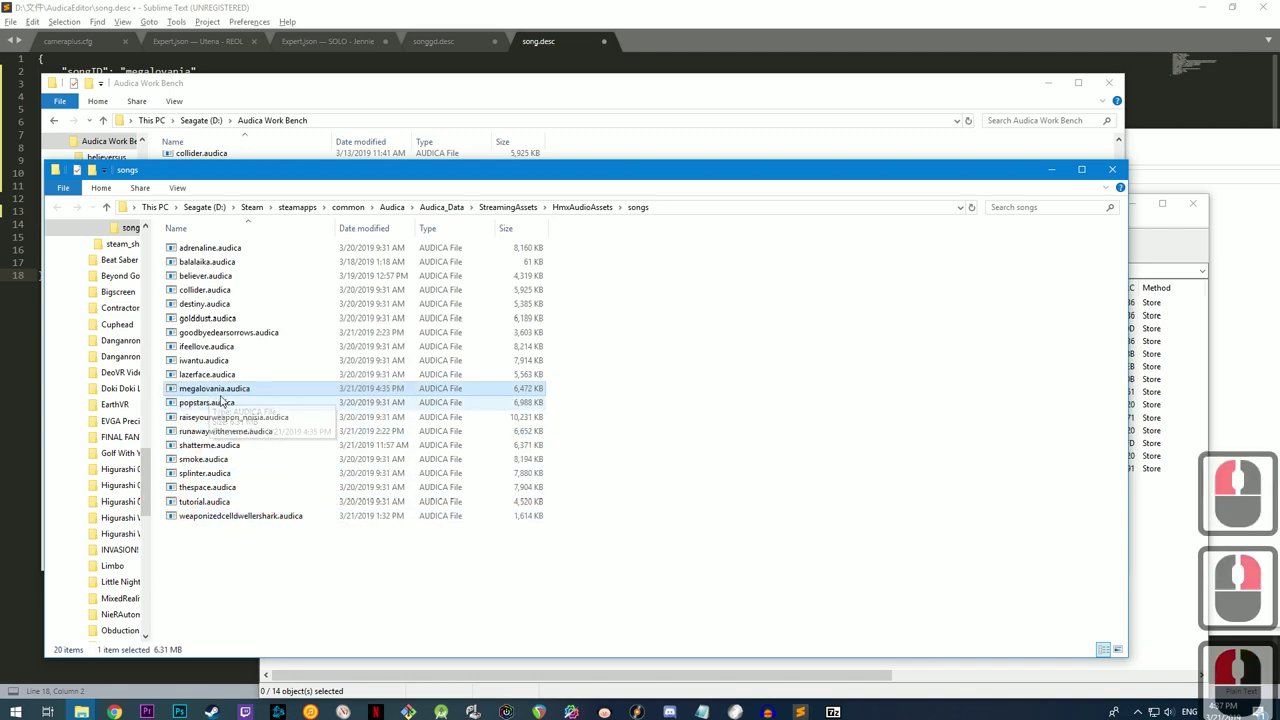